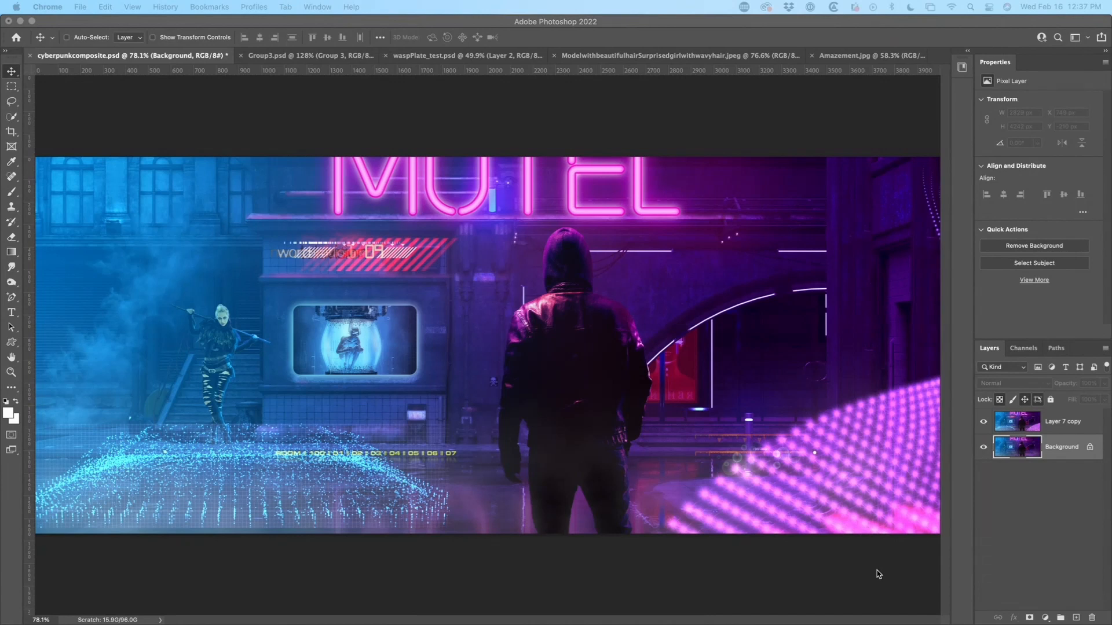
# Compare the composite with and without Layer 7 copy, leaving that layer hidden
pyautogui.click(983, 425)
pyautogui.click(982, 425)
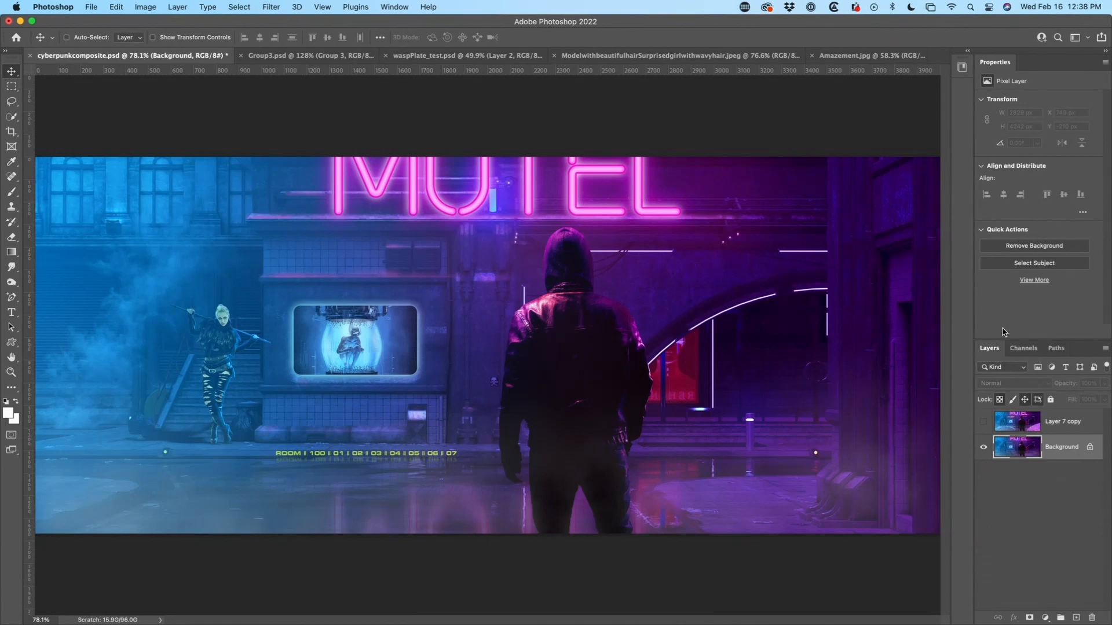
pyautogui.click(984, 423)
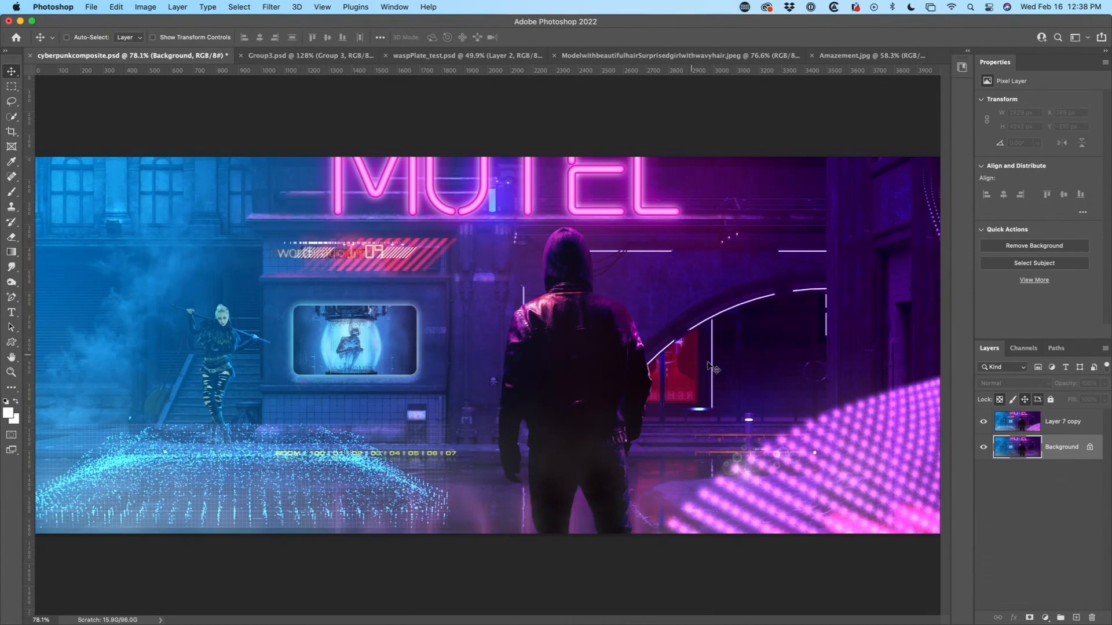
pyautogui.click(983, 424)
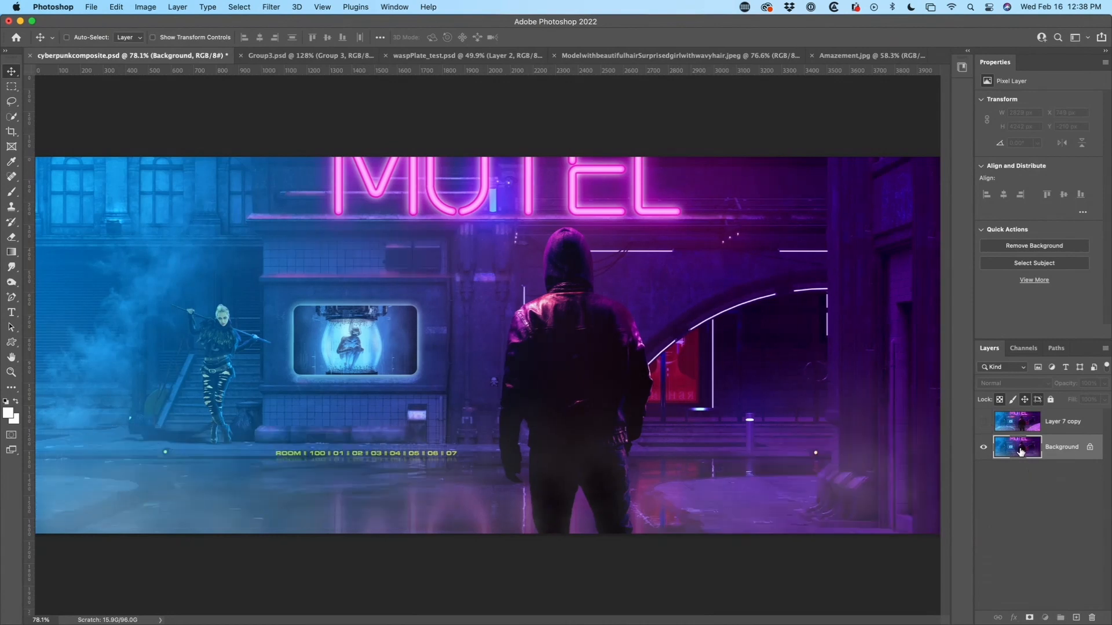
# Duplicate the Background layer and open the copy in the Boris FX Optics 2022 filter
pyautogui.press('super+j')
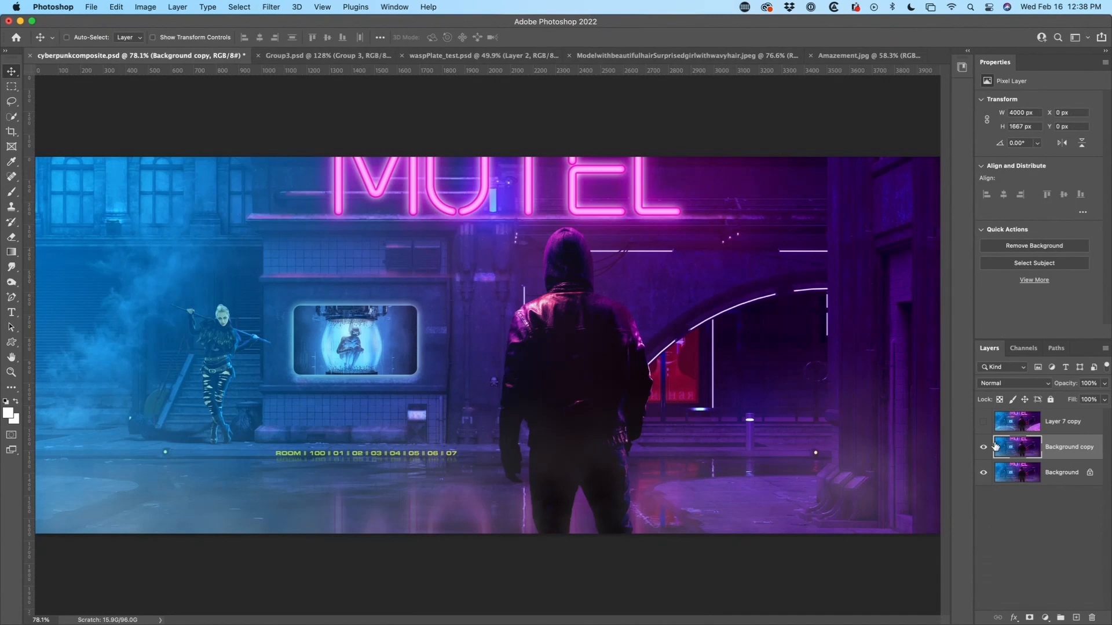
pyautogui.click(272, 6)
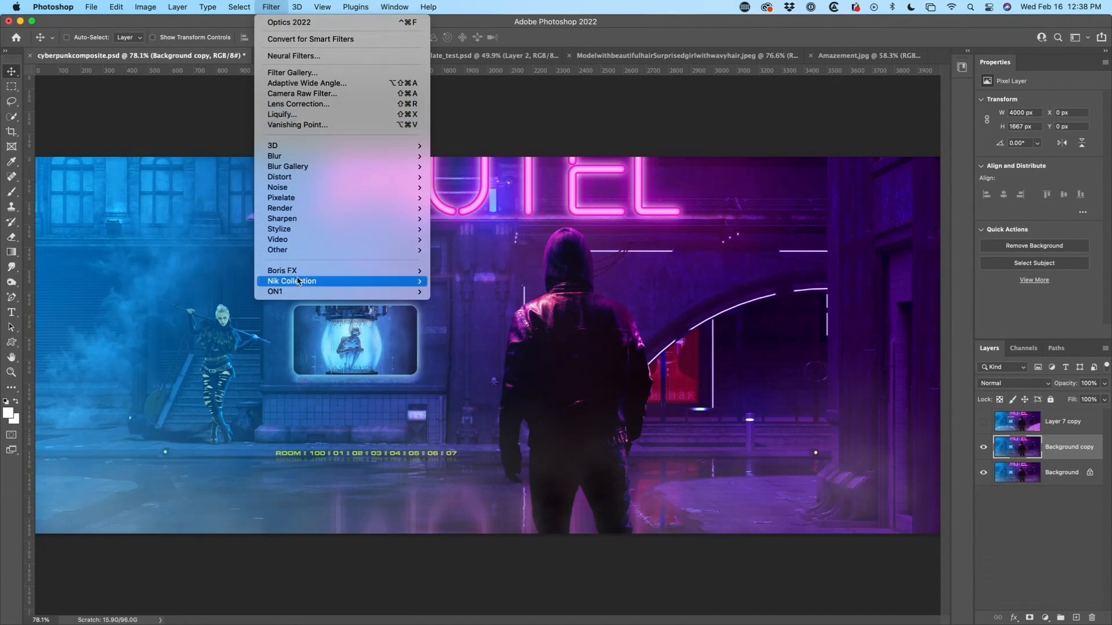
pyautogui.moveTo(299, 271)
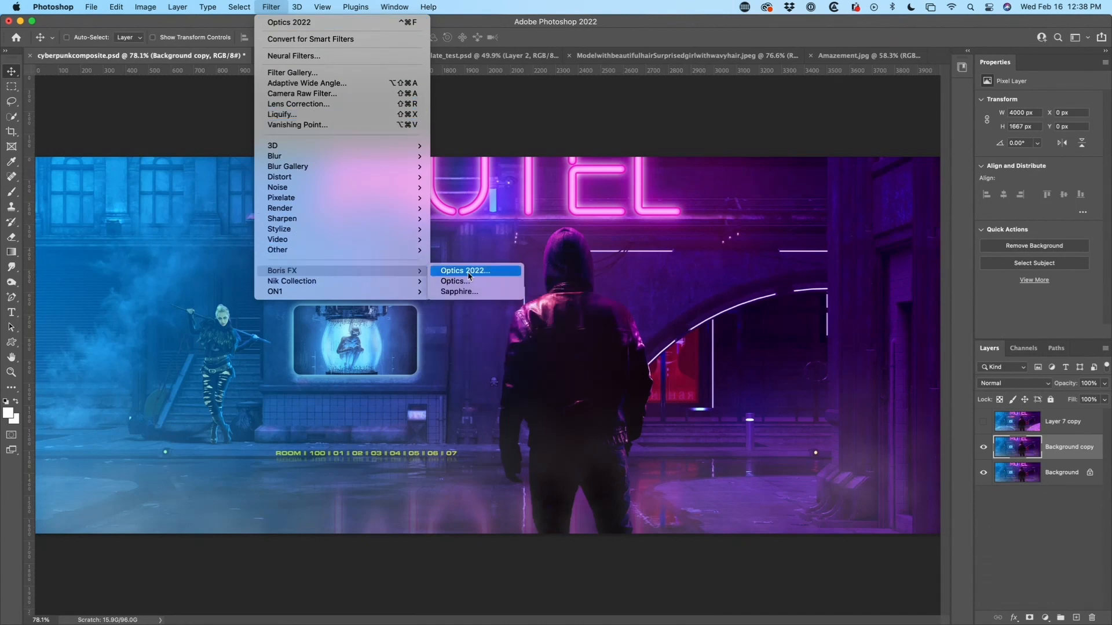
pyautogui.click(476, 272)
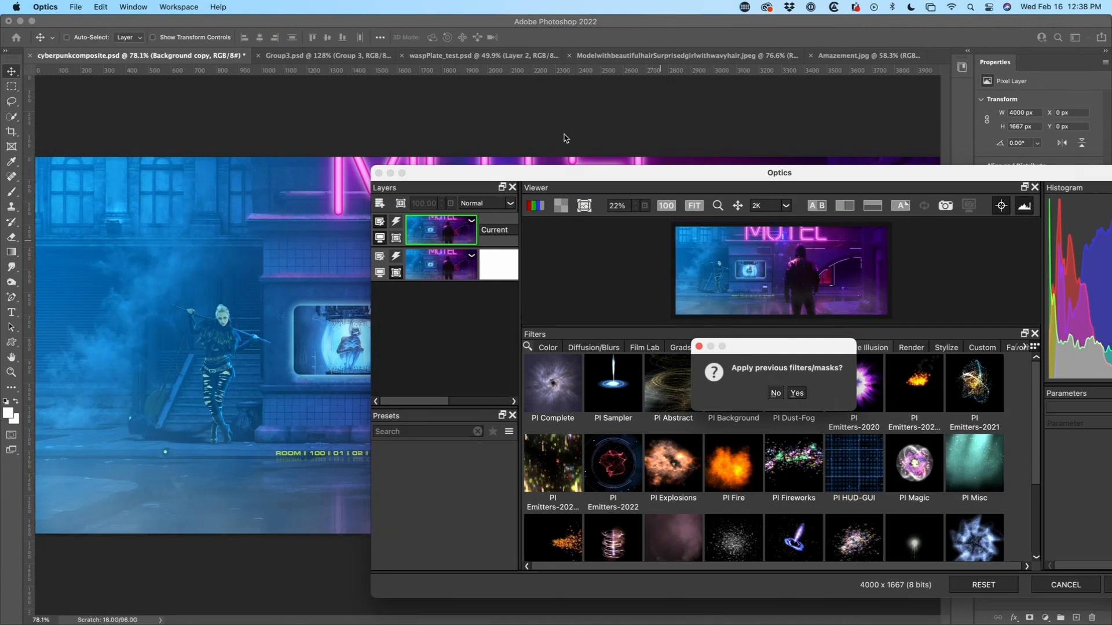
# Move the Optics window fully into view and decline applying the previous filters and masks
pyautogui.moveTo(678, 176); pyautogui.dragTo(462, 81)
pyautogui.moveTo(780, 348); pyautogui.dragTo(666, 188)
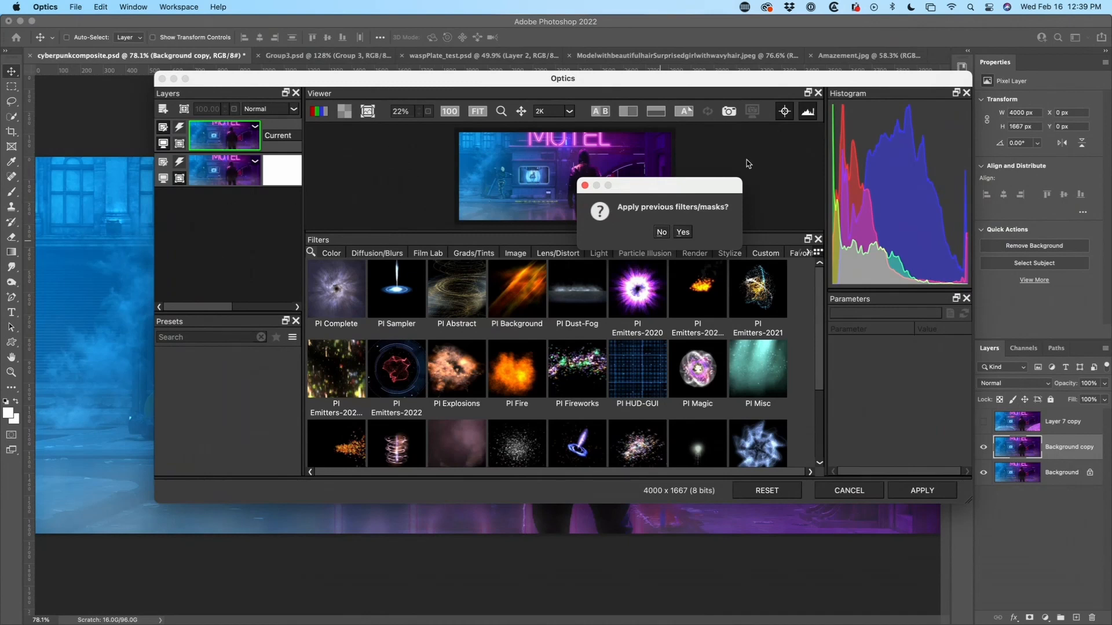
pyautogui.moveTo(712, 186); pyautogui.dragTo(728, 147)
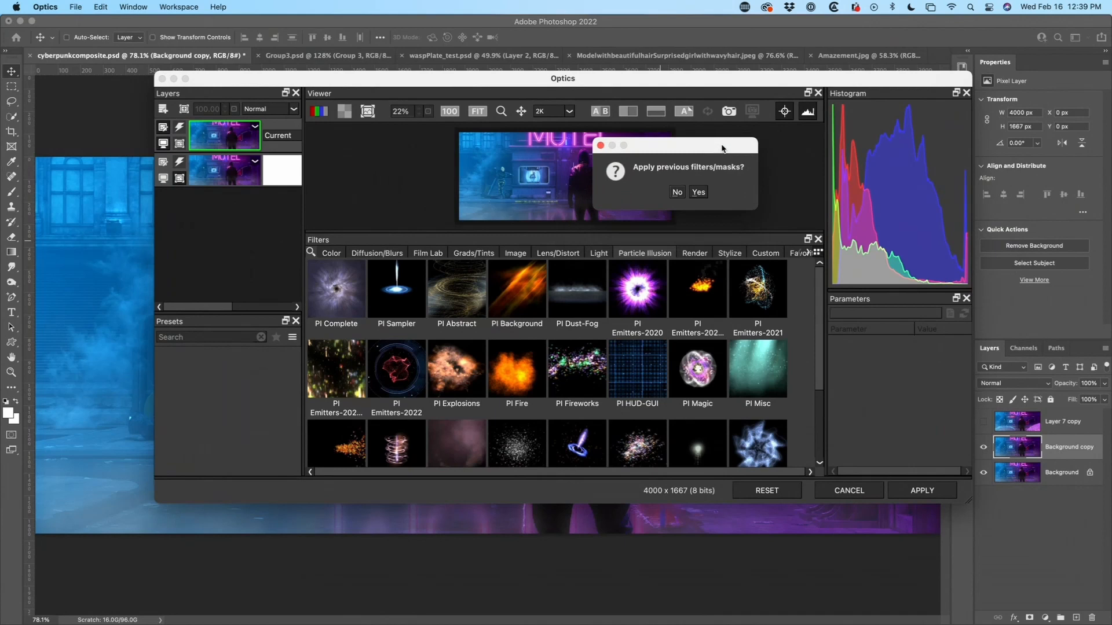
pyautogui.click(678, 194)
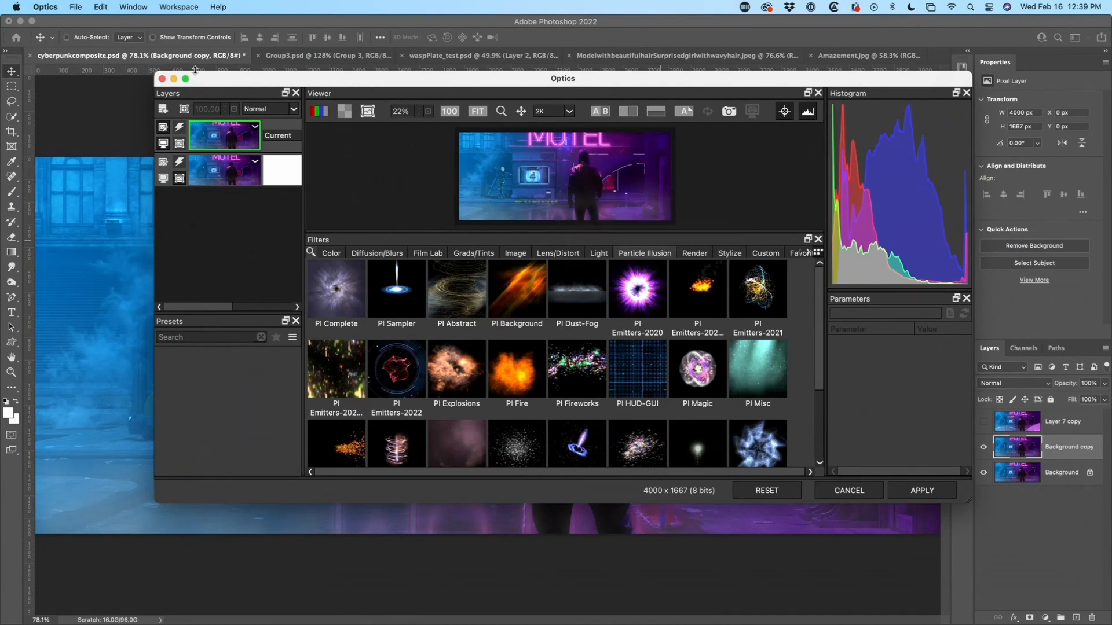
# Enlarge the Optics window to fill the screen and give the image viewer more height
pyautogui.moveTo(202, 79); pyautogui.dragTo(94, 29)
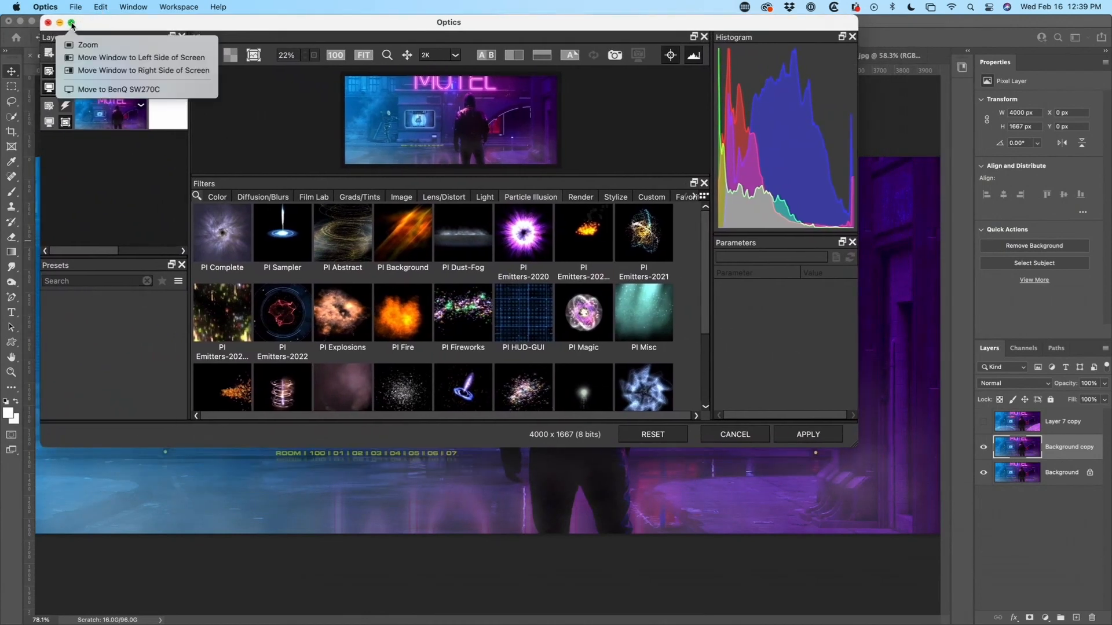
pyautogui.click(72, 25)
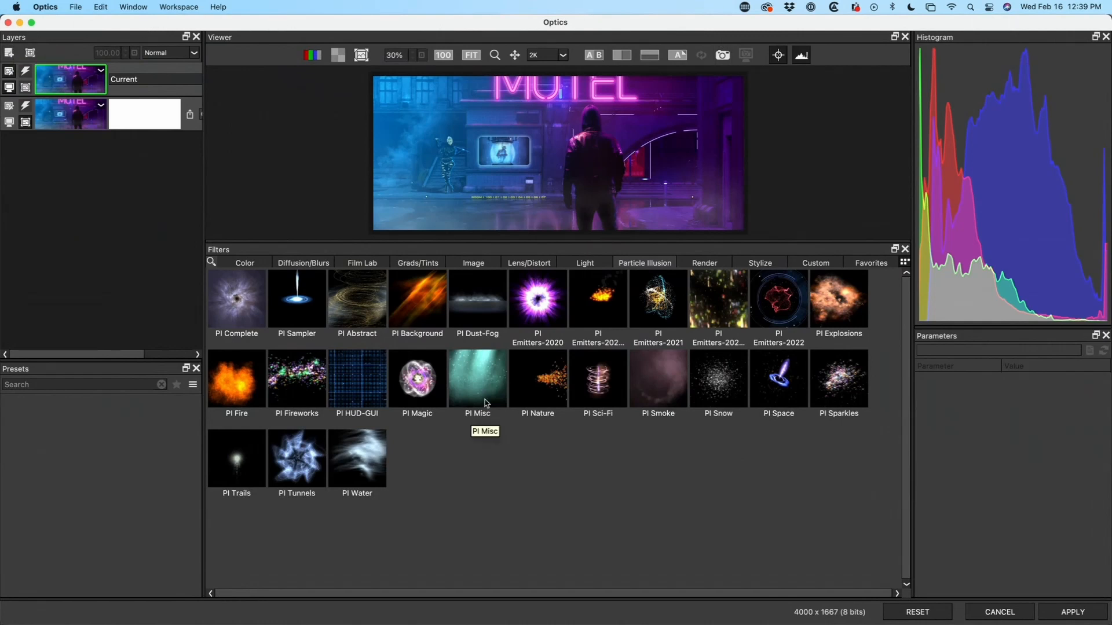
pyautogui.moveTo(469, 248); pyautogui.dragTo(469, 331)
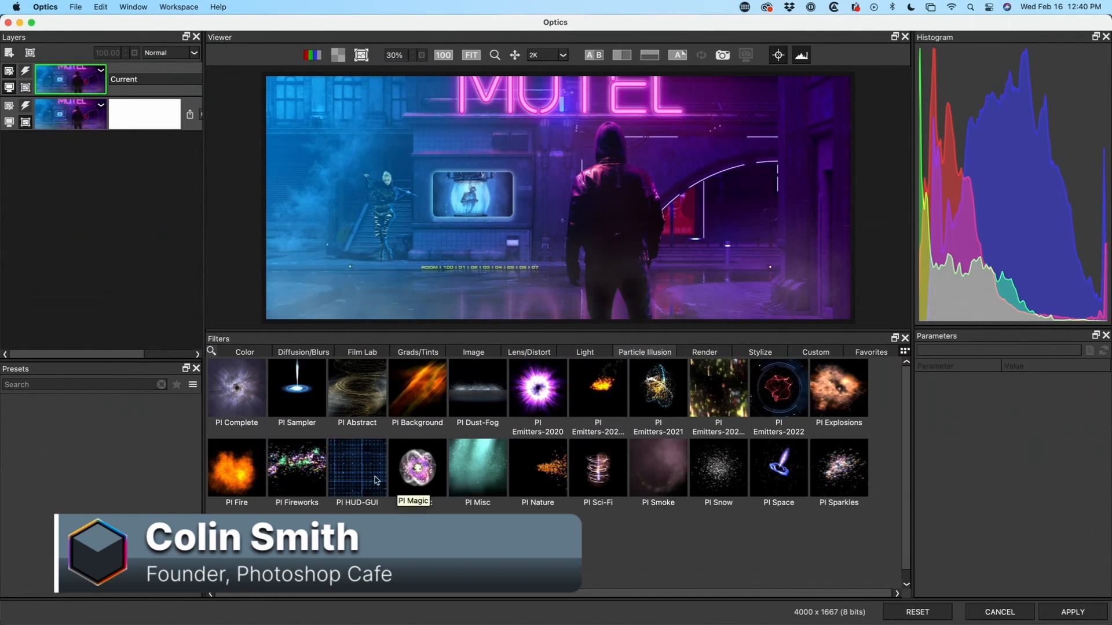
# Apply the Particle Illusion filter PI HUD-GUI with the Tron Decode preset
pyautogui.click(356, 470)
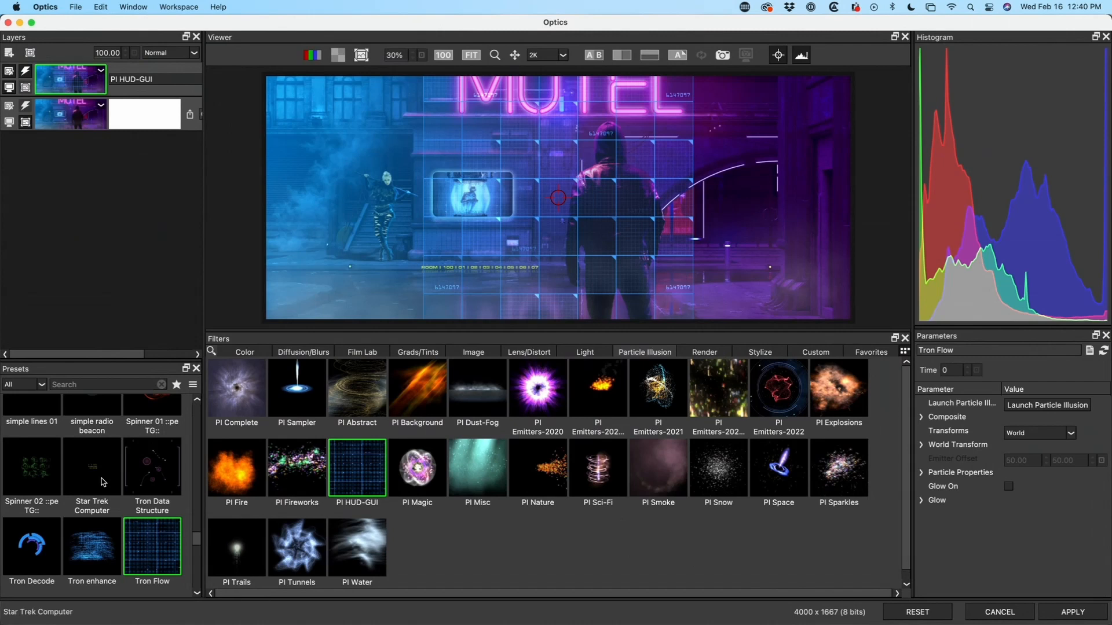
pyautogui.click(32, 545)
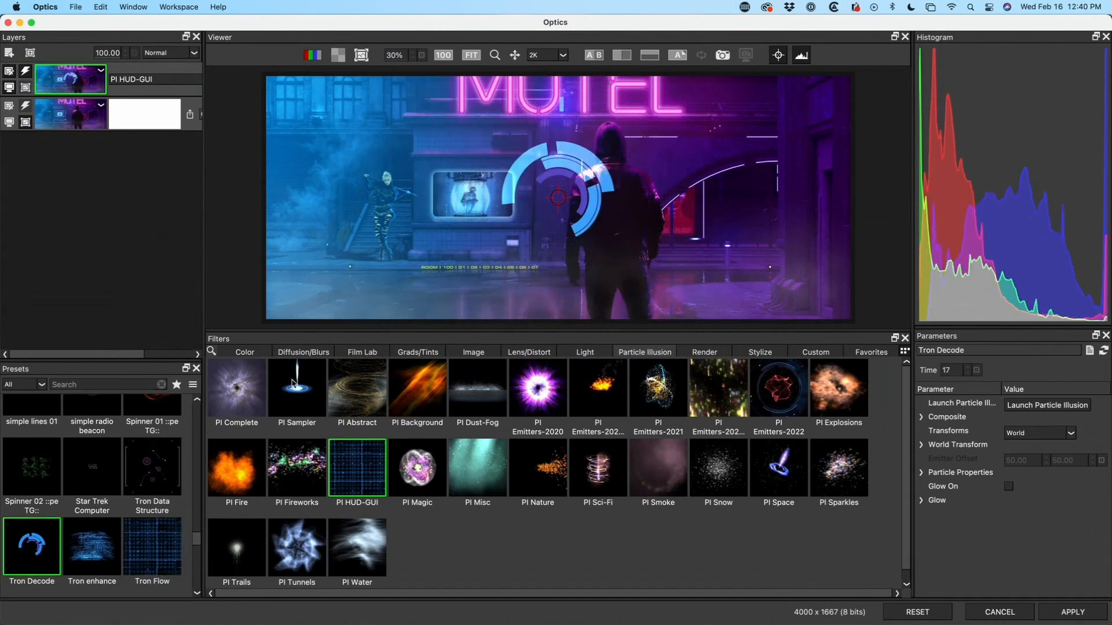
# Switch to the HUD Air 2 Air Bank Right preset and move the dial beside the hooded man, over the lower right of the scene
pyautogui.scroll(5, 153, 496)
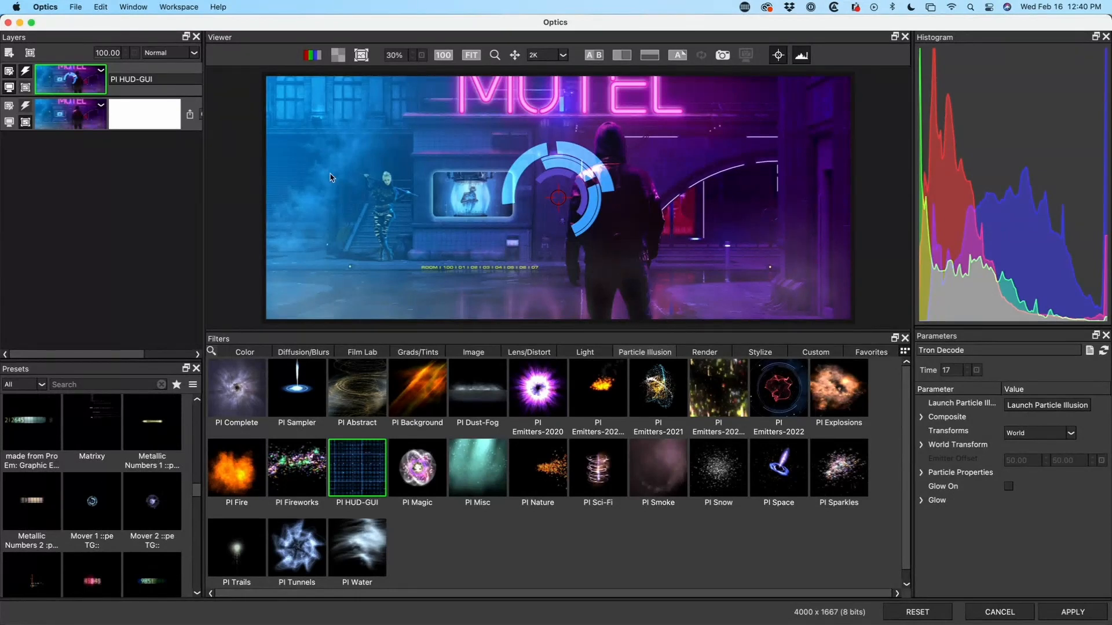
pyautogui.moveTo(197, 493); pyautogui.dragTo(200, 480)
pyautogui.scroll(10, 143, 475)
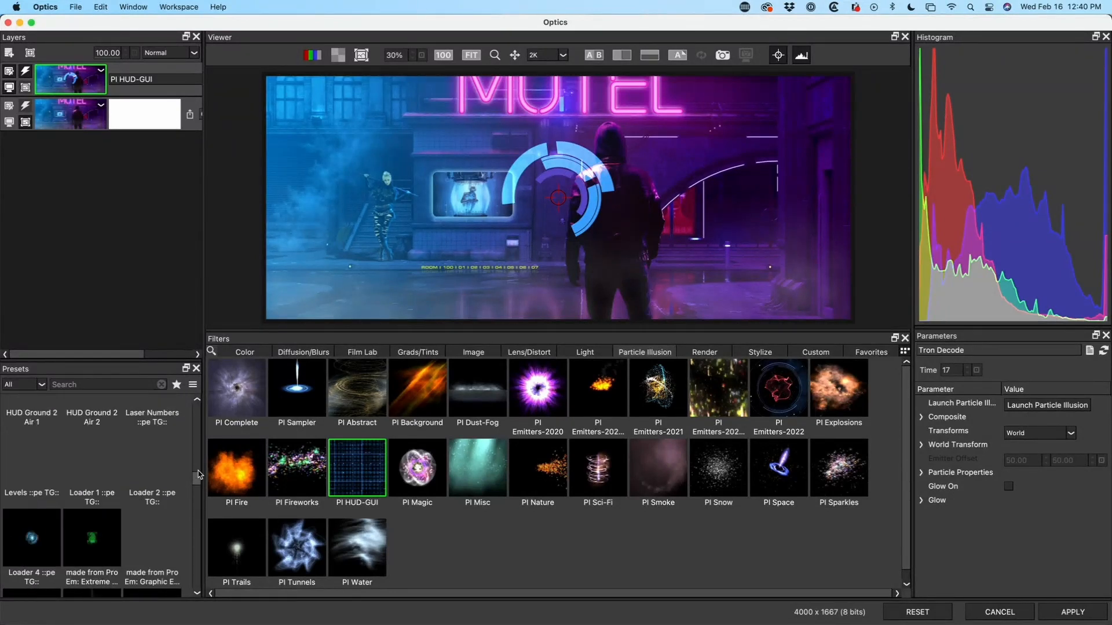
pyautogui.scroll(-15, 143, 475)
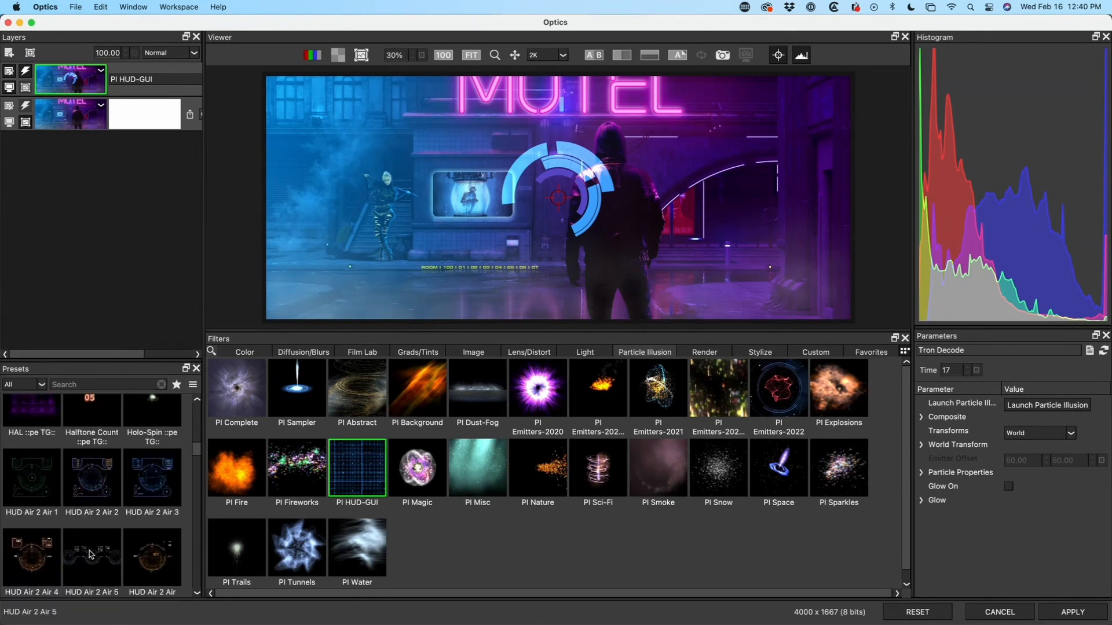
pyautogui.click(153, 556)
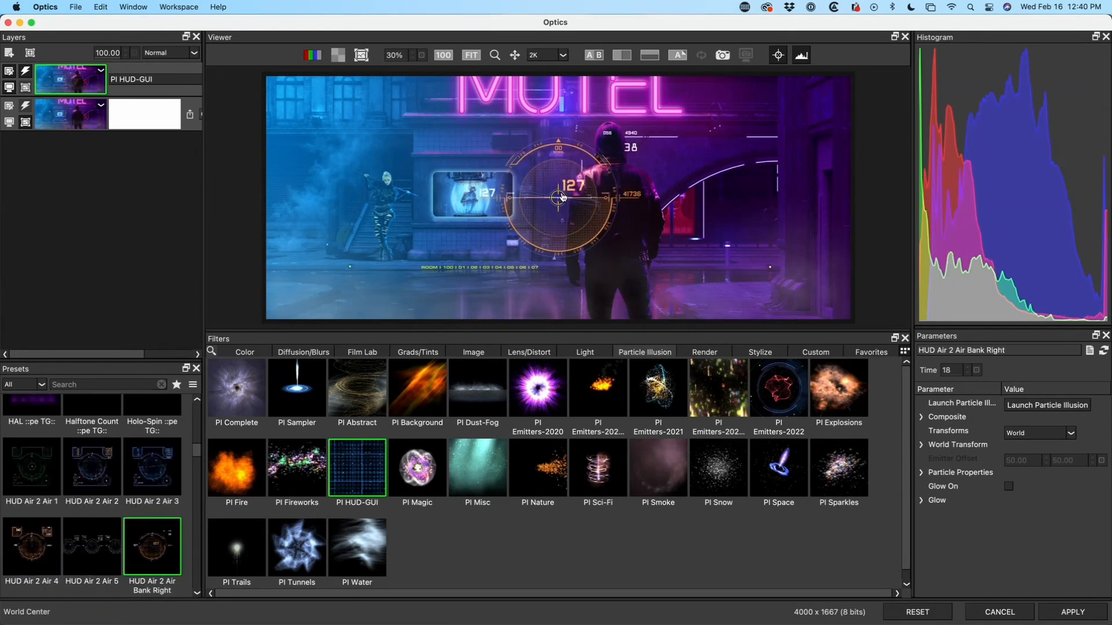
pyautogui.moveTo(734, 130); pyautogui.dragTo(729, 250)
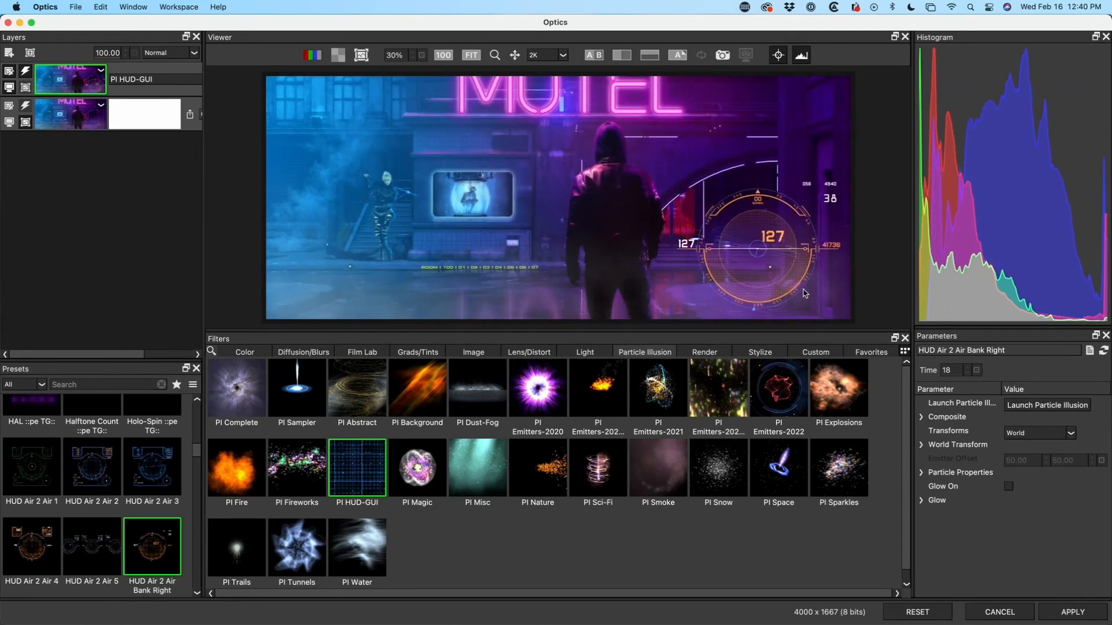
# Vary the HUD dial's Time value, ending at 198, to try different animation frames
pyautogui.click(967, 374)
pyautogui.click(968, 374)
pyautogui.click(968, 374)
pyautogui.click(968, 374)
pyautogui.click(968, 374)
pyautogui.click(969, 374)
pyautogui.click(969, 374)
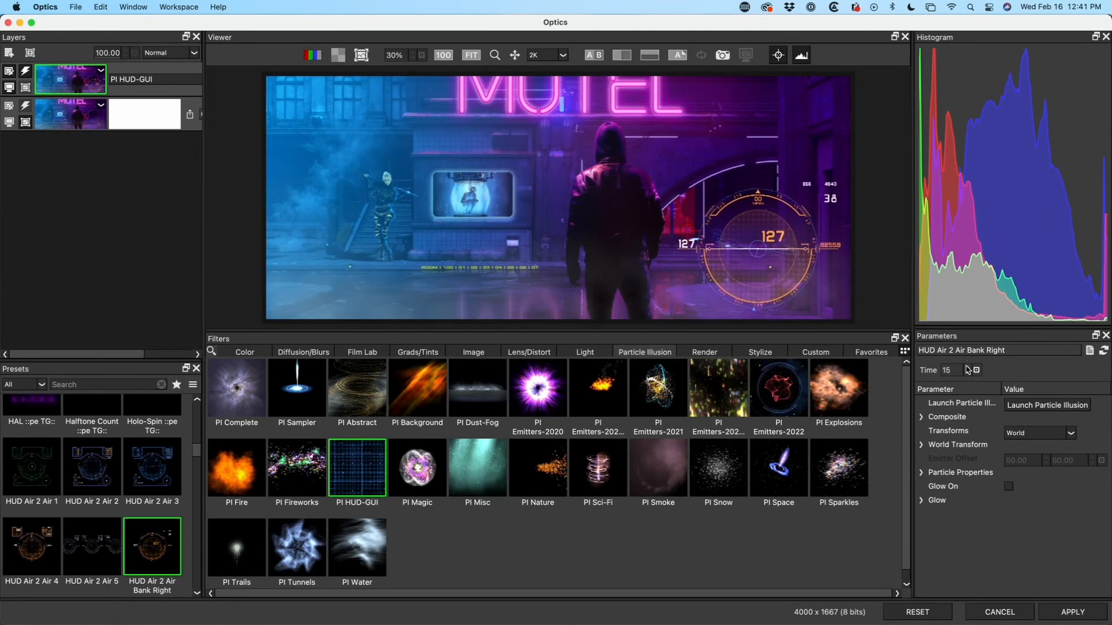
pyautogui.moveTo(946, 369); pyautogui.dragTo(985, 379)
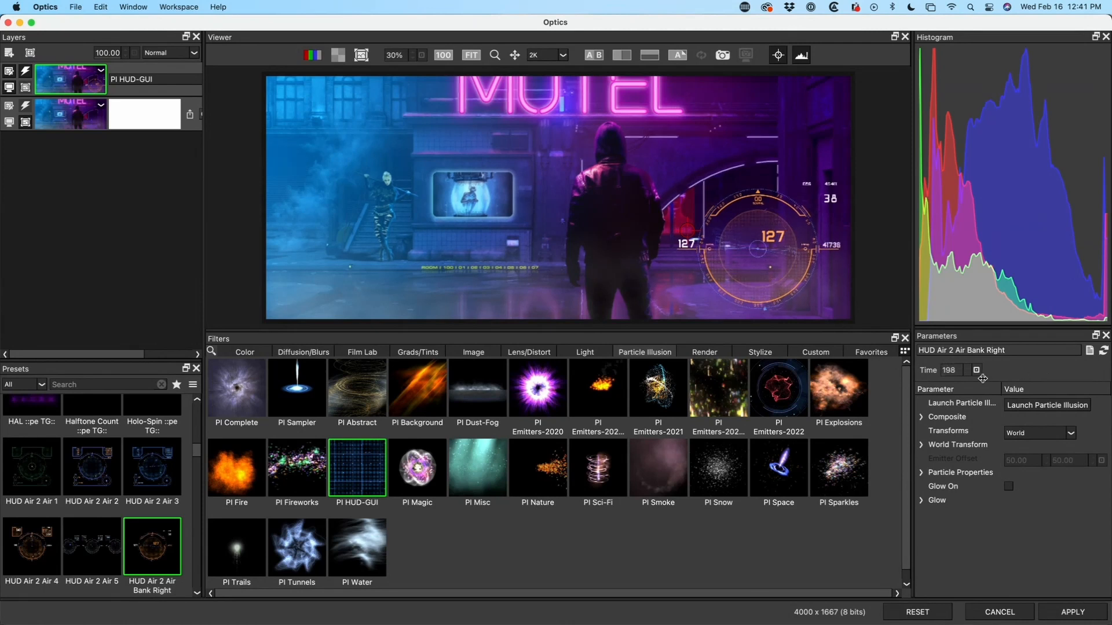
# Try the HUD Air 2 Air 2 preset with Time set to 29
pyautogui.click(88, 466)
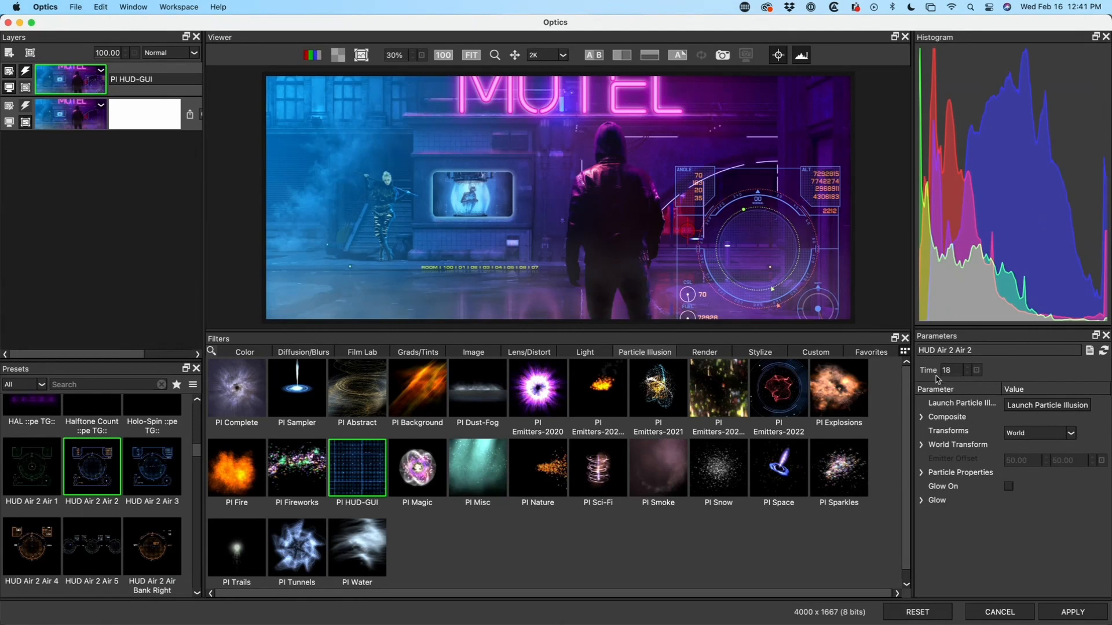
pyautogui.click(967, 368)
pyautogui.click(966, 367)
pyautogui.click(966, 367)
pyautogui.click(966, 367)
pyautogui.click(966, 367)
pyautogui.click(966, 368)
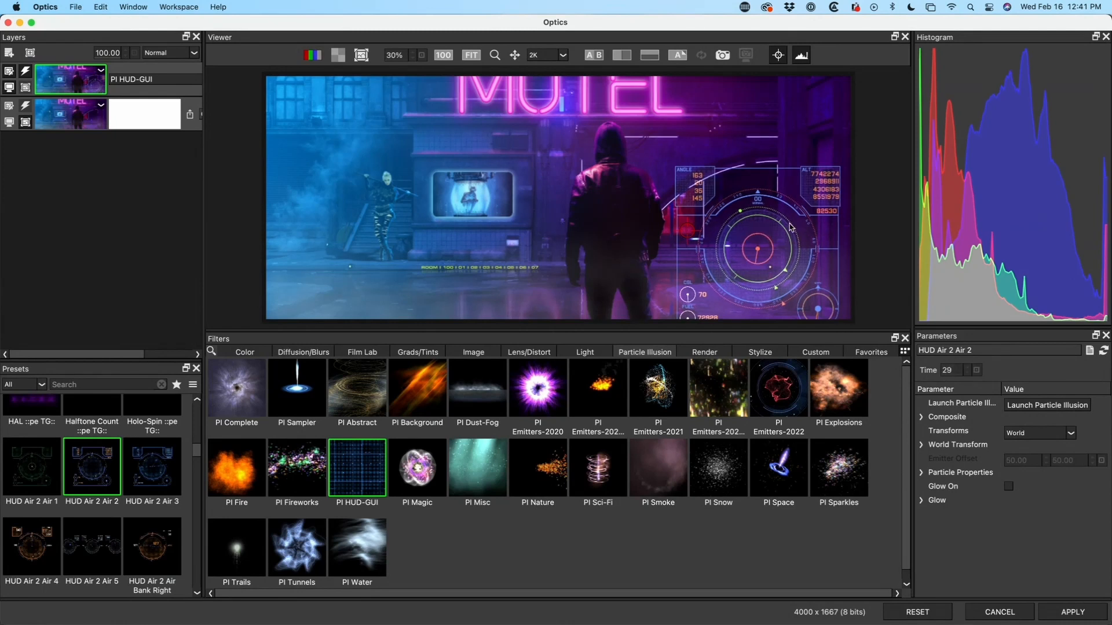
# Apply the Laser Numbers preset and move the numbers over the yellow room text at the foot of the building
pyautogui.scroll(-10, 157, 482)
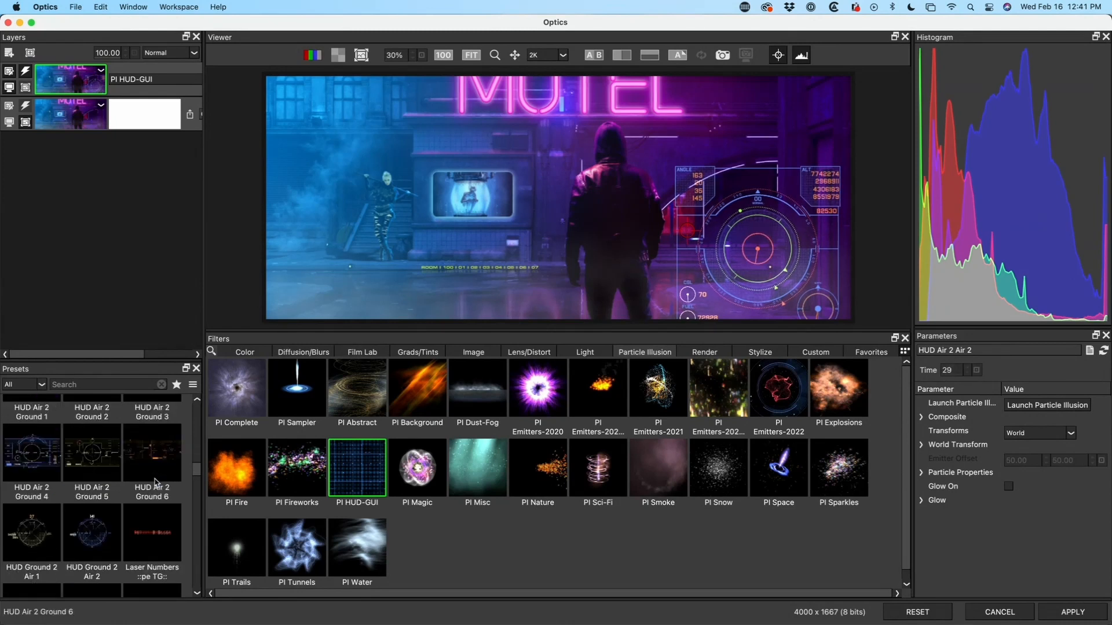
pyautogui.scroll(3, 165, 472)
pyautogui.click(156, 538)
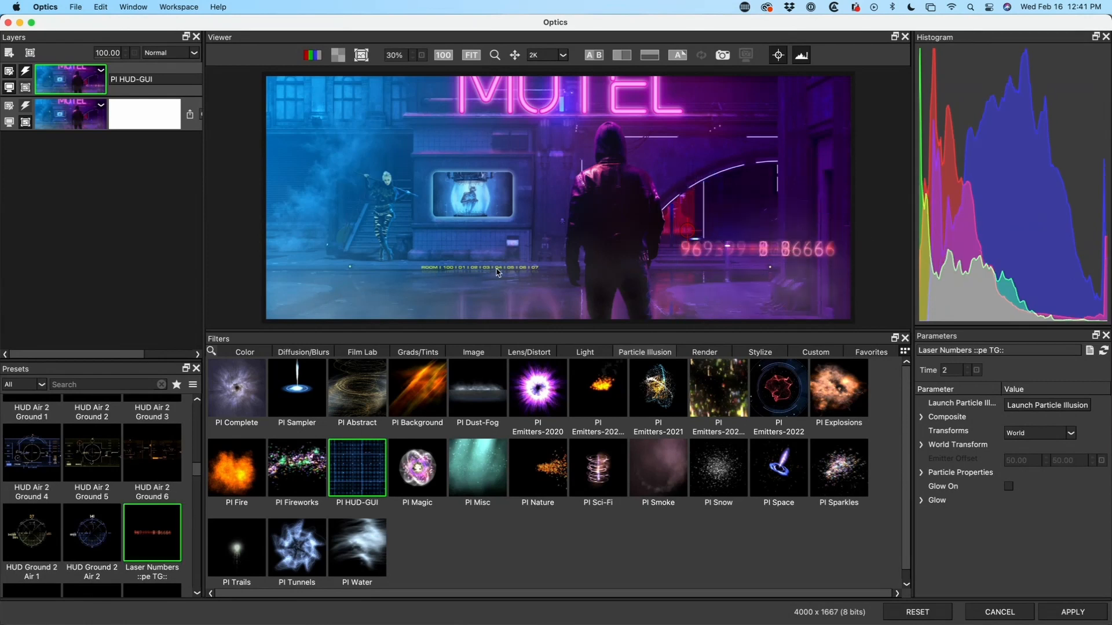
pyautogui.moveTo(689, 232)
pyautogui.mouseDown()
pyautogui.moveTo(450, 261)
pyautogui.moveTo(502, 243)
pyautogui.mouseUp()
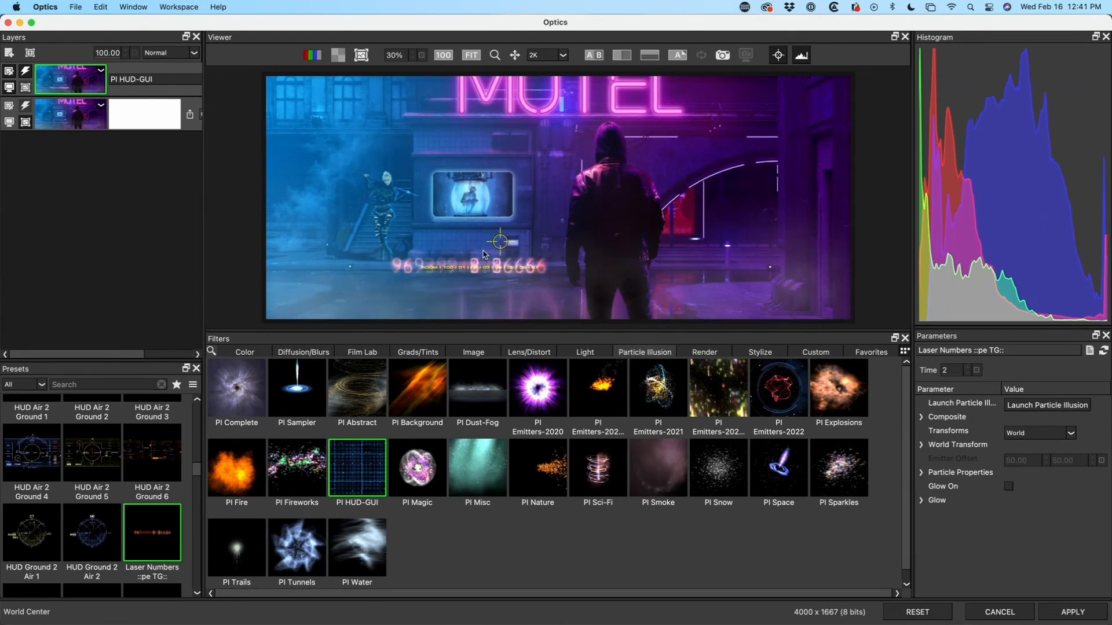
# Set the laser numbers' Master Scale to 40 and place them just left of the yellow room text
pyautogui.click(920, 445)
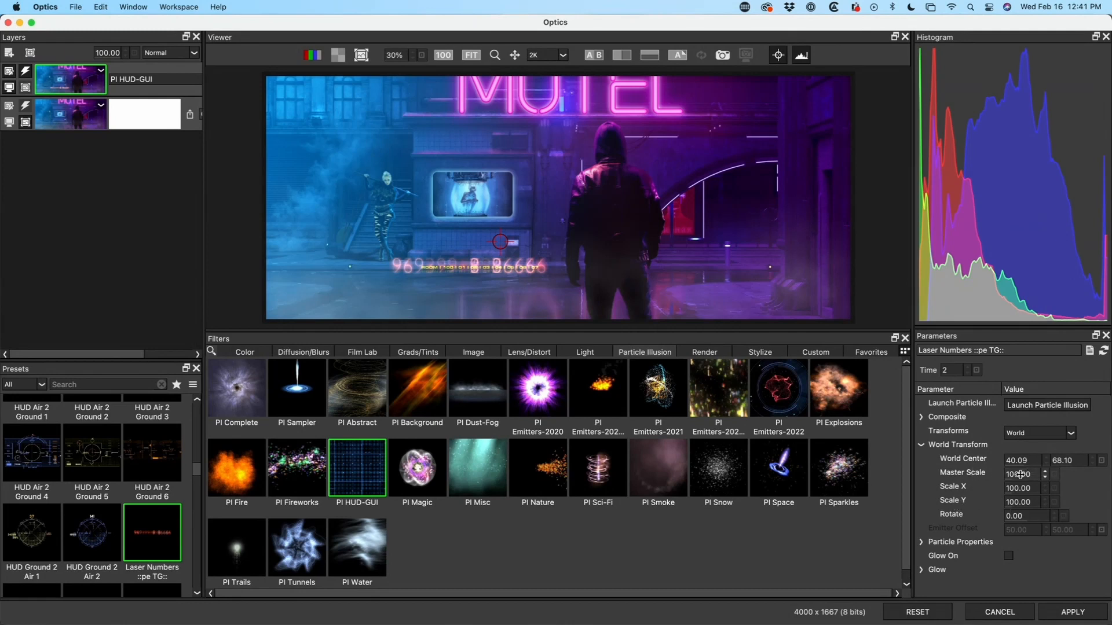
pyautogui.moveTo(1013, 476); pyautogui.dragTo(978, 478)
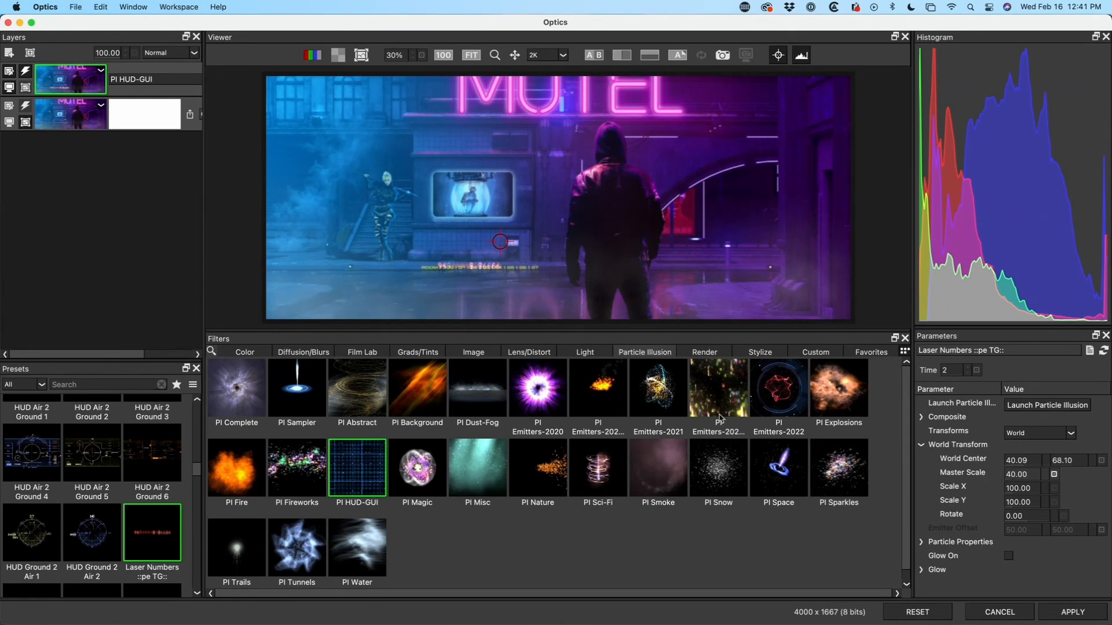
pyautogui.moveTo(499, 242); pyautogui.dragTo(443, 242)
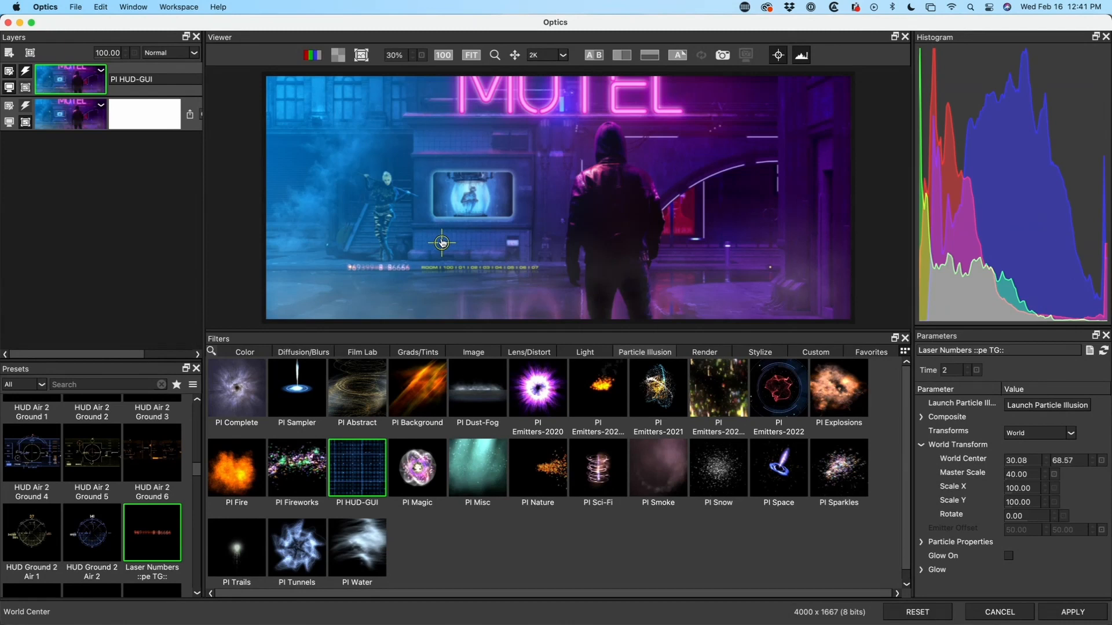
# Tint the laser numbers bright green and turn on their glow
pyautogui.click(921, 417)
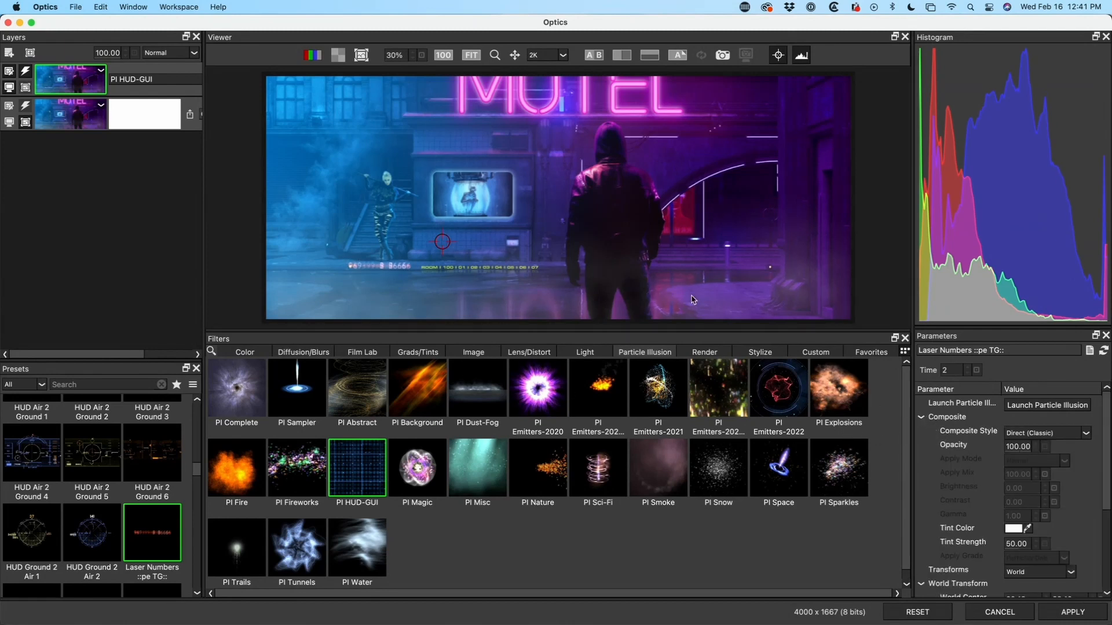
pyautogui.click(1015, 529)
pyautogui.moveTo(750, 231); pyautogui.dragTo(748, 188)
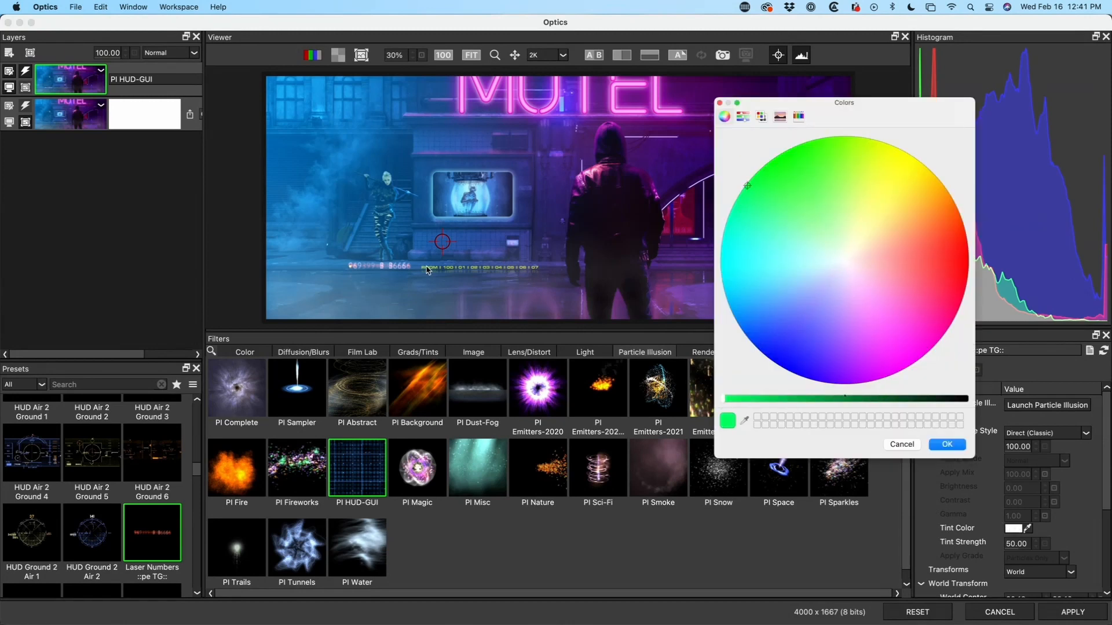
pyautogui.click(948, 445)
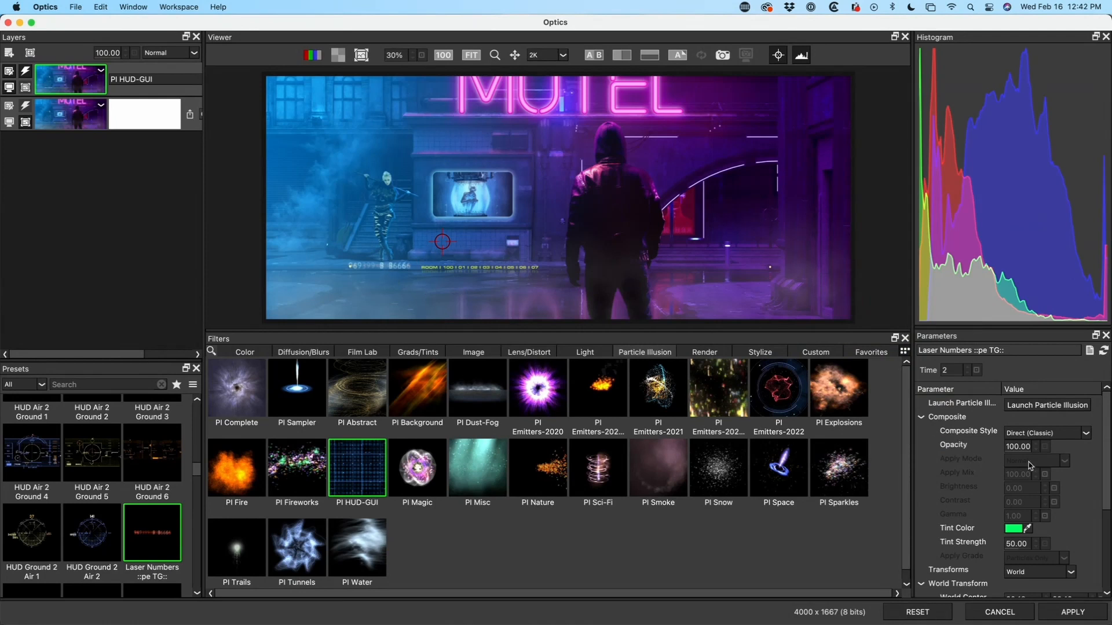
pyautogui.scroll(-5, 1108, 424)
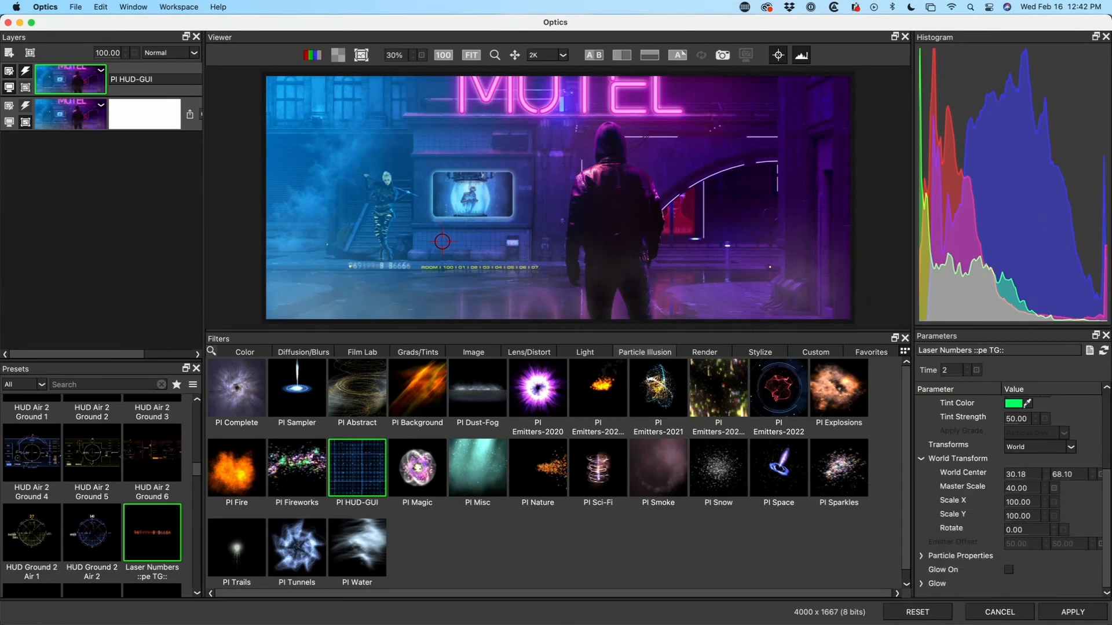
pyautogui.click(1008, 570)
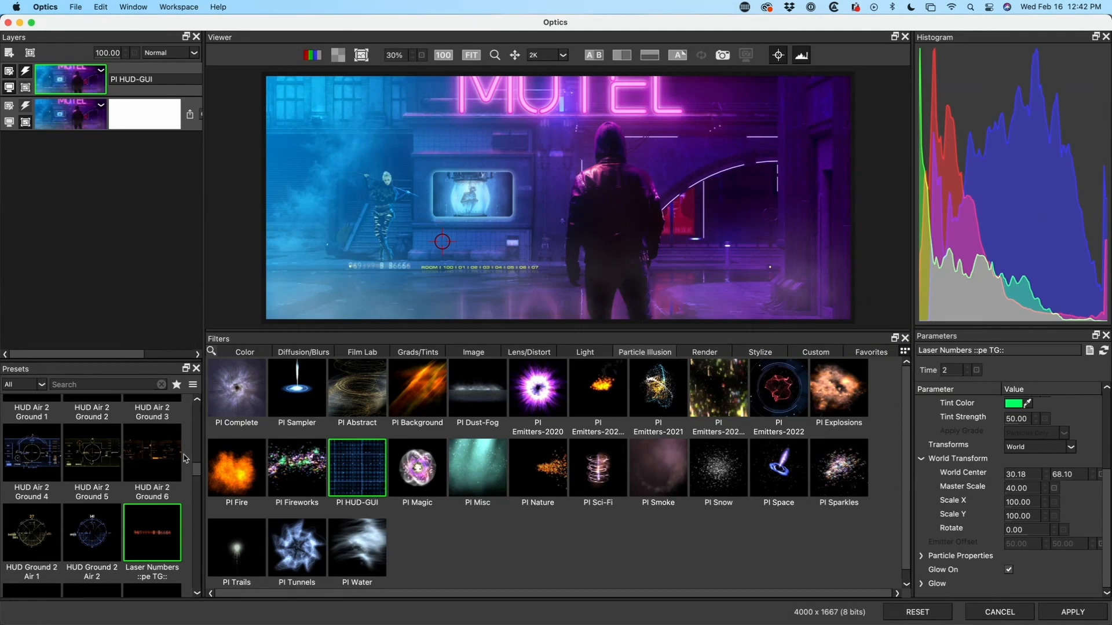
# Try the Electron Number Array, made from Pro Em: Extreme Graphics and Loader 4 presets on the HUD layer
pyautogui.moveTo(194, 471); pyautogui.dragTo(197, 438)
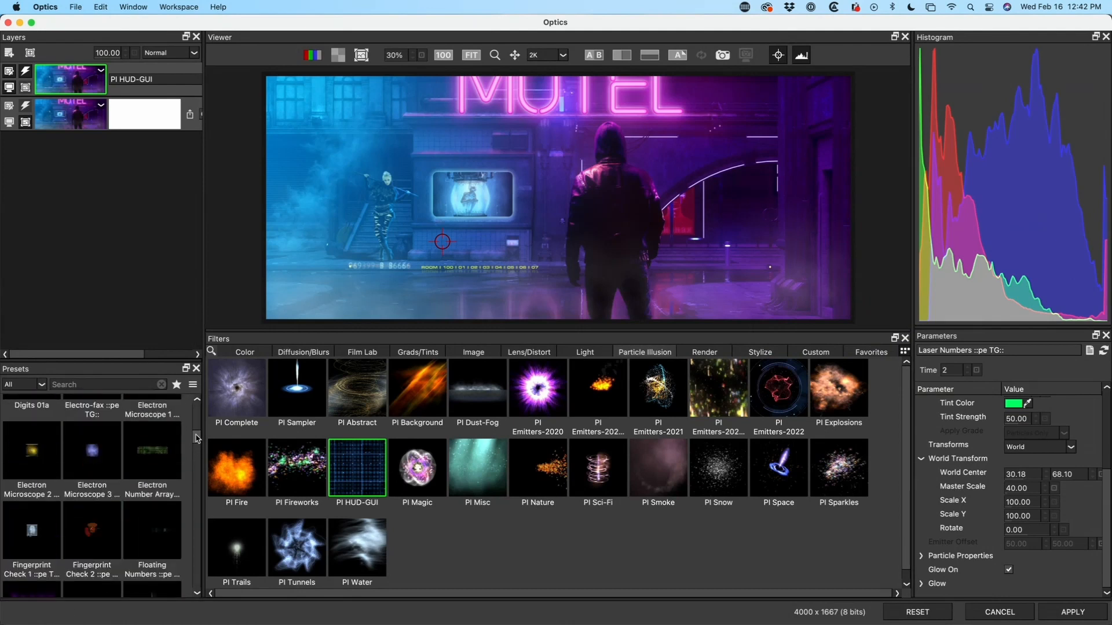
pyautogui.click(175, 442)
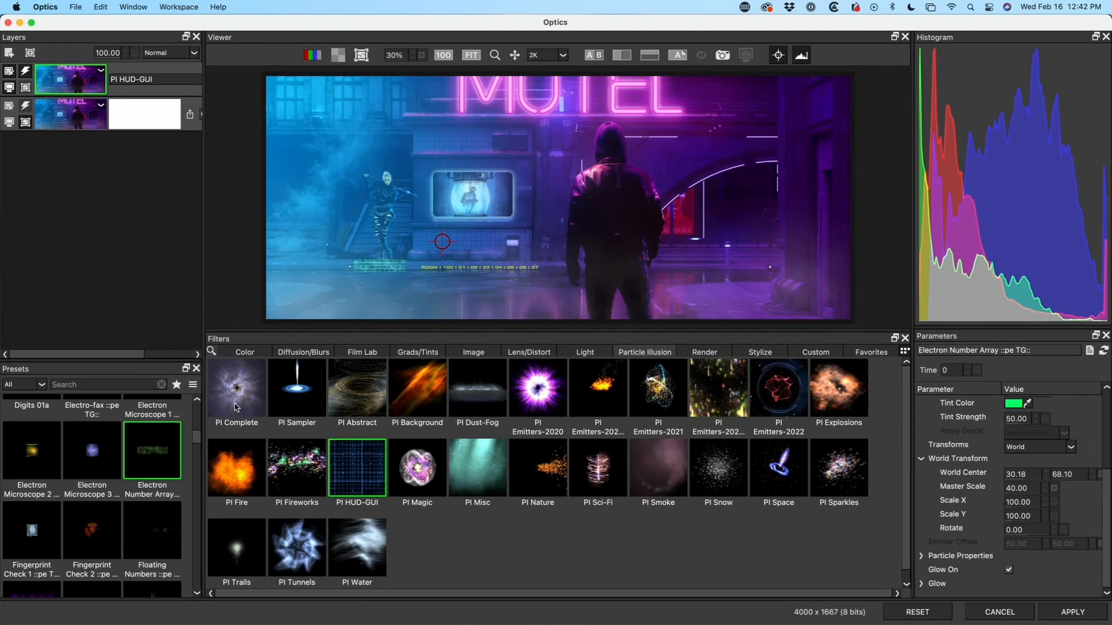
pyautogui.scroll(-5, 108, 474)
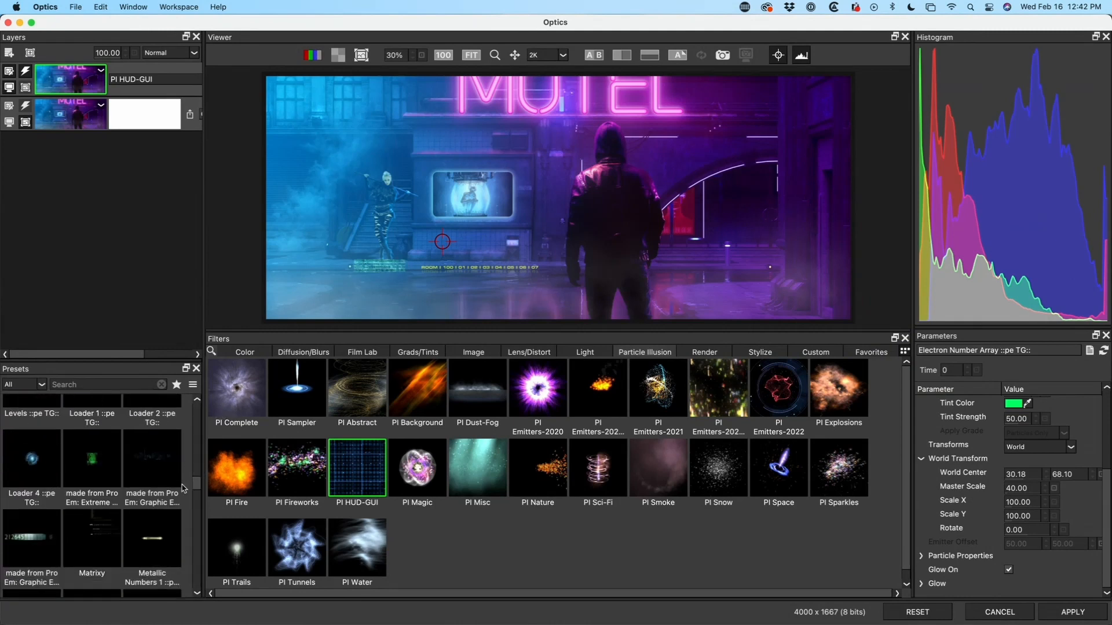
pyautogui.click(109, 474)
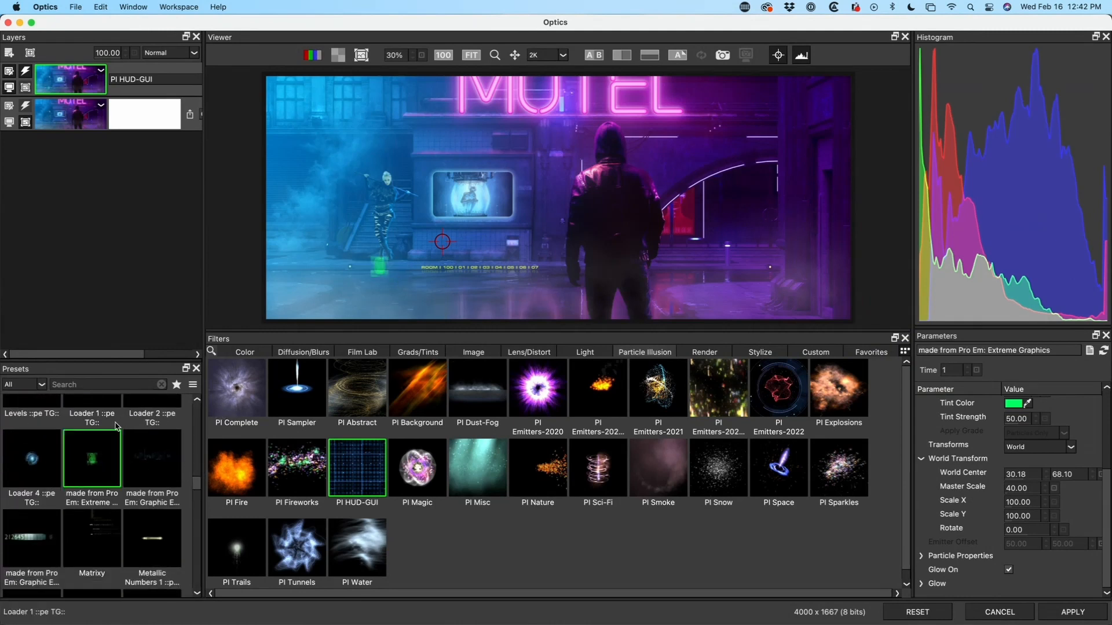
pyautogui.click(38, 464)
# Apply the Oscilloscope 02 preset and move the waveform up onto the blue building's windows above the dancing woman
pyautogui.moveTo(199, 485); pyautogui.dragTo(199, 510)
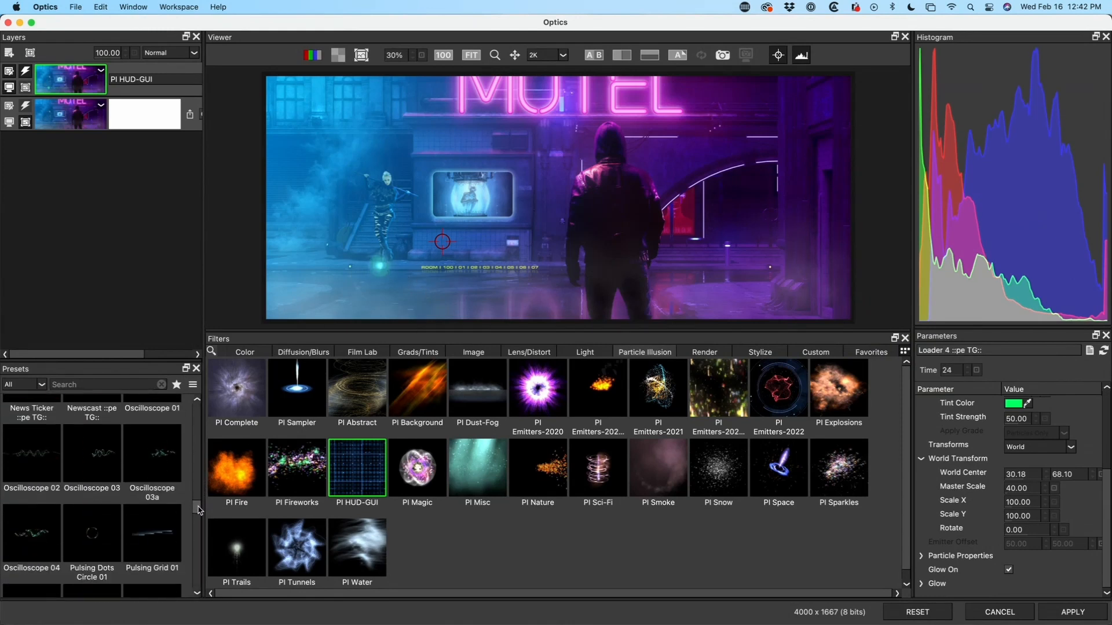
pyautogui.click(48, 464)
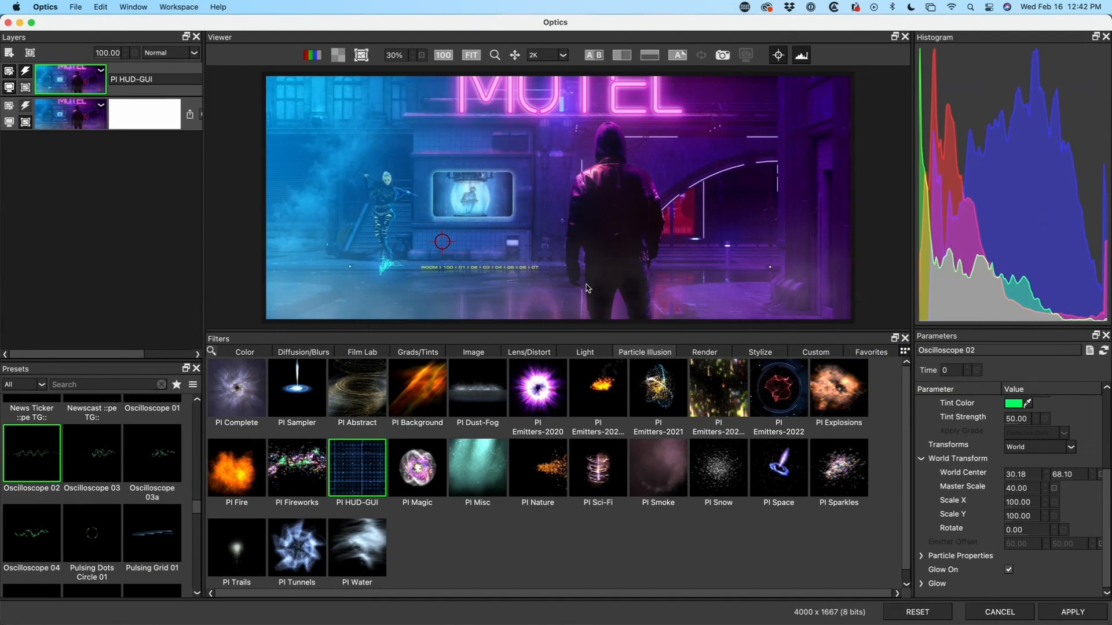
pyautogui.moveTo(445, 244); pyautogui.dragTo(411, 154)
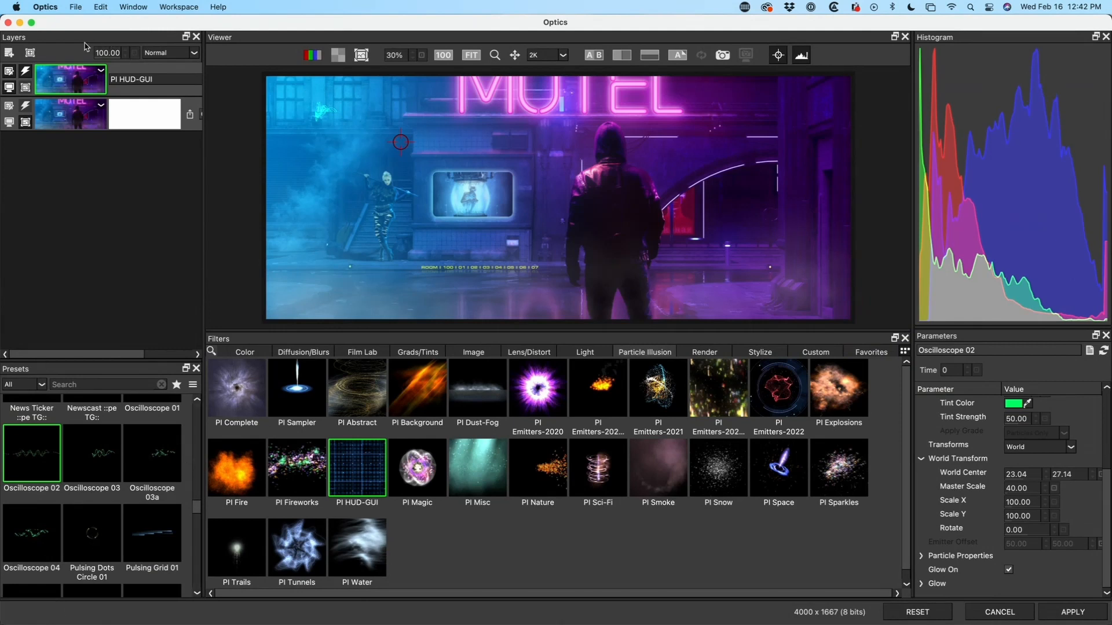
# Add a layer with the PI HUD-GUI filter, apply the Tron Load Category preset and move it beside the motel sign
pyautogui.click(30, 53)
pyautogui.click(102, 549)
pyautogui.click(9, 53)
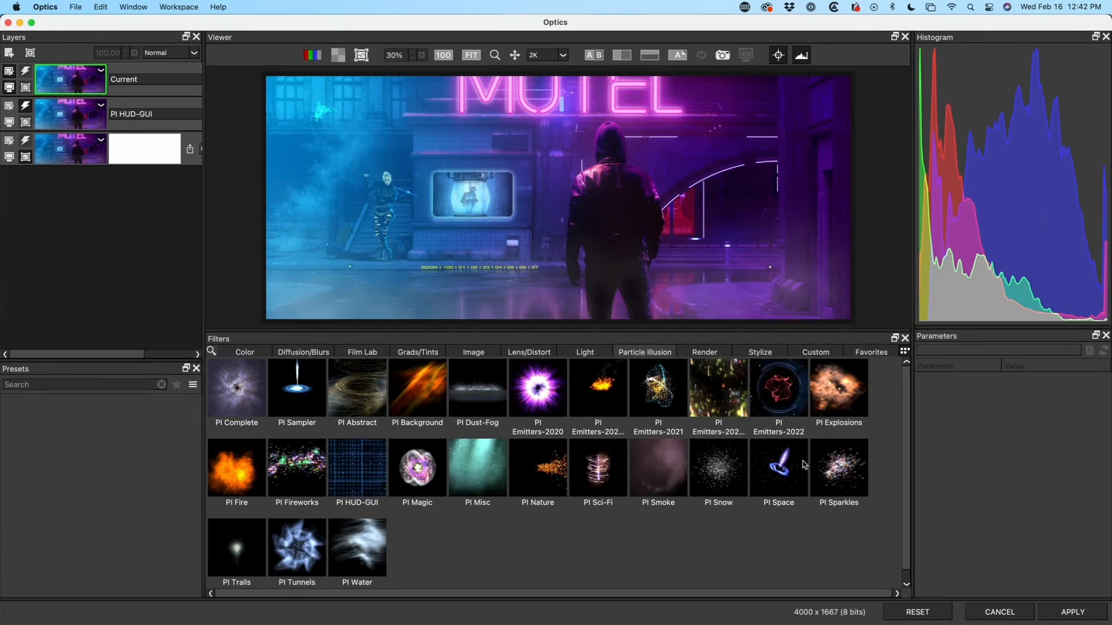
pyautogui.click(356, 482)
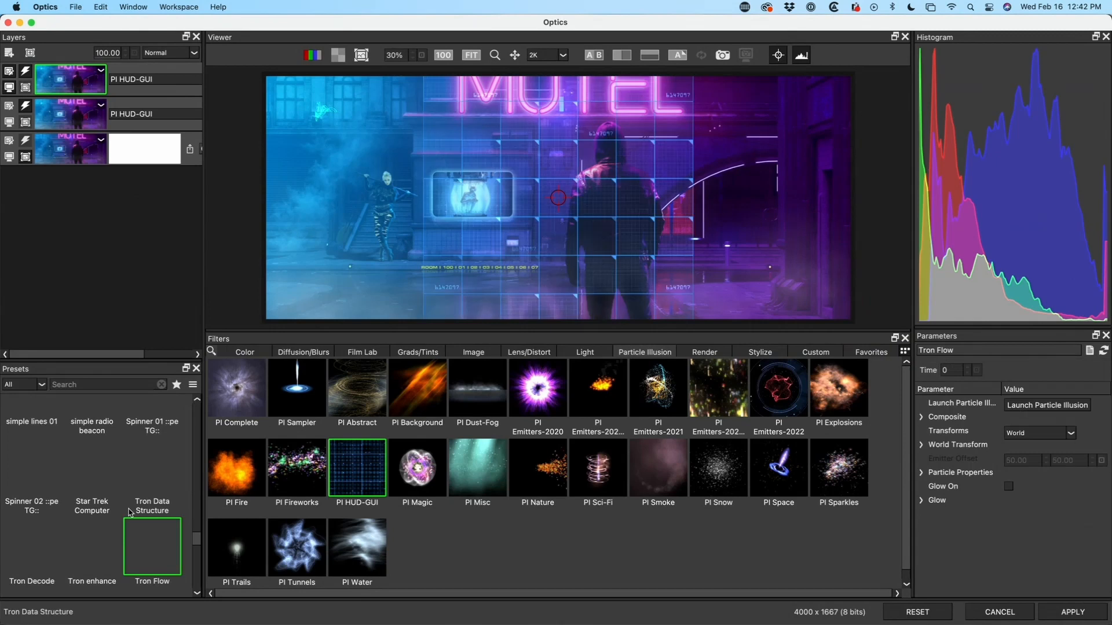
pyautogui.scroll(-2, 196, 541)
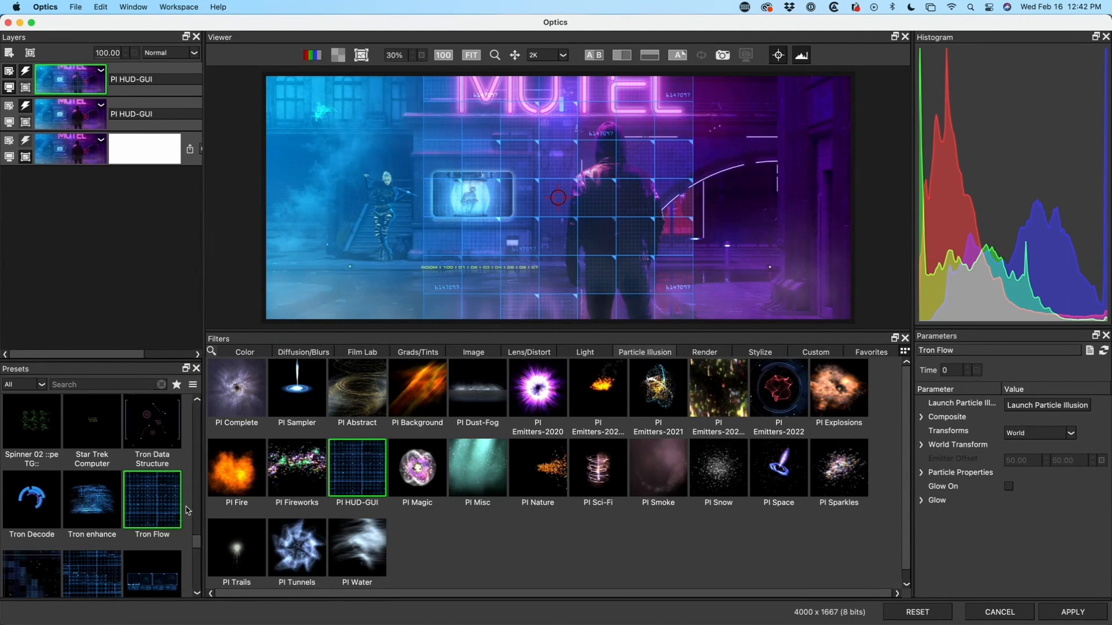
pyautogui.click(165, 572)
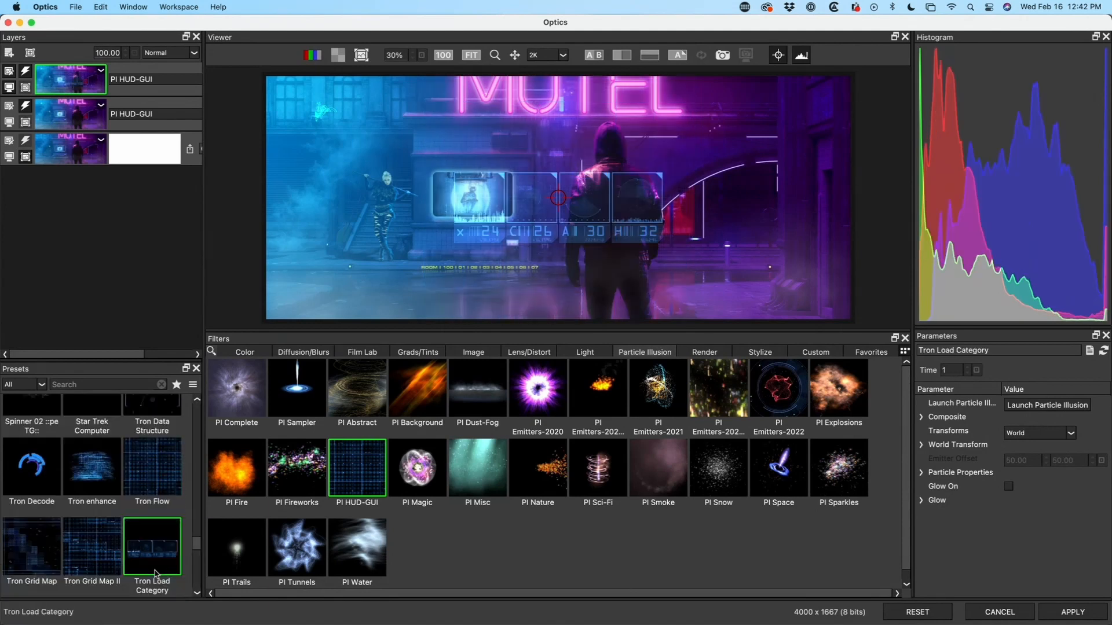
pyautogui.moveTo(568, 146); pyautogui.dragTo(692, 123)
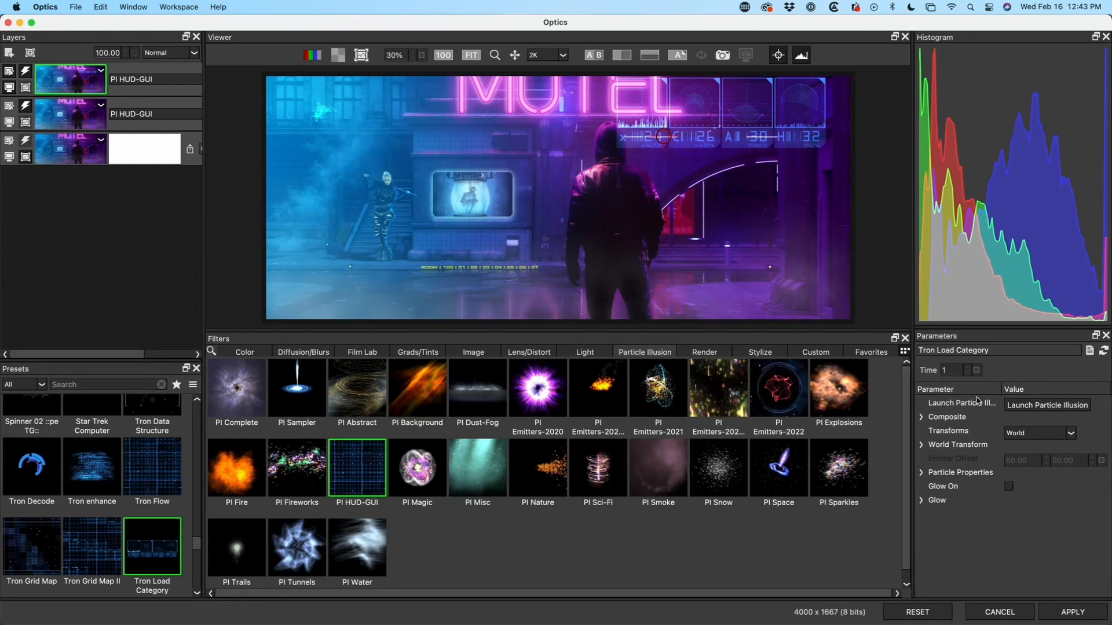
# Try rotating the Tron readout to -26, and undo the rotation
pyautogui.click(921, 446)
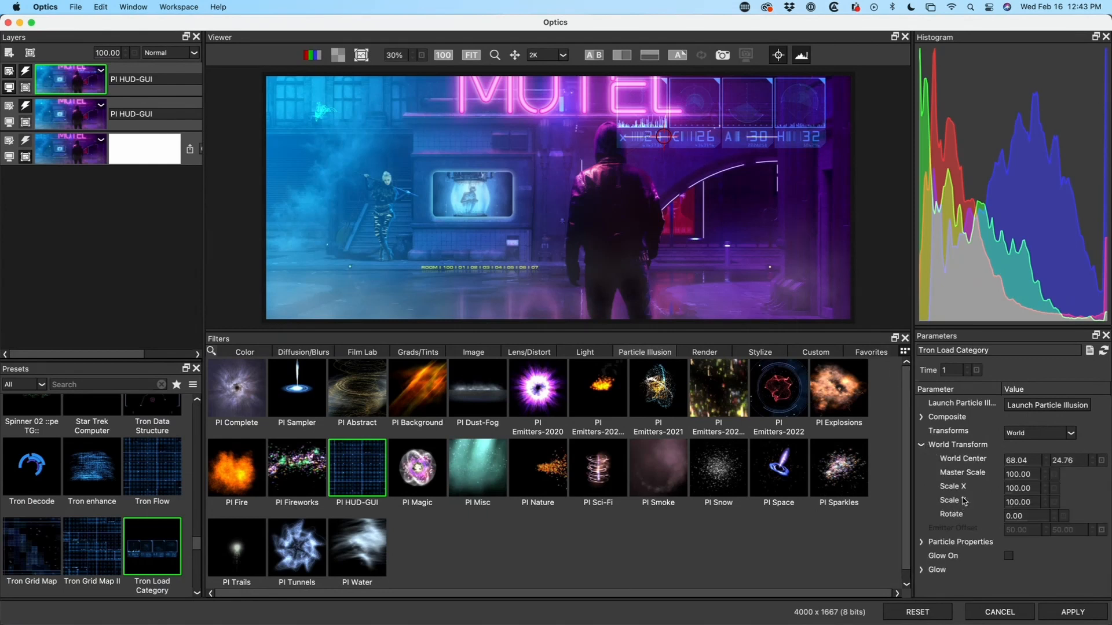
pyautogui.moveTo(1027, 515); pyautogui.dragTo(1007, 519)
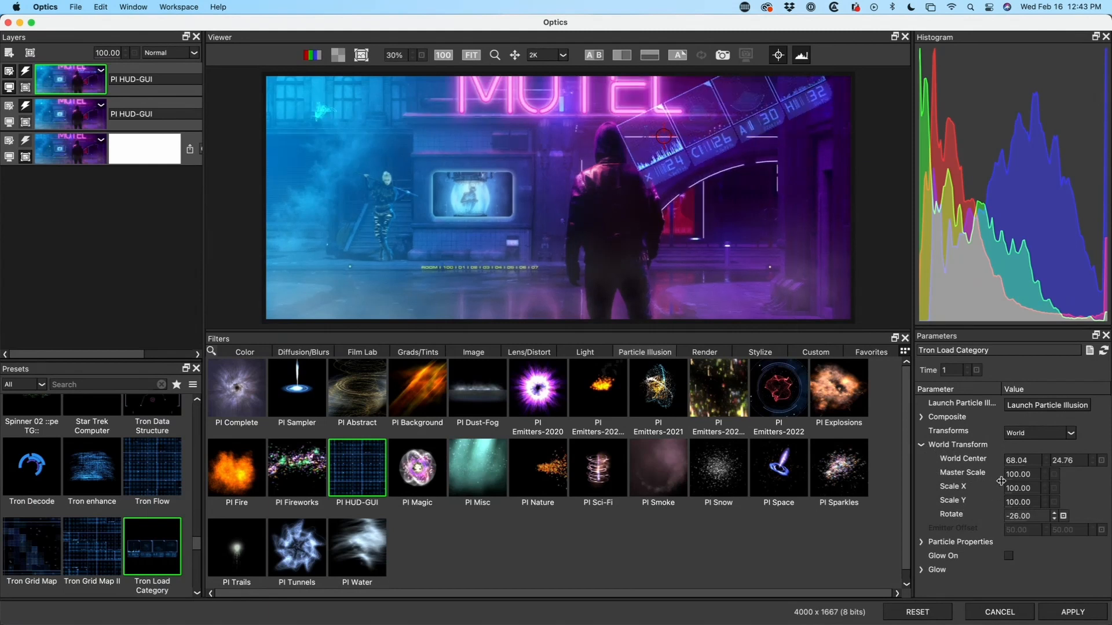
pyautogui.press('super+z')
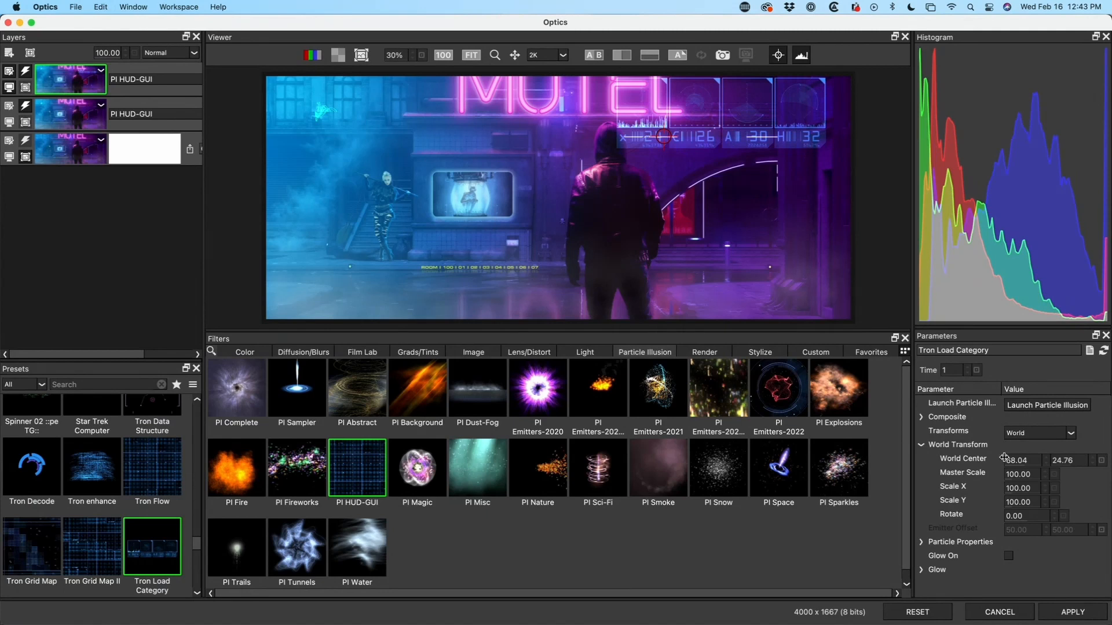
# Set the Tron readout's Master Scale to 59 and place it directly above the glowing capsule window
pyautogui.moveTo(1023, 475); pyautogui.dragTo(994, 477)
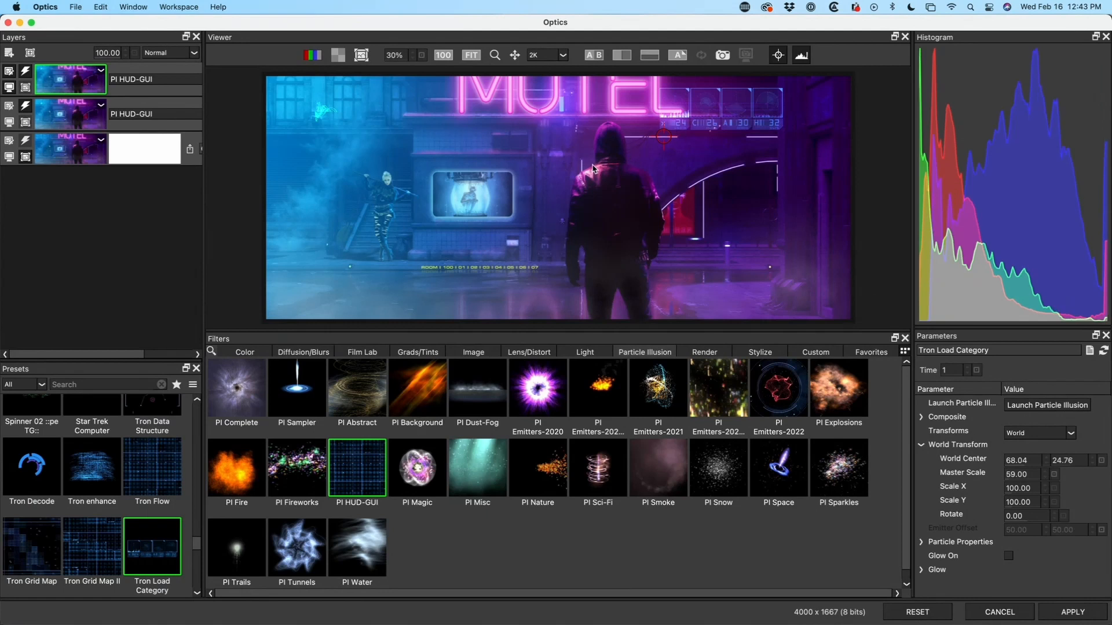
pyautogui.moveTo(485, 231); pyautogui.dragTo(506, 166)
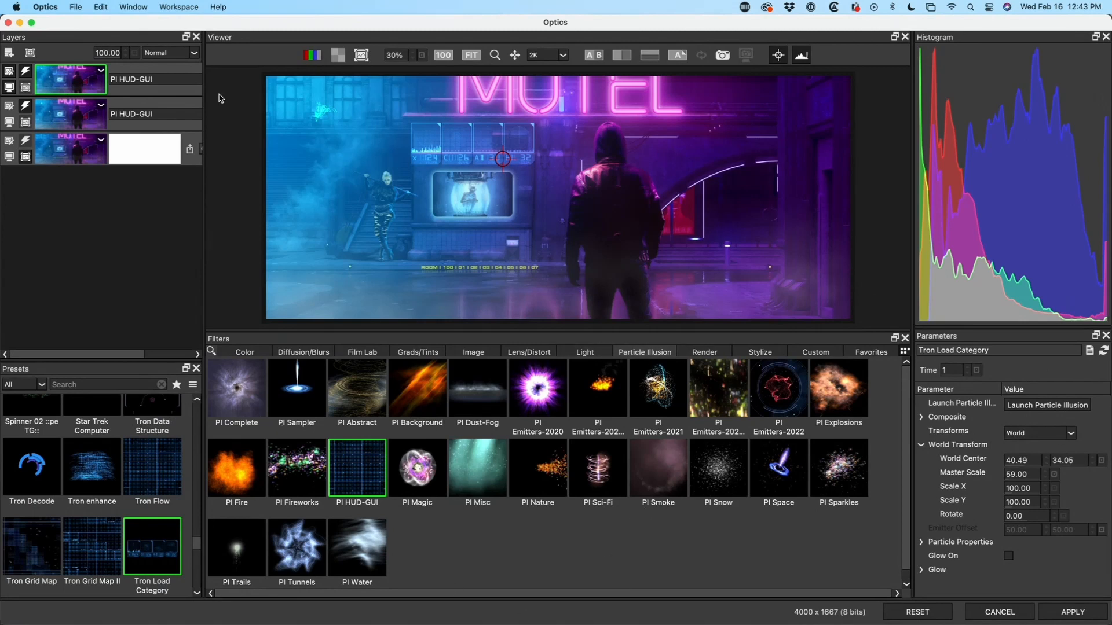
# Add another layer and apply the S_LensFlare light filter to it
pyautogui.click(10, 52)
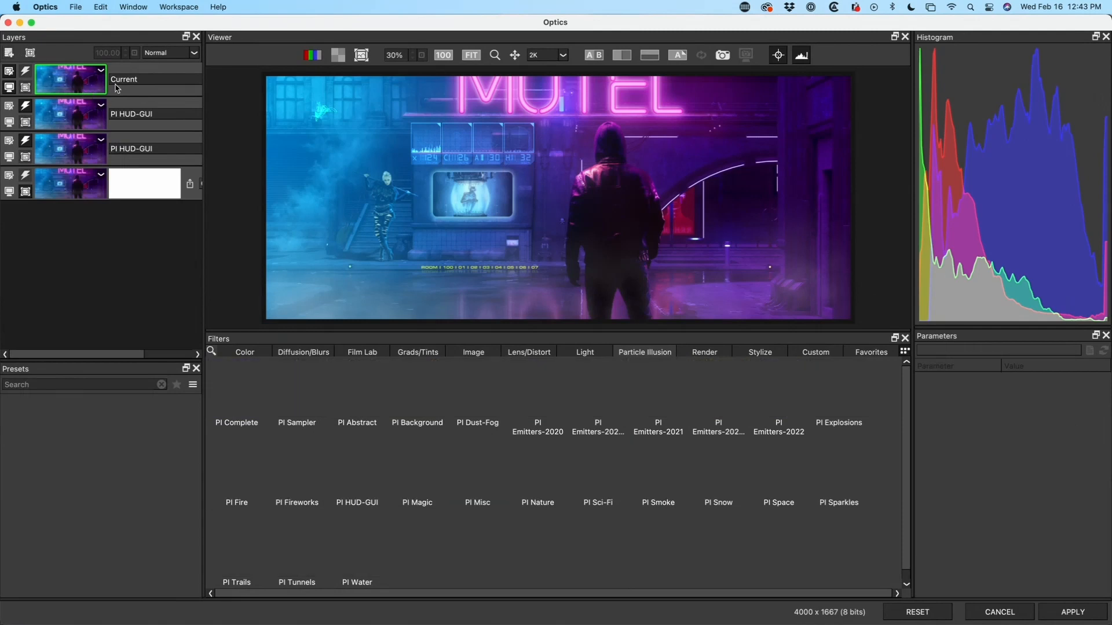
pyautogui.click(600, 354)
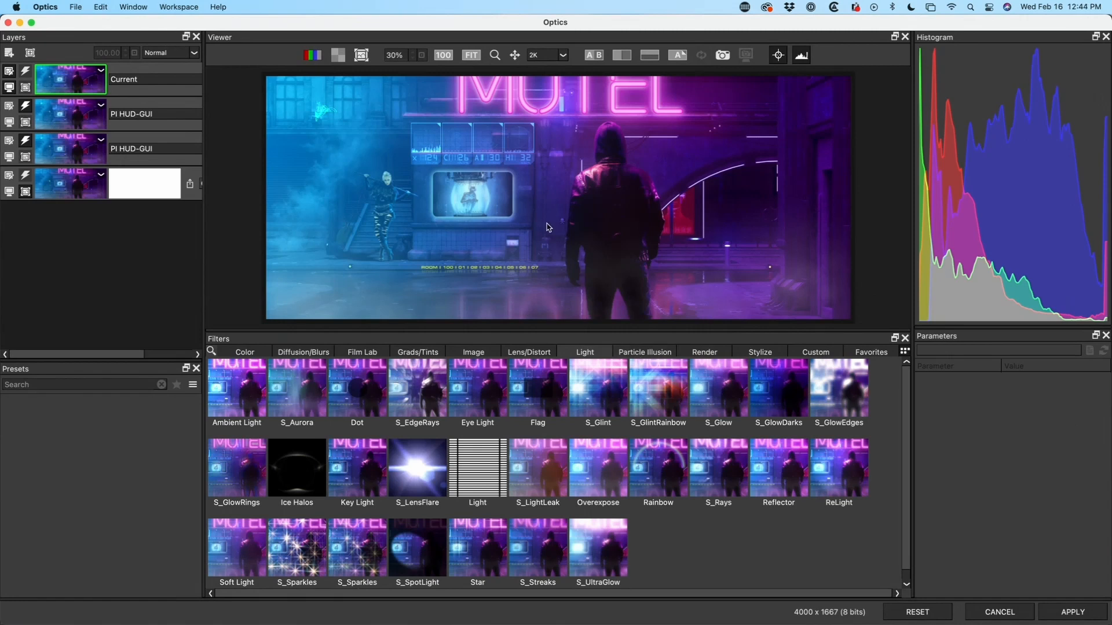
pyautogui.click(429, 478)
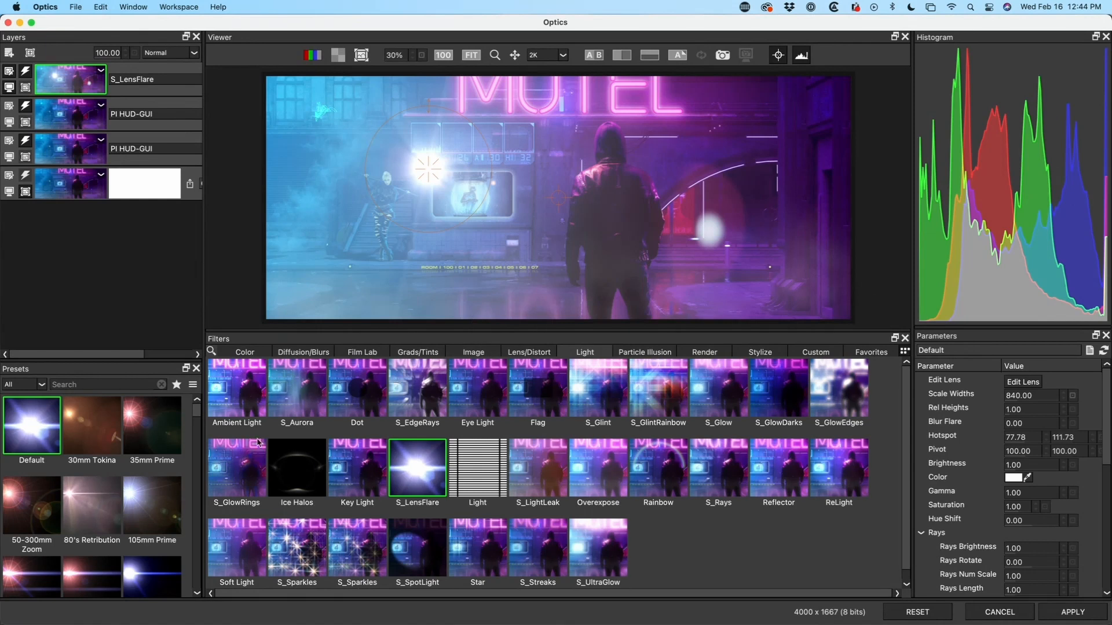
# Try the 35mm Prime and Anamorphic 2 flare presets with the hotspot over the smoke beside the dancing woman
pyautogui.click(150, 402)
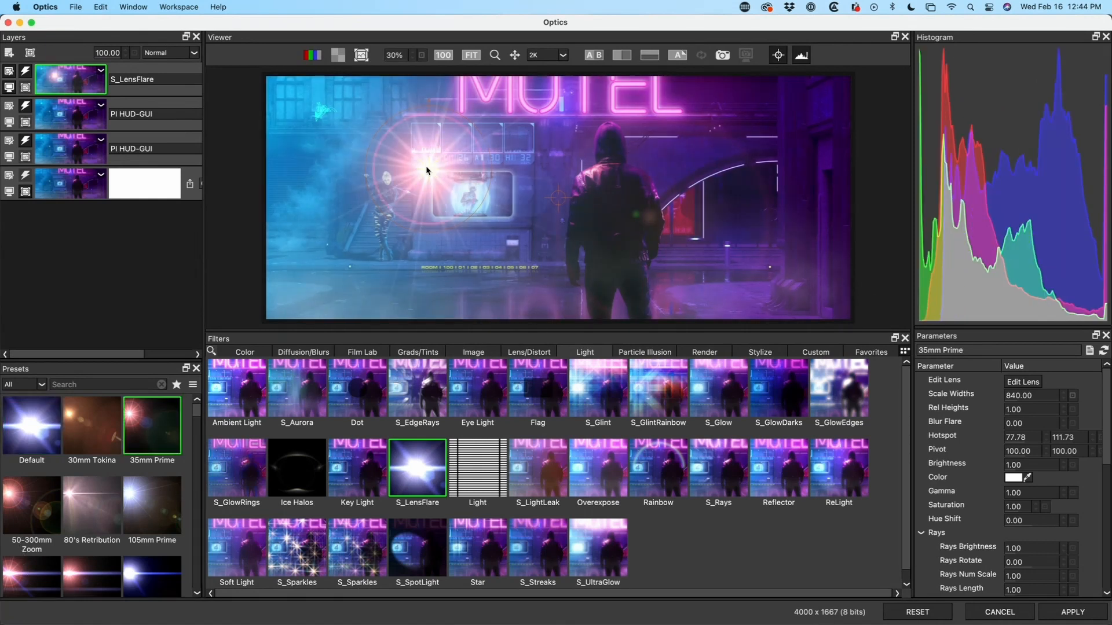
pyautogui.moveTo(405, 155); pyautogui.dragTo(333, 171)
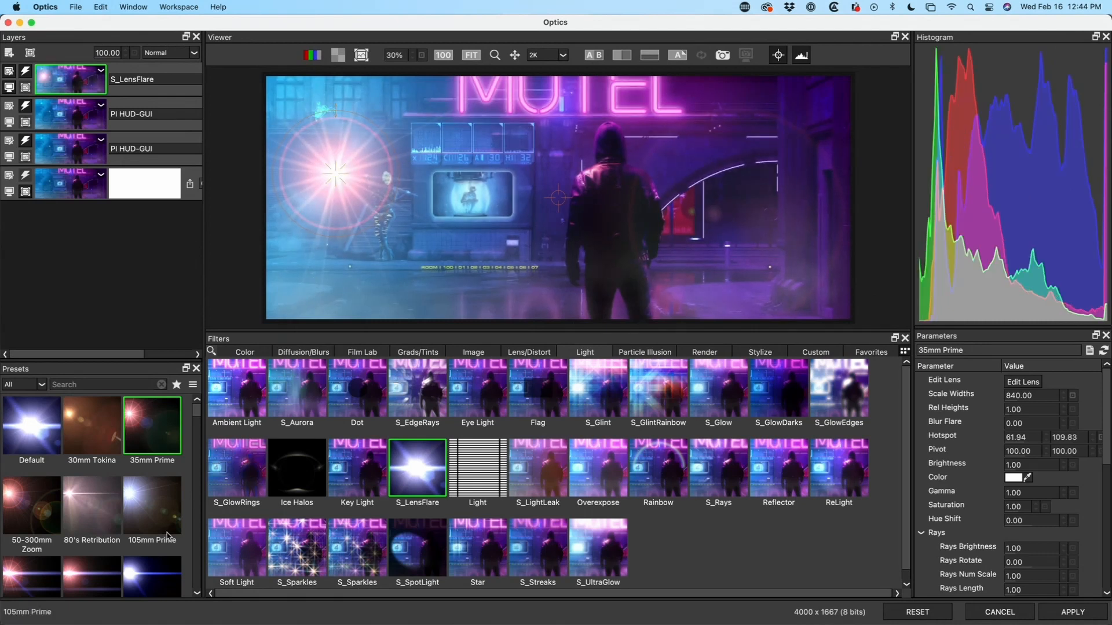
pyautogui.scroll(-3, 197, 415)
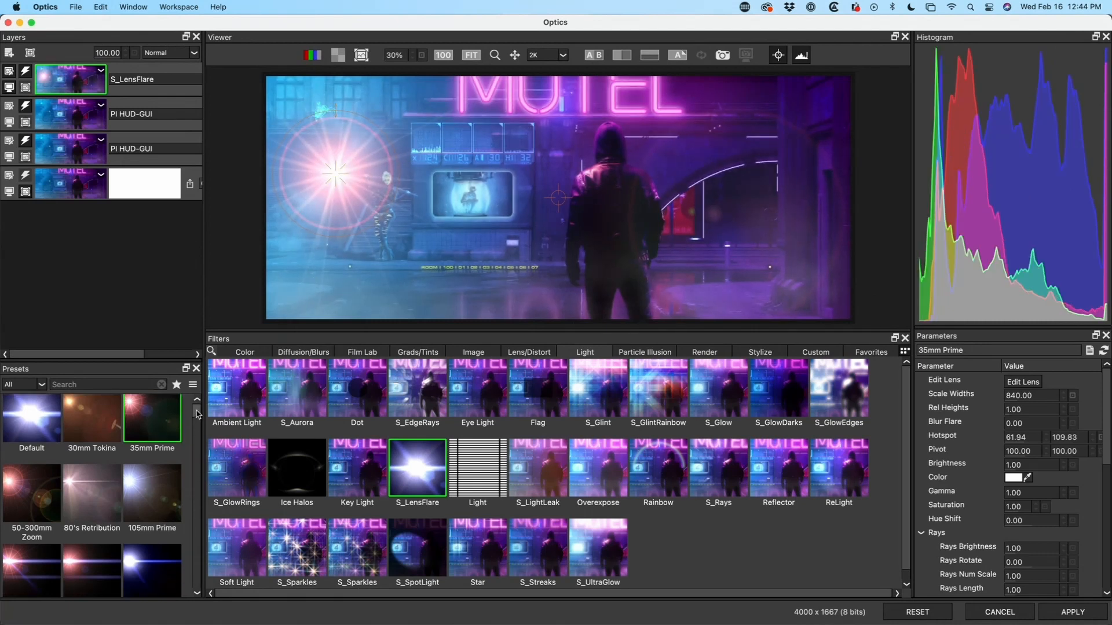
pyautogui.click(85, 530)
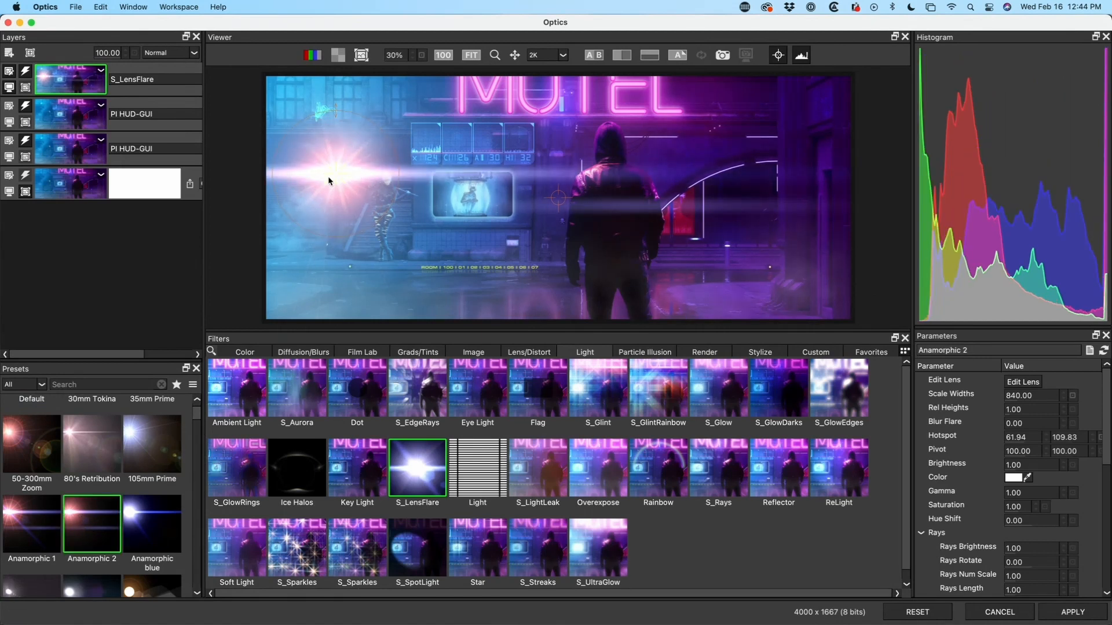
# Apply the Anamorphic blue preset, place its hotspot at the Tron readout's lower edge and set Rel Heights to 0.22
pyautogui.click(144, 529)
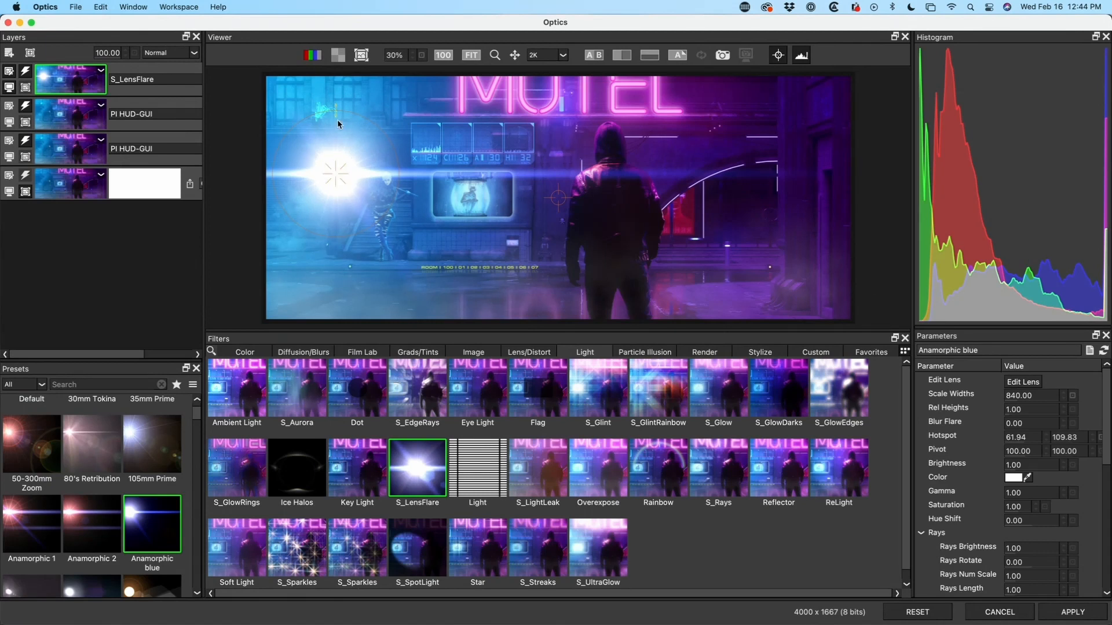
pyautogui.moveTo(336, 112)
pyautogui.mouseDown()
pyautogui.moveTo(339, 177)
pyautogui.moveTo(418, 166)
pyautogui.mouseUp()
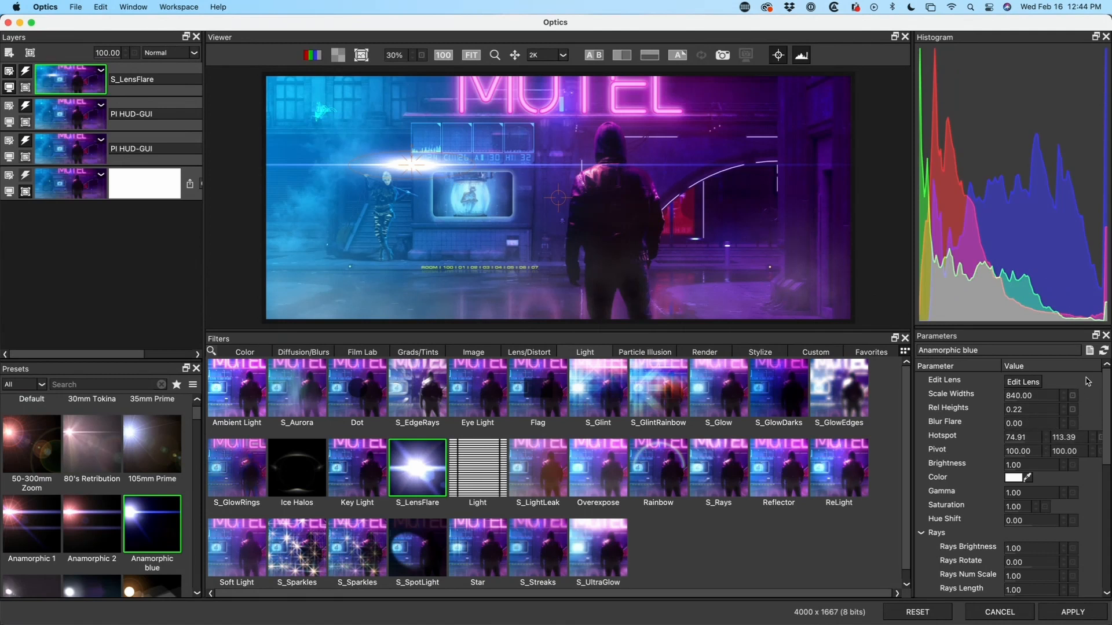
# Color the lens flare's hotspot light blue, keep Hotspot Bright at 1.00 and apply the effects to the Photoshop document
pyautogui.moveTo(1108, 394); pyautogui.dragTo(1101, 451)
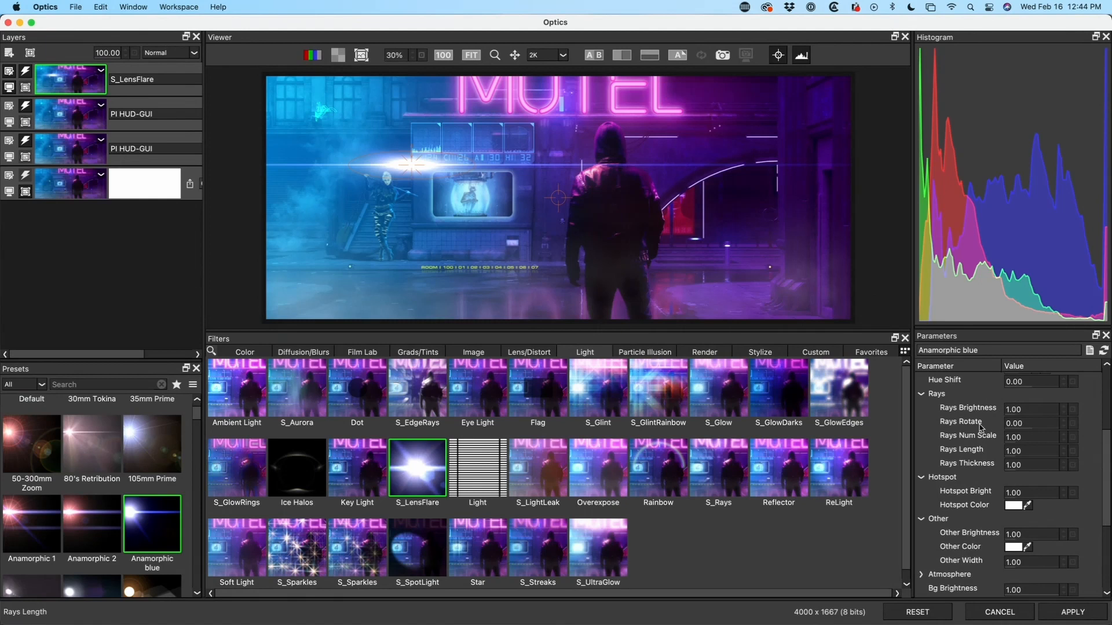
pyautogui.click(1022, 507)
pyautogui.click(779, 283)
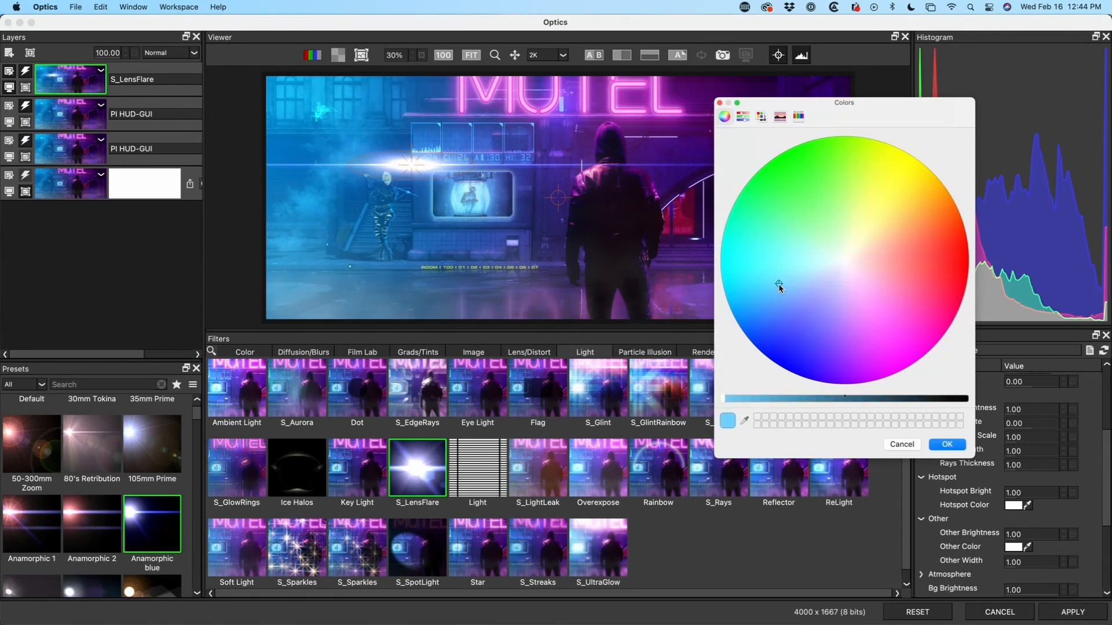
pyautogui.click(943, 445)
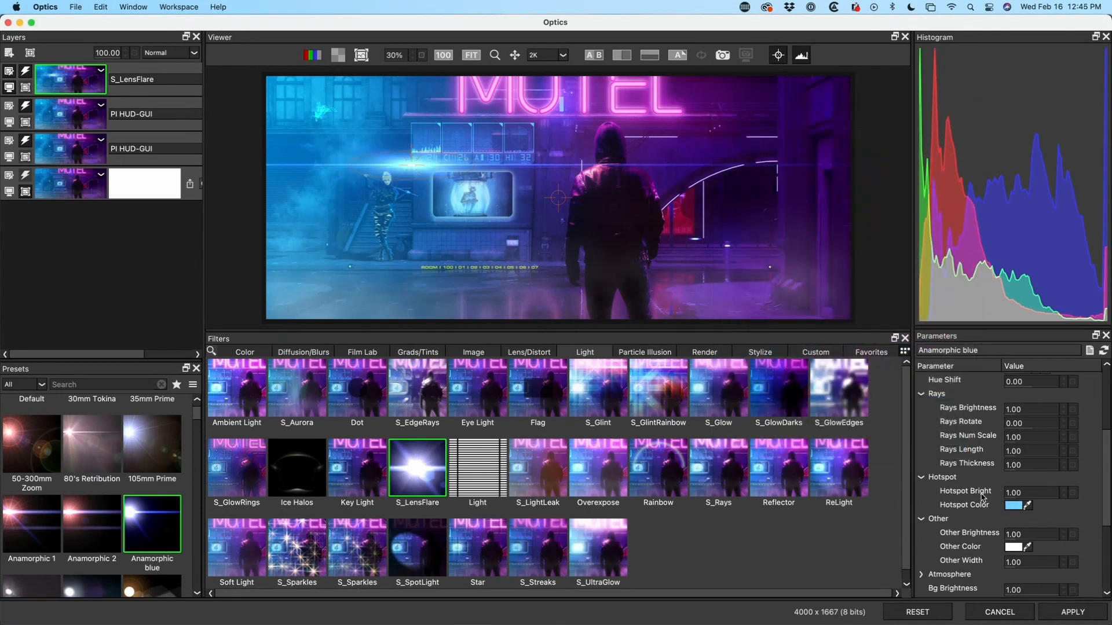
pyautogui.click(1063, 496)
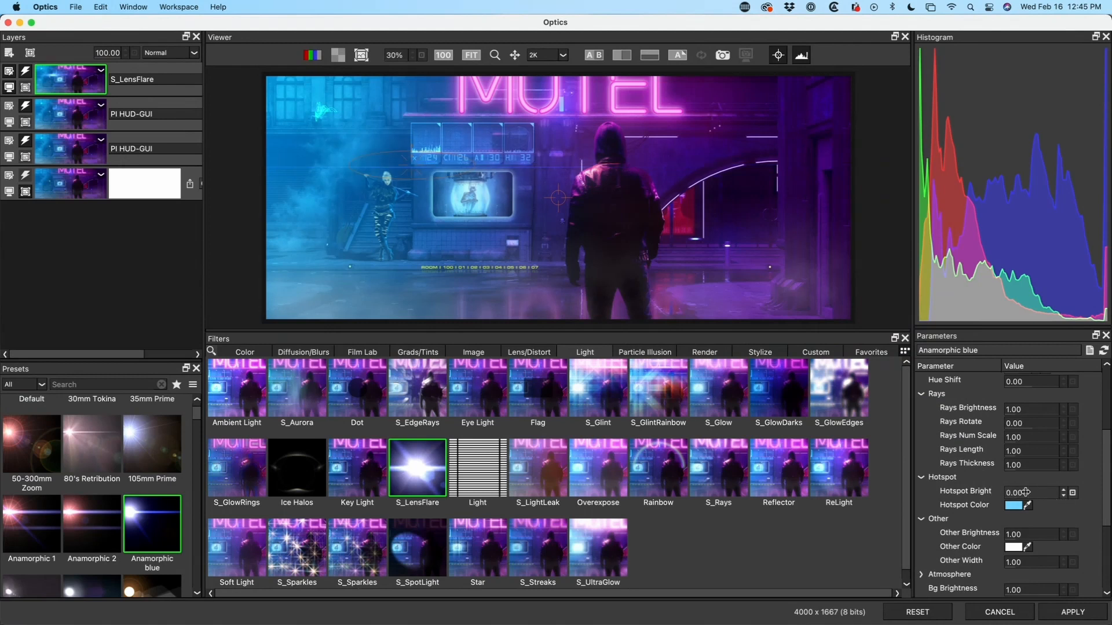
pyautogui.click(1063, 491)
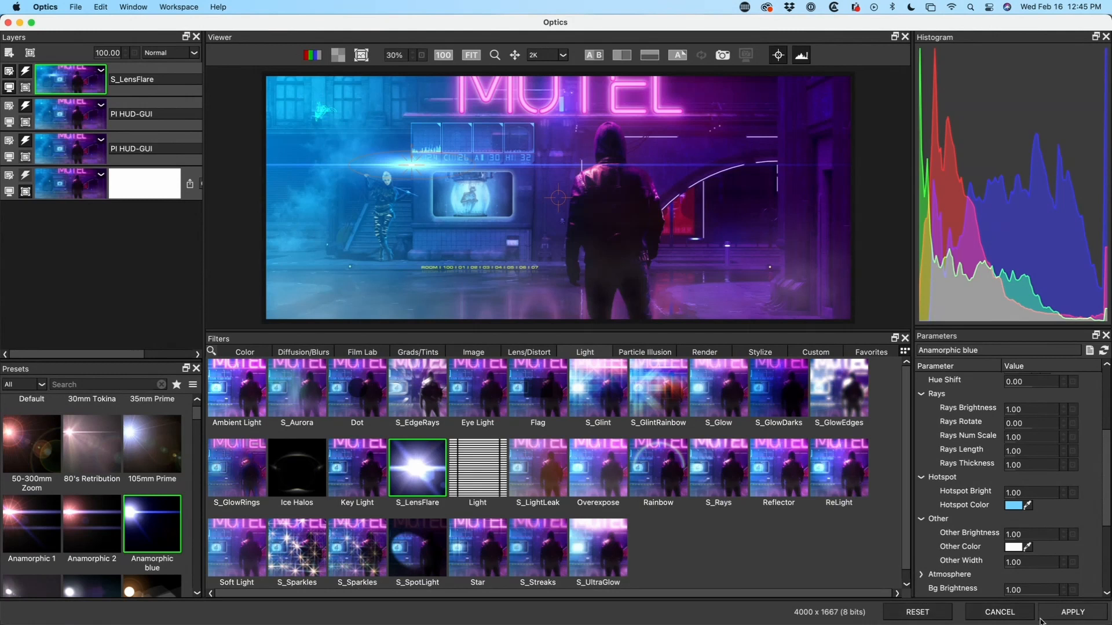
pyautogui.click(1072, 613)
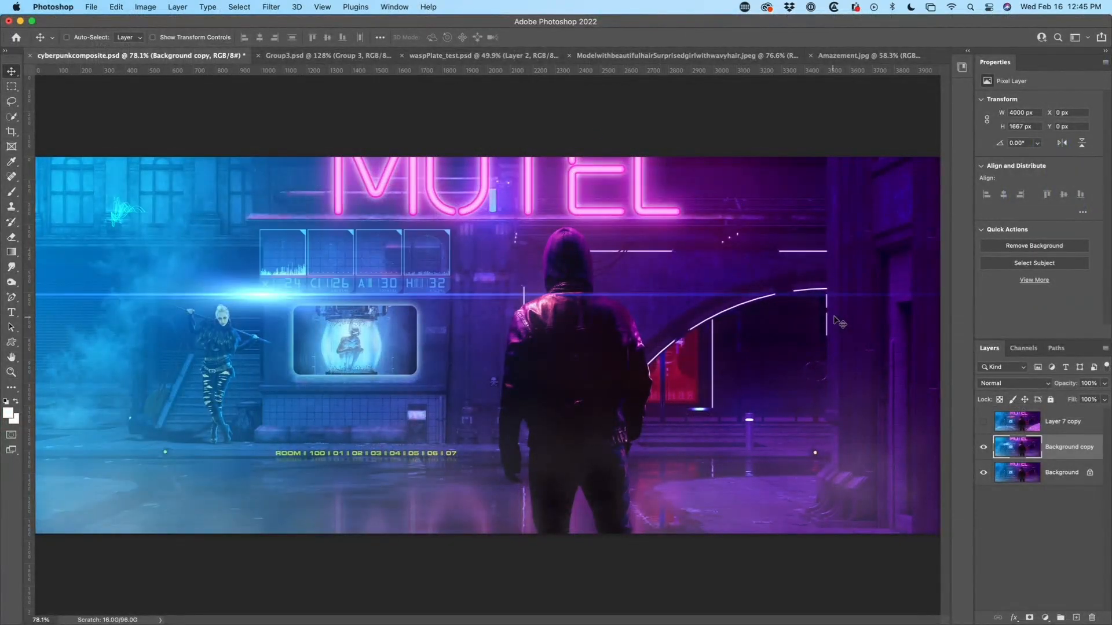
# Review the Group3.psd and waspPlate_test.psd composites in Photoshop
pyautogui.click(288, 56)
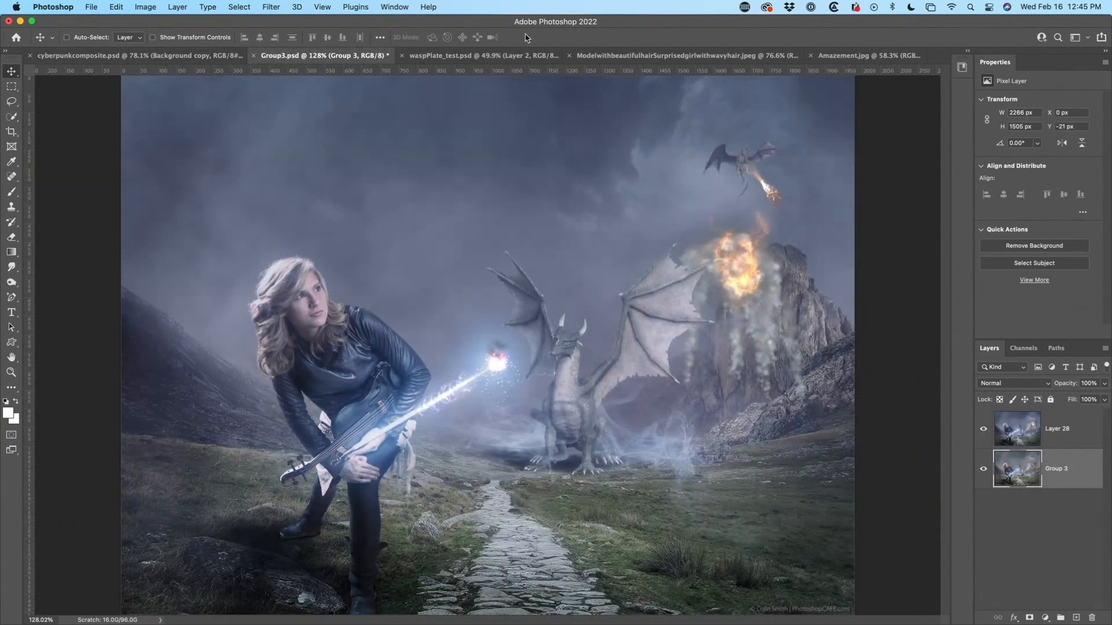
pyautogui.click(495, 56)
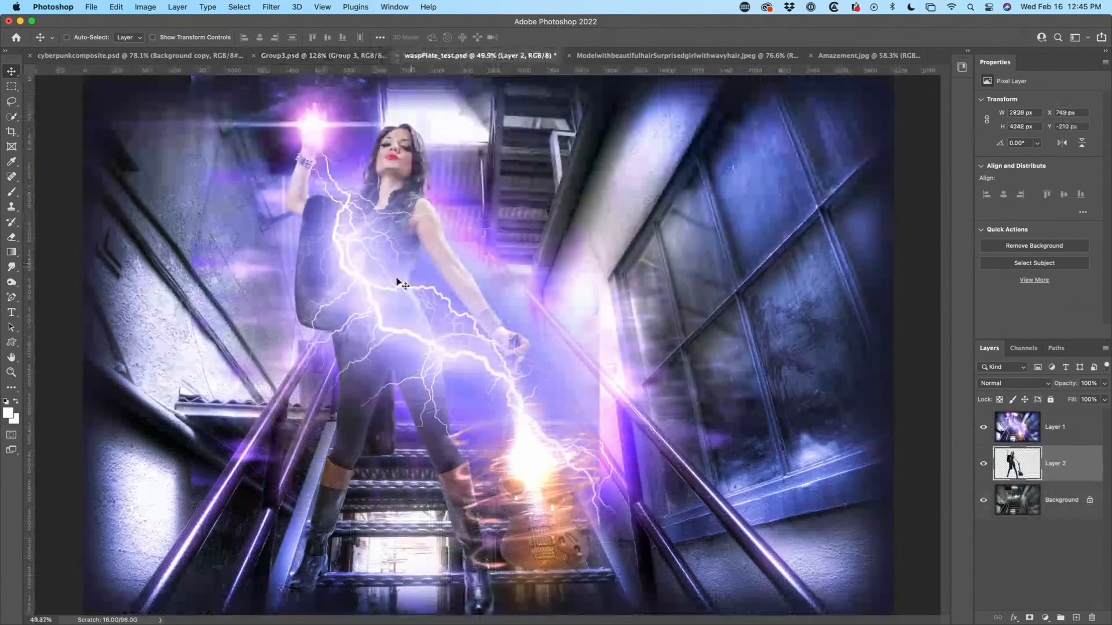
pyautogui.click(303, 58)
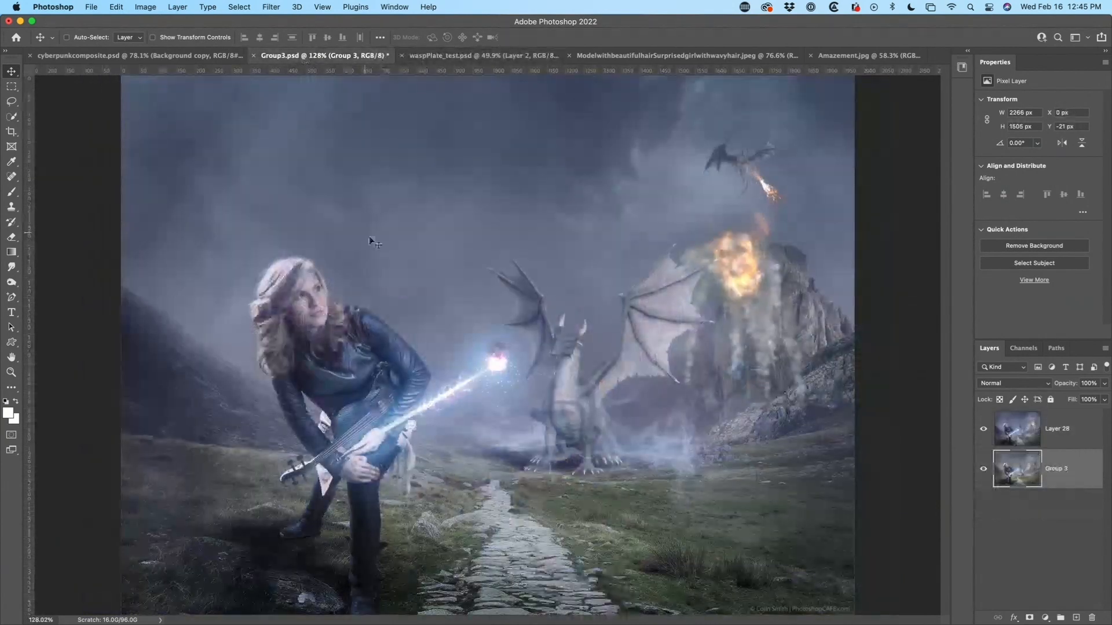
# Hide Layer 28 and duplicate the Group 3 layer
pyautogui.click(984, 430)
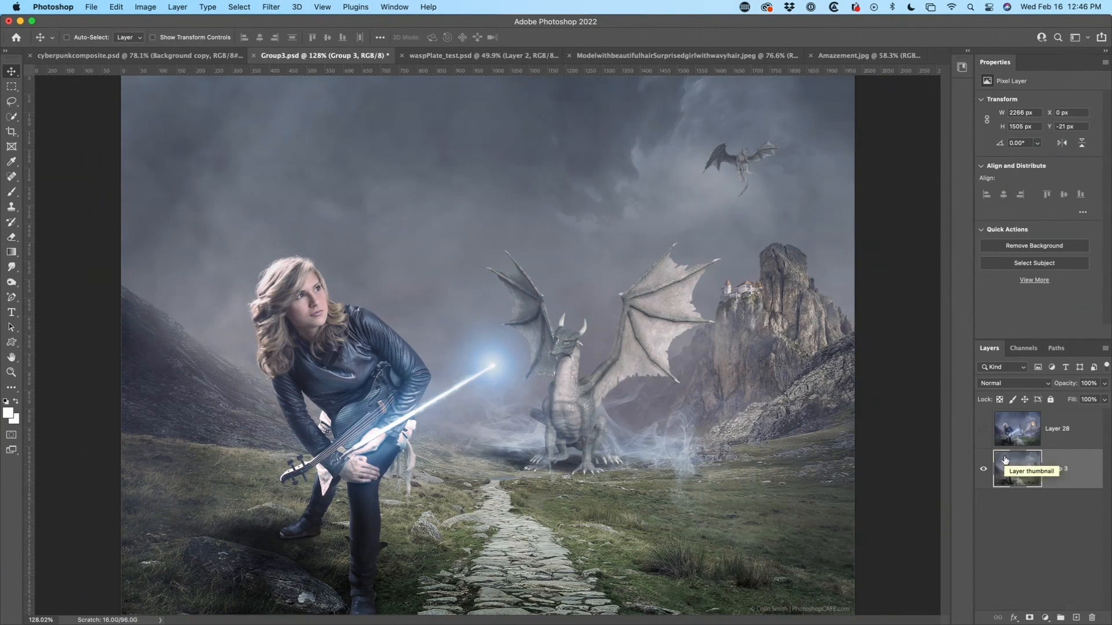
pyautogui.press('super+j')
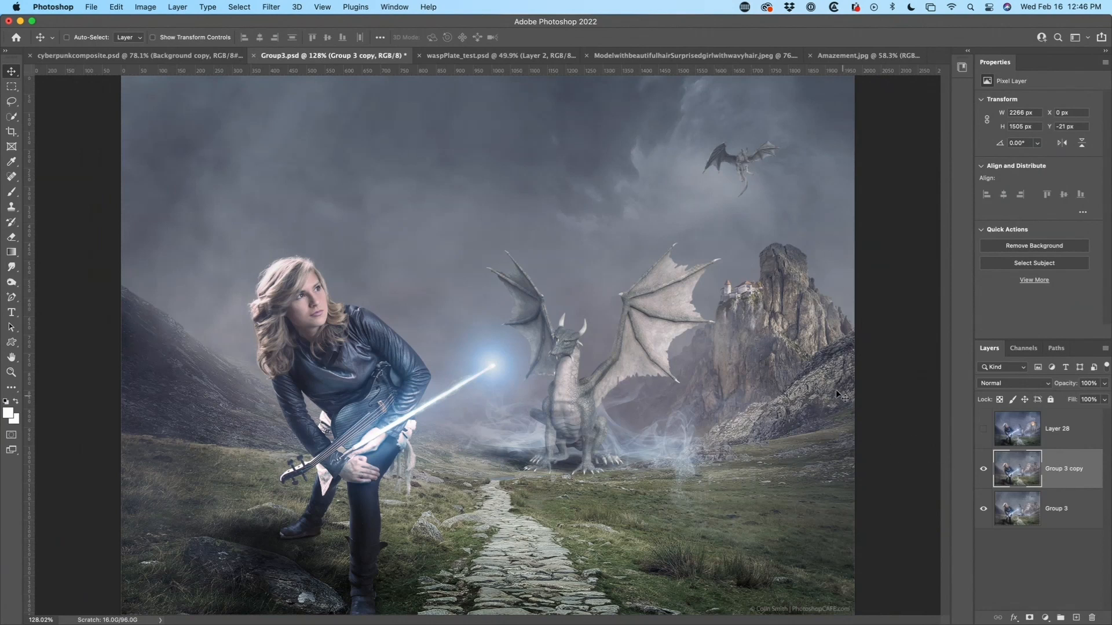
# Open the duplicated layer in Optics 2022 from Boris FX without applying the previous filters and masks
pyautogui.click(267, 6)
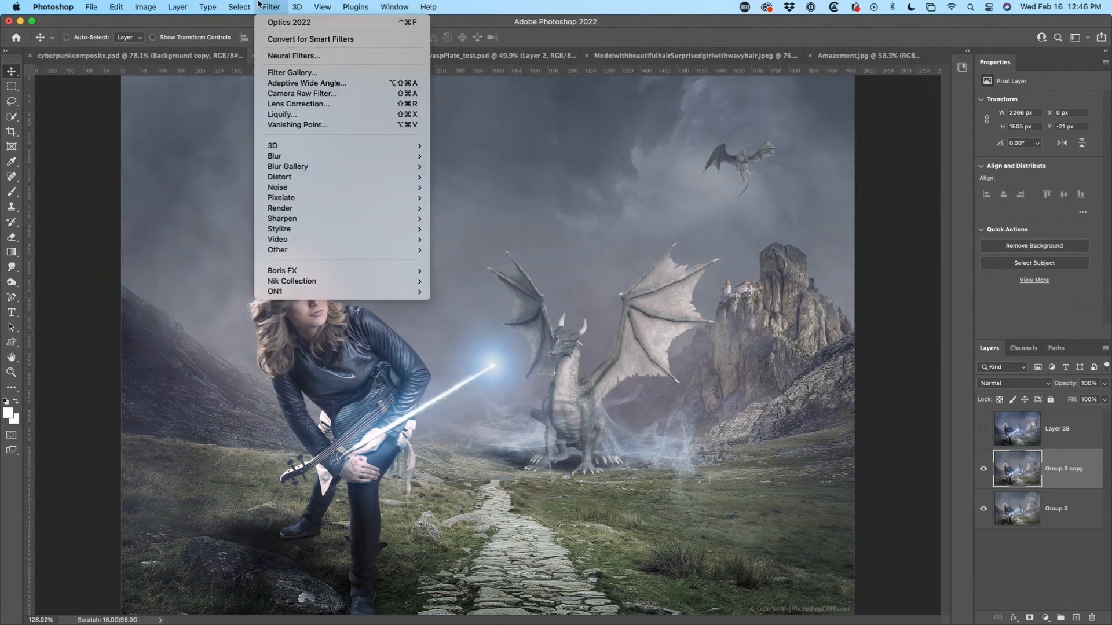
pyautogui.moveTo(365, 272)
pyautogui.click(469, 271)
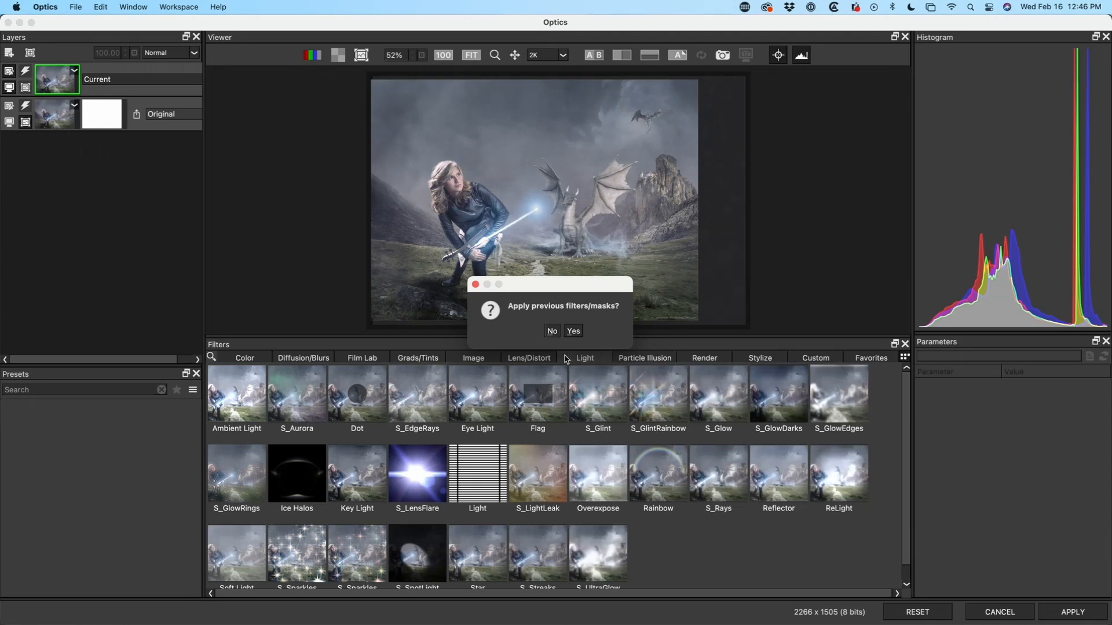
pyautogui.click(553, 331)
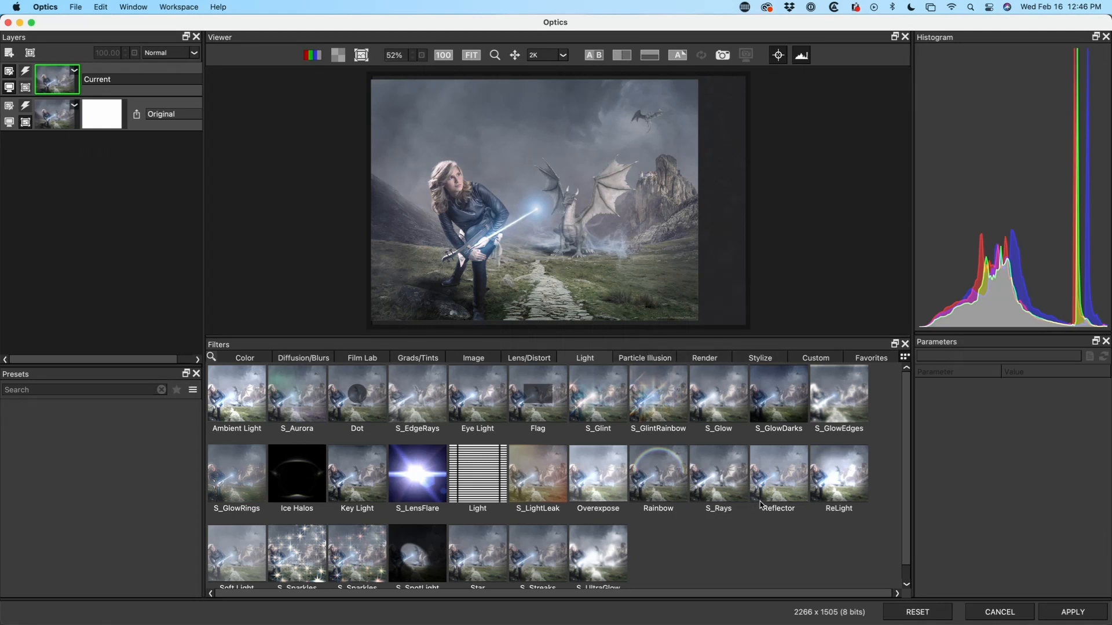
# Apply the PI Sci-Fi particle filter with the Warp Drive Startup preset
pyautogui.click(768, 363)
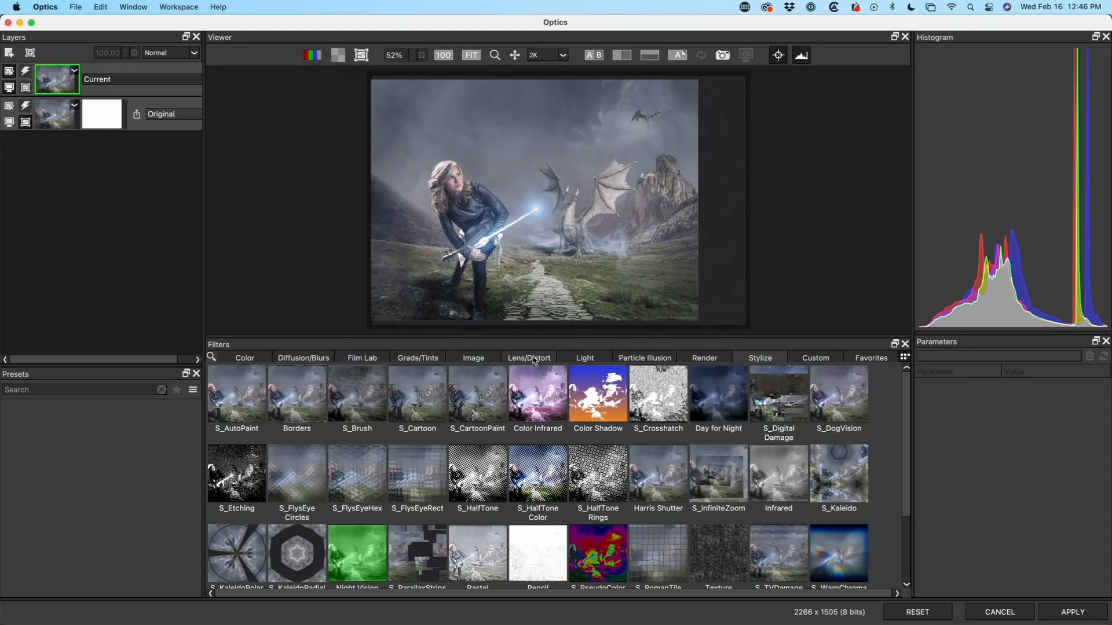
pyautogui.click(660, 363)
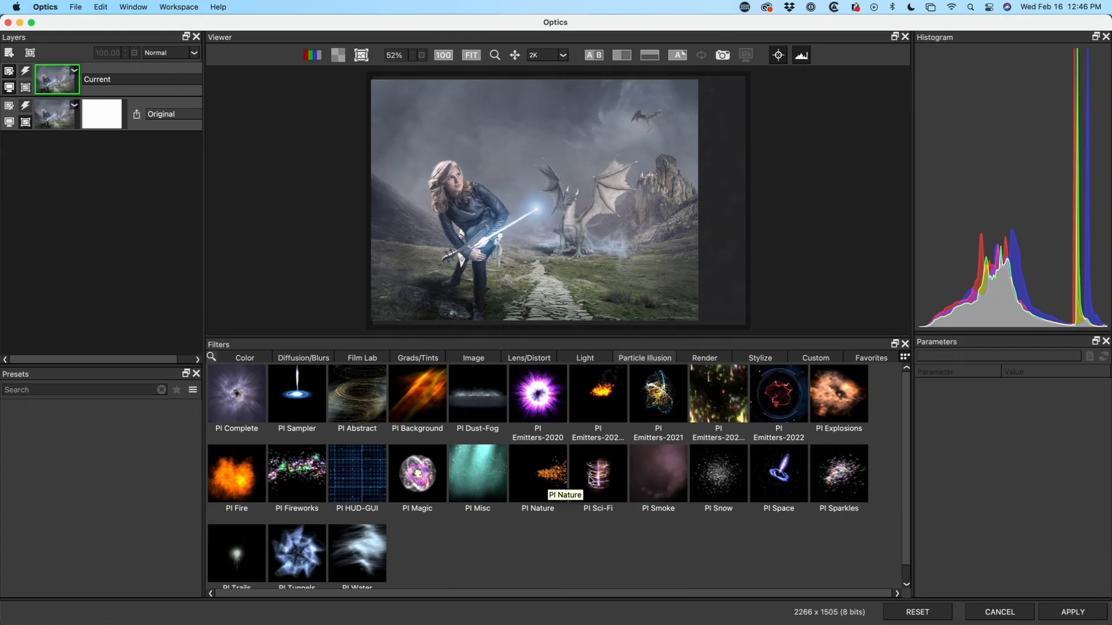
pyautogui.click(597, 479)
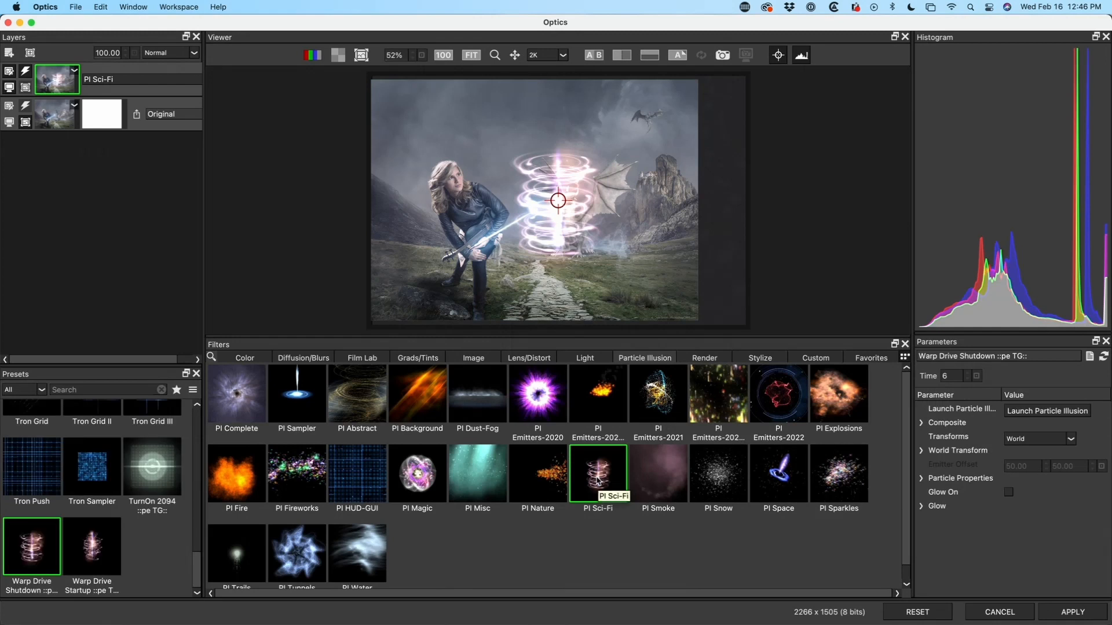
pyautogui.click(94, 550)
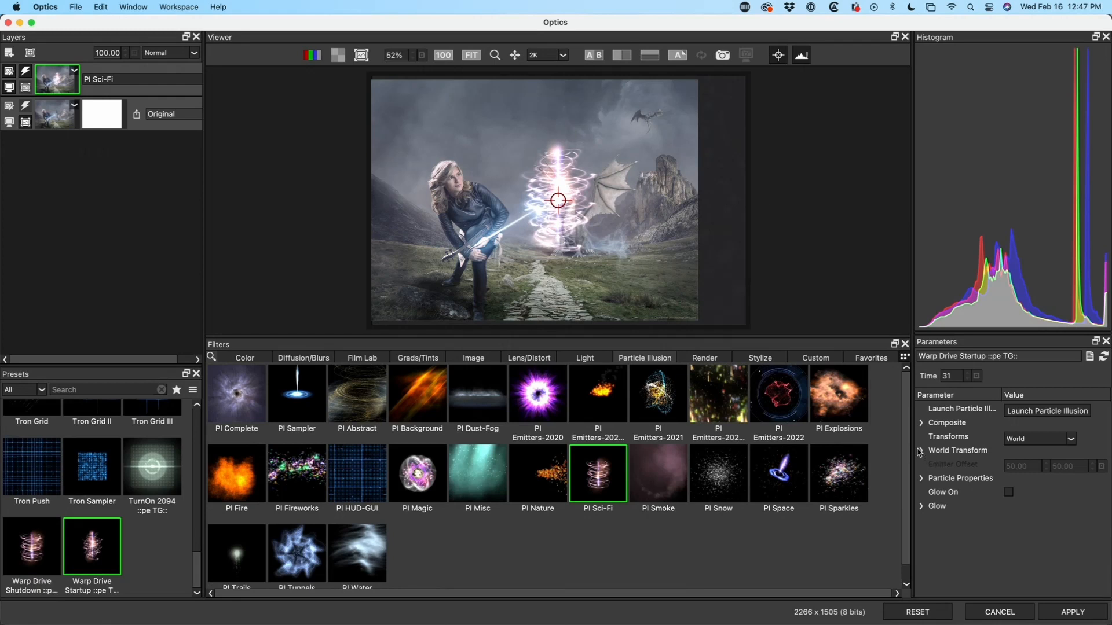
# Rotate the warp effect to 56.00, scale it to 34.00 and center it on the glowing violin bow at about 40.11, 57.67
pyautogui.click(920, 452)
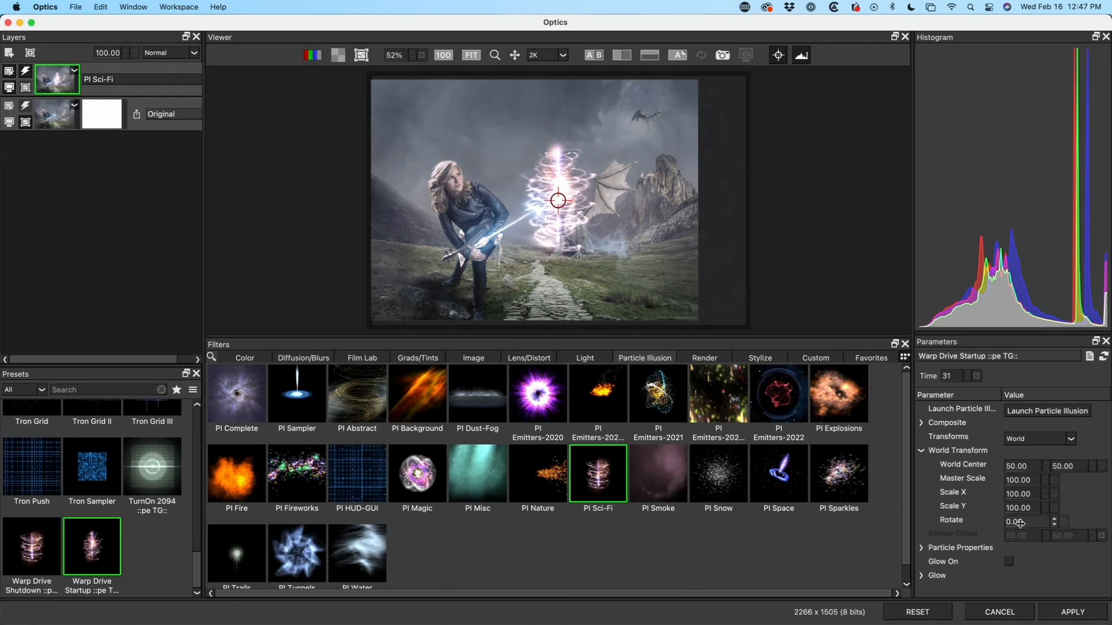
pyautogui.moveTo(1020, 522); pyautogui.dragTo(1059, 523)
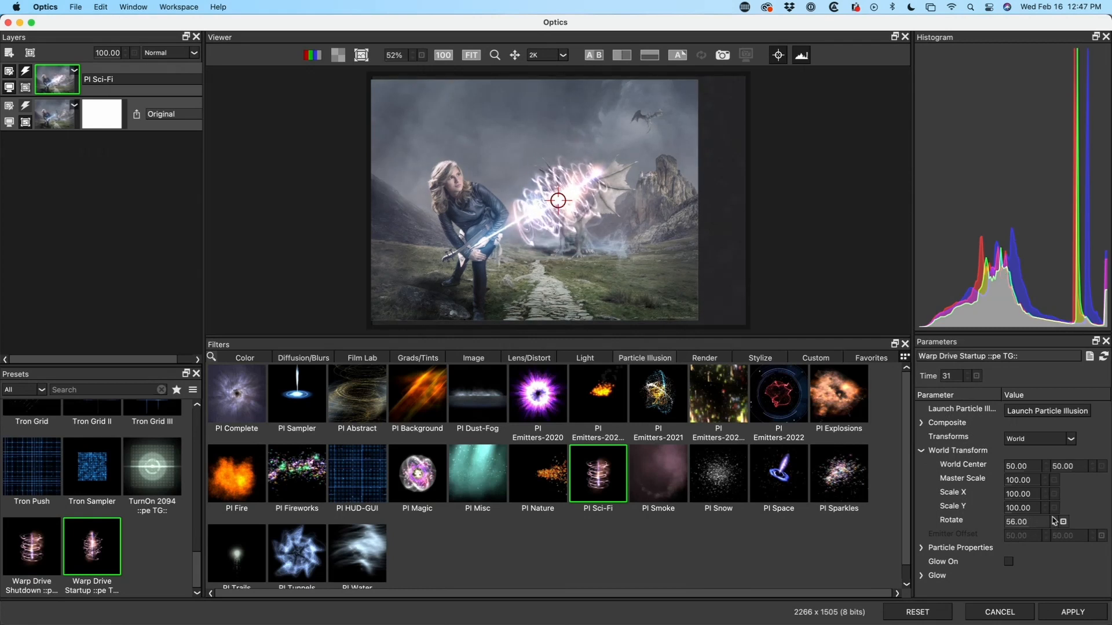
pyautogui.moveTo(1020, 481); pyautogui.dragTo(993, 485)
pyautogui.moveTo(556, 204); pyautogui.dragTo(517, 223)
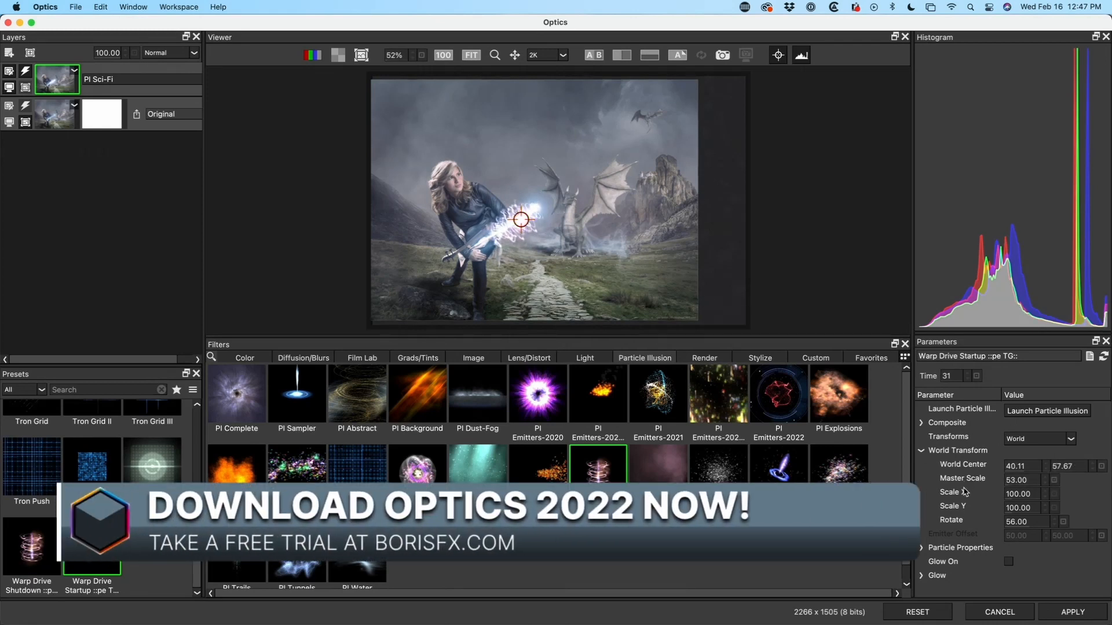
pyautogui.moveTo(1010, 481); pyautogui.dragTo(1000, 483)
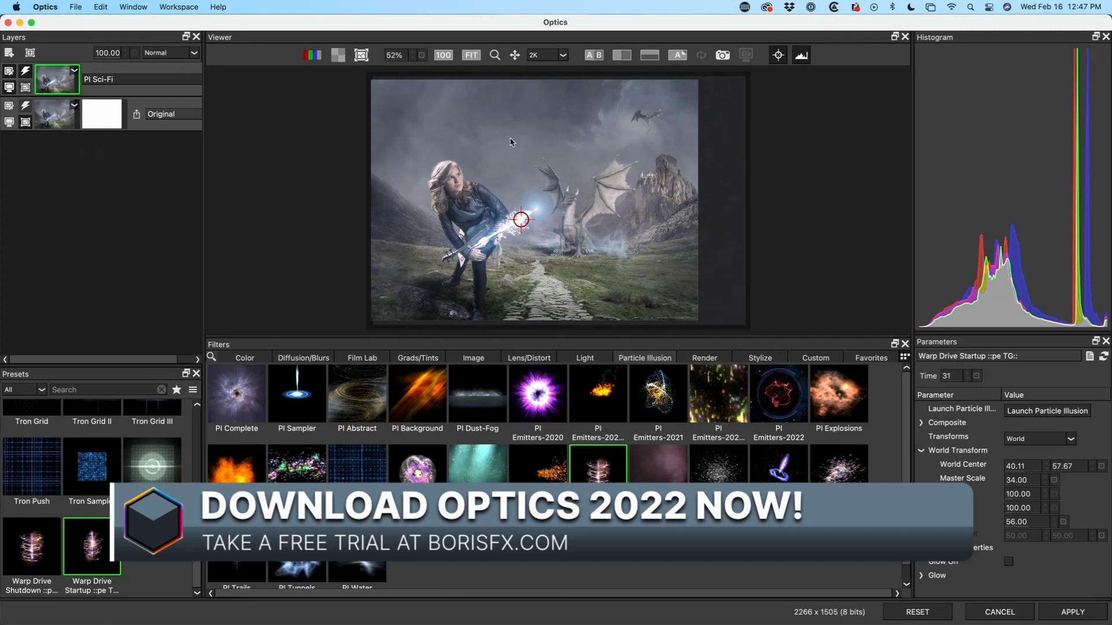
# Zoom in on the violin bow and reduce the warp effect's Time to 12
pyautogui.click(495, 54)
pyautogui.click(484, 175)
pyautogui.moveTo(627, 220); pyautogui.dragTo(478, 153)
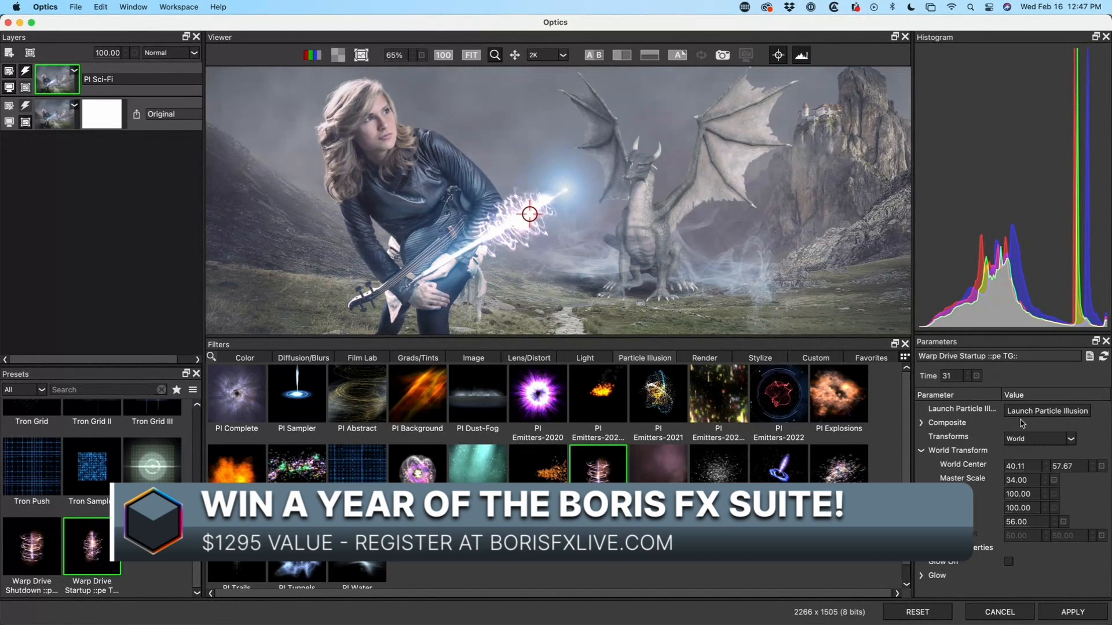
pyautogui.click(968, 380)
pyautogui.click(968, 380)
pyautogui.click(968, 380)
pyautogui.click(968, 380)
pyautogui.click(969, 381)
pyautogui.click(969, 381)
pyautogui.click(970, 381)
pyautogui.click(969, 381)
pyautogui.click(970, 381)
pyautogui.click(969, 381)
pyautogui.click(969, 381)
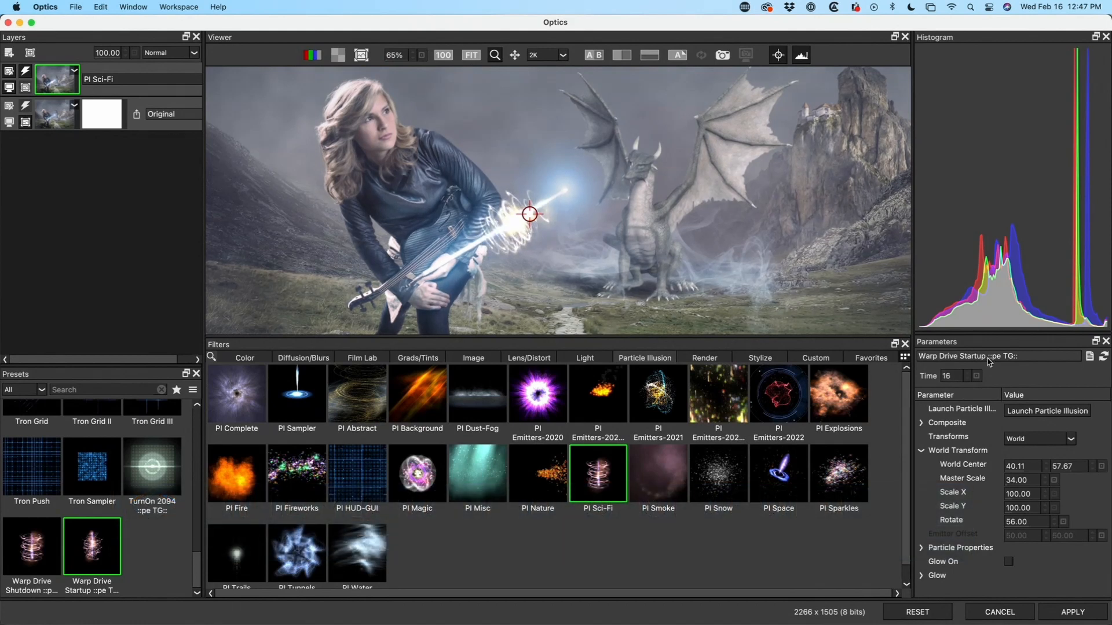
pyautogui.click(968, 381)
pyautogui.click(968, 381)
pyautogui.click(968, 381)
pyautogui.click(968, 381)
pyautogui.click(968, 381)
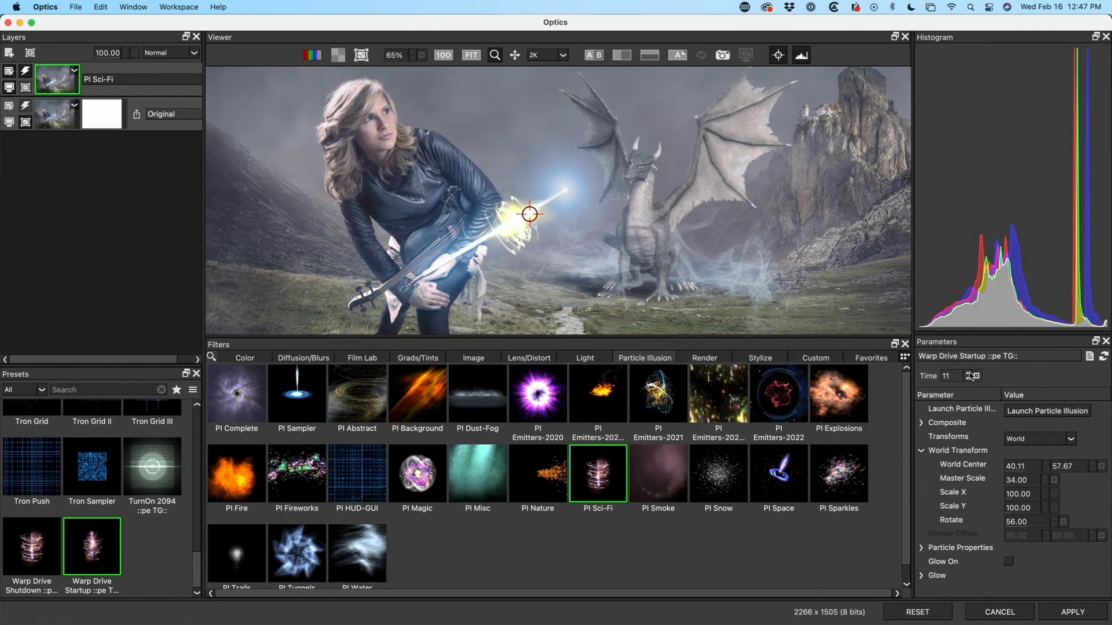
pyautogui.click(968, 374)
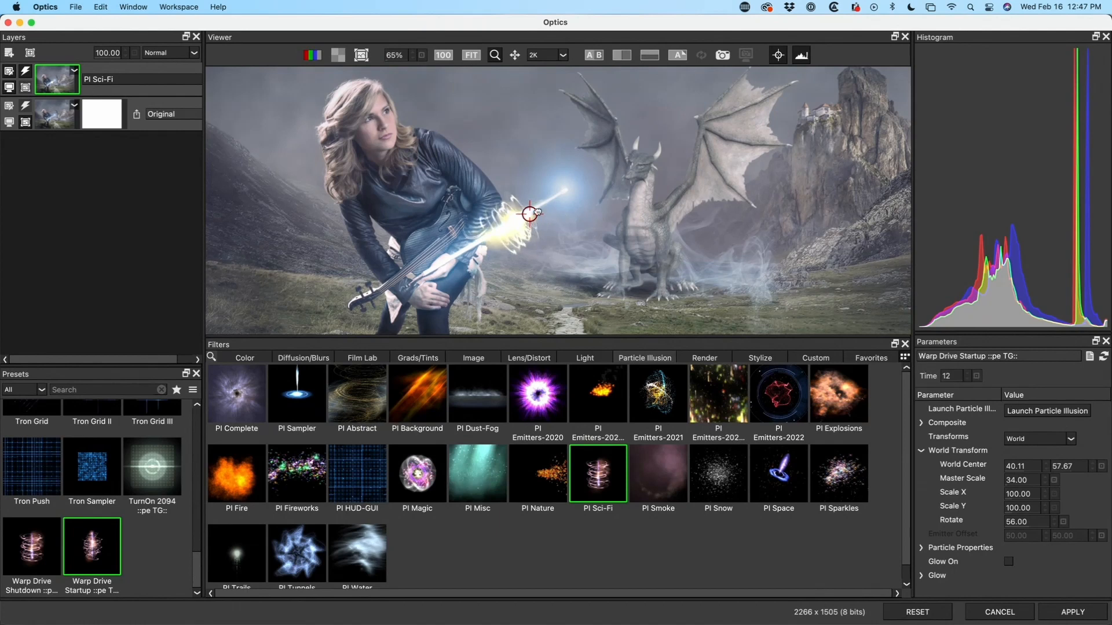
# Fit the whole image in the viewer and fine-tune the warp effect's Time, lowering it to 10 and raising it again for a whiter burst
pyautogui.scroll(10, 546, 205)
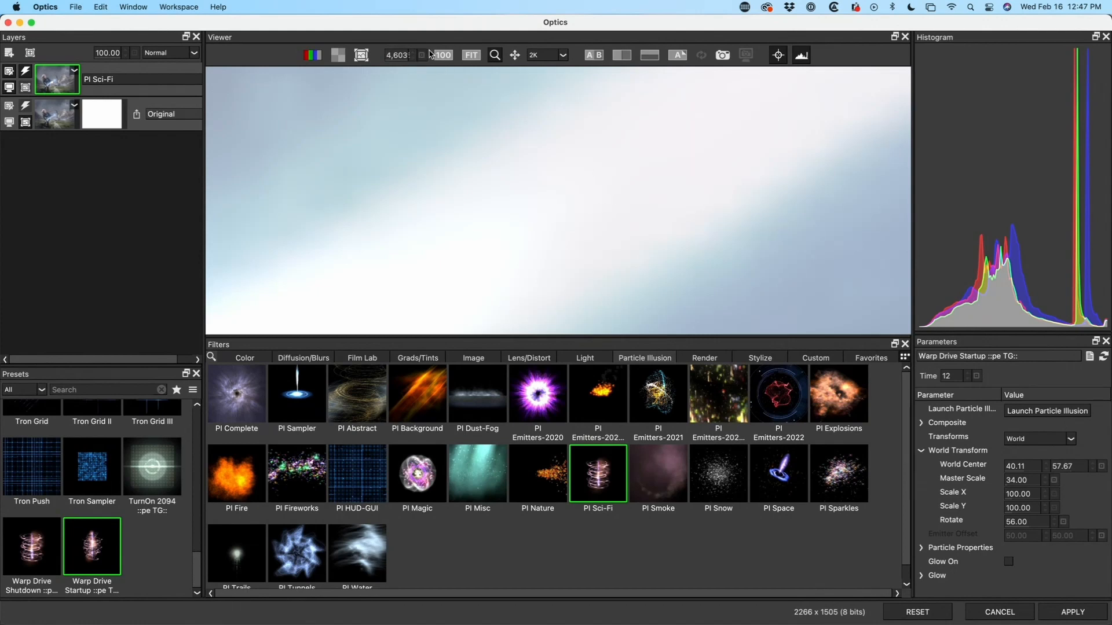
pyautogui.click(470, 56)
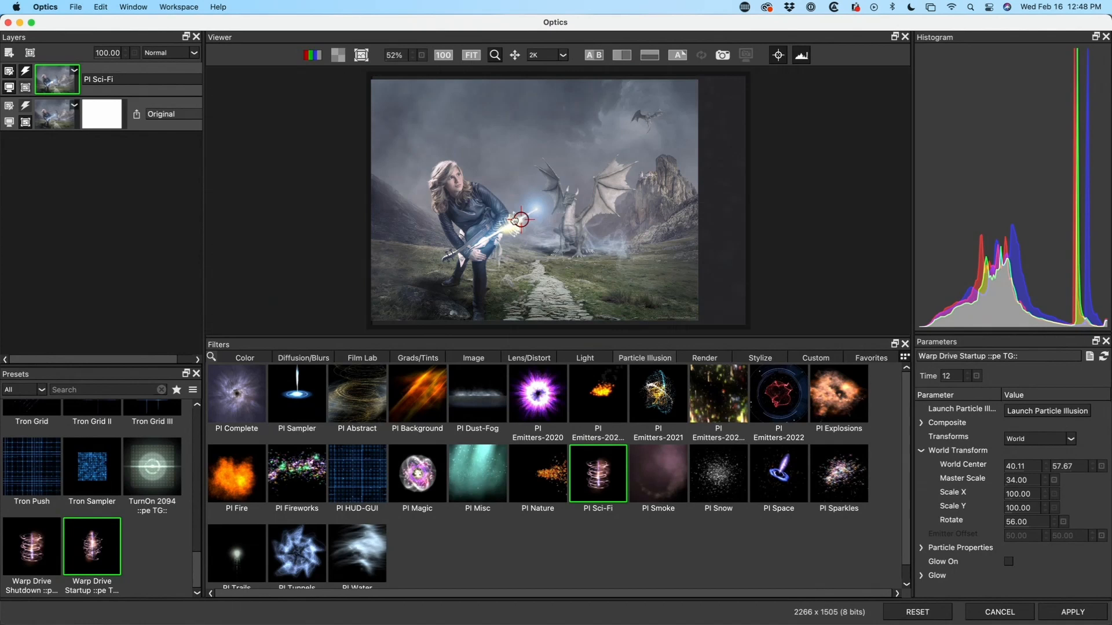
pyautogui.click(514, 55)
pyautogui.click(968, 380)
pyautogui.click(968, 380)
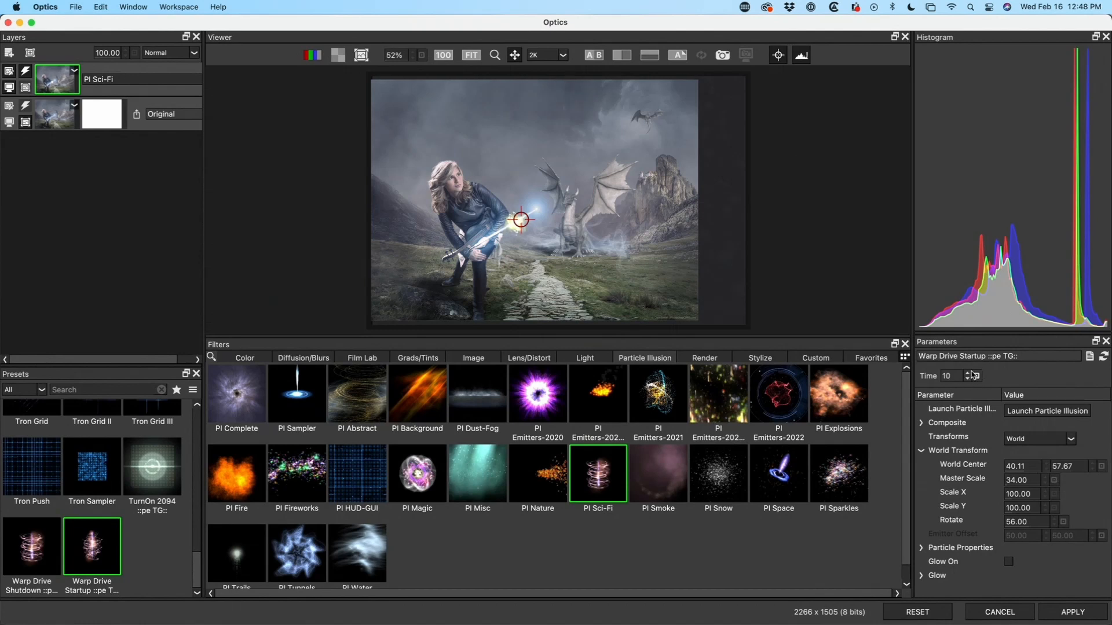
pyautogui.click(968, 373)
pyautogui.click(968, 373)
pyautogui.click(968, 373)
pyautogui.click(967, 373)
pyautogui.click(968, 373)
# Add a new layer with the PI Fire filter, compare the campfire presets and choose Campfire 01 (mb)
pyautogui.click(9, 53)
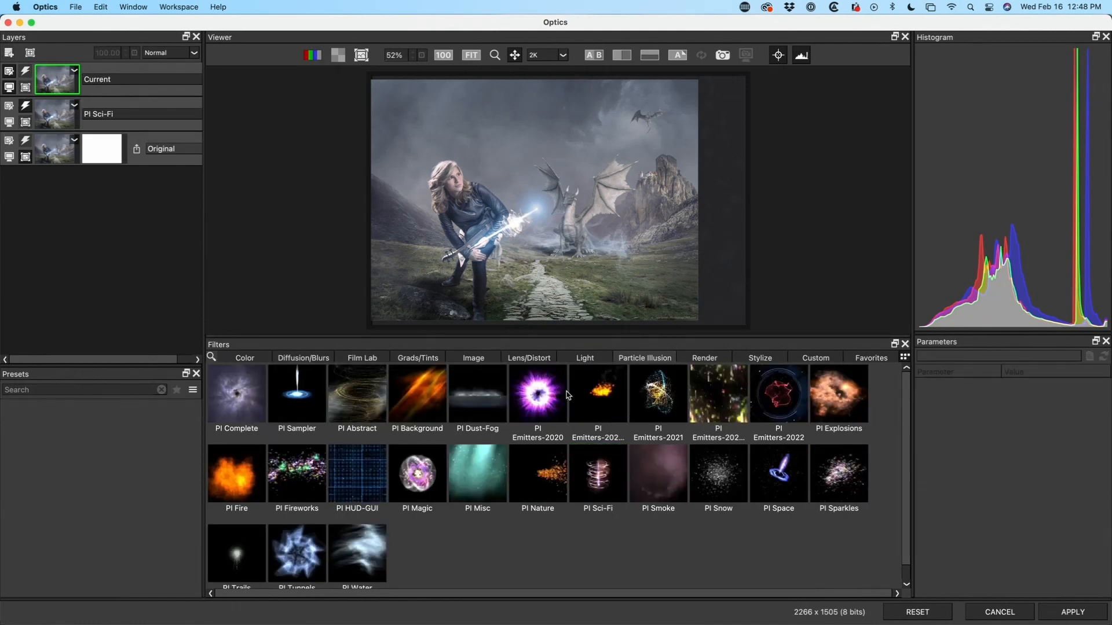
pyautogui.click(231, 466)
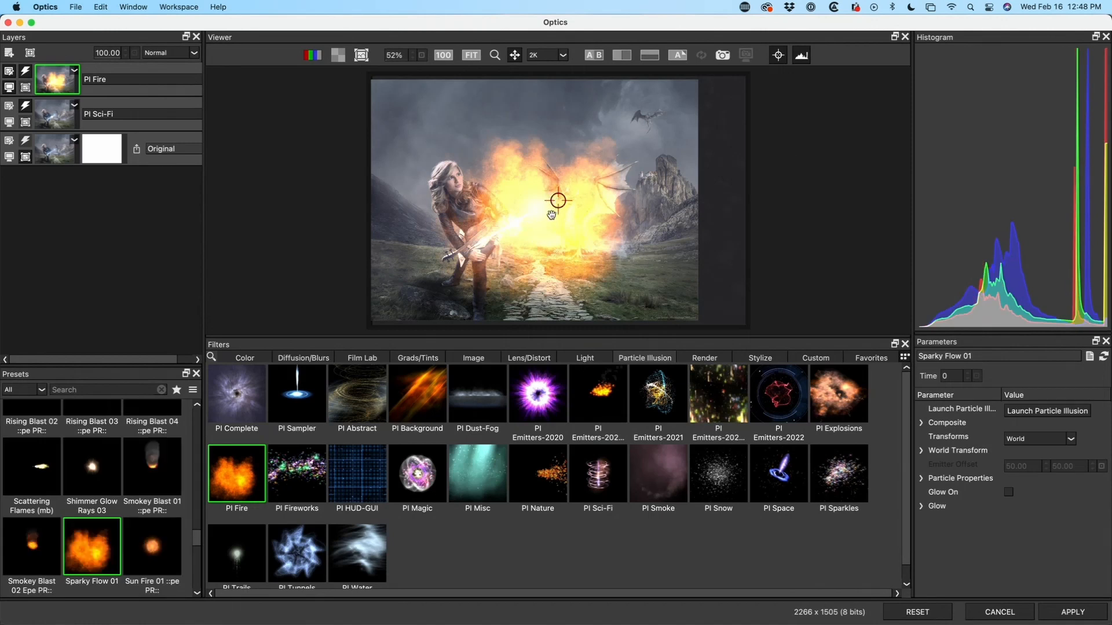
pyautogui.moveTo(196, 533); pyautogui.dragTo(199, 408)
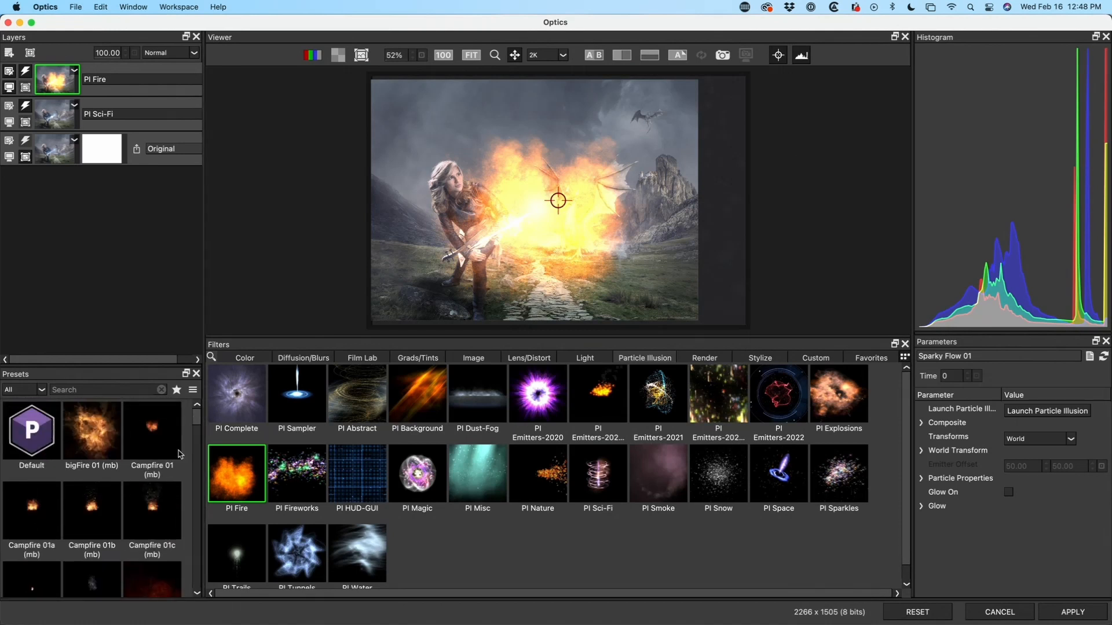
pyautogui.click(101, 516)
pyautogui.click(152, 510)
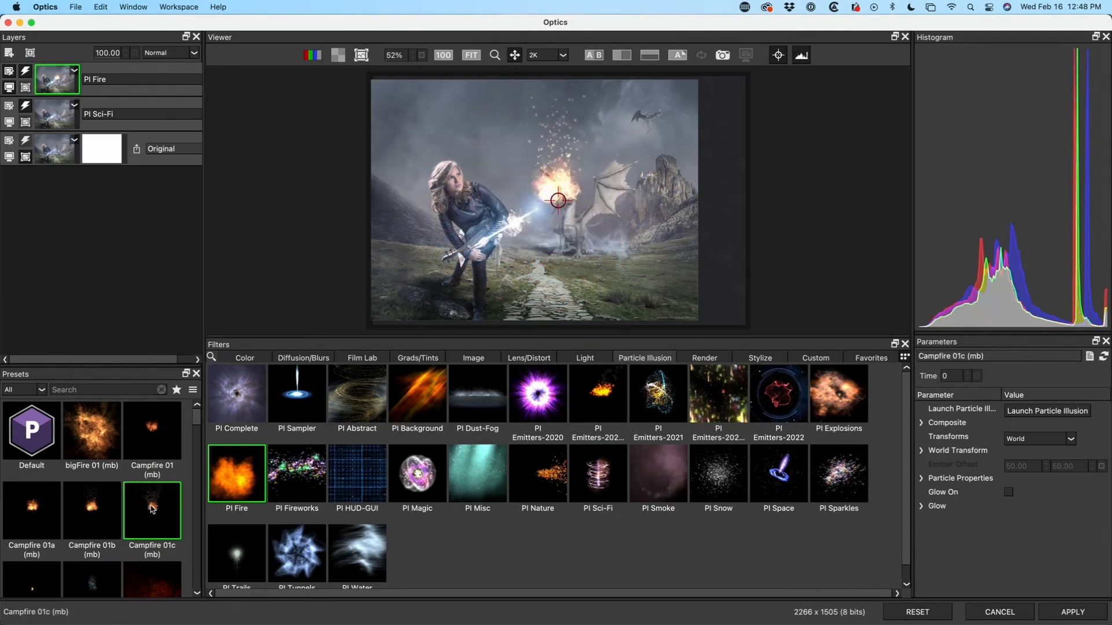
pyautogui.click(156, 459)
pyautogui.click(41, 506)
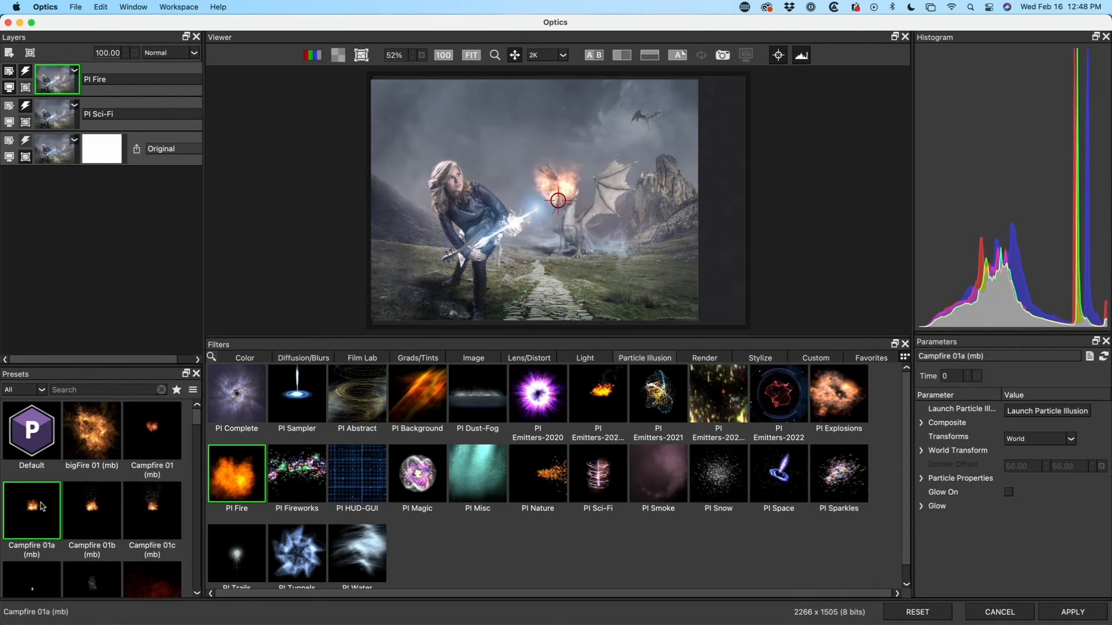
pyautogui.click(134, 438)
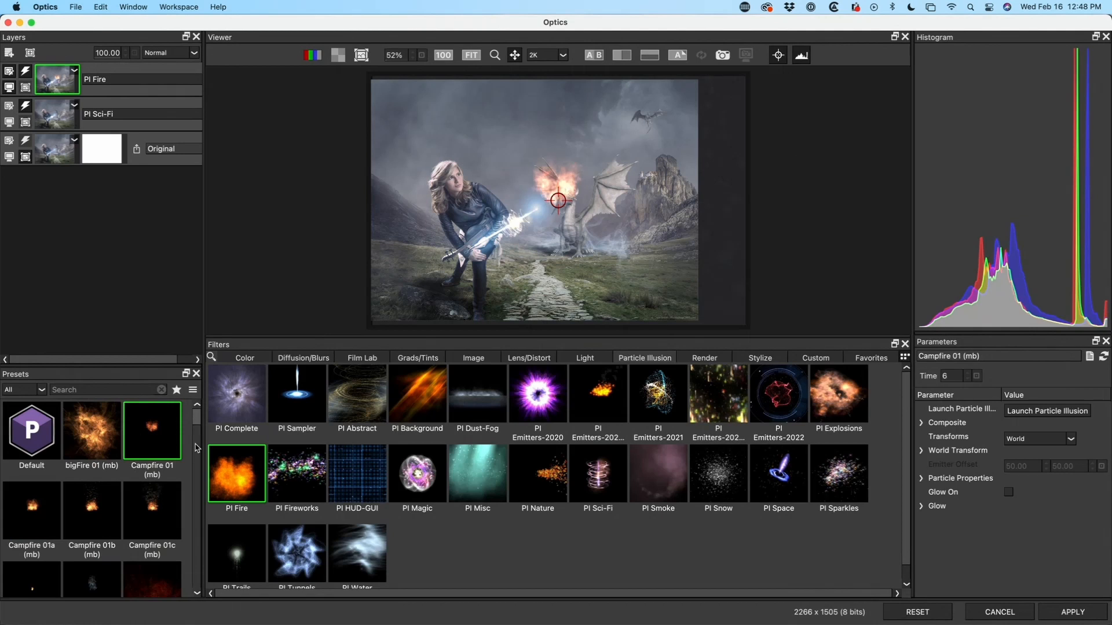
# Try the Fast Flames Line 01, Candle Flame and Campfire 01b, 01c and 01a presets, and return the fire to Campfire 01 (mb)
pyautogui.scroll(-5, 197, 423)
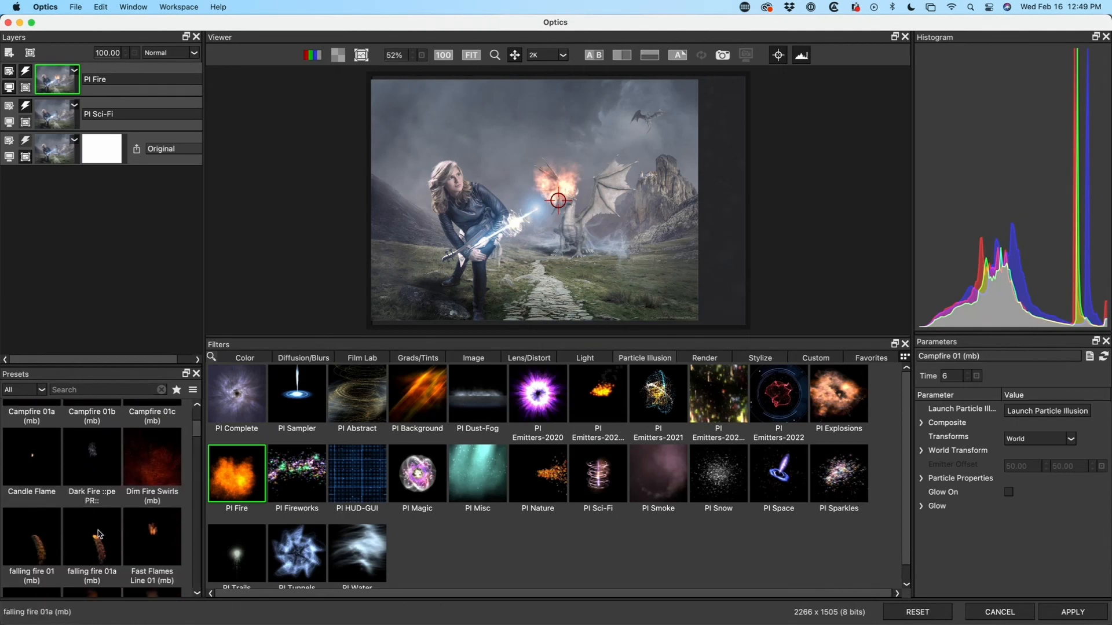
pyautogui.click(109, 524)
pyautogui.click(161, 529)
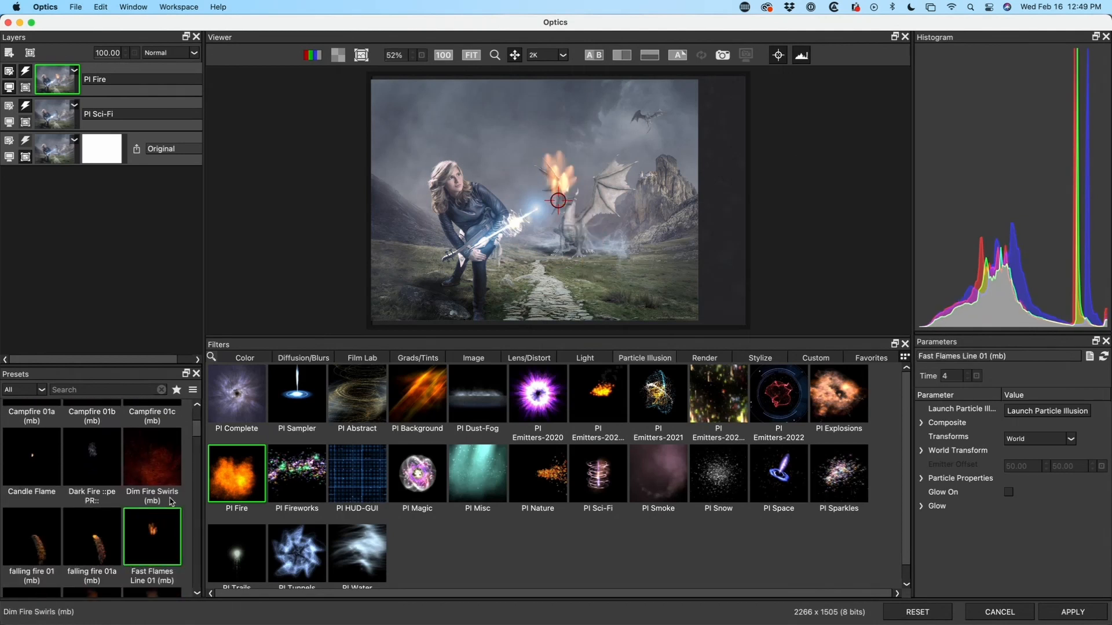
pyautogui.scroll(2, 201, 431)
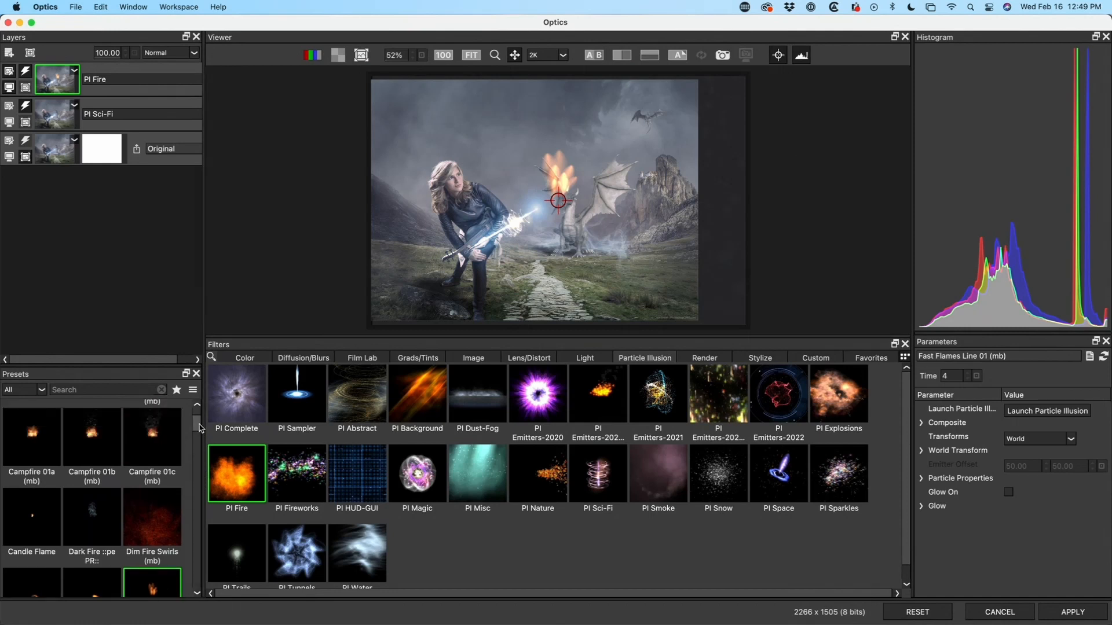
pyautogui.click(30, 516)
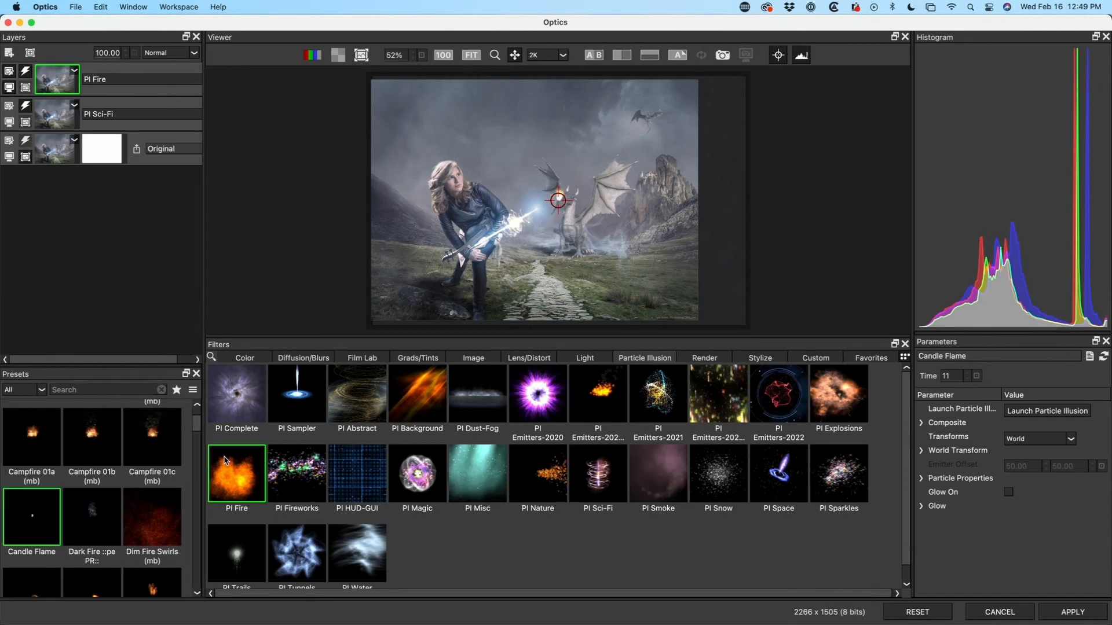
pyautogui.scroll(2, 200, 430)
pyautogui.click(98, 472)
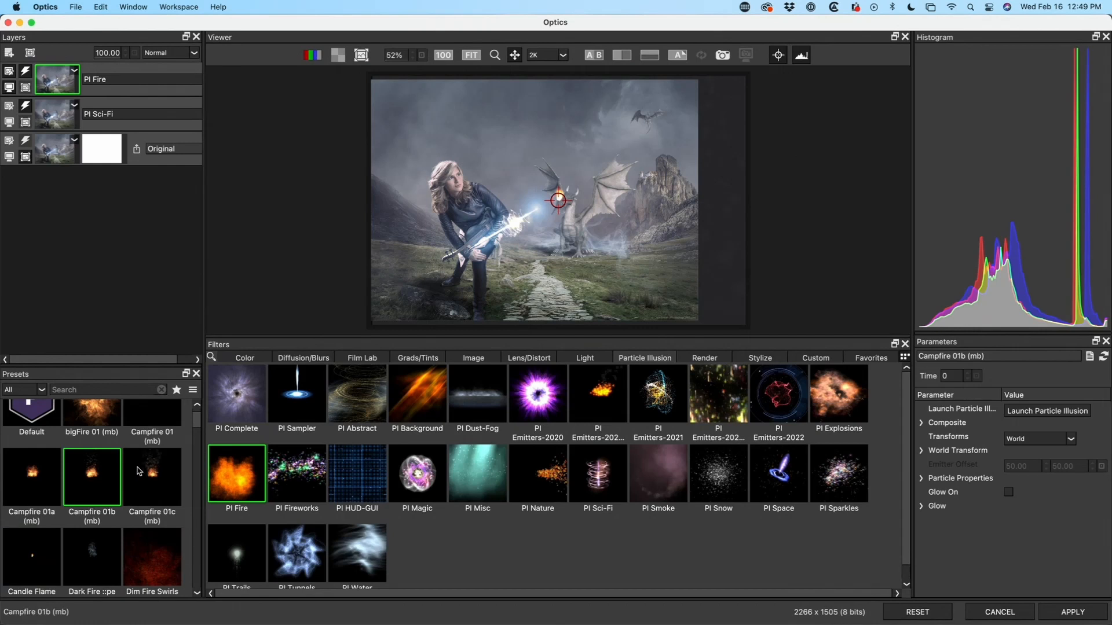
pyautogui.click(139, 471)
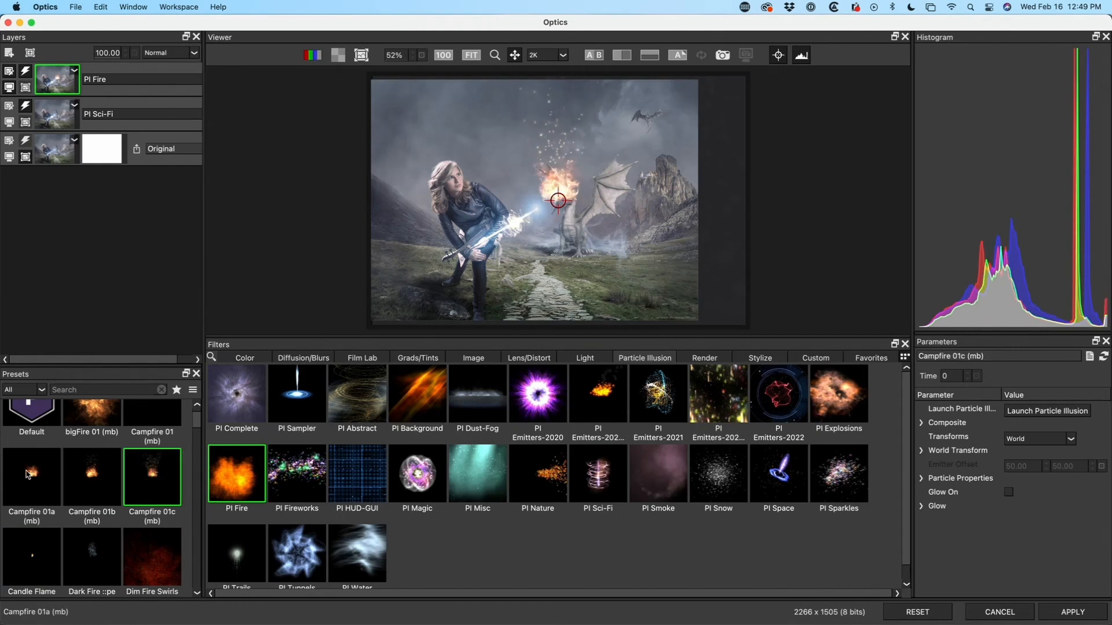
pyautogui.click(27, 474)
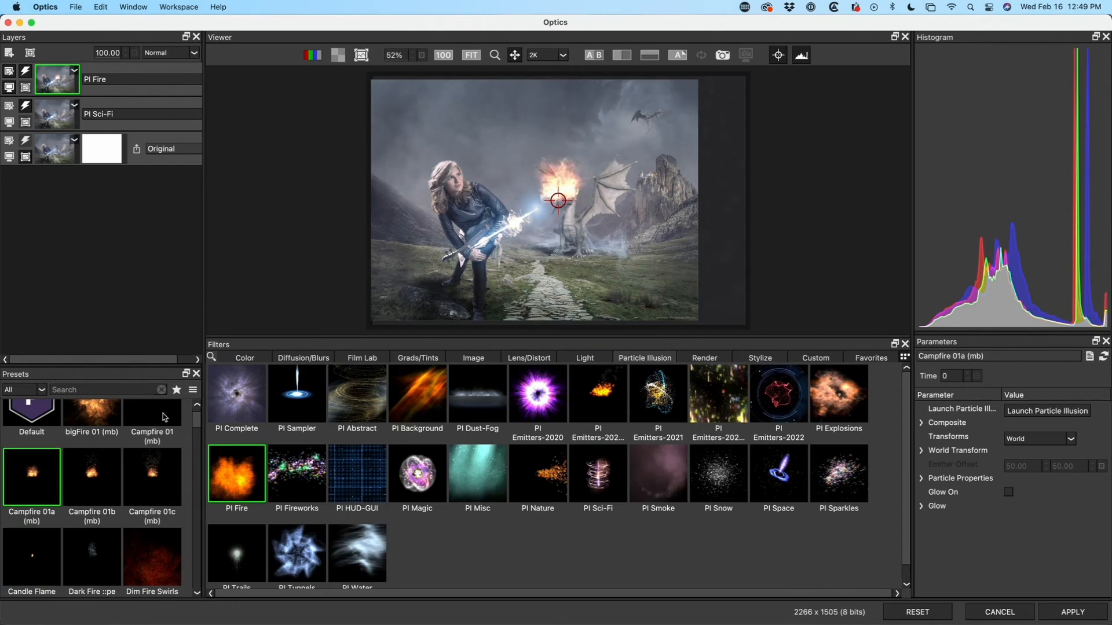
pyautogui.scroll(-5, 197, 440)
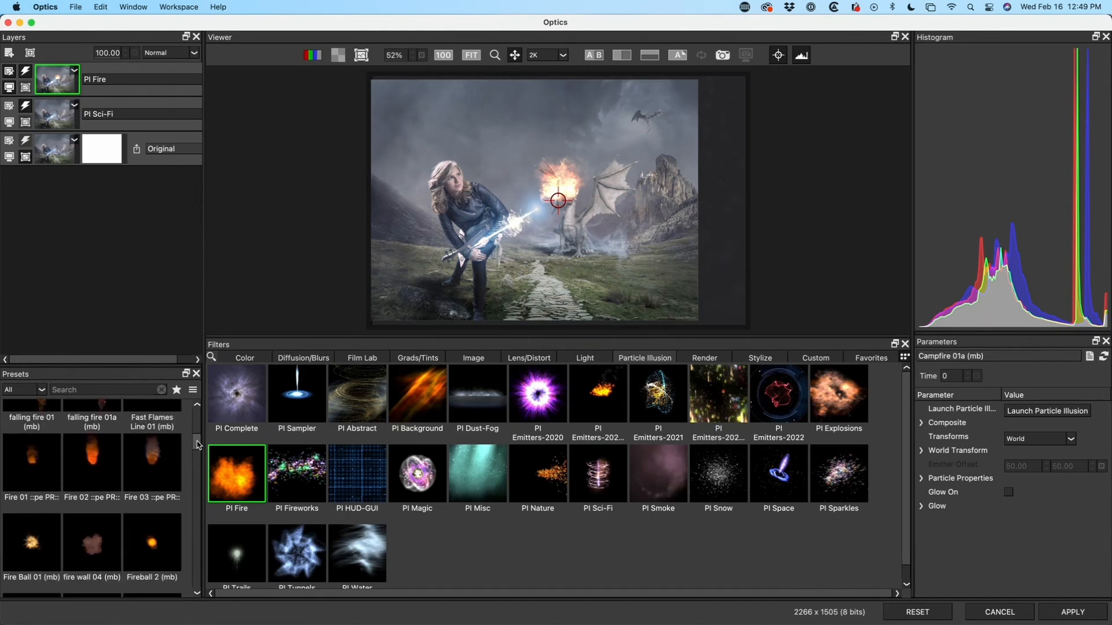
pyautogui.scroll(5, 197, 445)
pyautogui.click(176, 427)
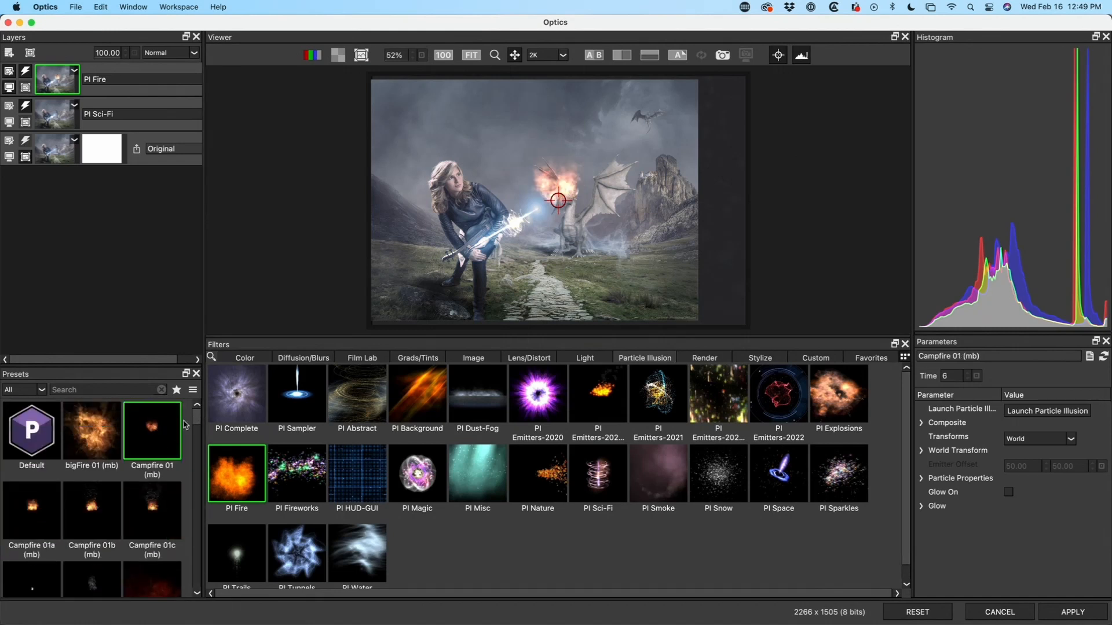
# Lower the campfire onto the dragon's head, set the particles' Weight to 178 and raise their Spin to 124
pyautogui.moveTo(553, 207)
pyautogui.mouseDown()
pyautogui.moveTo(539, 215)
pyautogui.moveTo(557, 203)
pyautogui.mouseUp()
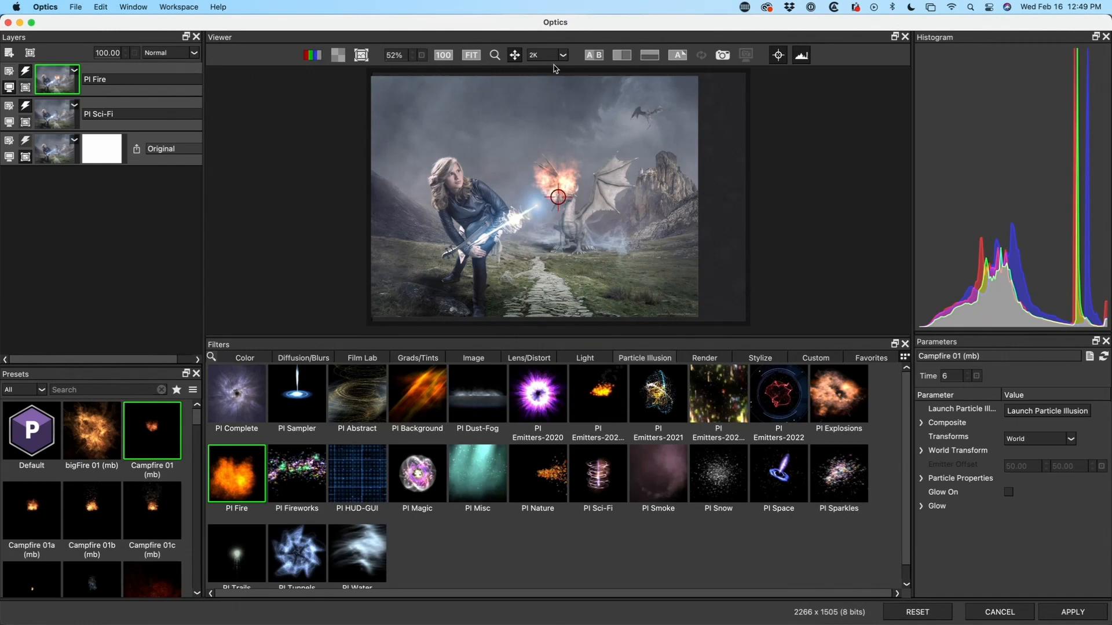
pyautogui.moveTo(558, 199)
pyautogui.mouseDown()
pyautogui.moveTo(579, 145)
pyautogui.moveTo(449, 168)
pyautogui.moveTo(440, 211)
pyautogui.moveTo(614, 255)
pyautogui.moveTo(670, 151)
pyautogui.moveTo(643, 127)
pyautogui.moveTo(551, 122)
pyautogui.moveTo(446, 146)
pyautogui.moveTo(423, 166)
pyautogui.moveTo(426, 242)
pyautogui.moveTo(468, 270)
pyautogui.moveTo(506, 258)
pyautogui.moveTo(521, 133)
pyautogui.moveTo(610, 141)
pyautogui.moveTo(706, 272)
pyautogui.moveTo(573, 347)
pyautogui.moveTo(434, 272)
pyautogui.moveTo(513, 155)
pyautogui.moveTo(565, 162)
pyautogui.moveTo(568, 211)
pyautogui.mouseUp()
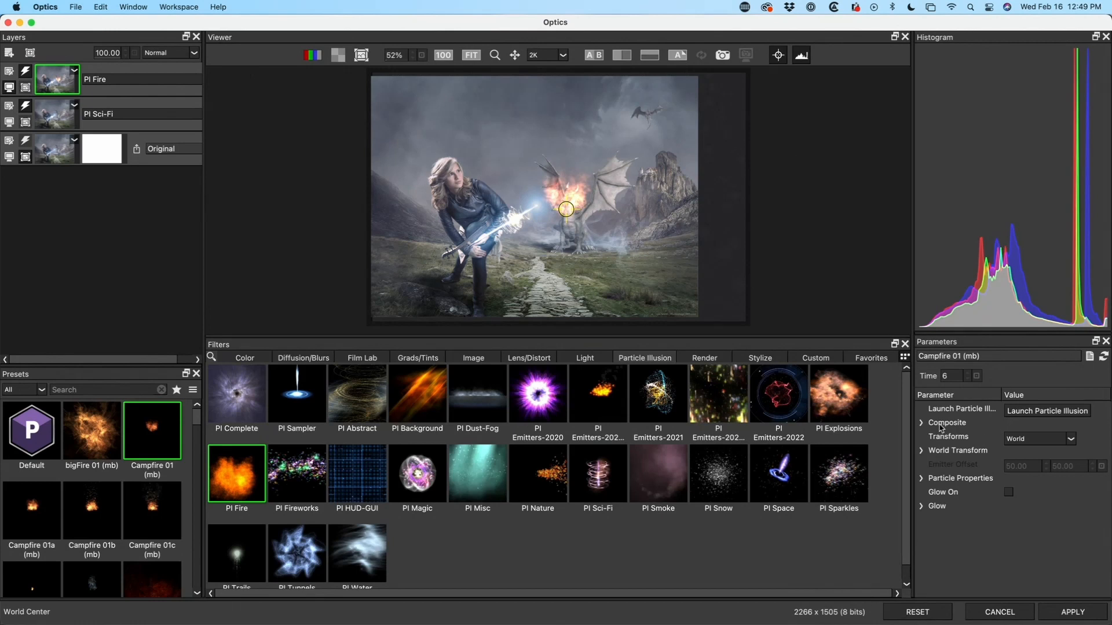
pyautogui.click(921, 451)
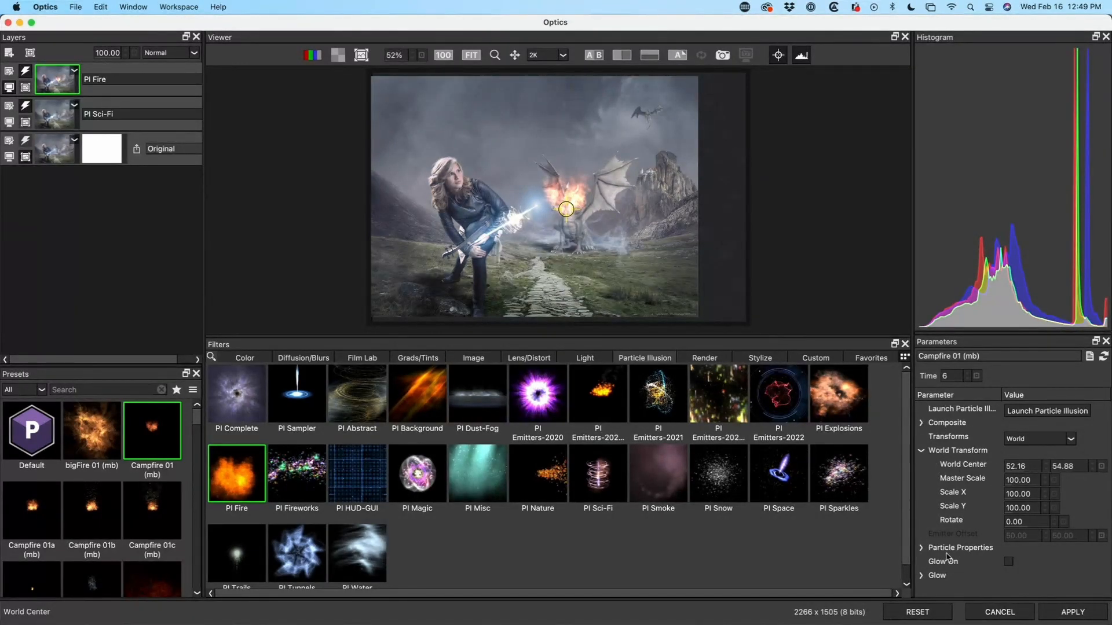
pyautogui.click(923, 549)
pyautogui.scroll(-5, 950, 533)
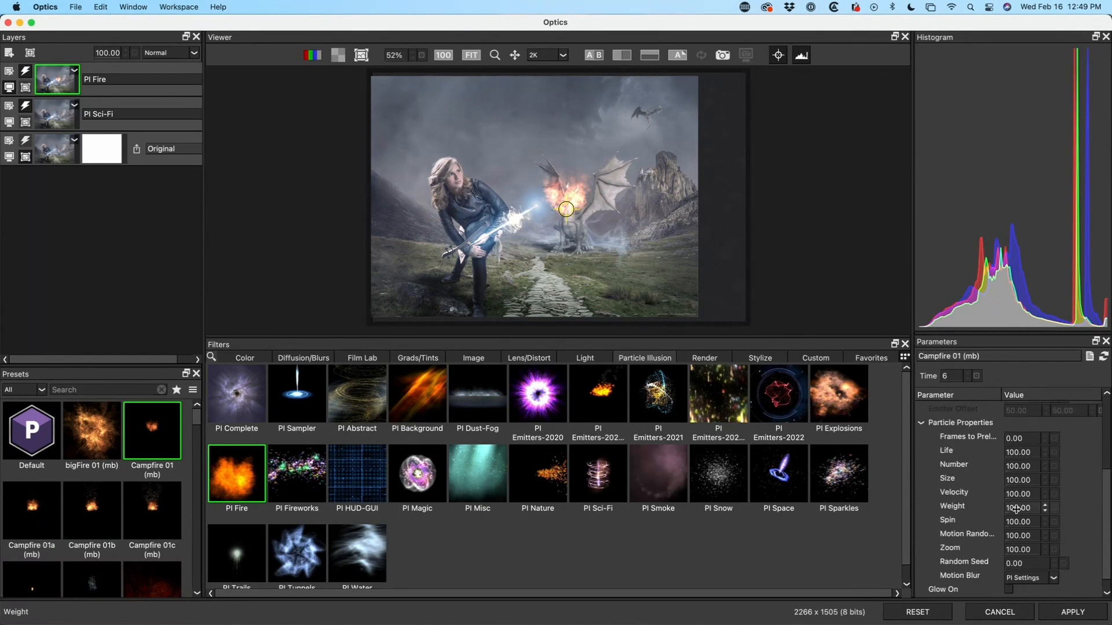
pyautogui.moveTo(1017, 509); pyautogui.dragTo(1043, 526)
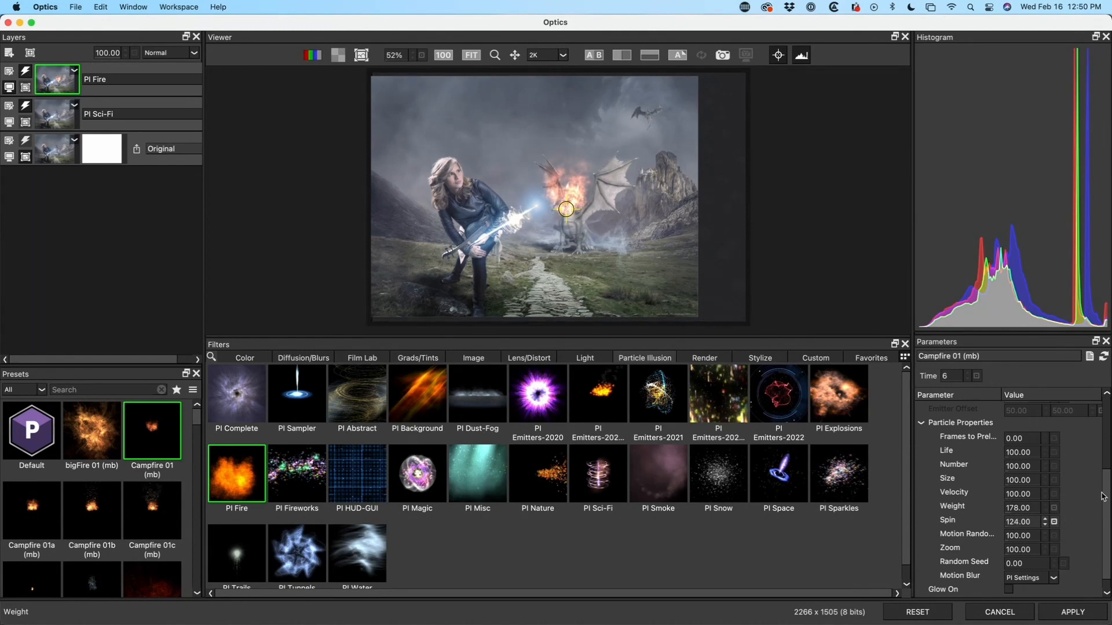
# Set the fire's World Transform rotation to 210 so the flames point downward
pyautogui.scroll(-1, 1109, 502)
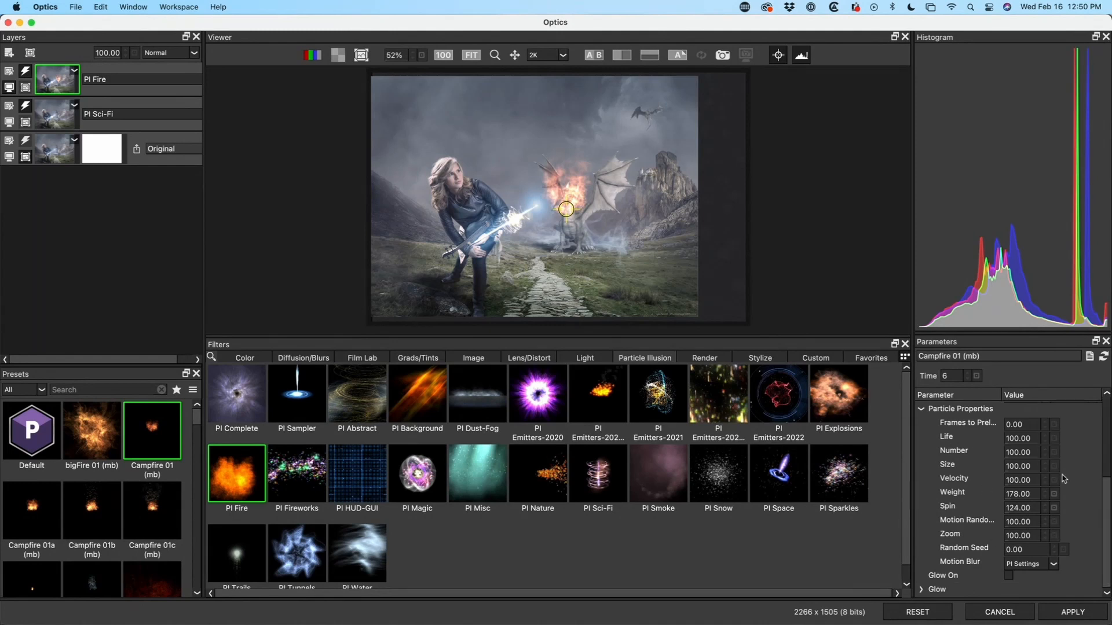
pyautogui.scroll(7, 1093, 498)
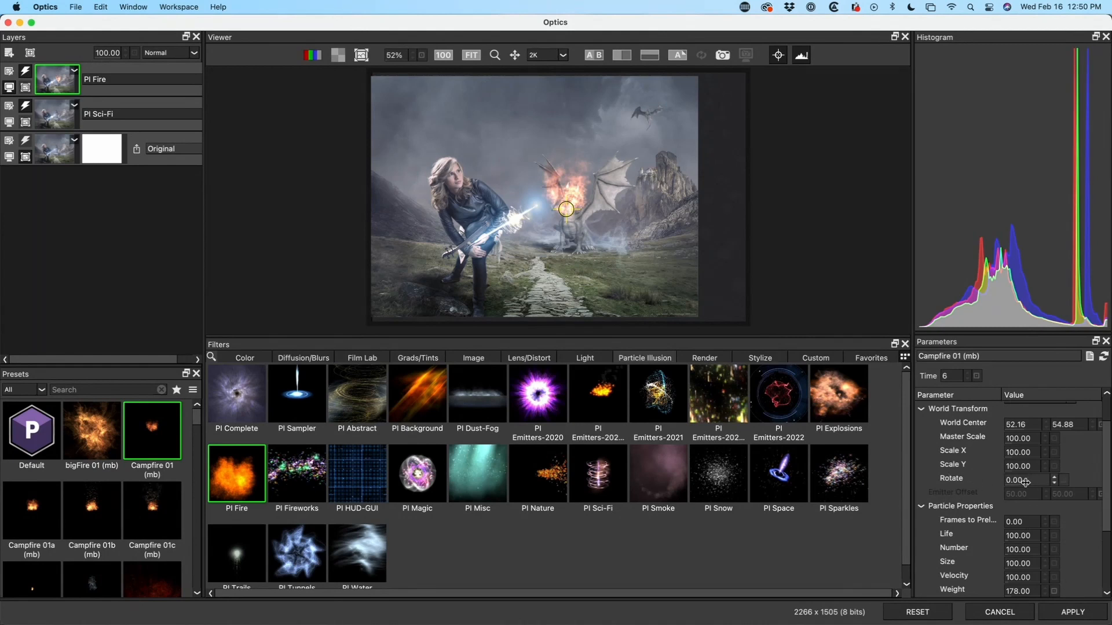
pyautogui.moveTo(1022, 482); pyautogui.dragTo(1069, 483)
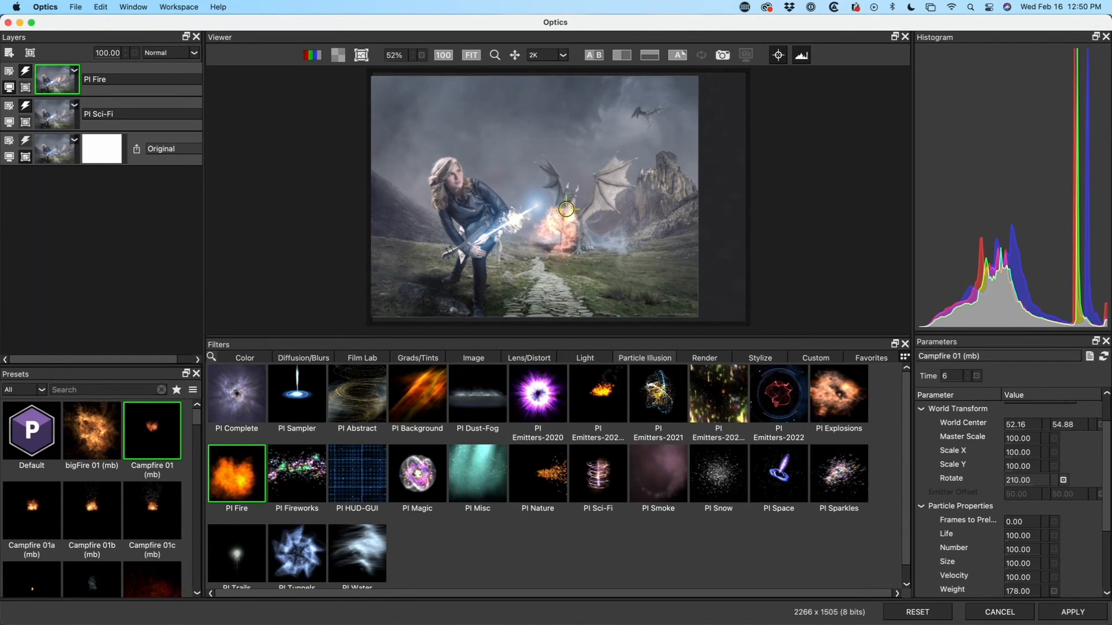
# Switch the fire to the bigFire 01 (mb) preset and move its World Center to about 48, 47, between the woman and the dragon
pyautogui.moveTo(566, 210); pyautogui.dragTo(565, 209)
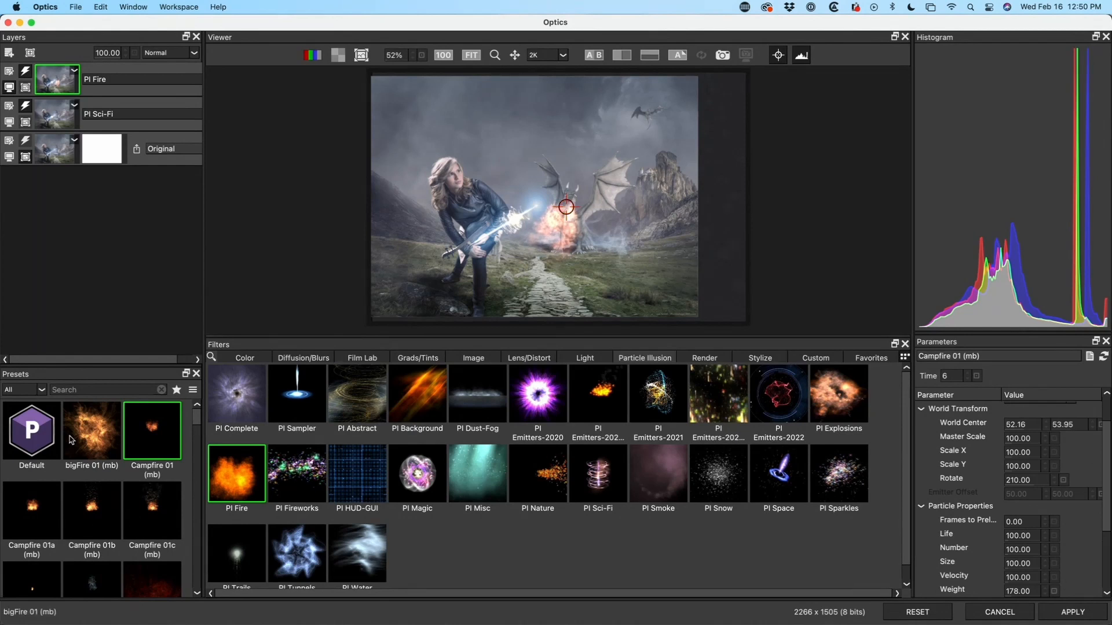
pyautogui.click(101, 430)
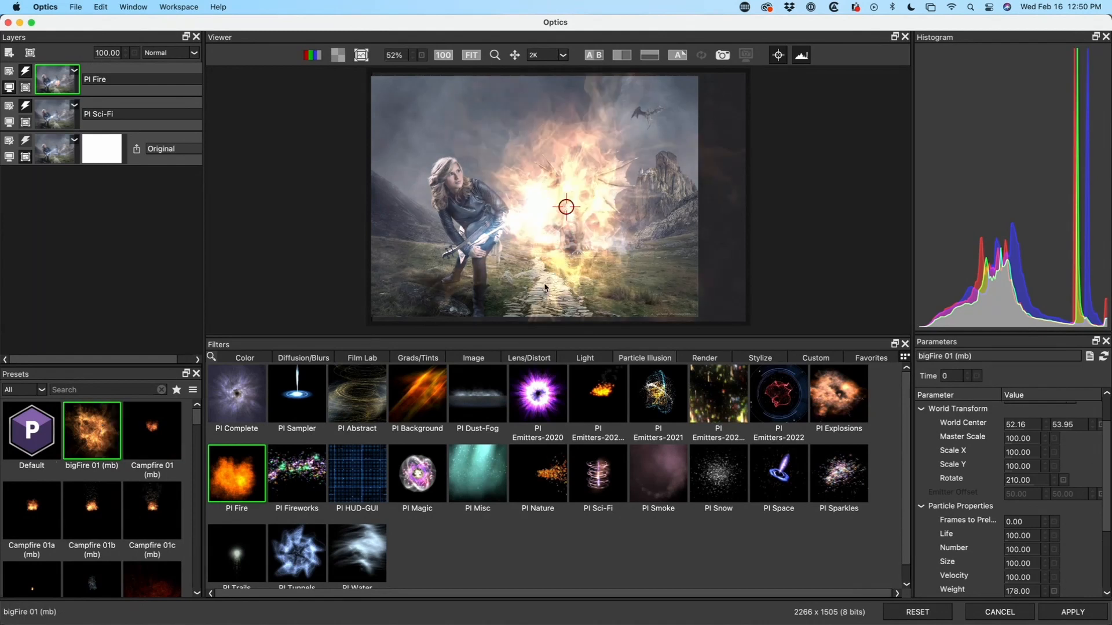
pyautogui.moveTo(566, 207); pyautogui.dragTo(551, 189)
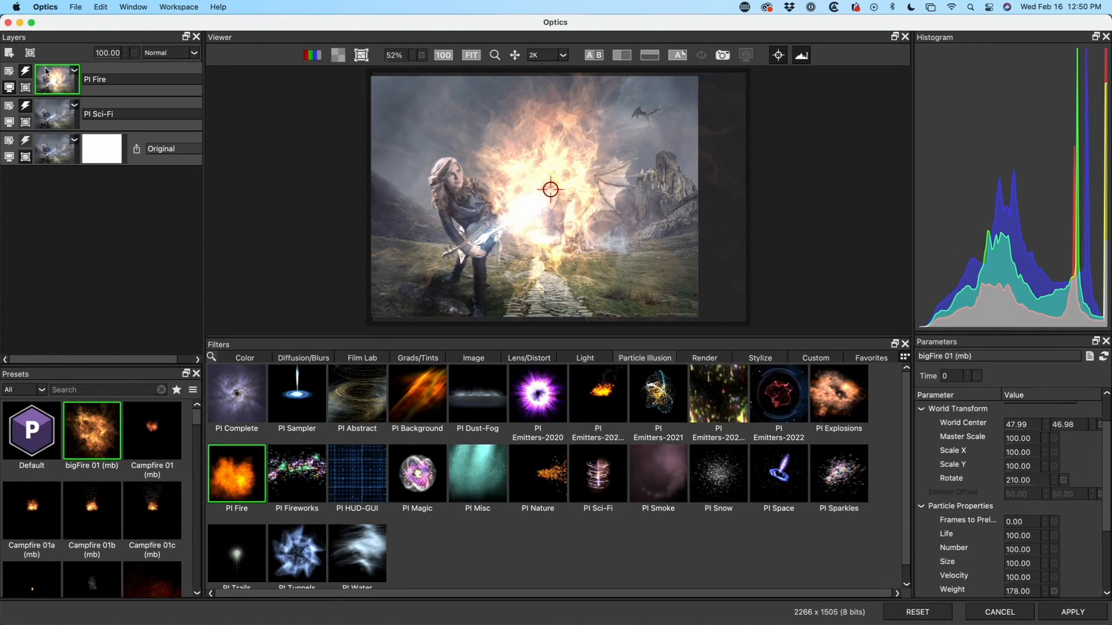
# Add an EZMask to the PI Fire layer and paint foreground strokes over the woman and her violin
pyautogui.click(30, 53)
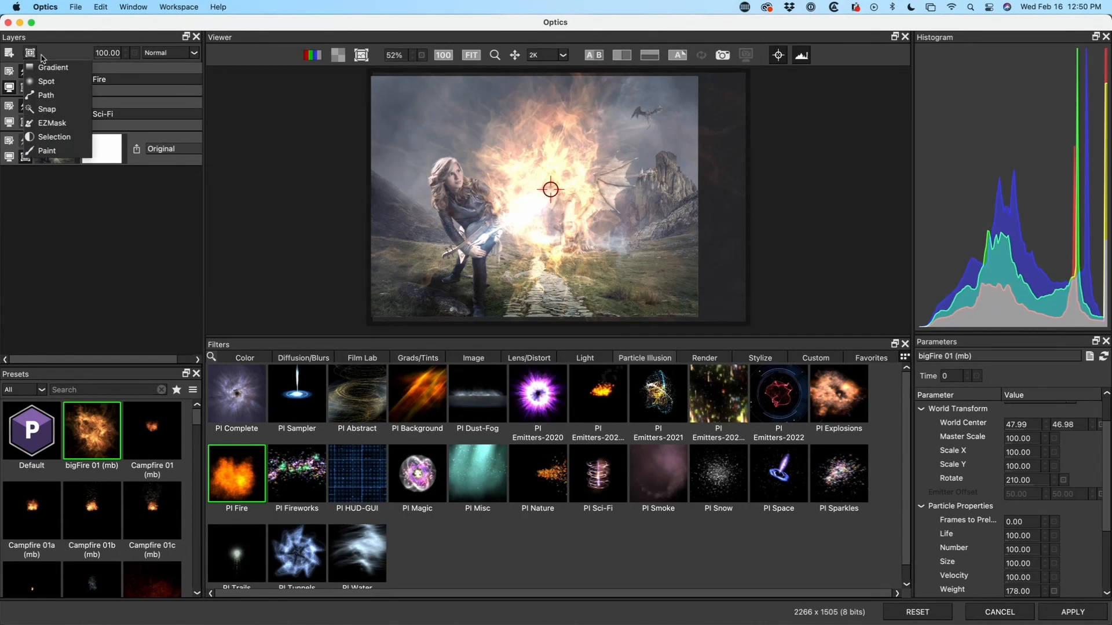
pyautogui.click(58, 123)
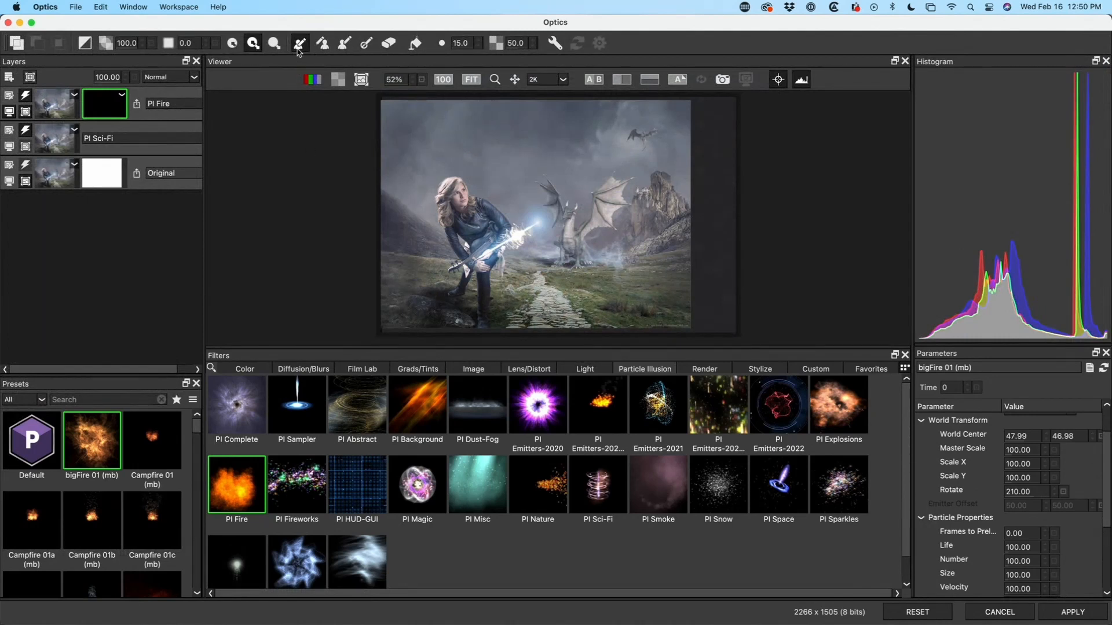
pyautogui.moveTo(458, 190)
pyautogui.mouseDown()
pyautogui.moveTo(508, 229)
pyautogui.moveTo(481, 243)
pyautogui.moveTo(452, 189)
pyautogui.moveTo(449, 233)
pyautogui.moveTo(474, 265)
pyautogui.moveTo(497, 253)
pyautogui.moveTo(506, 227)
pyautogui.moveTo(449, 182)
pyautogui.moveTo(448, 218)
pyautogui.moveTo(520, 233)
pyautogui.moveTo(476, 256)
pyautogui.moveTo(493, 254)
pyautogui.moveTo(484, 318)
pyautogui.mouseUp()
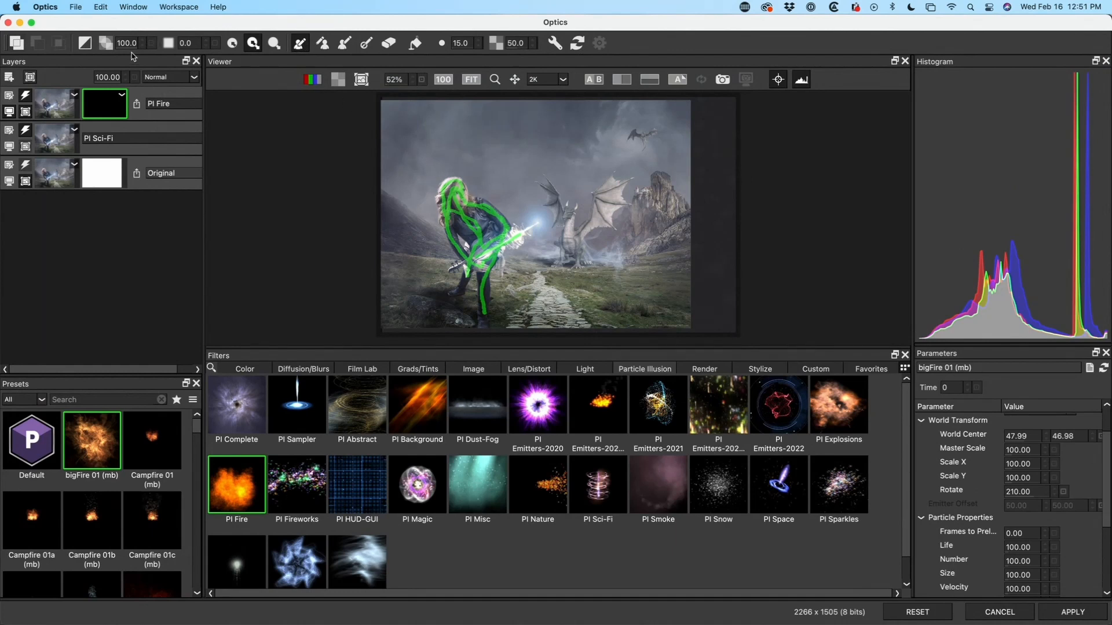
# Outline the woman with background strokes and fill in the sky, dragon and landscape using a brush size of 73.9
pyautogui.click(326, 45)
pyautogui.moveTo(460, 170)
pyautogui.mouseDown()
pyautogui.moveTo(521, 207)
pyautogui.moveTo(570, 216)
pyautogui.moveTo(524, 295)
pyautogui.mouseUp()
pyautogui.moveTo(453, 169)
pyautogui.mouseDown()
pyautogui.moveTo(421, 208)
pyautogui.moveTo(412, 295)
pyautogui.mouseUp()
pyautogui.moveTo(403, 164)
pyautogui.mouseDown()
pyautogui.moveTo(455, 119)
pyautogui.moveTo(486, 119)
pyautogui.moveTo(562, 154)
pyautogui.moveTo(501, 146)
pyautogui.moveTo(491, 155)
pyautogui.moveTo(559, 150)
pyautogui.moveTo(599, 199)
pyautogui.moveTo(531, 335)
pyautogui.moveTo(642, 243)
pyautogui.moveTo(665, 198)
pyautogui.moveTo(456, 107)
pyautogui.moveTo(373, 115)
pyautogui.moveTo(379, 148)
pyautogui.moveTo(438, 140)
pyautogui.mouseUp()
pyautogui.moveTo(404, 194)
pyautogui.mouseDown()
pyautogui.moveTo(395, 224)
pyautogui.moveTo(409, 164)
pyautogui.moveTo(385, 334)
pyautogui.moveTo(417, 246)
pyautogui.moveTo(429, 300)
pyautogui.mouseUp()
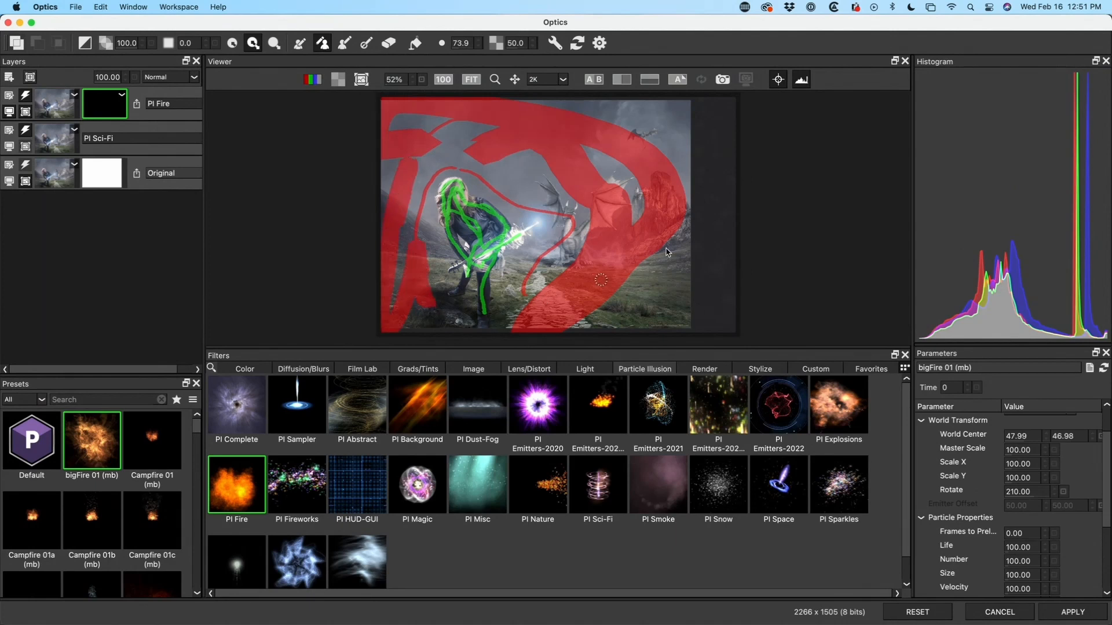
pyautogui.moveTo(495, 194); pyautogui.dragTo(581, 172)
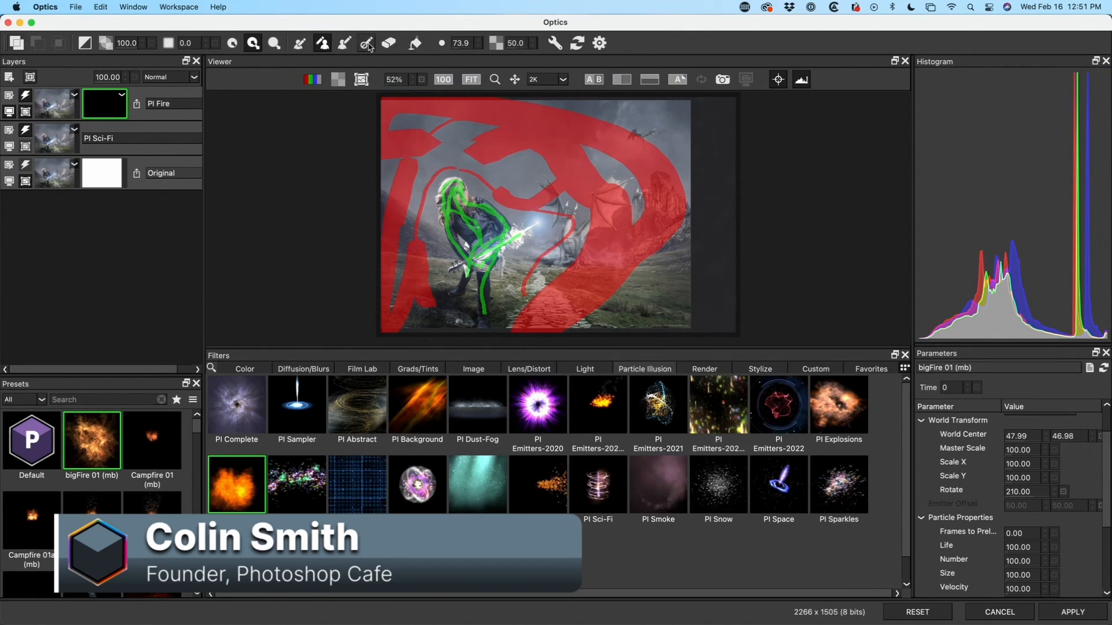
# Generate the EZMask, hide its stroke overlay and invert it so the fire covers everything except the woman
pyautogui.click(599, 44)
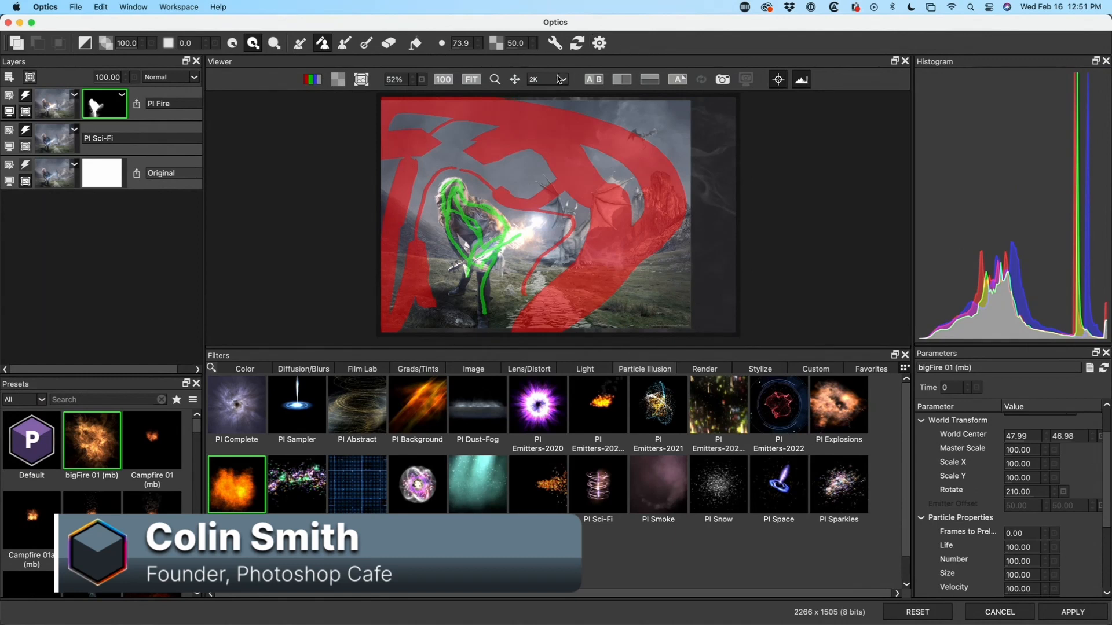
pyautogui.click(778, 80)
pyautogui.click(779, 81)
pyautogui.click(779, 81)
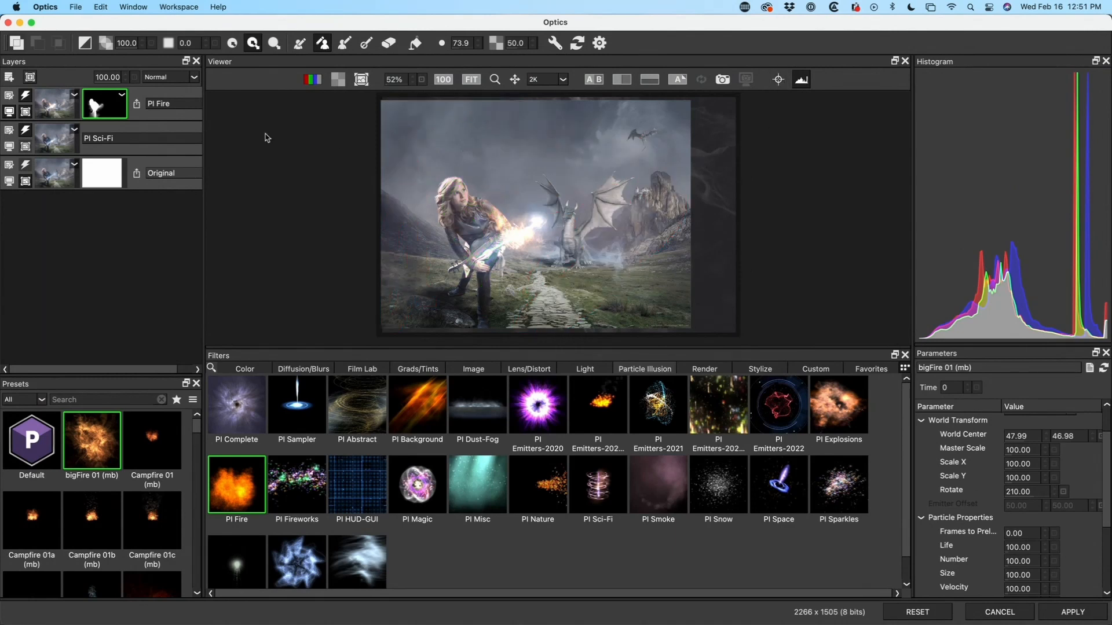
pyautogui.click(85, 43)
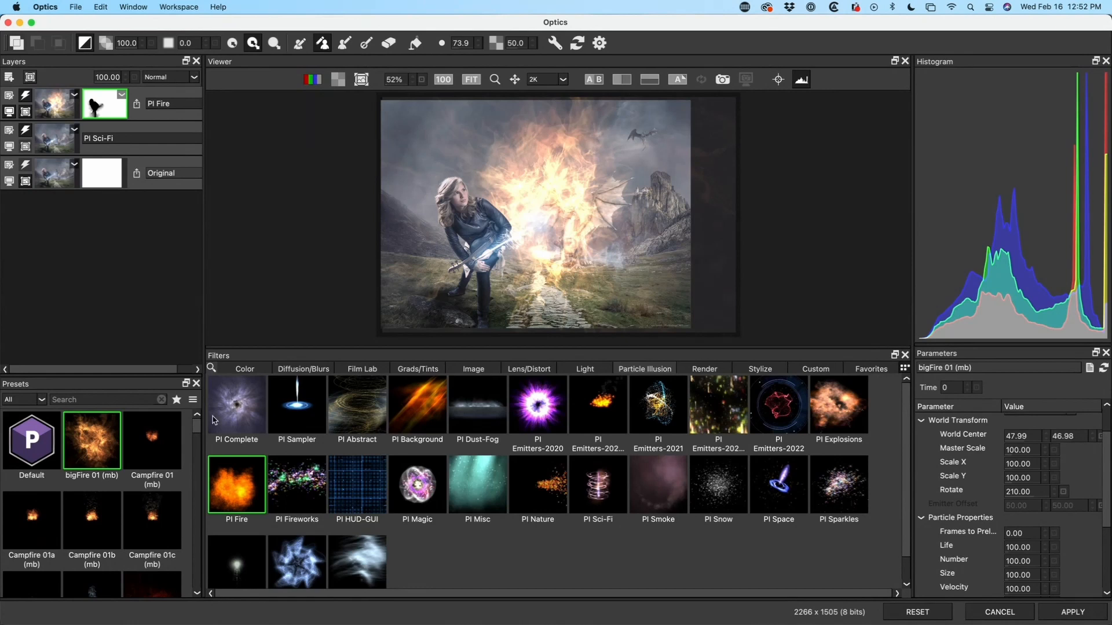
# Try the Dim Fire Swirls (mb) and fire wall 04 (mb) presets, and return the fire to bigFire 01 (mb)
pyautogui.scroll(-2, 199, 436)
pyautogui.scroll(-2, 198, 435)
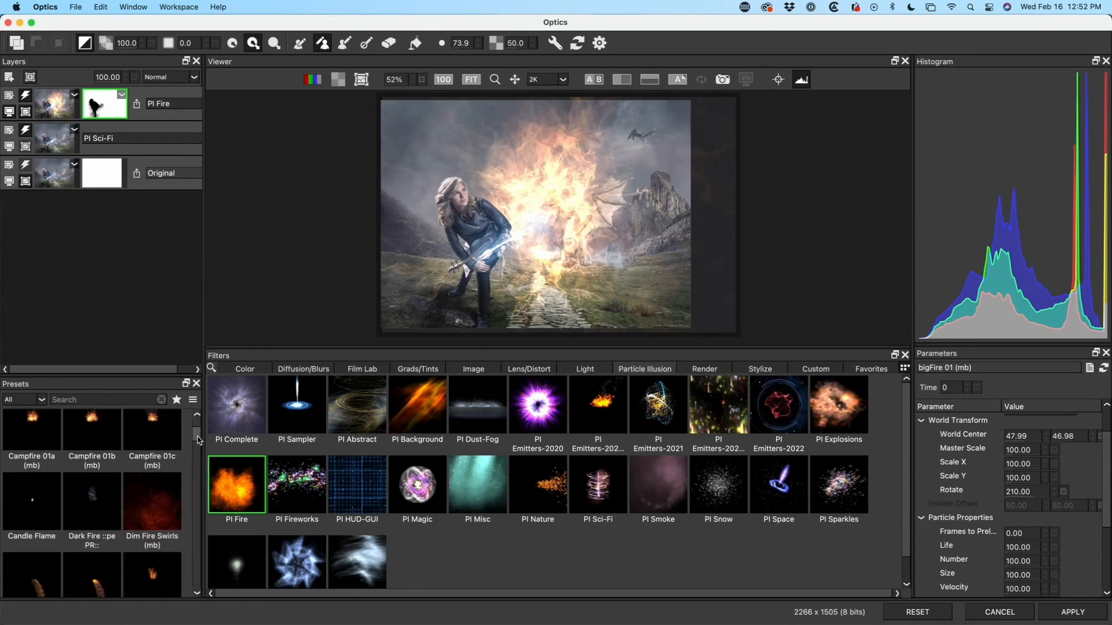
pyautogui.click(153, 467)
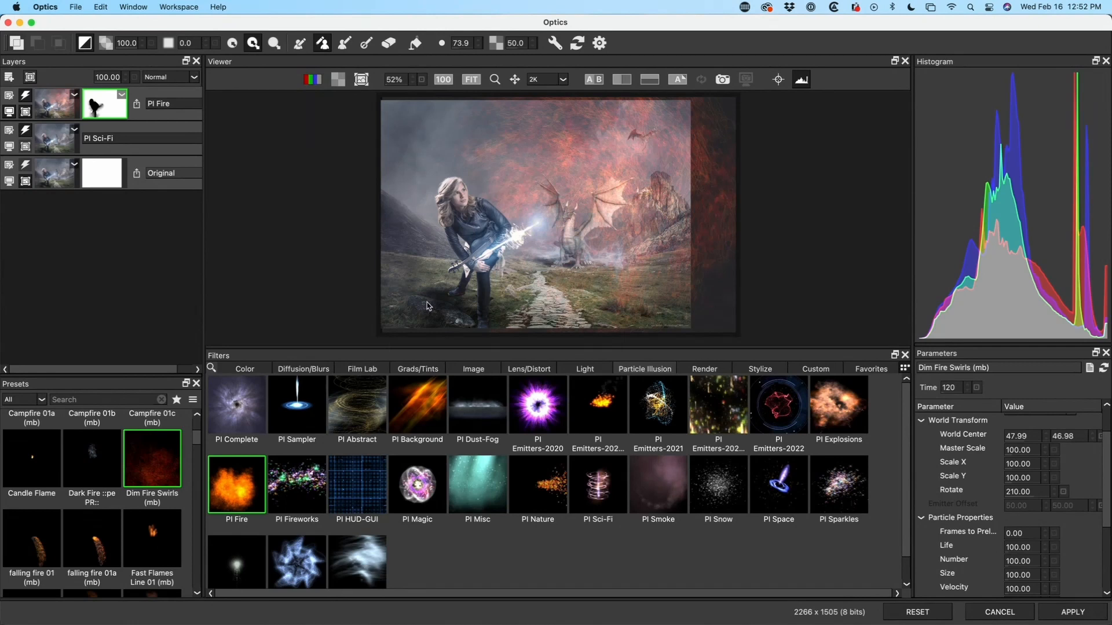
pyautogui.scroll(-4, 111, 531)
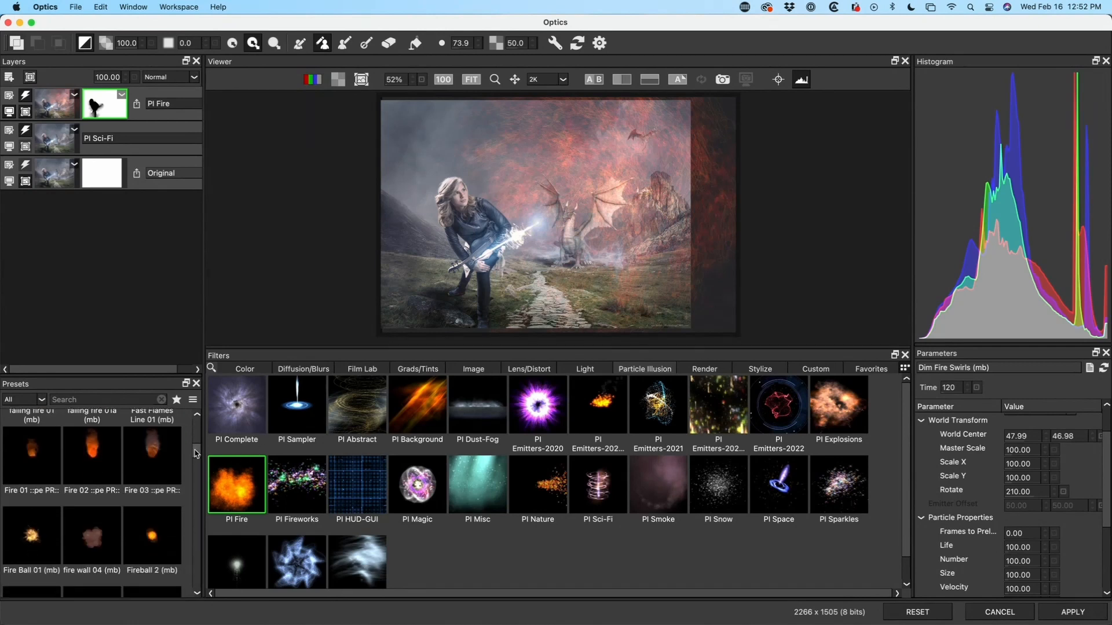
pyautogui.click(111, 531)
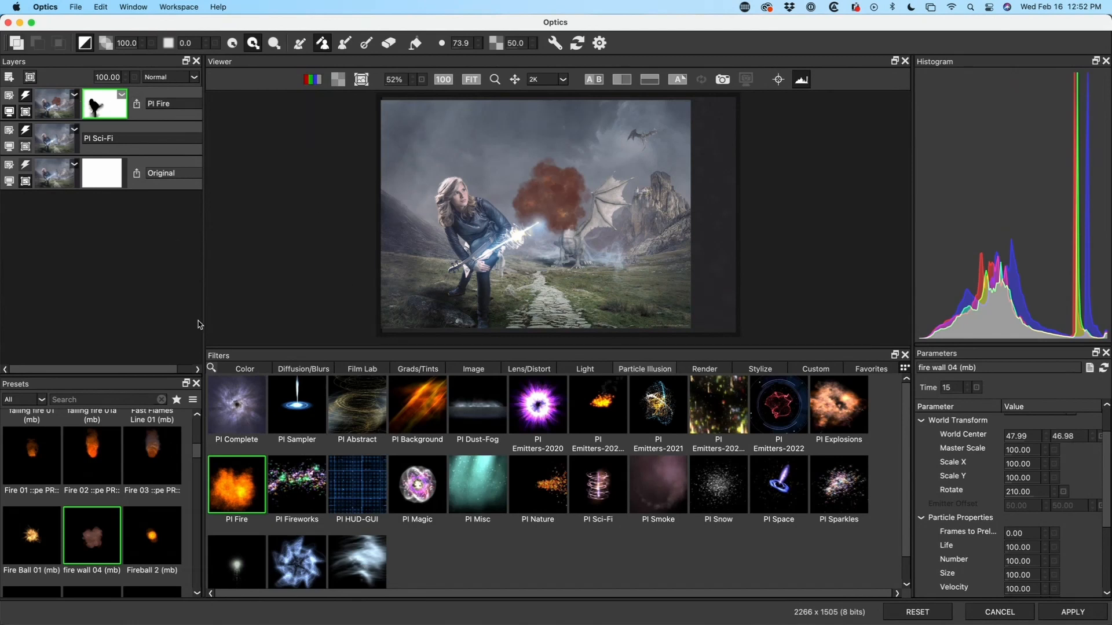
pyautogui.scroll(5, 114, 439)
pyautogui.click(115, 439)
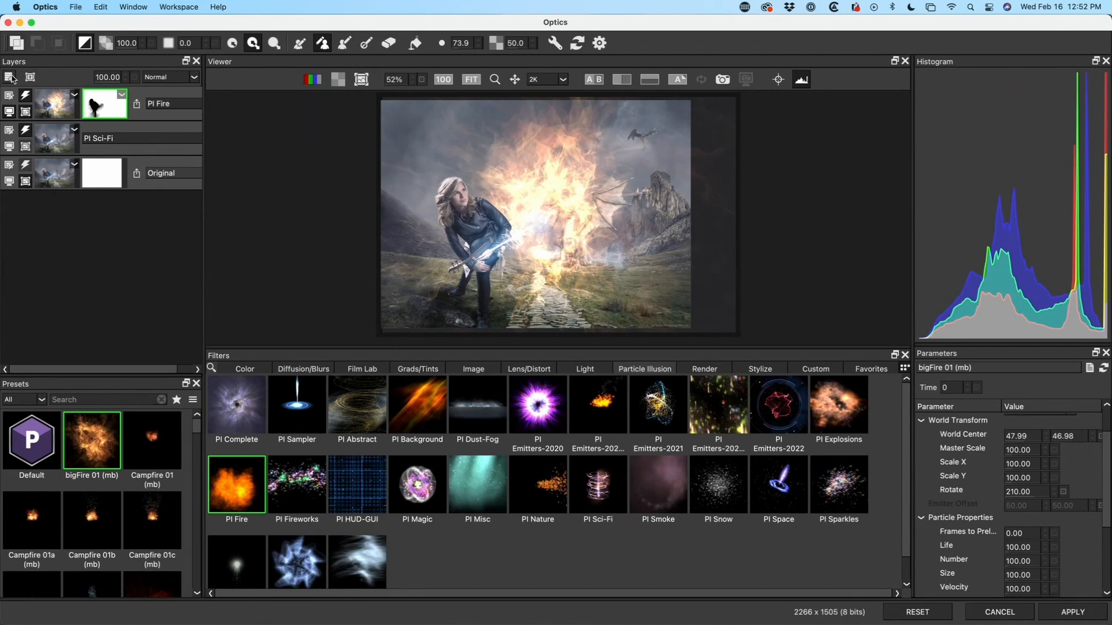
# Add a PI Smoke layer with the Smoke Fill 01 preset and copy the PI Fire layer's mask to it
pyautogui.click(12, 77)
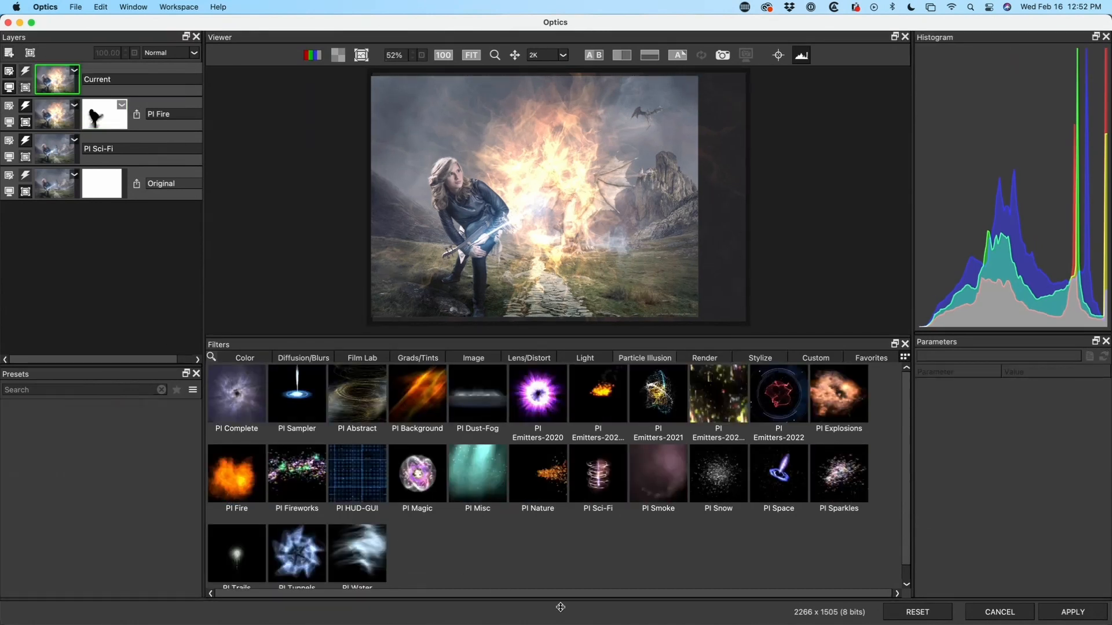
pyautogui.click(649, 472)
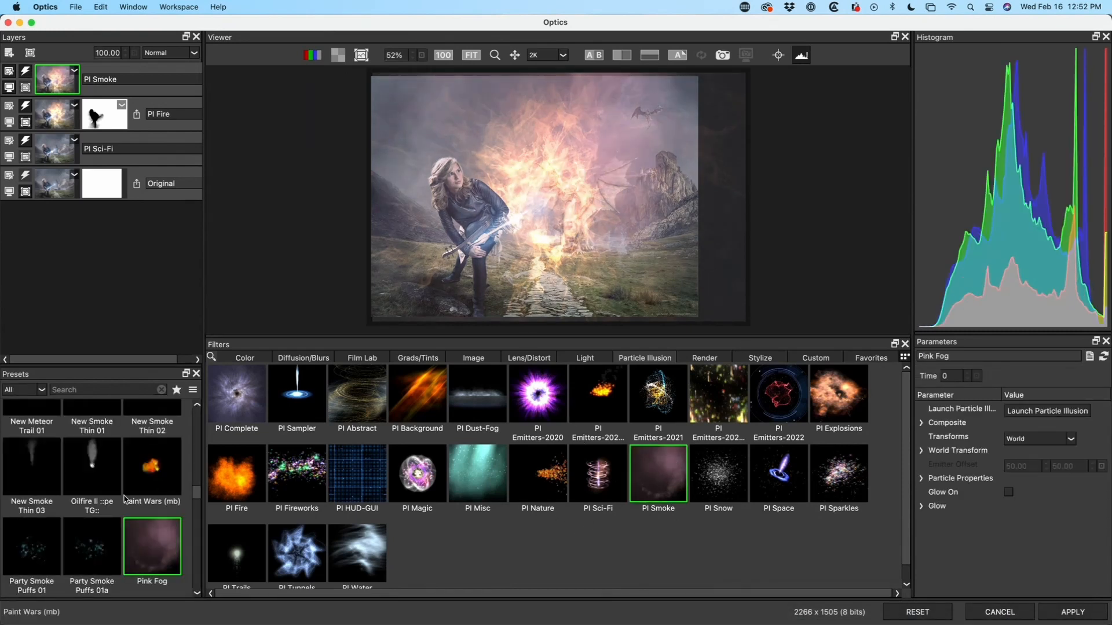
pyautogui.click(35, 552)
pyautogui.click(91, 542)
pyautogui.moveTo(197, 495); pyautogui.dragTo(196, 538)
pyautogui.click(92, 530)
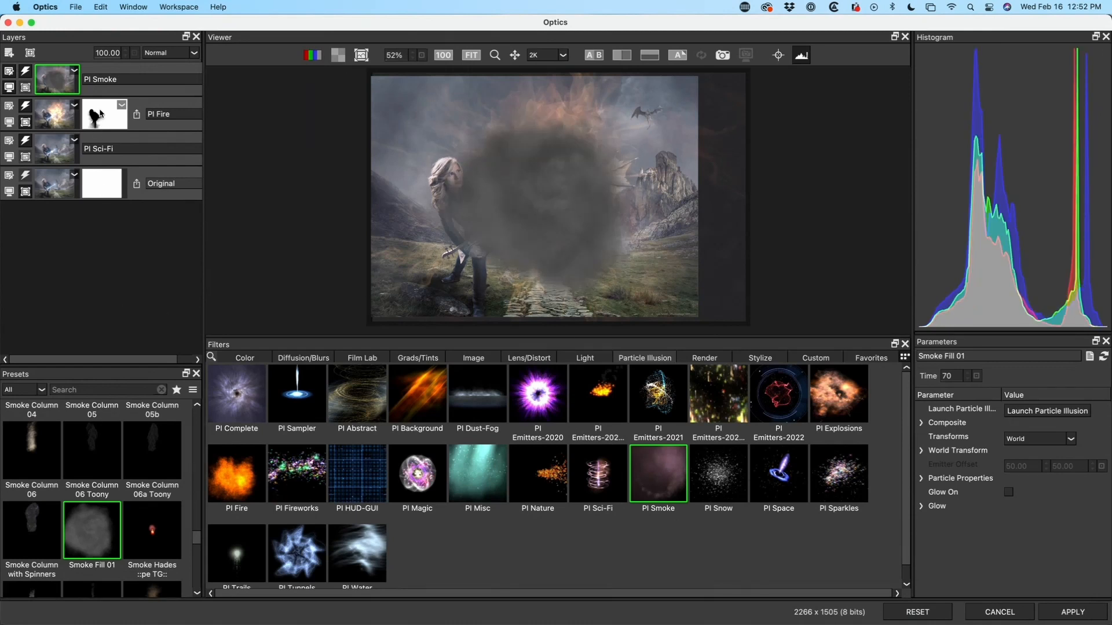
pyautogui.moveTo(101, 114); pyautogui.dragTo(103, 83)
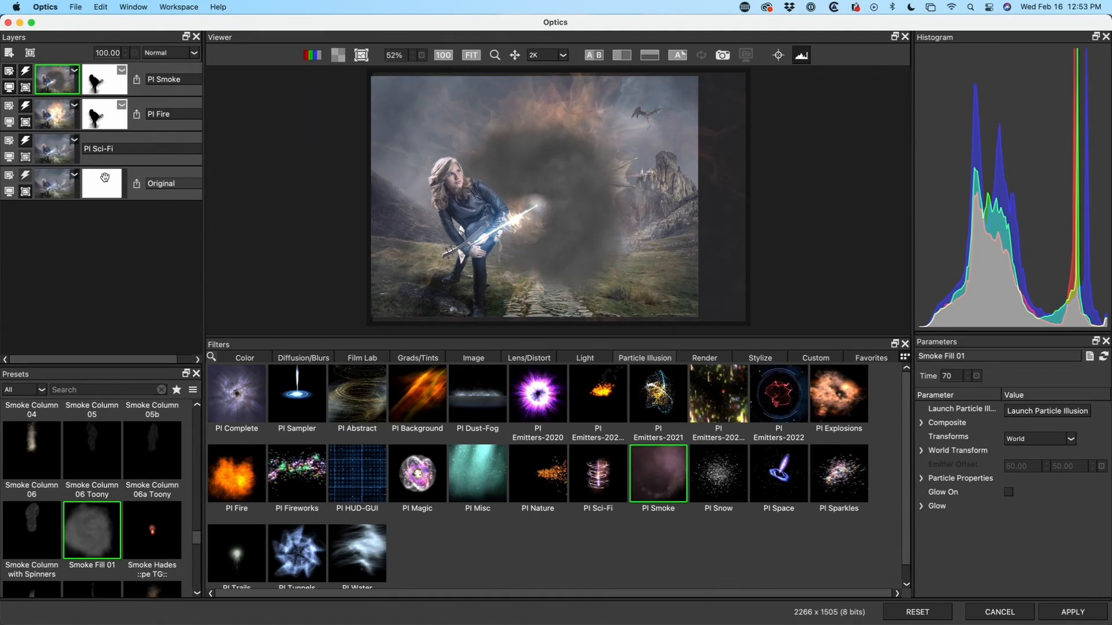
# Try several Smoke Column presets and Fiery Column 01 on the masked layer, and swap its filter for the Sparkly Glitter Falls 02a 3D 4K emitter
pyautogui.click(33, 525)
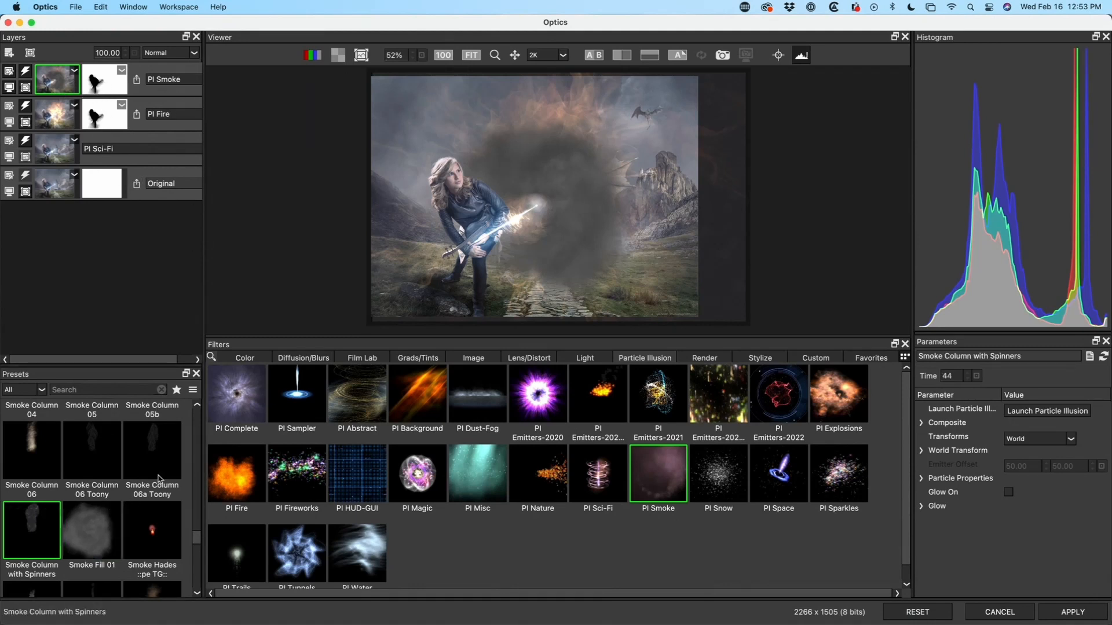
pyautogui.click(149, 452)
pyautogui.click(23, 447)
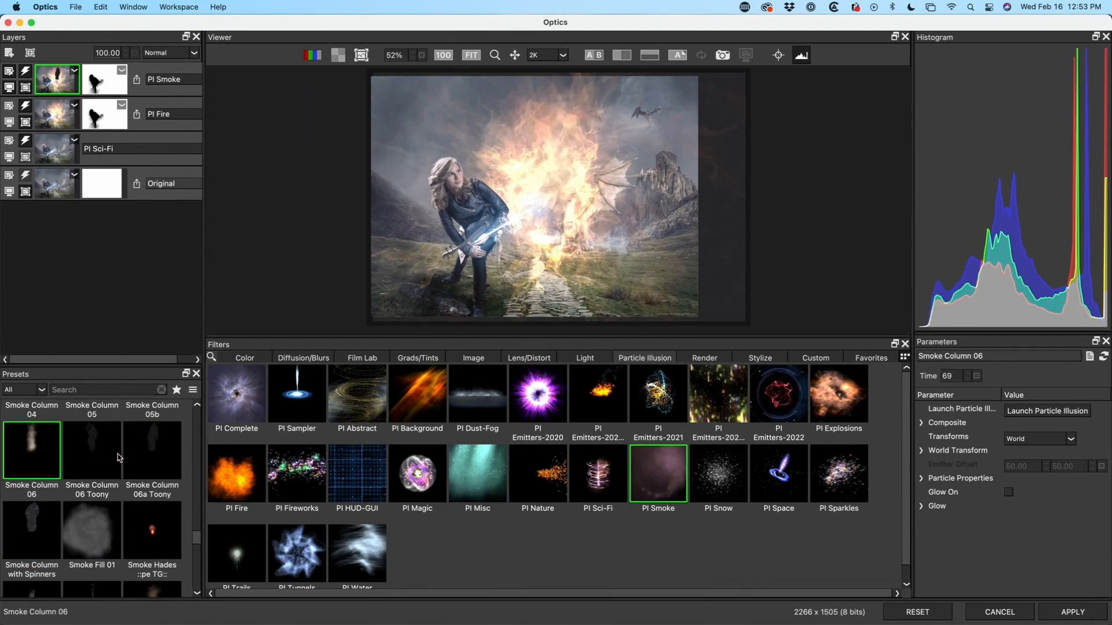
pyautogui.scroll(10, 92, 455)
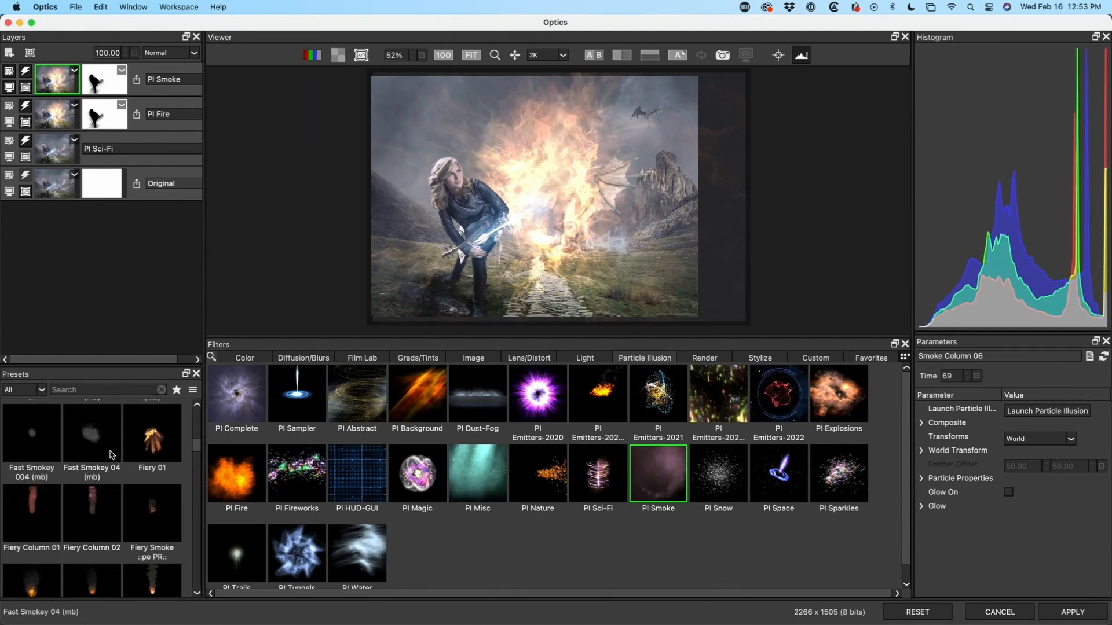
pyautogui.click(32, 512)
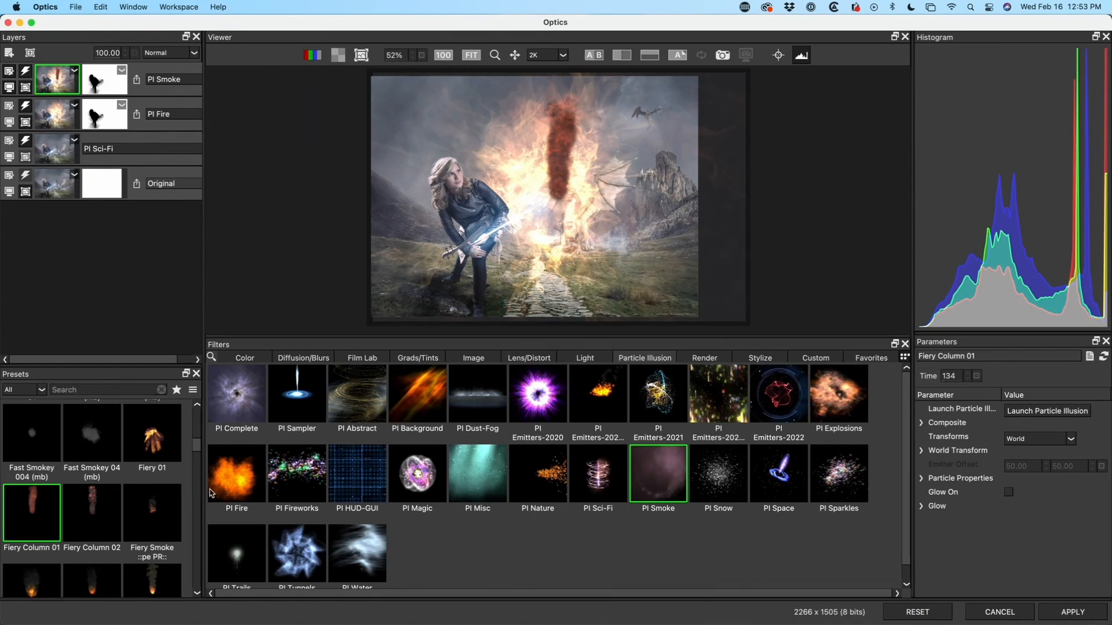
pyautogui.click(718, 399)
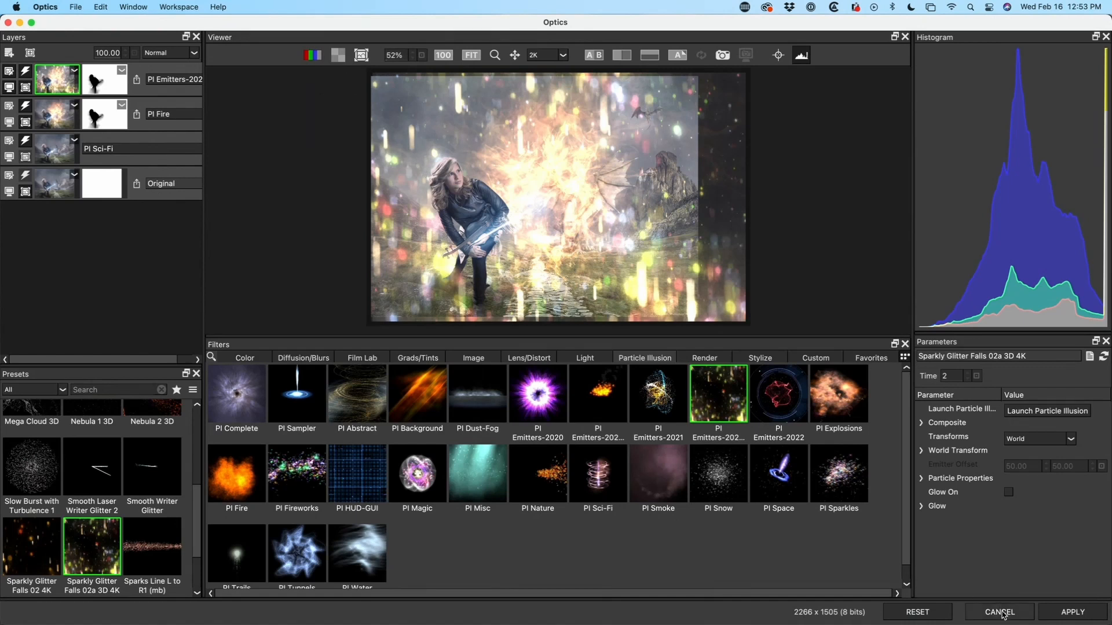
# Cancel the Optics session without saving the image and return to Group3.psd in Photoshop
pyautogui.click(997, 612)
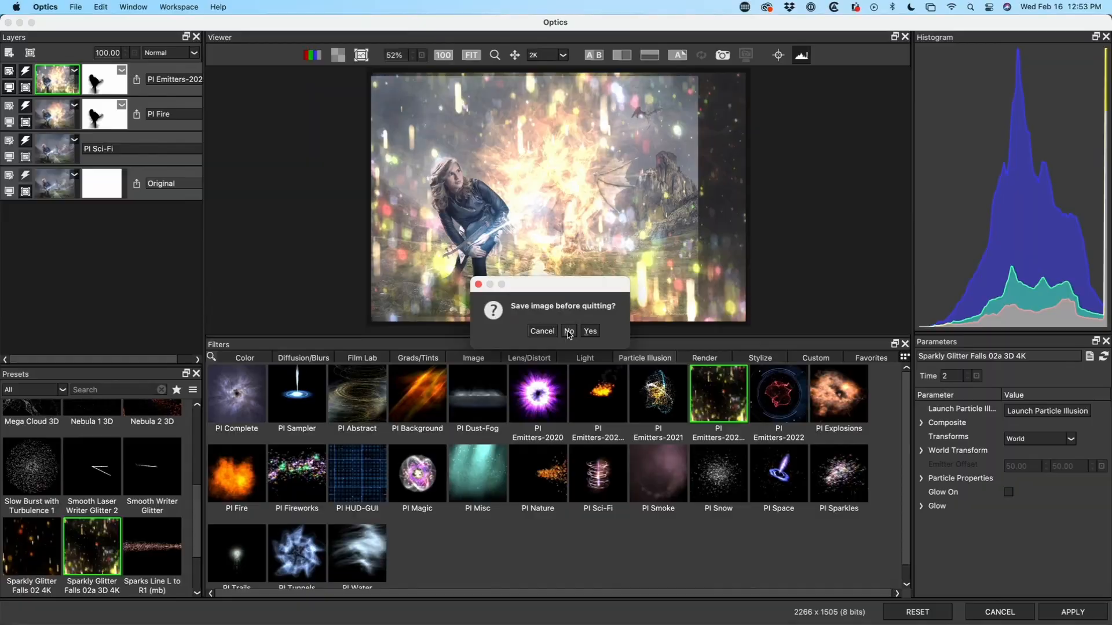
pyautogui.click(569, 332)
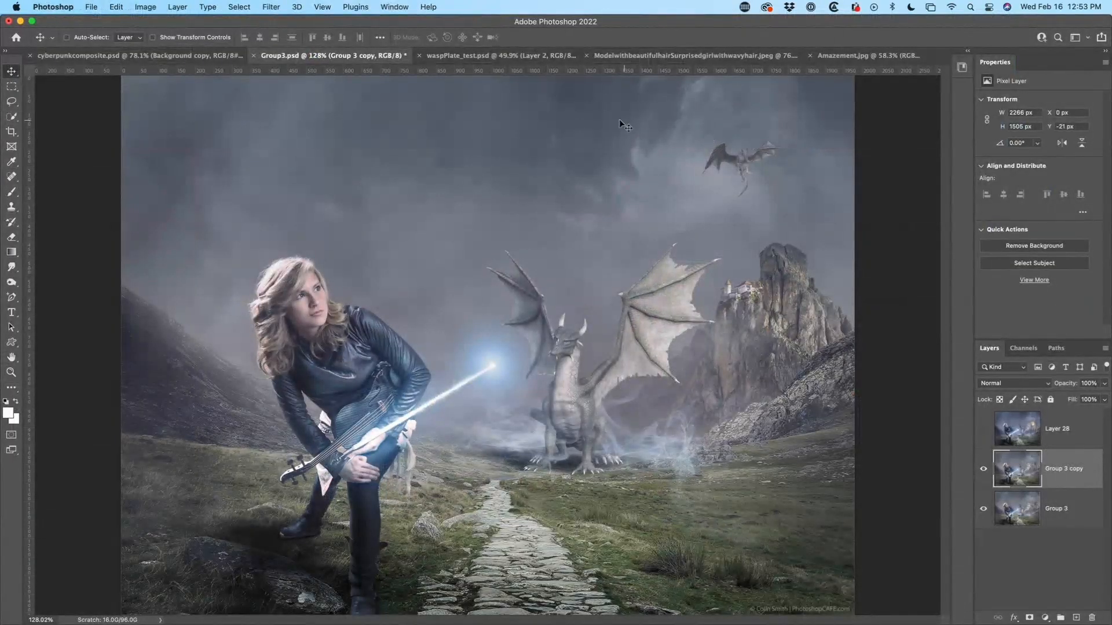
# Switch to waspPlate_test.psd, compare its layers by toggling their visibility, and leave Layer 1 hidden with Layer 2 and Background visible
pyautogui.click(495, 55)
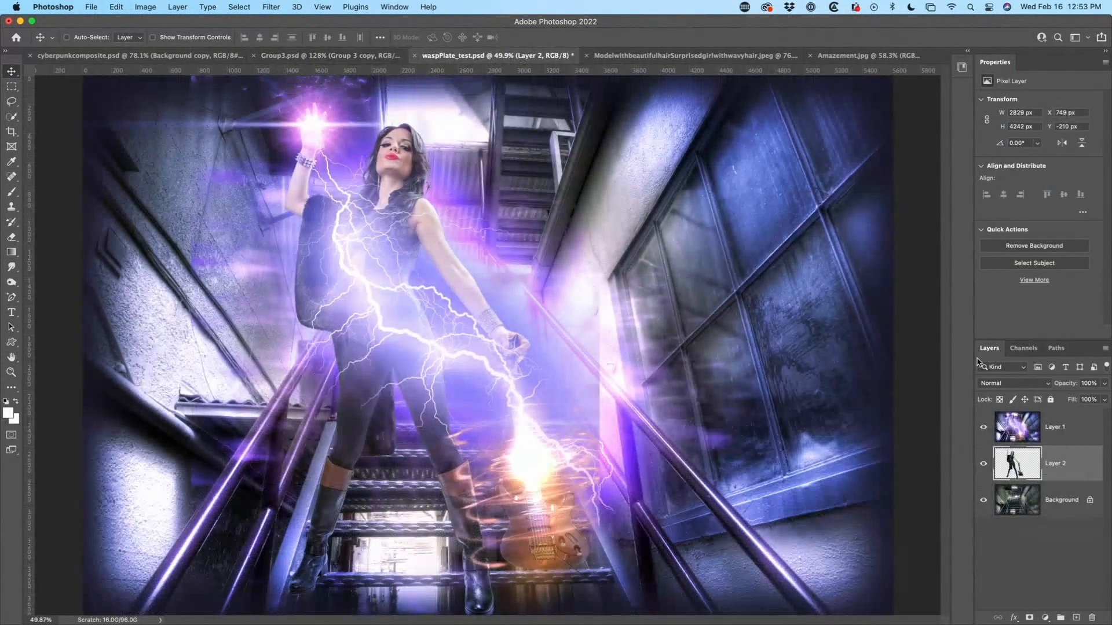
pyautogui.click(984, 428)
pyautogui.click(984, 464)
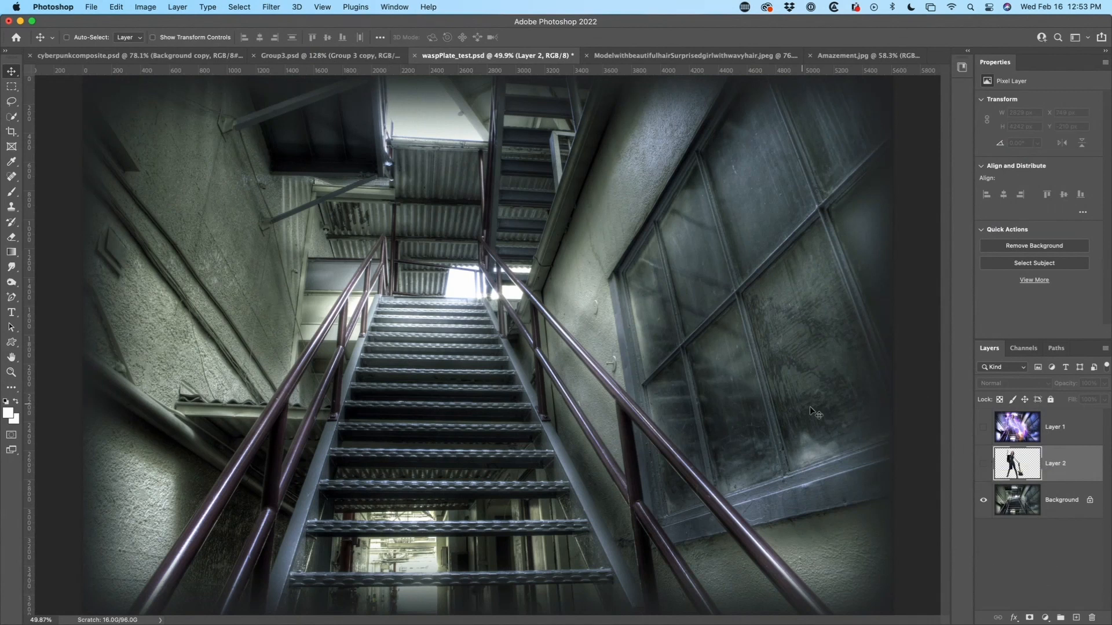
pyautogui.click(986, 466)
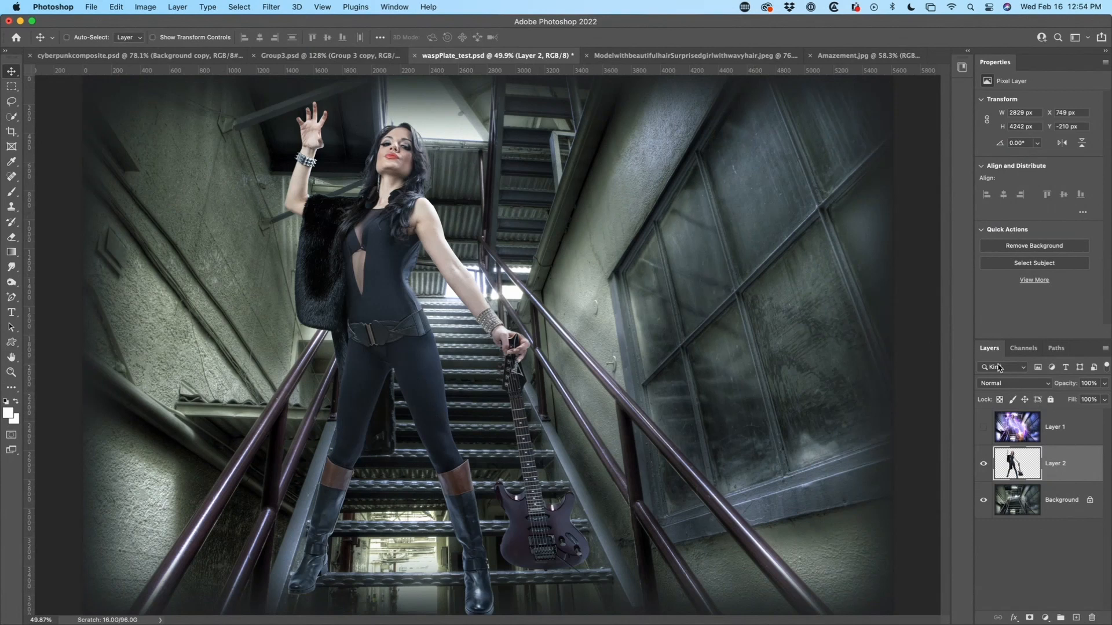
pyautogui.click(984, 428)
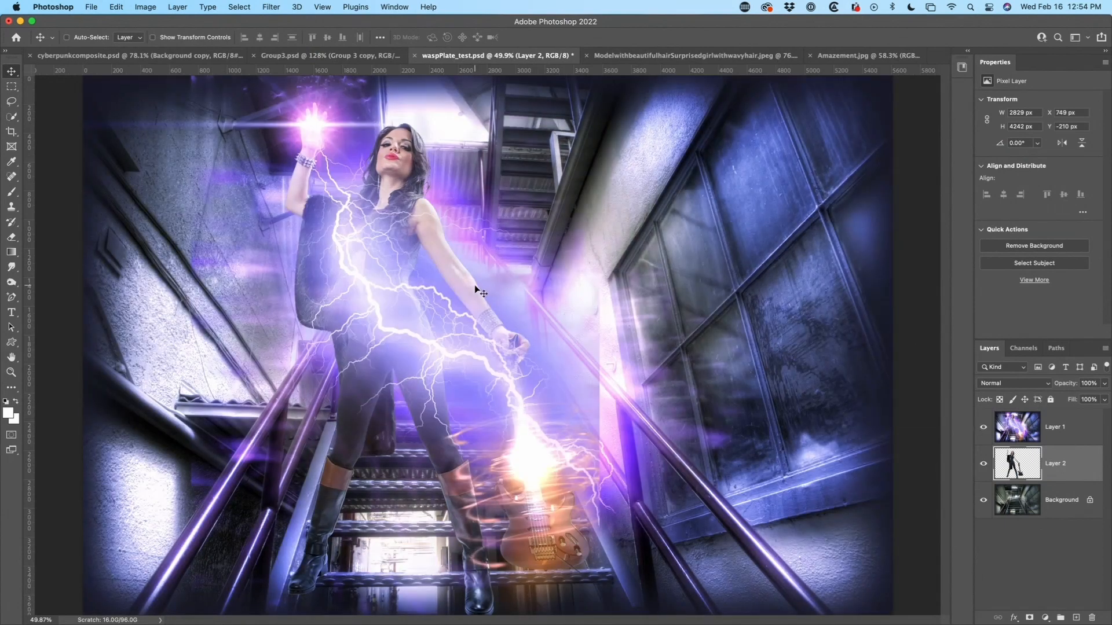
pyautogui.click(981, 427)
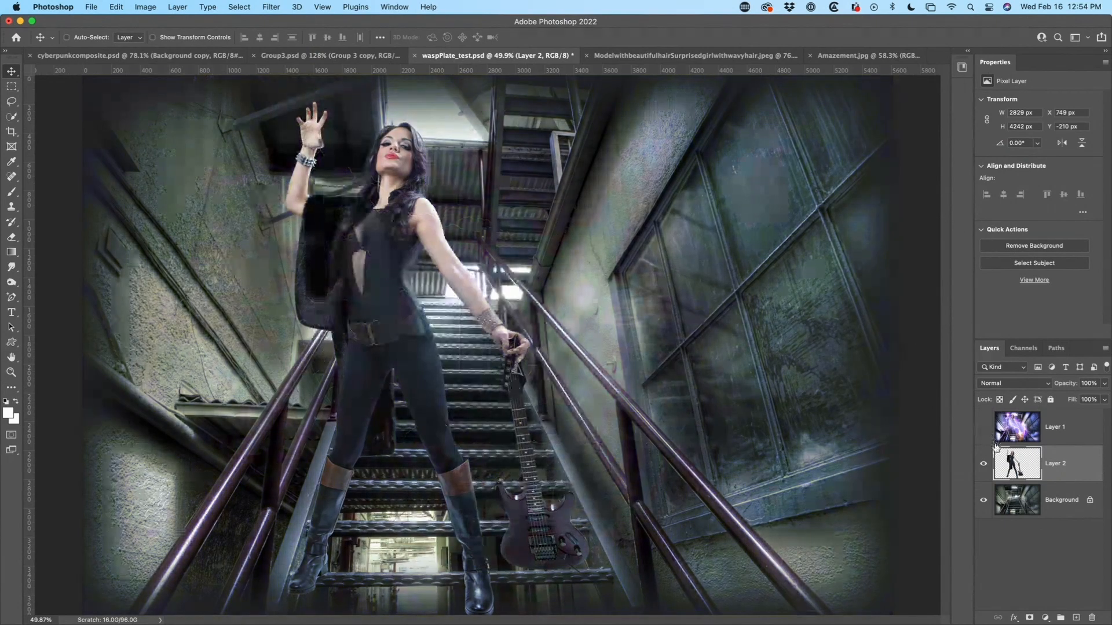
pyautogui.click(983, 464)
pyautogui.click(984, 463)
# Open Layer 2 in Boris FX Optics 2022 without applying the previous filters and masks
pyautogui.click(270, 7)
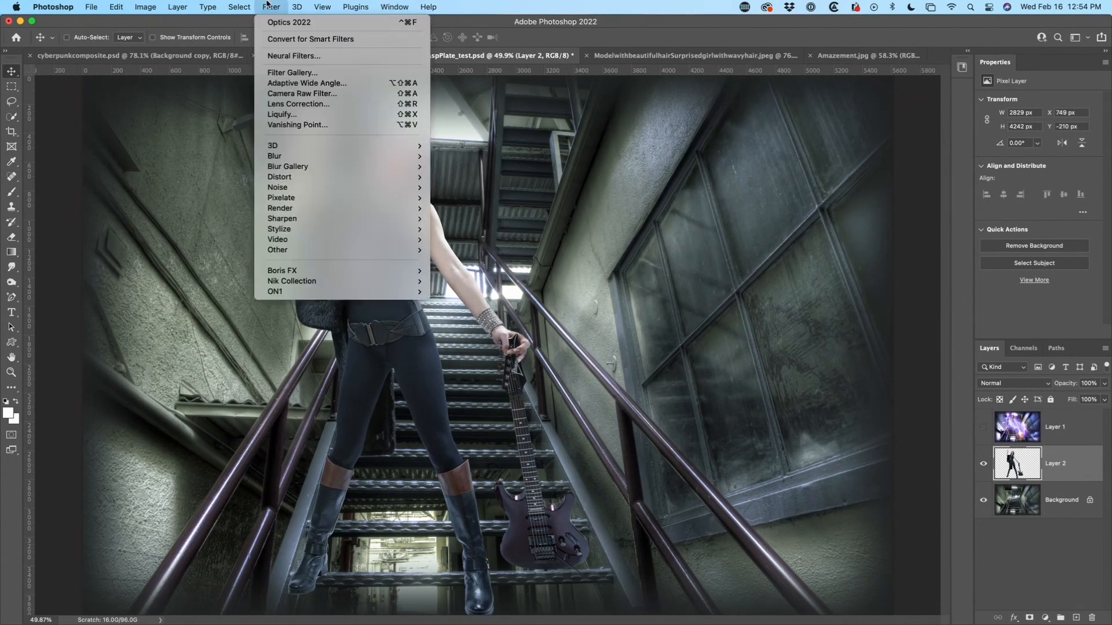
pyautogui.moveTo(293, 270)
pyautogui.click(271, 4)
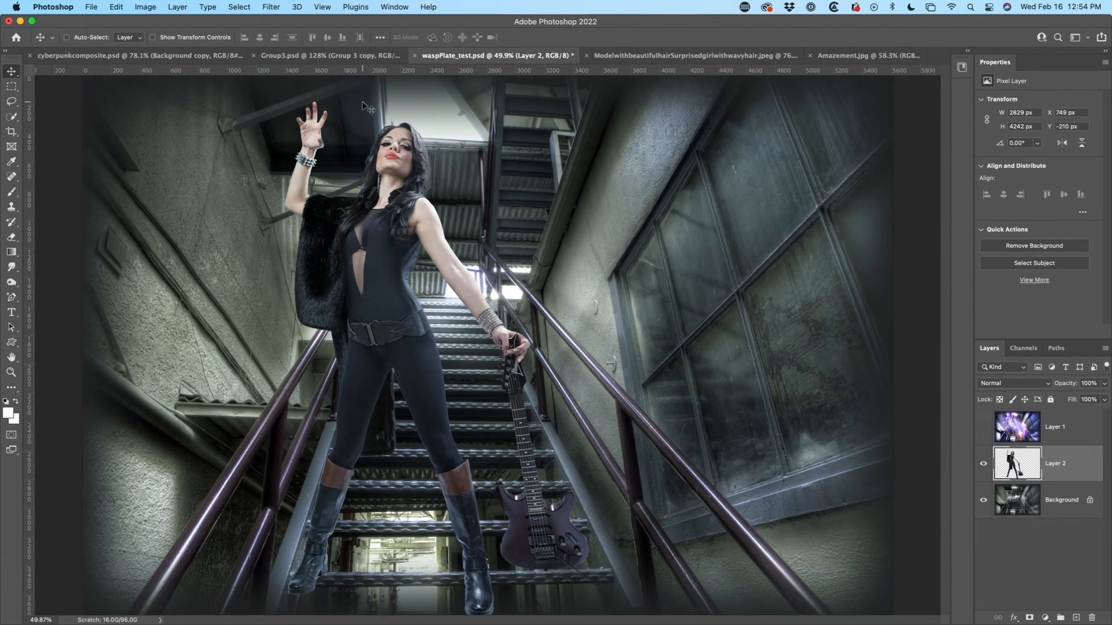
pyautogui.click(263, 5)
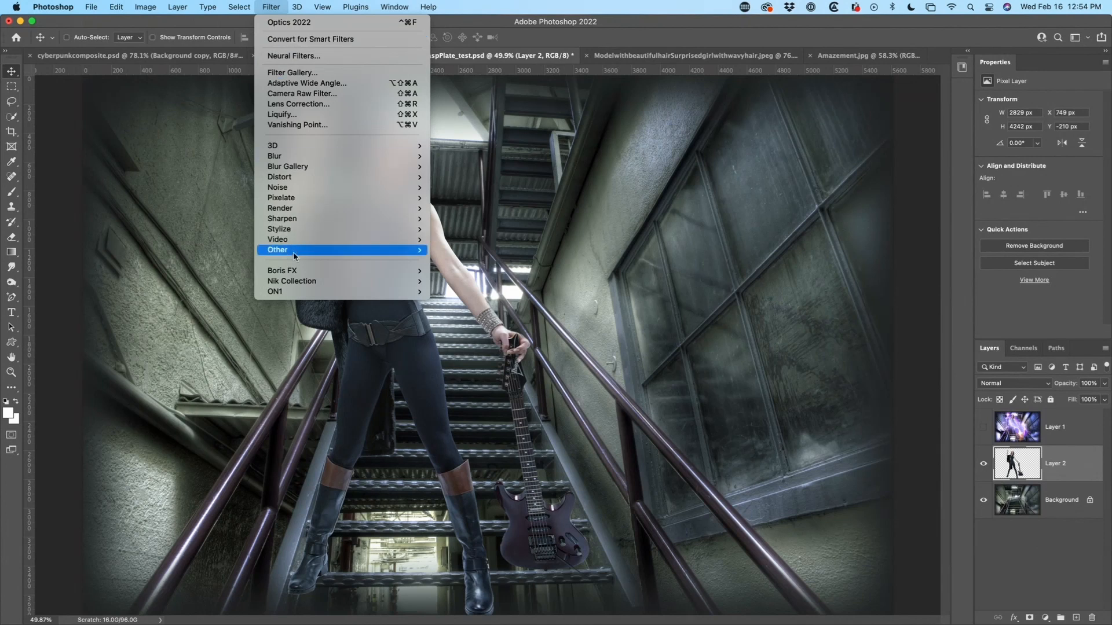
pyautogui.moveTo(296, 274)
pyautogui.click(463, 270)
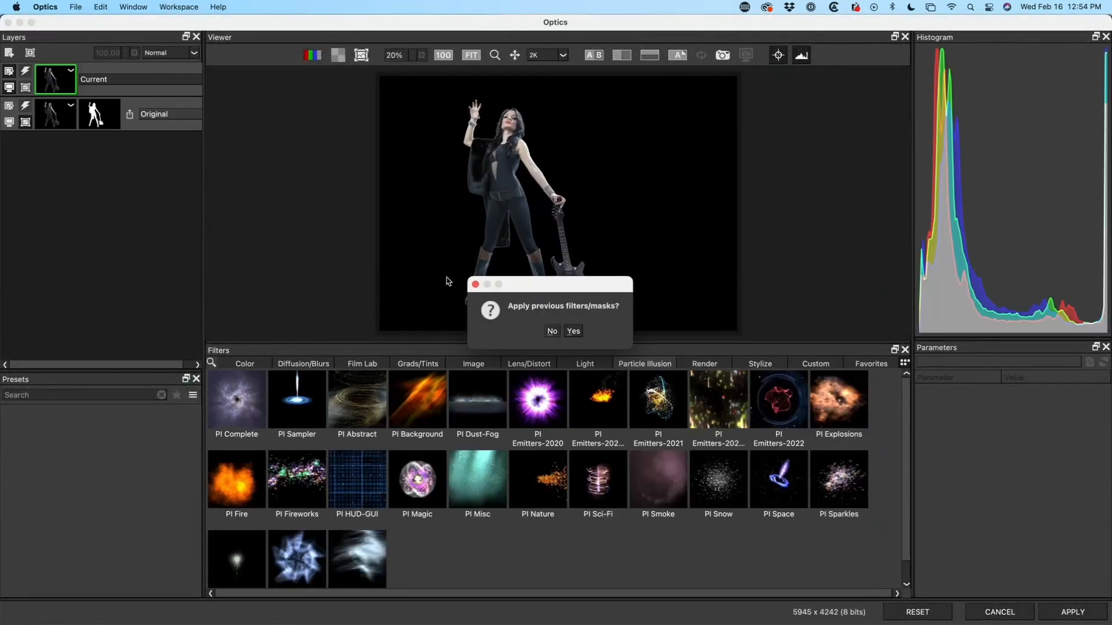
pyautogui.click(552, 331)
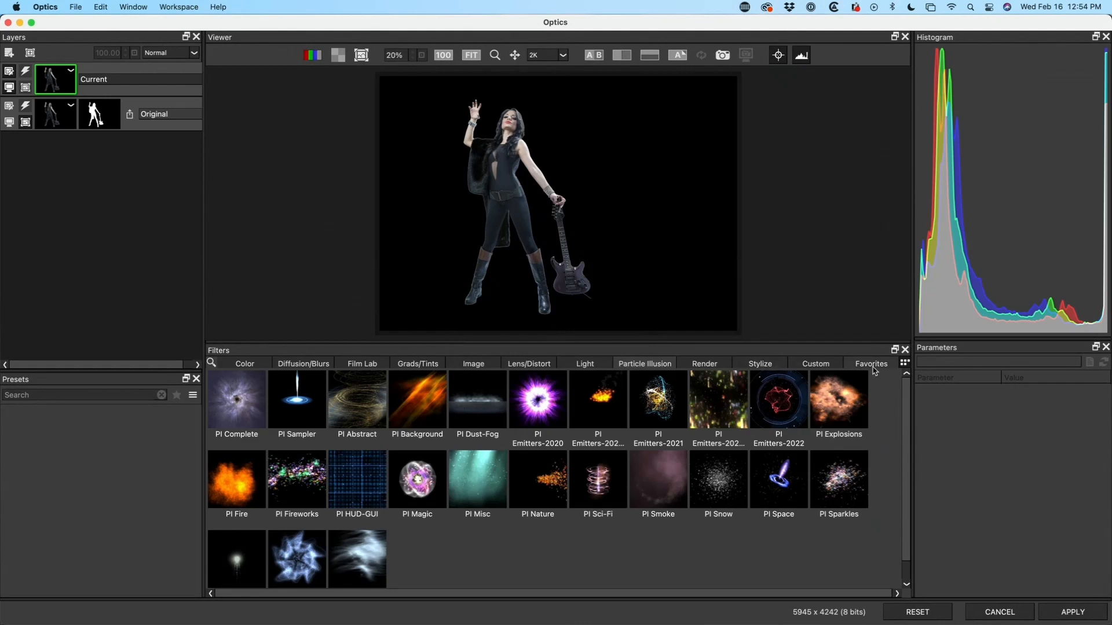
# Unwrap the filter thumbnails into a single row and widen the filter area
pyautogui.click(906, 363)
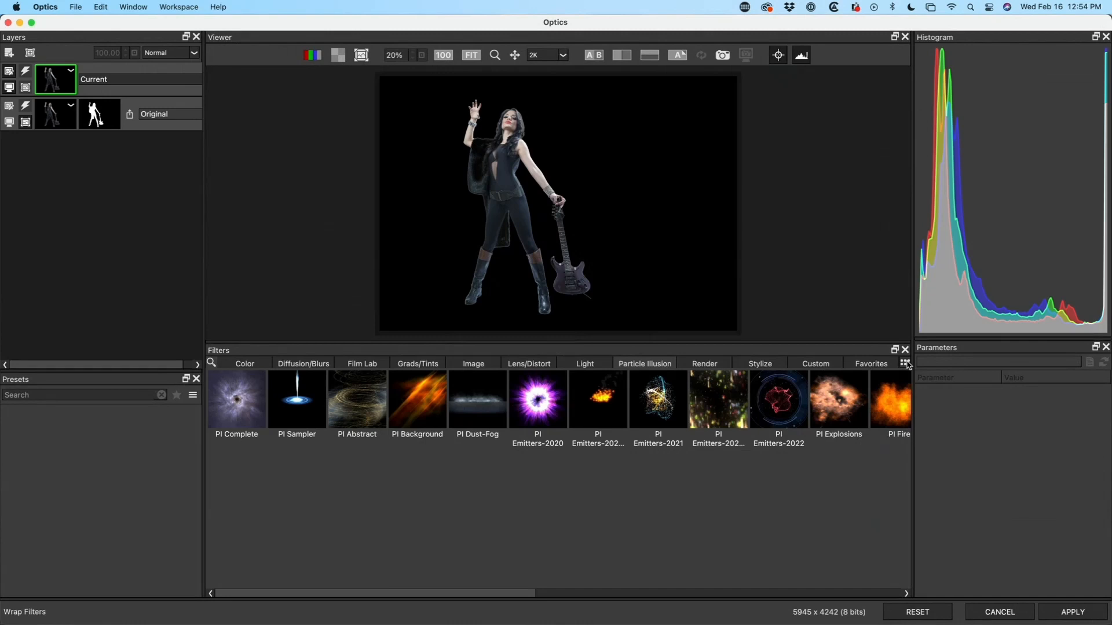
pyautogui.moveTo(521, 593)
pyautogui.mouseDown()
pyautogui.moveTo(549, 597)
pyautogui.moveTo(519, 596)
pyautogui.mouseUp()
pyautogui.moveTo(914, 363); pyautogui.dragTo(966, 364)
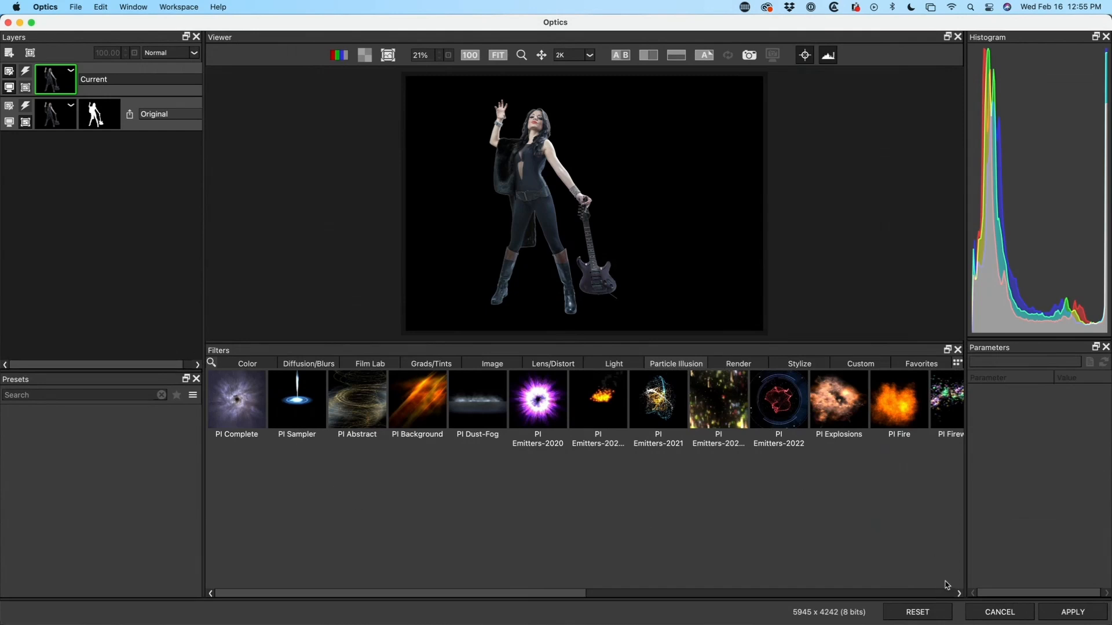
# Look through the available filters in the Particle Illusion, Stylize and Render categories
pyautogui.moveTo(489, 590); pyautogui.dragTo(955, 565)
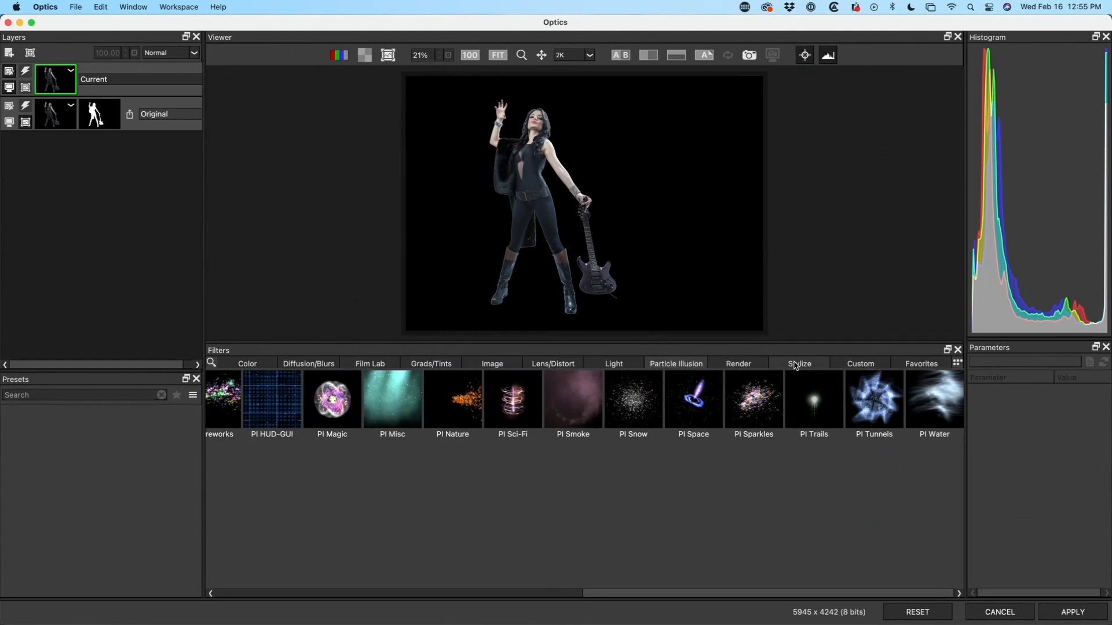
pyautogui.click(877, 365)
pyautogui.click(782, 366)
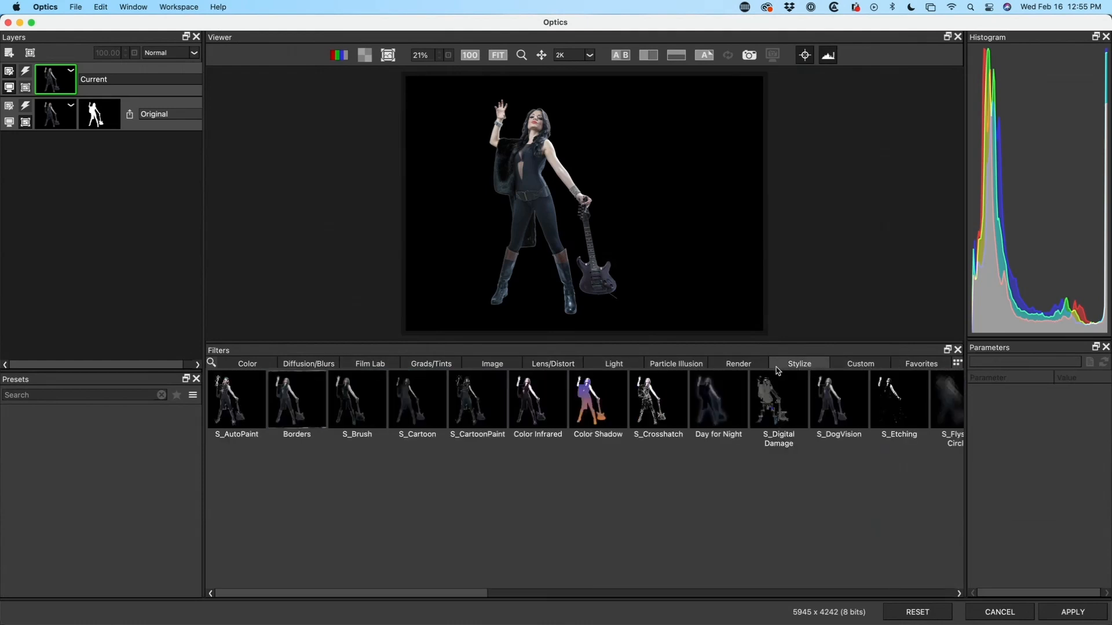
pyautogui.moveTo(418, 596); pyautogui.dragTo(1040, 579)
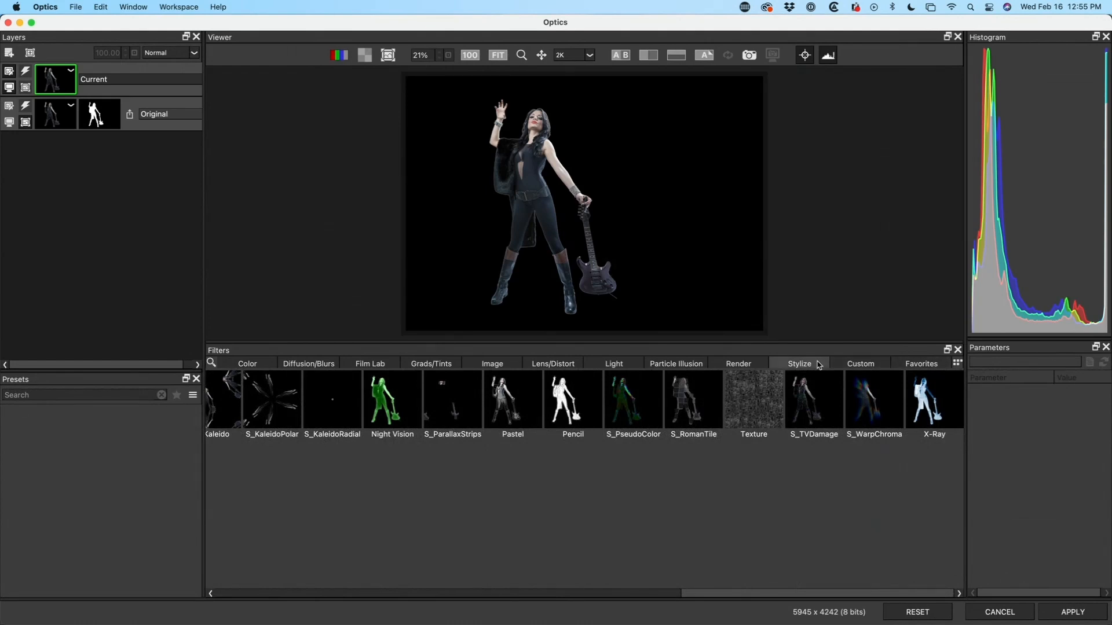
pyautogui.click(741, 363)
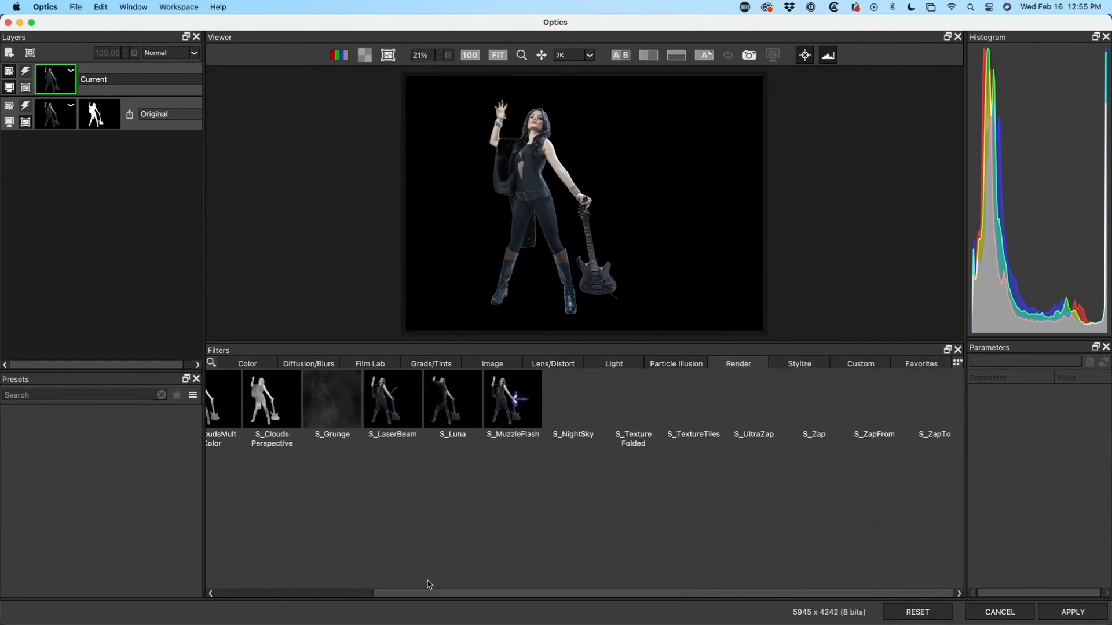
pyautogui.hscroll(-5, 383, 594)
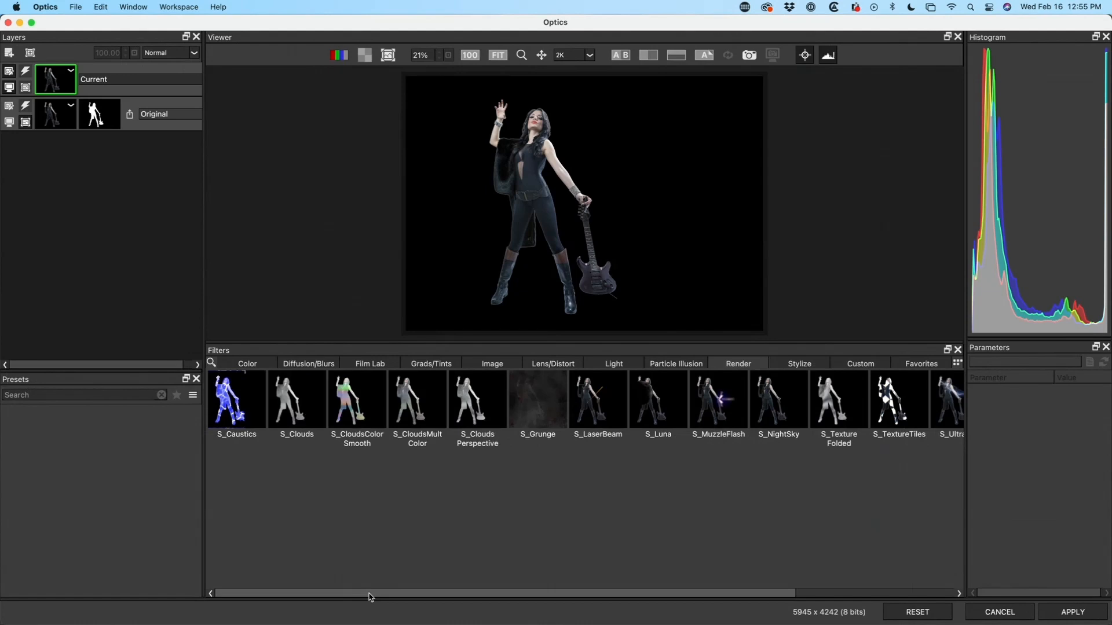
pyautogui.hscroll(5, 485, 589)
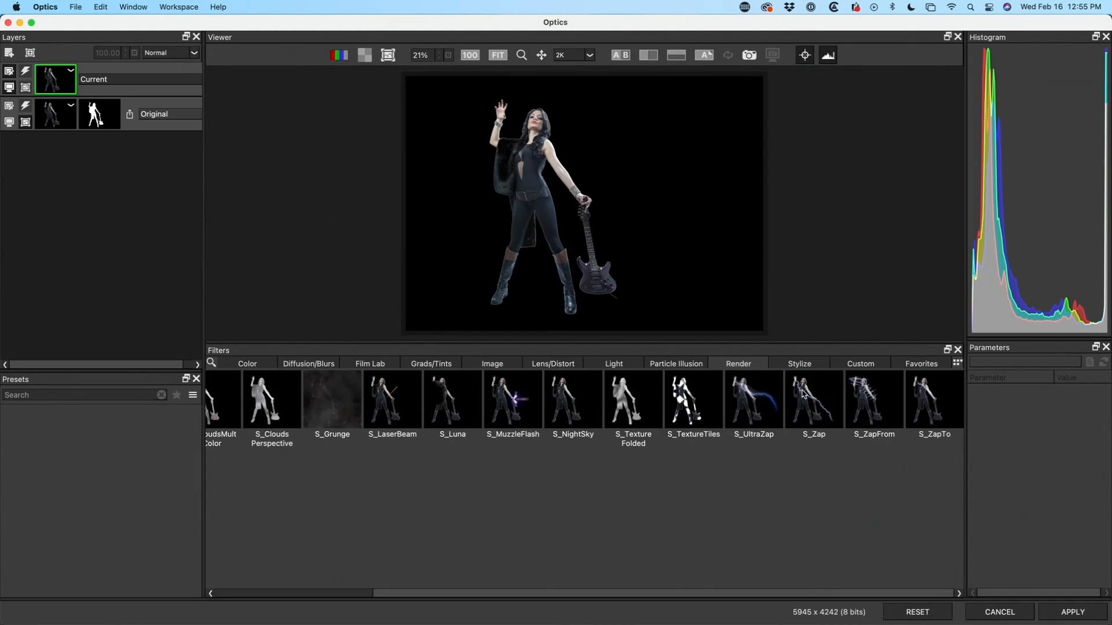
# Try S_Zap, replace it with S_UltraZap, and curve the lightning bolt from the woman's raised hand around to the guitar body
pyautogui.click(804, 394)
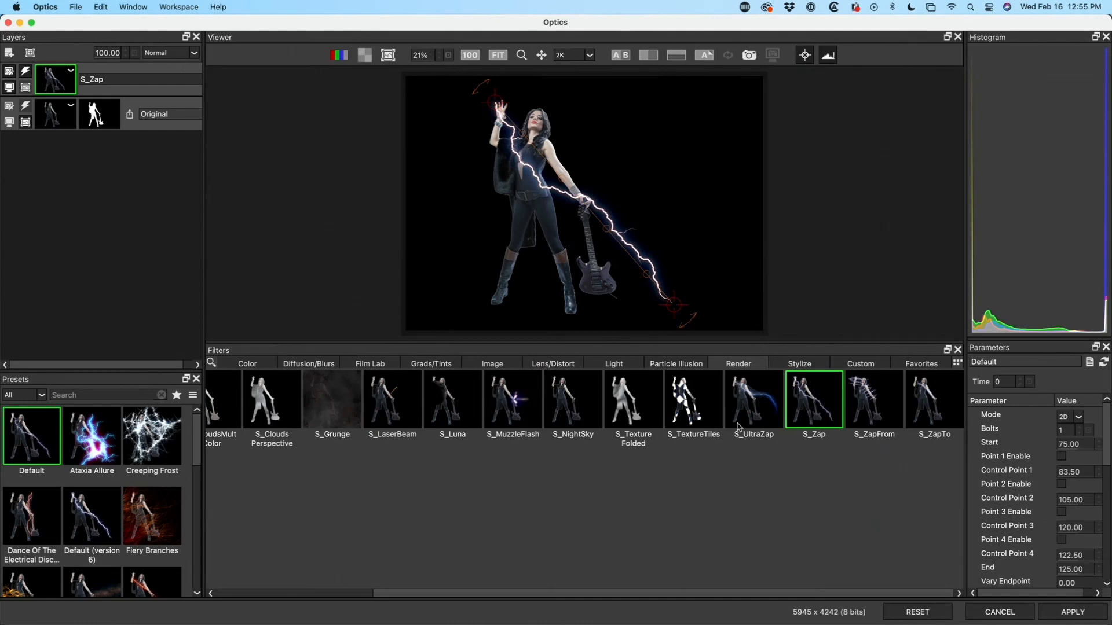
pyautogui.click(748, 404)
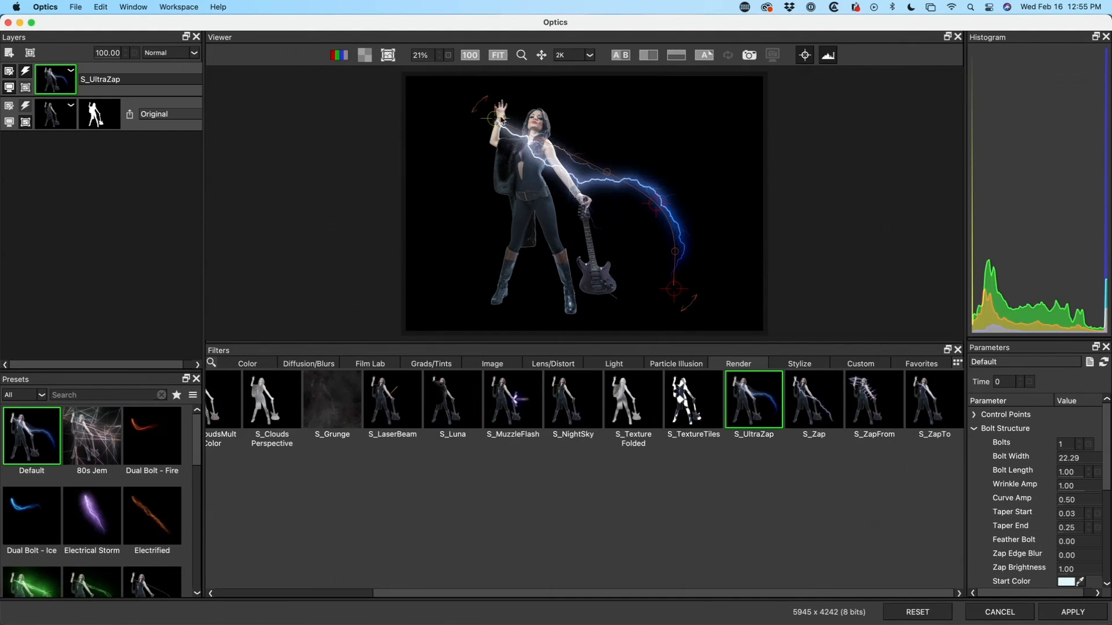
pyautogui.moveTo(498, 119); pyautogui.dragTo(504, 110)
pyautogui.moveTo(608, 169); pyautogui.dragTo(611, 140)
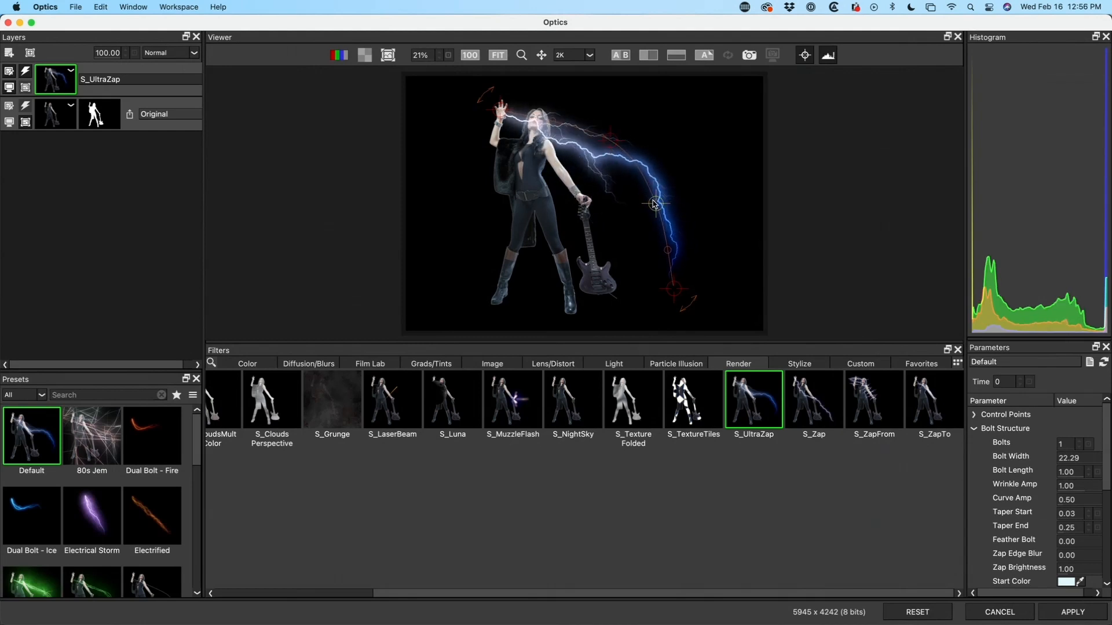
pyautogui.moveTo(654, 203); pyautogui.dragTo(626, 206)
pyautogui.moveTo(671, 288); pyautogui.dragTo(593, 288)
pyautogui.moveTo(626, 206); pyautogui.dragTo(636, 208)
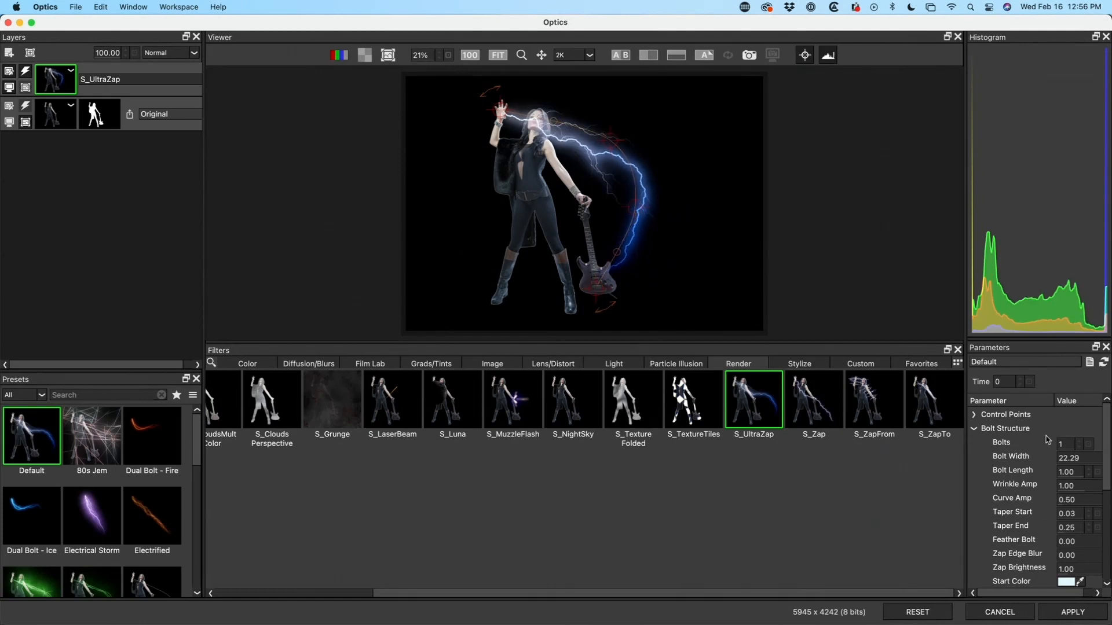
# Set the S_UltraZap bolts to 2 and their start color to a medium blue
pyautogui.hscroll(1, 1066, 439)
pyautogui.click(1069, 442)
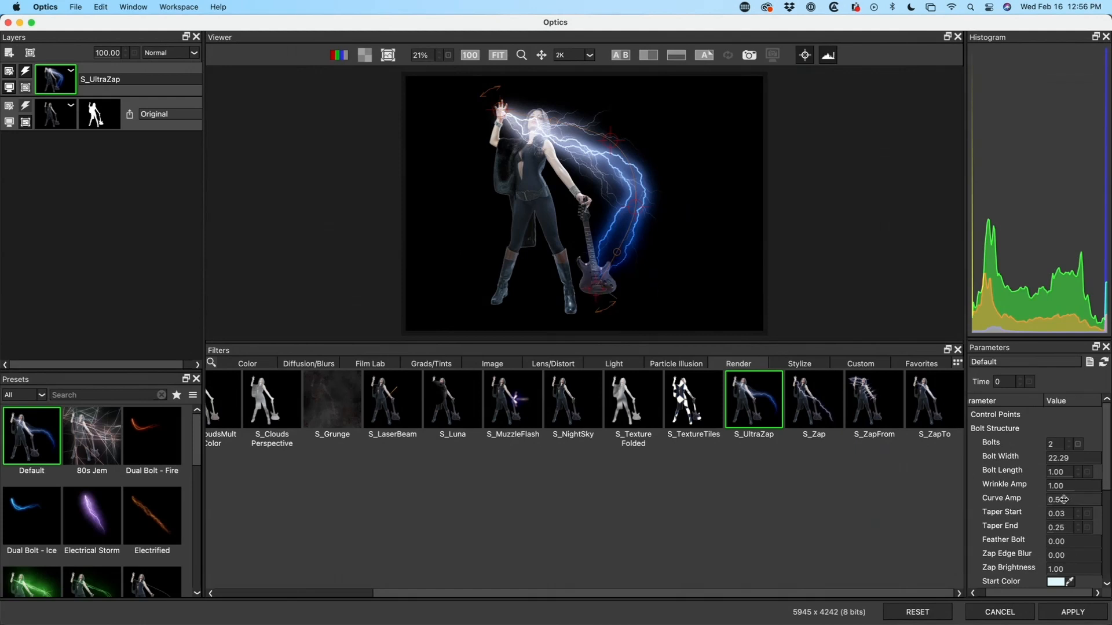
pyautogui.click(1055, 582)
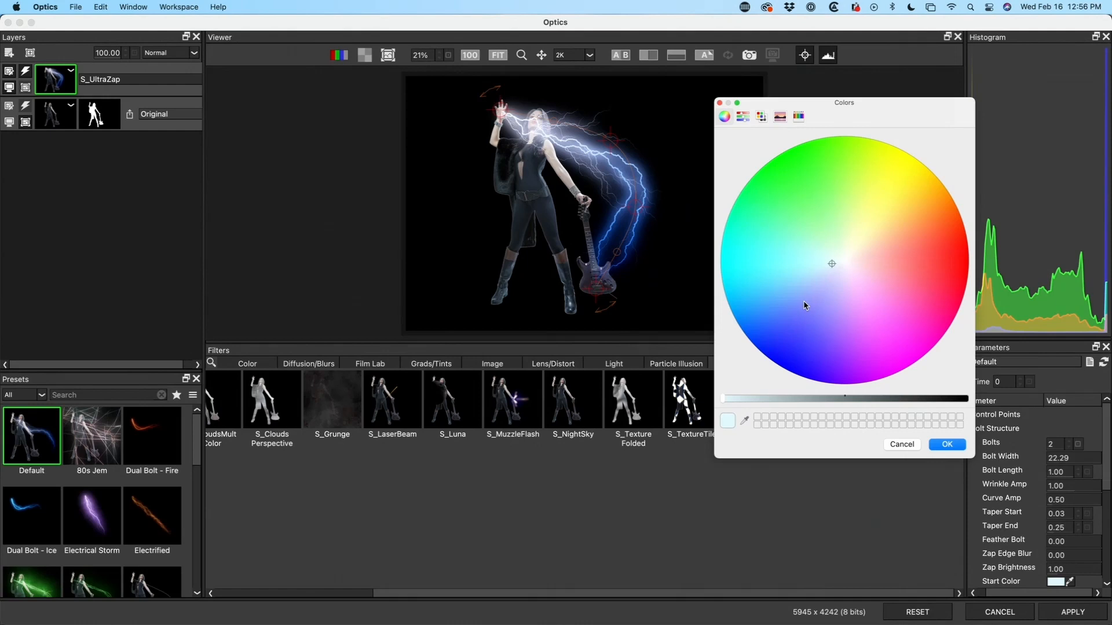
pyautogui.moveTo(805, 306); pyautogui.dragTo(795, 298)
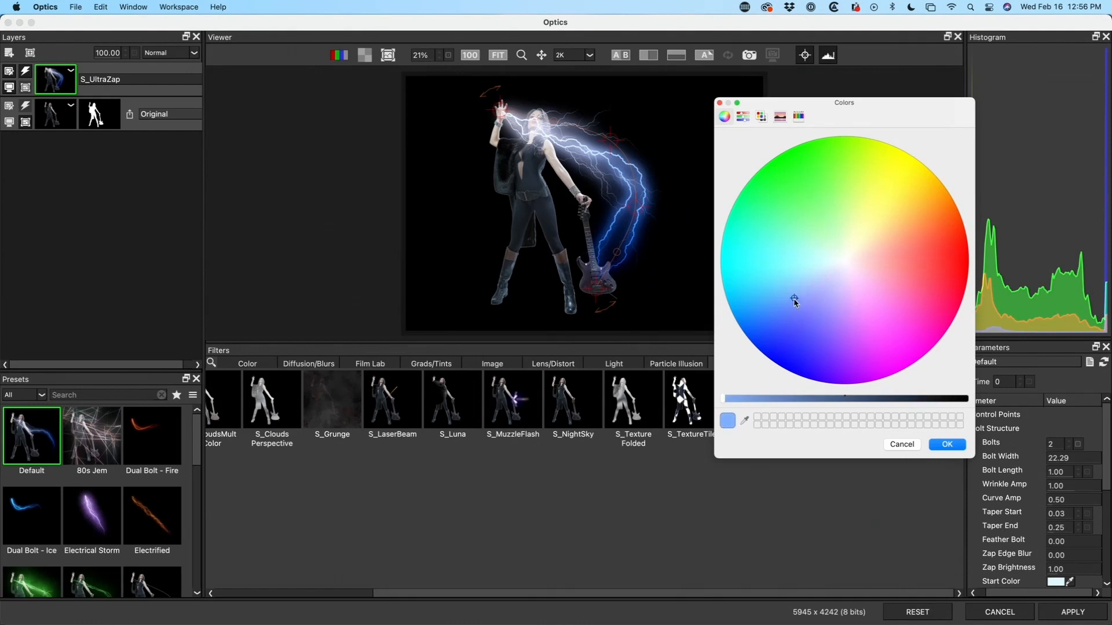
pyautogui.click(948, 446)
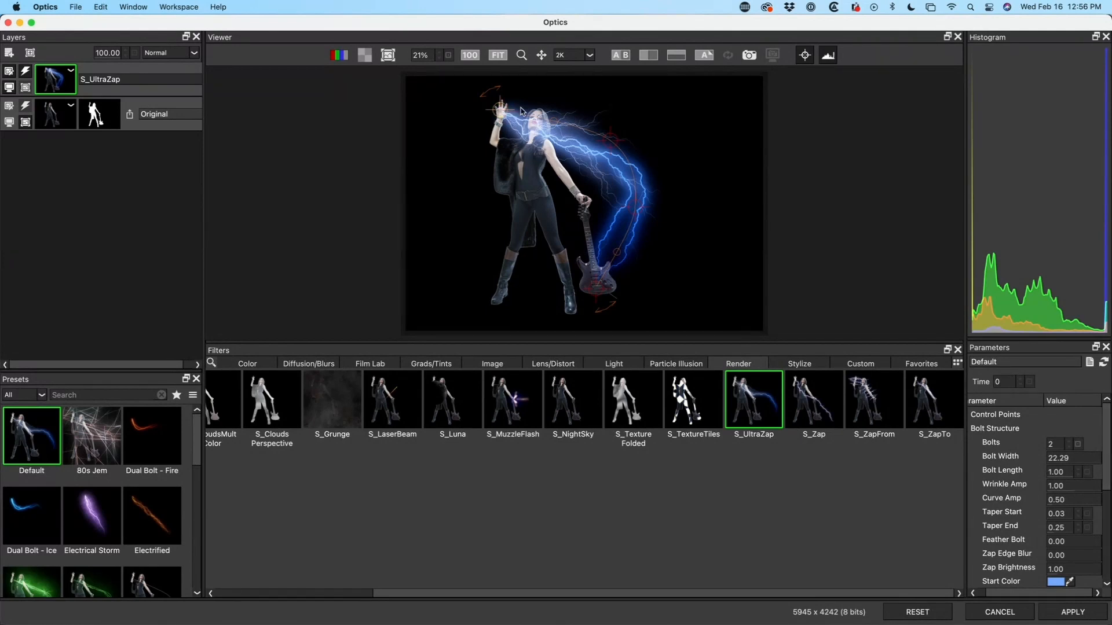
# Add a new layer above S_UltraZap and apply the PI Magic particle filter to it
pyautogui.click(524, 55)
pyautogui.click(524, 123)
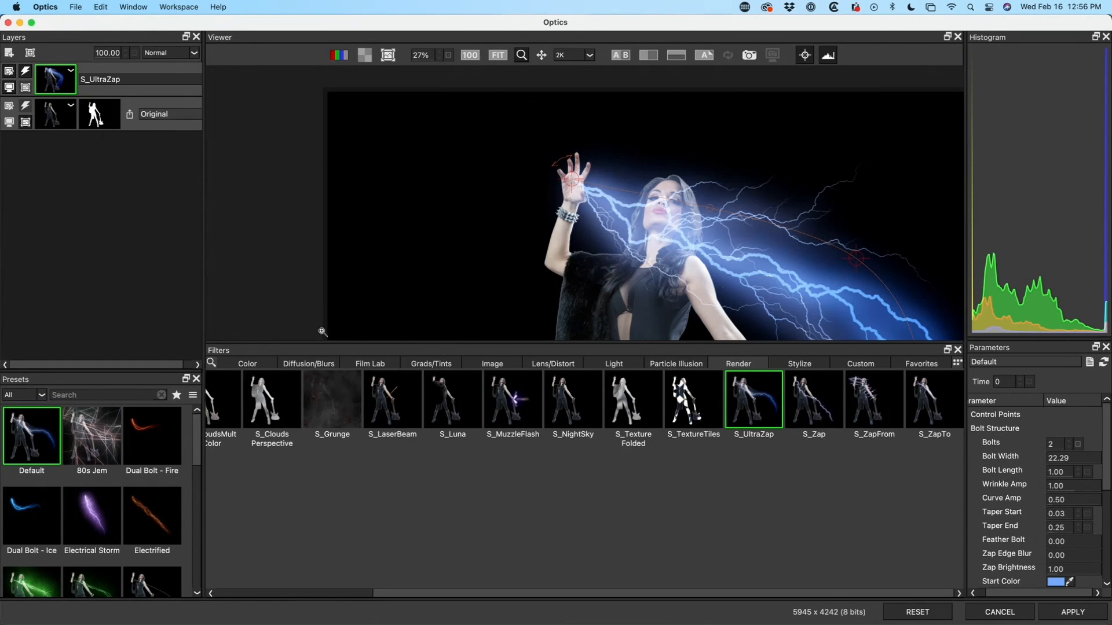
pyautogui.click(675, 364)
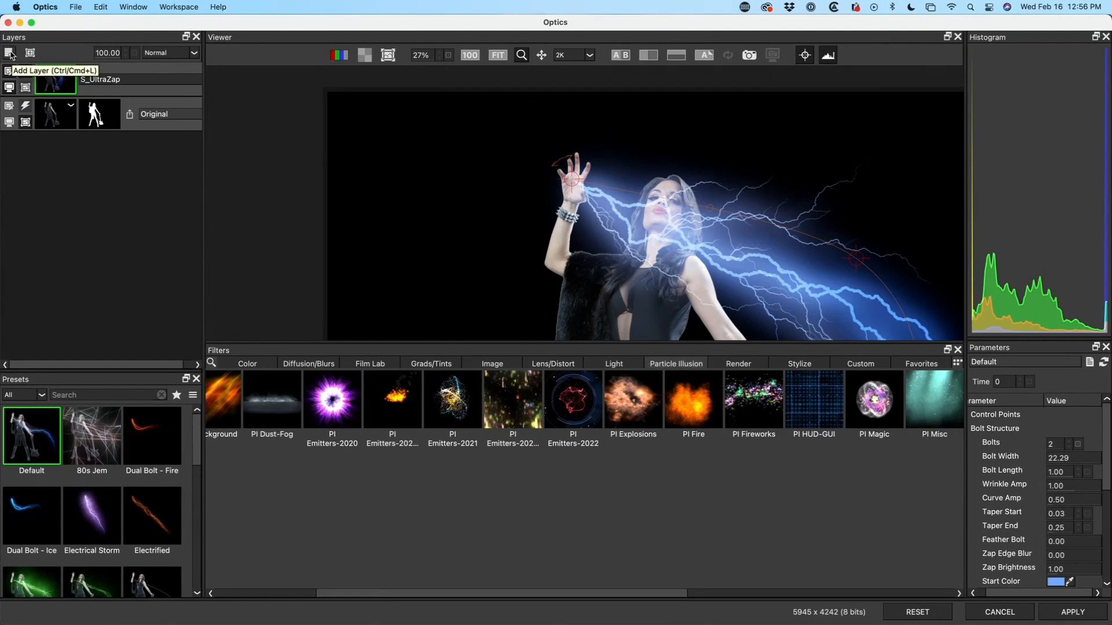
pyautogui.click(10, 54)
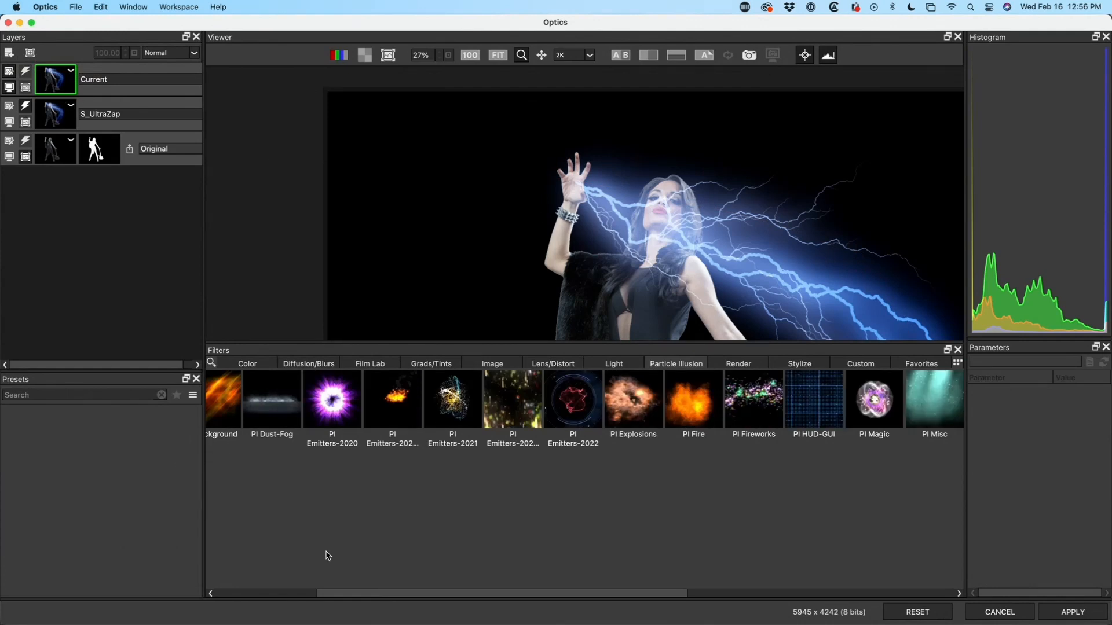
pyautogui.click(874, 408)
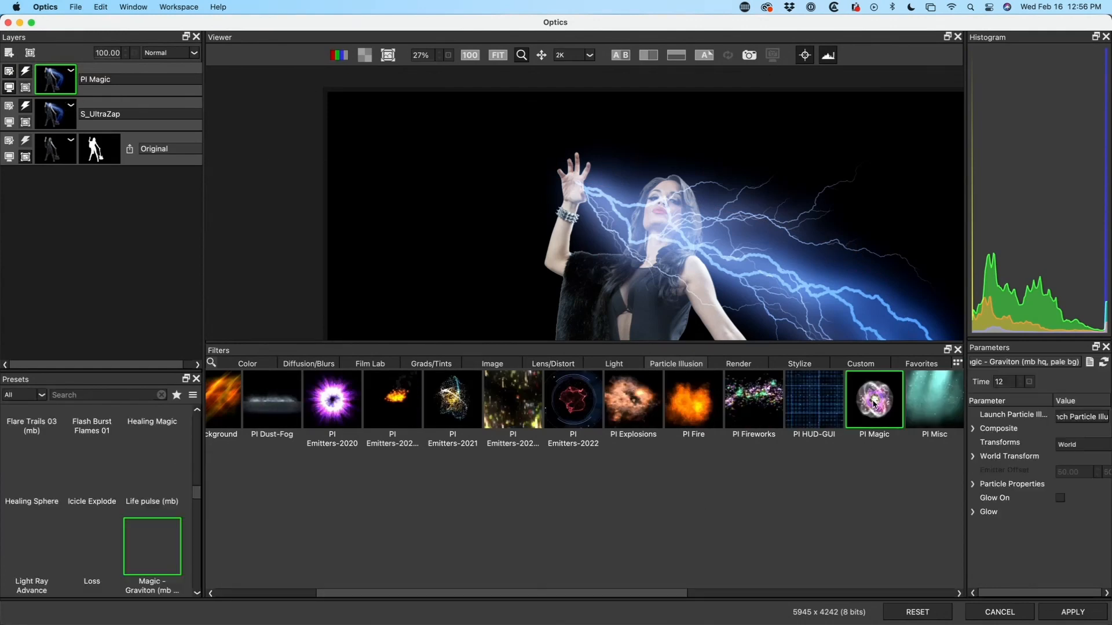
# Try the Healing Sphere and Life pulse (mb) presets on the PI Magic layer, and switch it to Icicle Explode
pyautogui.click(32, 467)
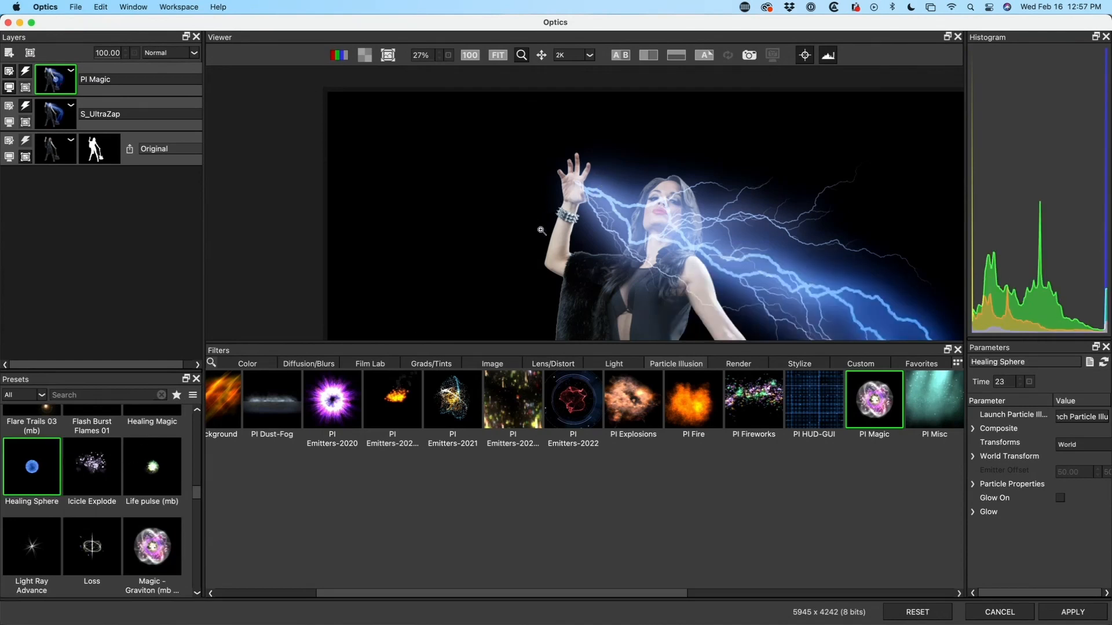
pyautogui.click(152, 469)
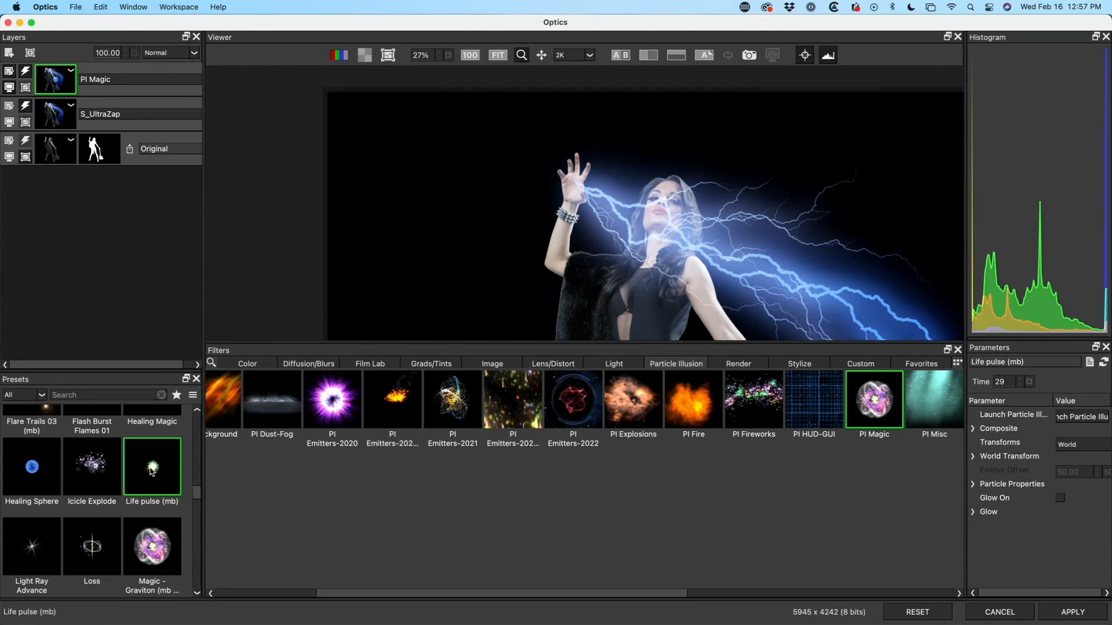
pyautogui.click(104, 468)
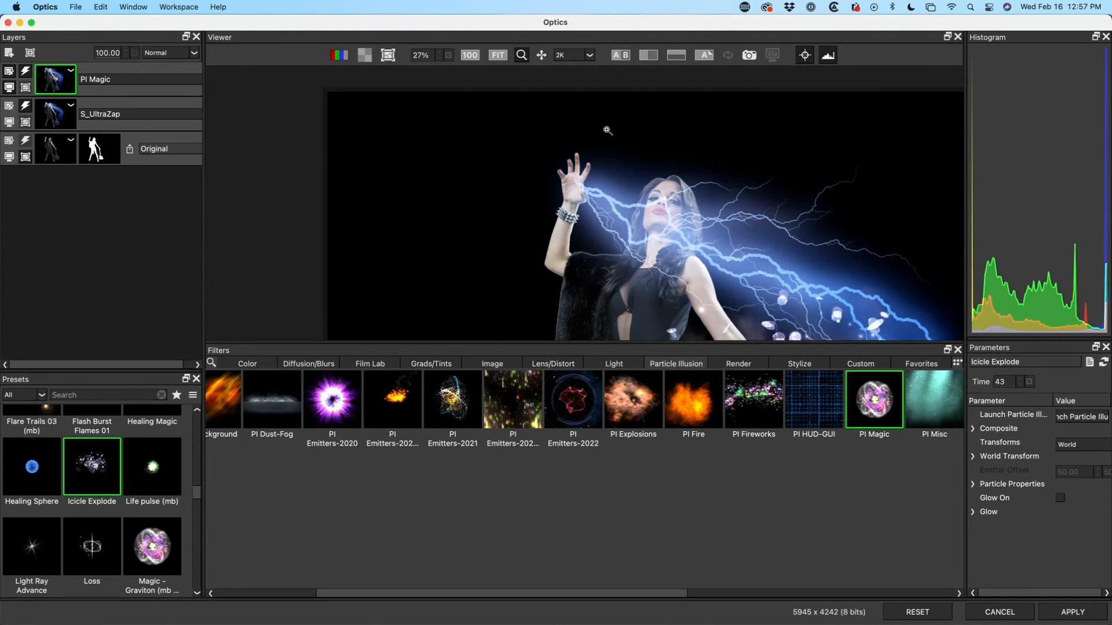
pyautogui.click(497, 55)
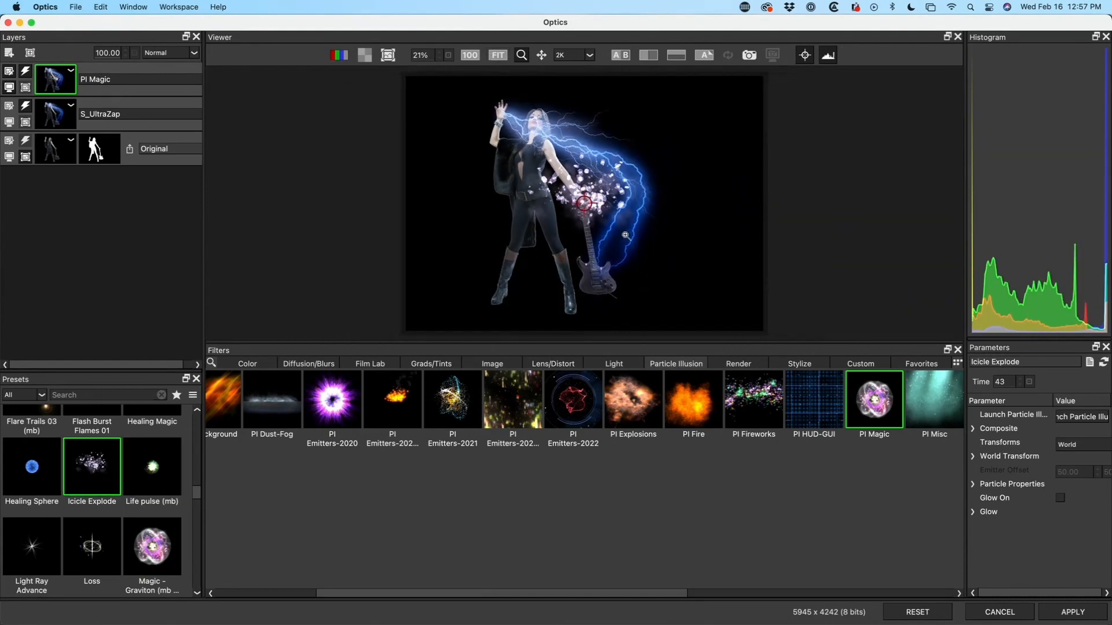
pyautogui.scroll(1, 584, 203)
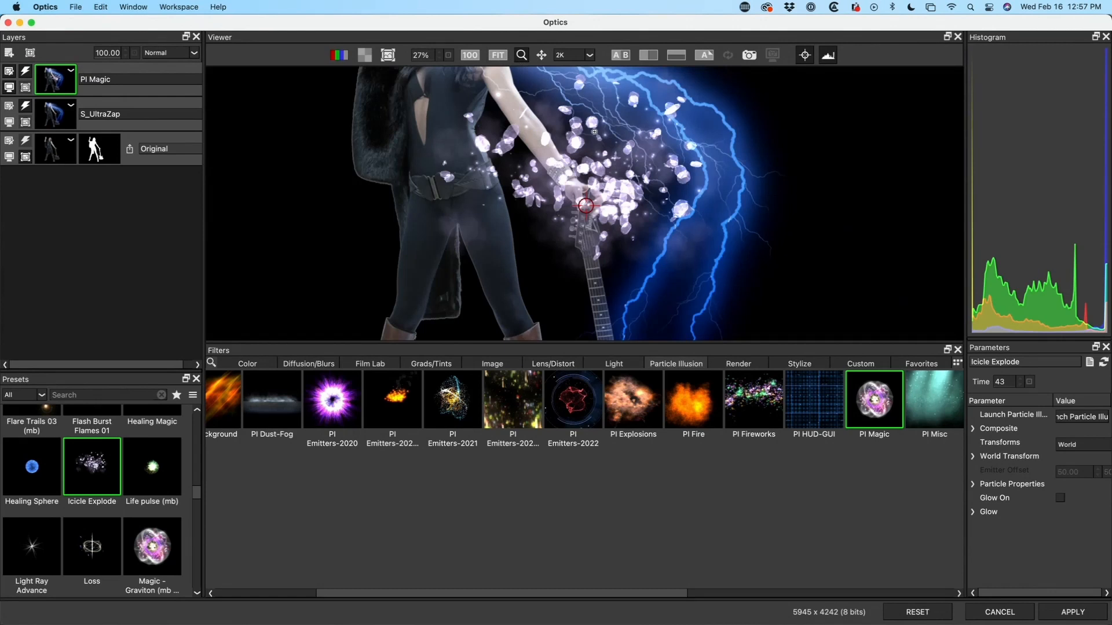
# Reposition the Icicle Explode particles so they burst from the woman's raised hand
pyautogui.click(541, 55)
pyautogui.moveTo(585, 206); pyautogui.dragTo(569, 238)
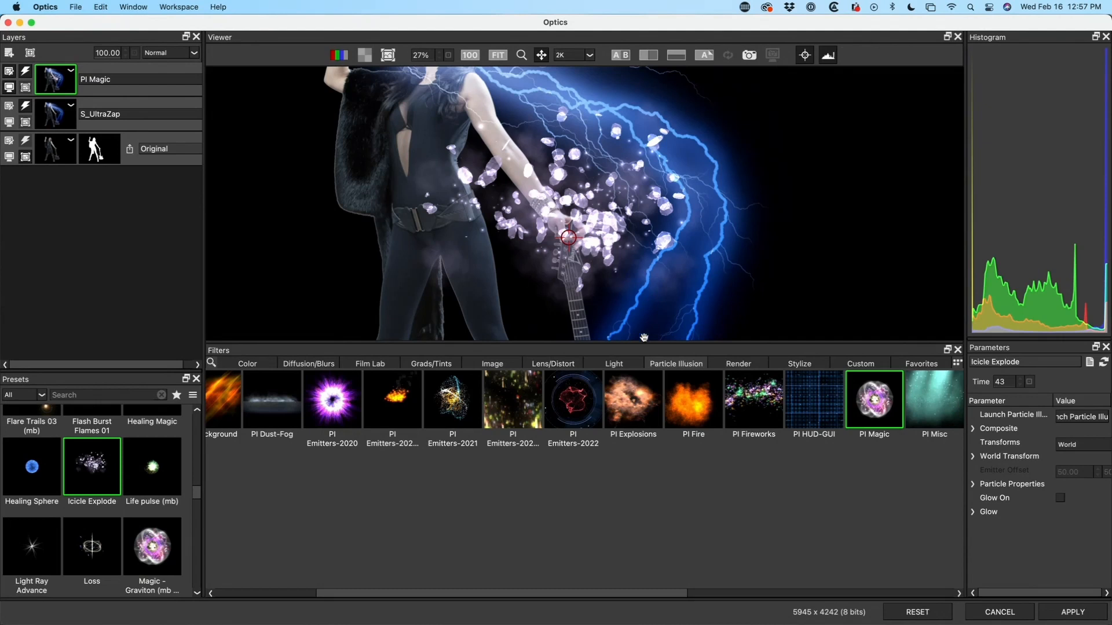
pyautogui.click(521, 55)
pyautogui.click(497, 55)
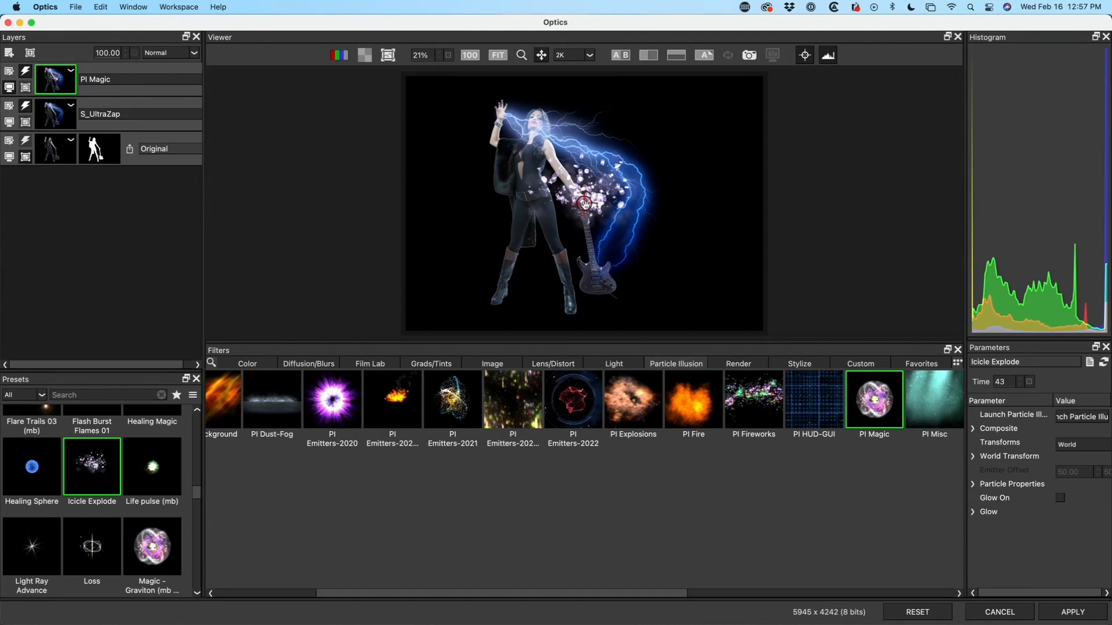
pyautogui.moveTo(584, 203); pyautogui.dragTo(578, 205)
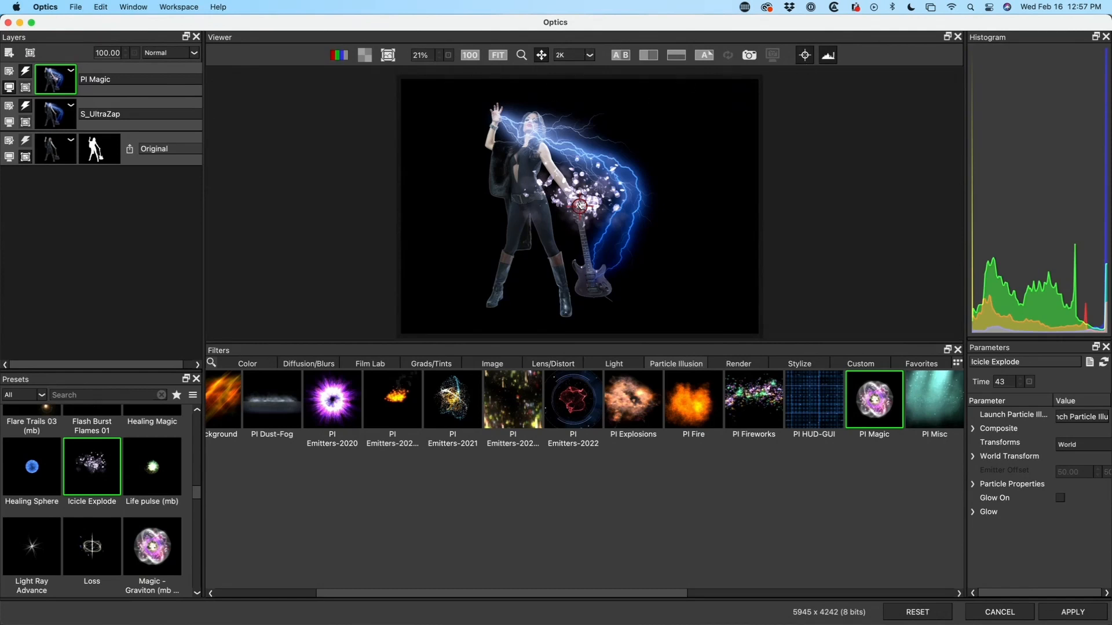
pyautogui.moveTo(580, 204)
pyautogui.mouseDown()
pyautogui.moveTo(570, 191)
pyautogui.moveTo(569, 203)
pyautogui.mouseUp()
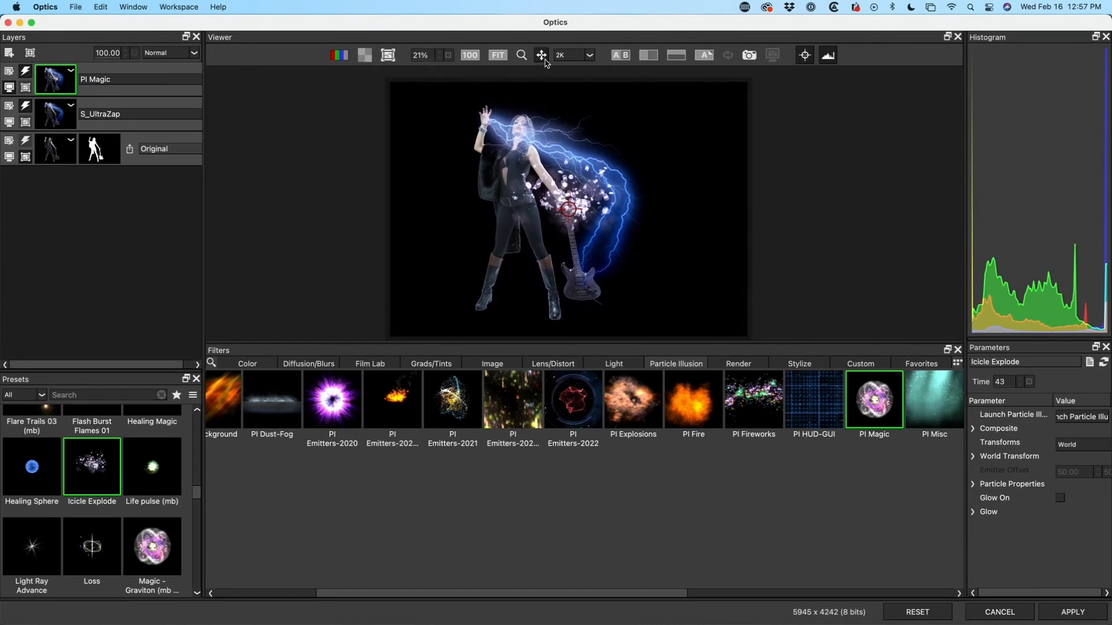
pyautogui.moveTo(569, 210)
pyautogui.mouseDown()
pyautogui.moveTo(510, 153)
pyautogui.moveTo(539, 185)
pyautogui.mouseUp()
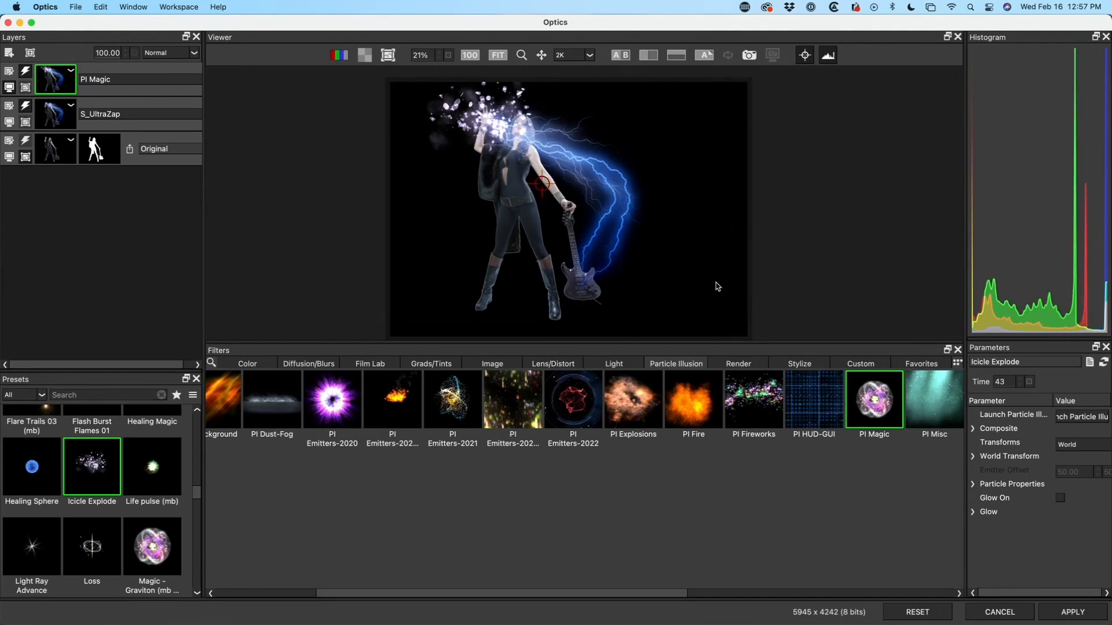
# Enlarge the viewer, switch the PI Magic layer to the Healing Sphere preset and centre the sphere on the raised hand
pyautogui.moveTo(708, 341); pyautogui.dragTo(709, 432)
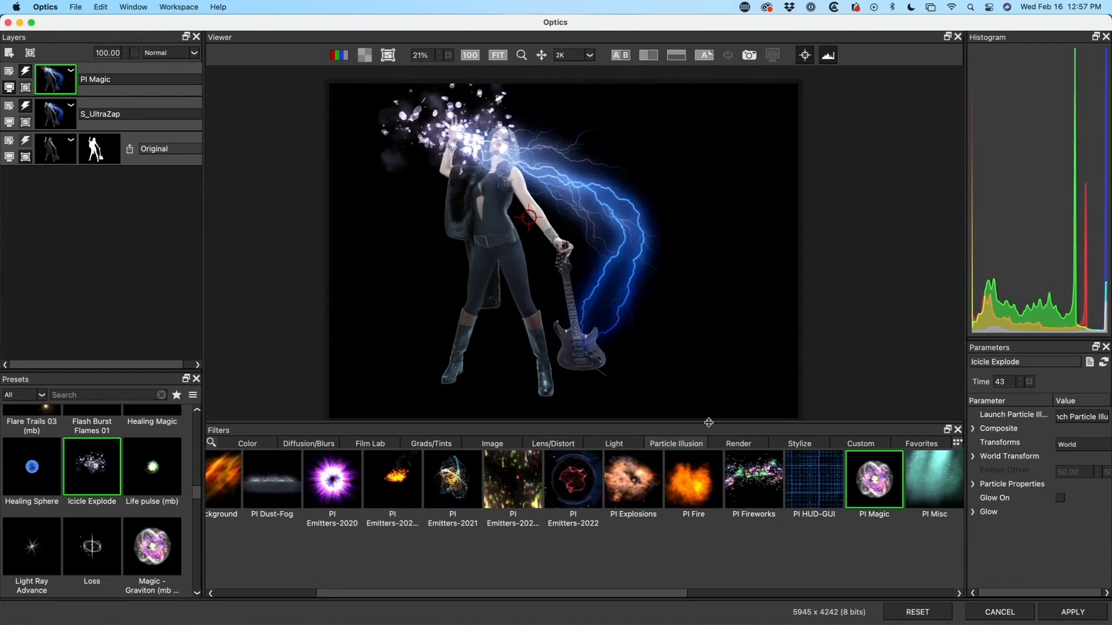
pyautogui.click(26, 475)
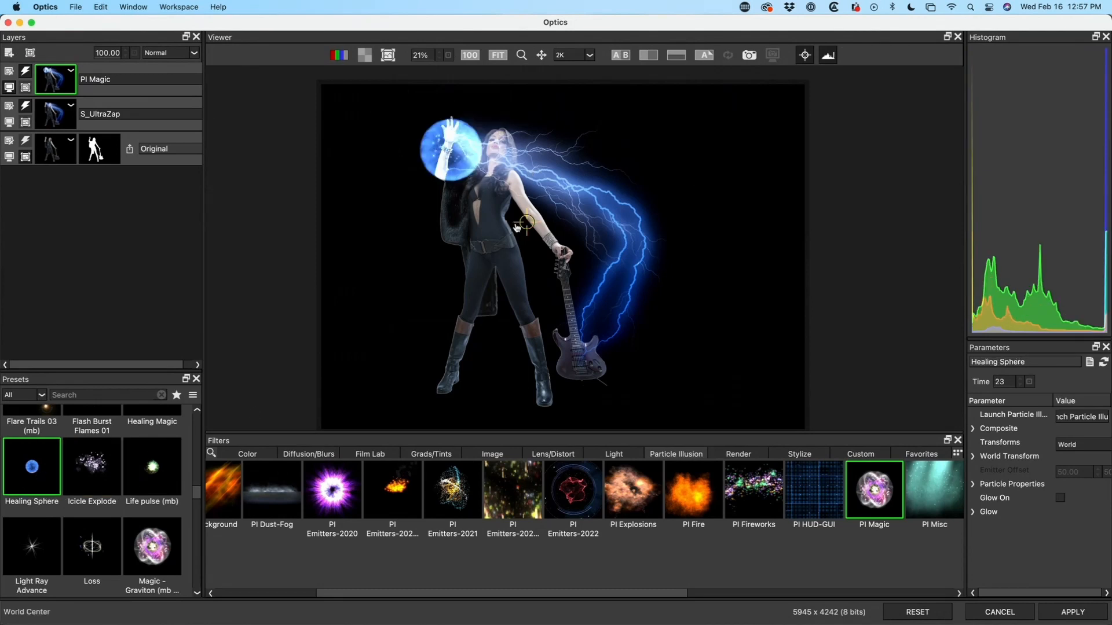
pyautogui.moveTo(527, 222); pyautogui.dragTo(527, 216)
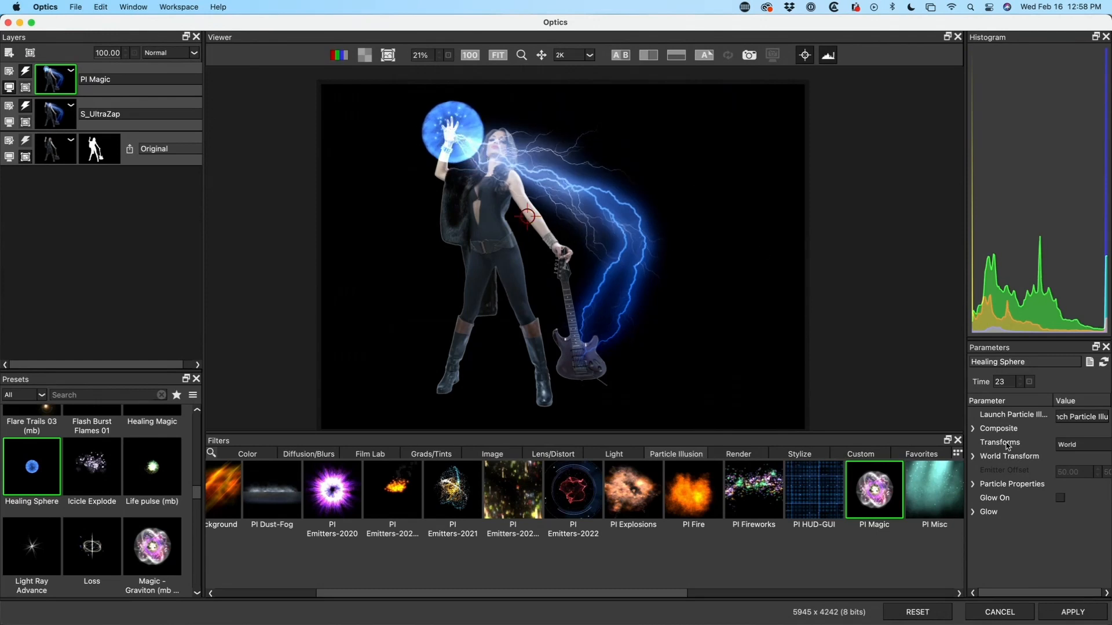
# Shrink the particle effect around the hand by setting its world transform Master Scale to 56
pyautogui.click(973, 429)
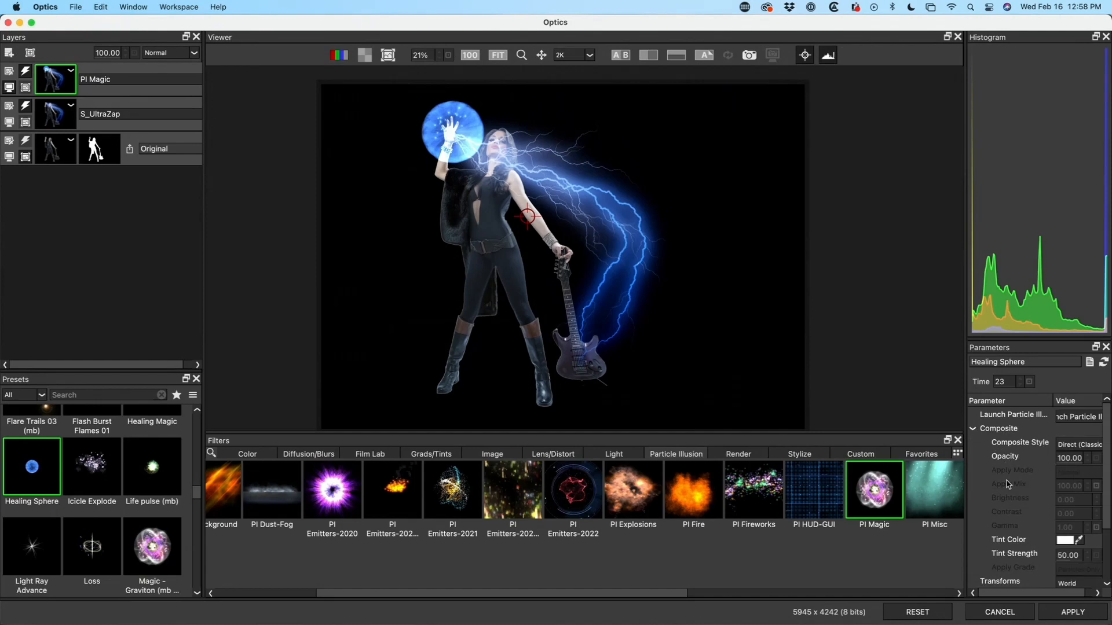
pyautogui.click(974, 429)
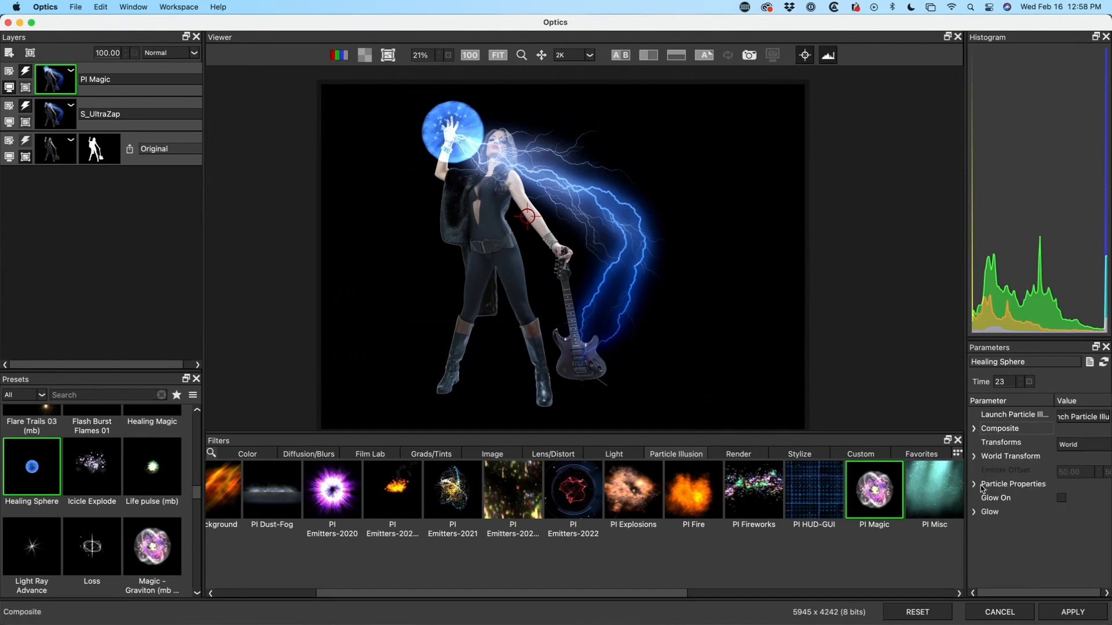
pyautogui.click(974, 458)
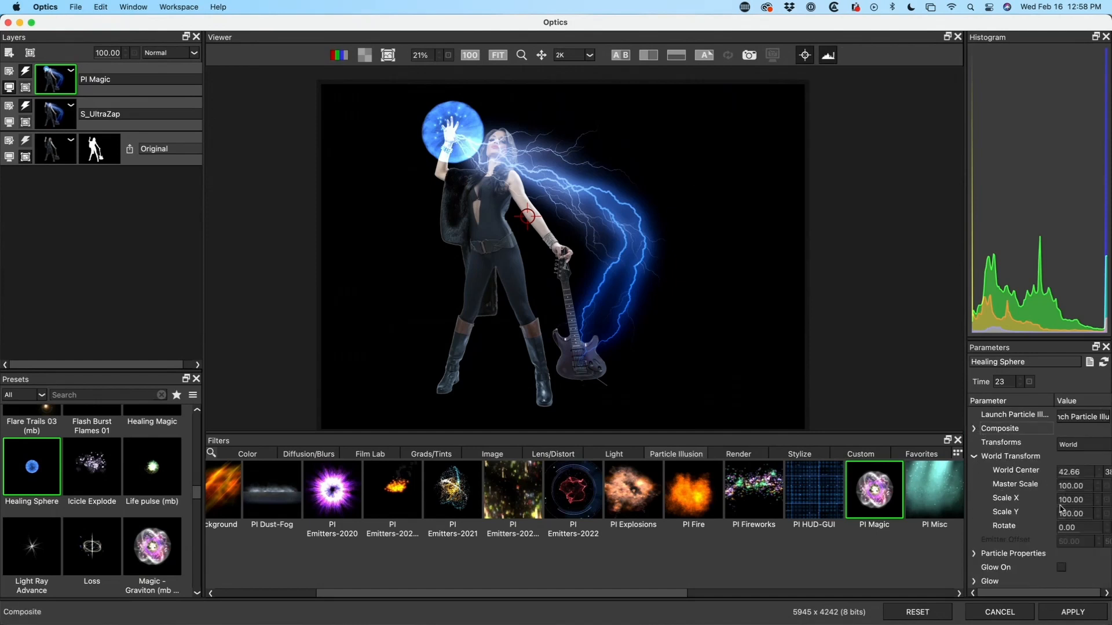
pyautogui.moveTo(1072, 486); pyautogui.dragTo(1036, 487)
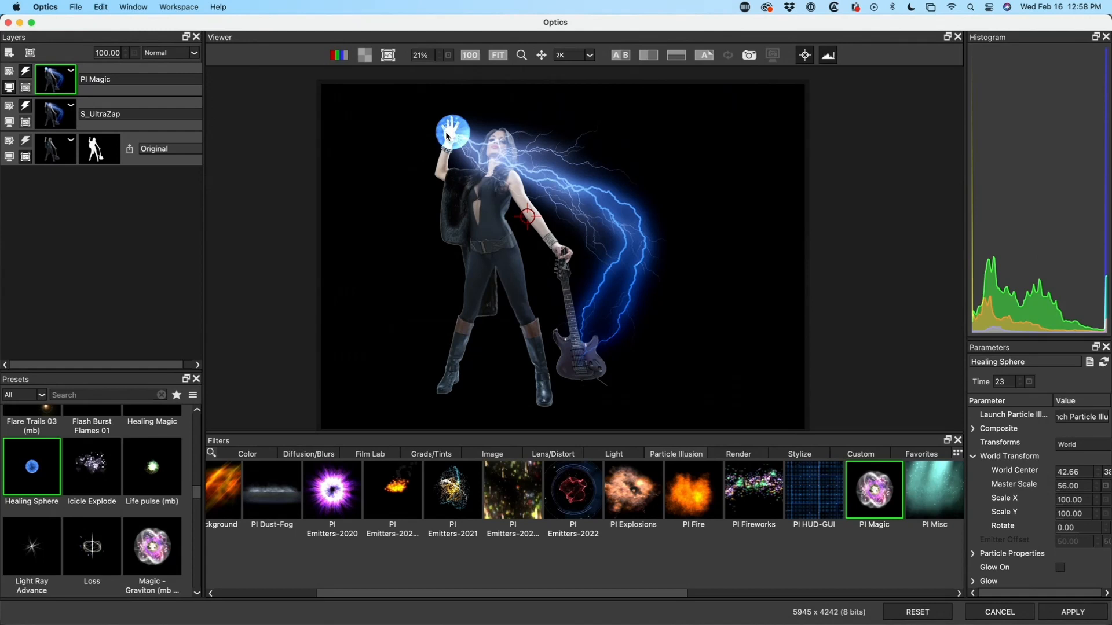
# Try the Life pulse (mb), Loss, Magic - Heal 2 and Magic Blast 01 presets on the PI Magic layer
pyautogui.click(160, 480)
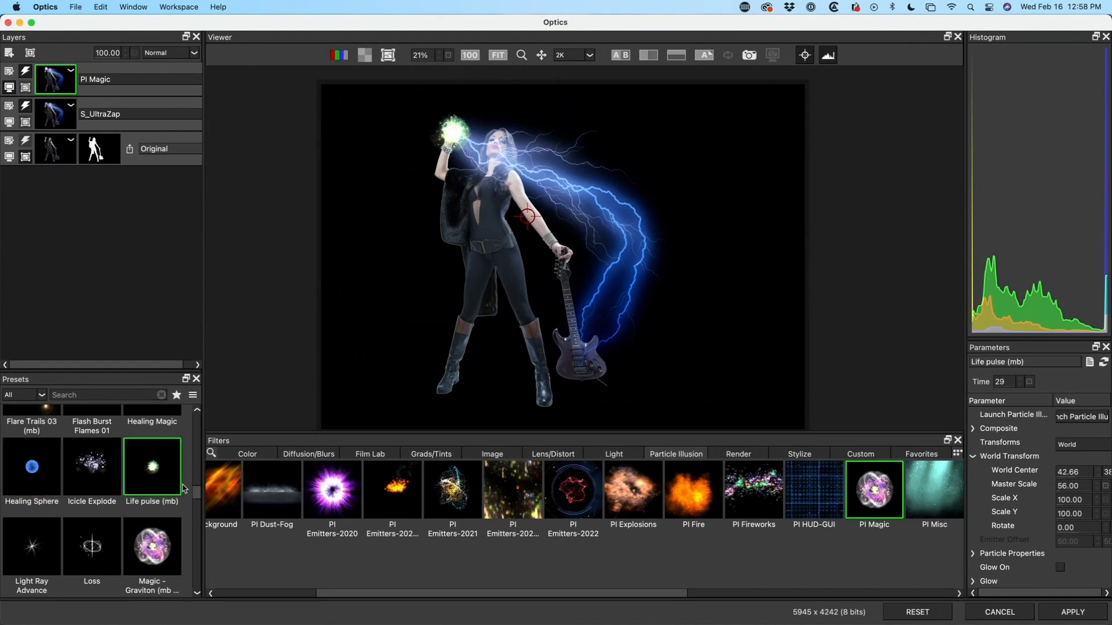
pyautogui.scroll(-2, 173, 498)
pyautogui.click(162, 494)
pyautogui.click(97, 492)
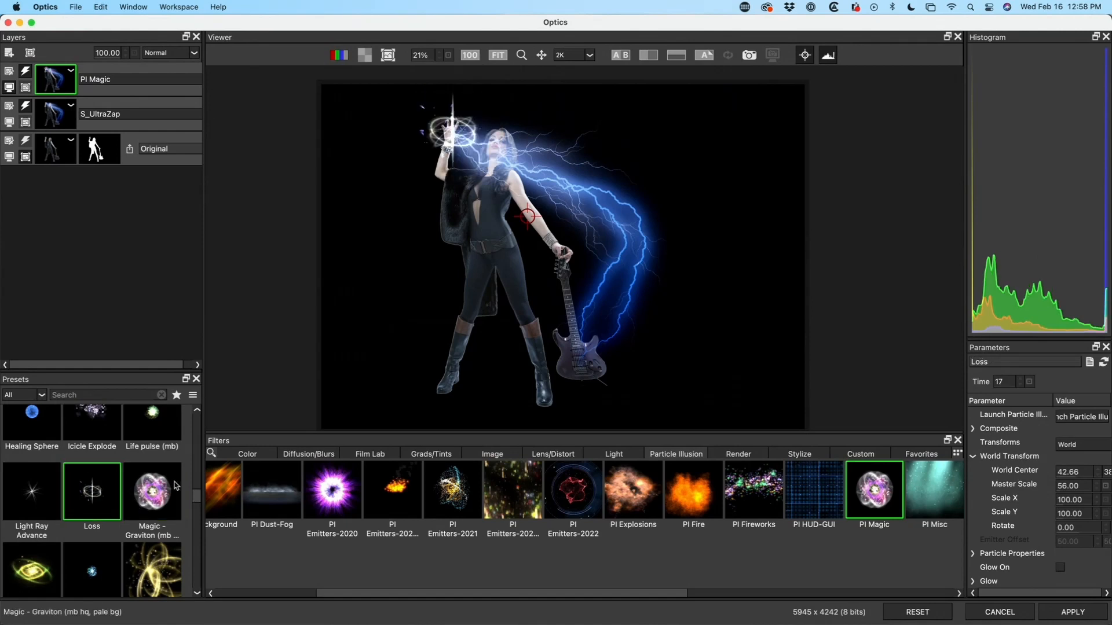
pyautogui.scroll(-4, 196, 497)
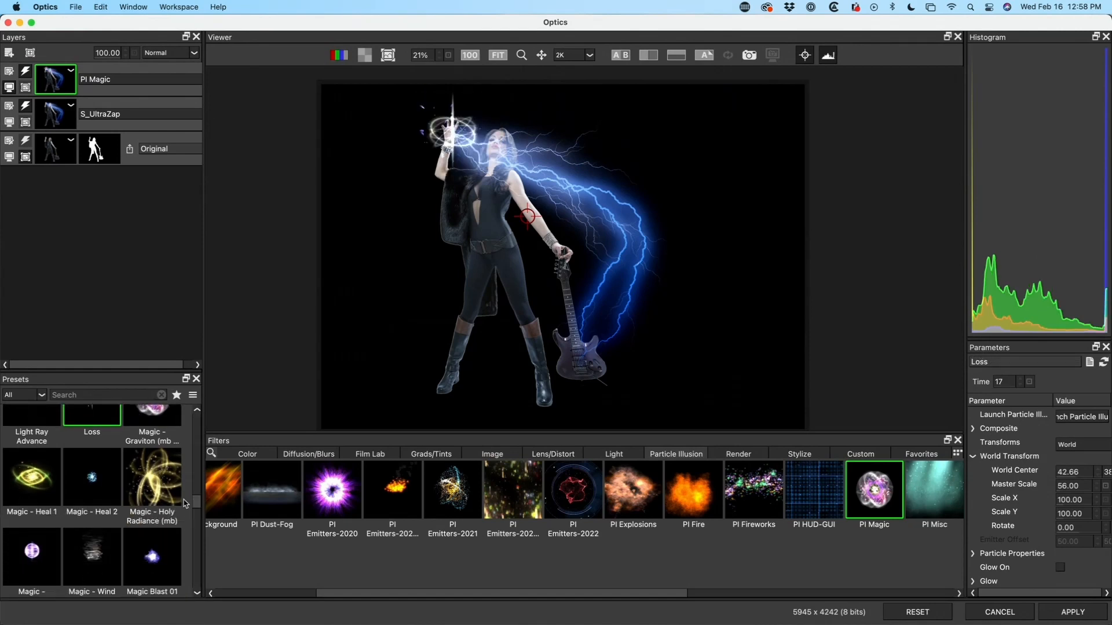
pyautogui.click(94, 487)
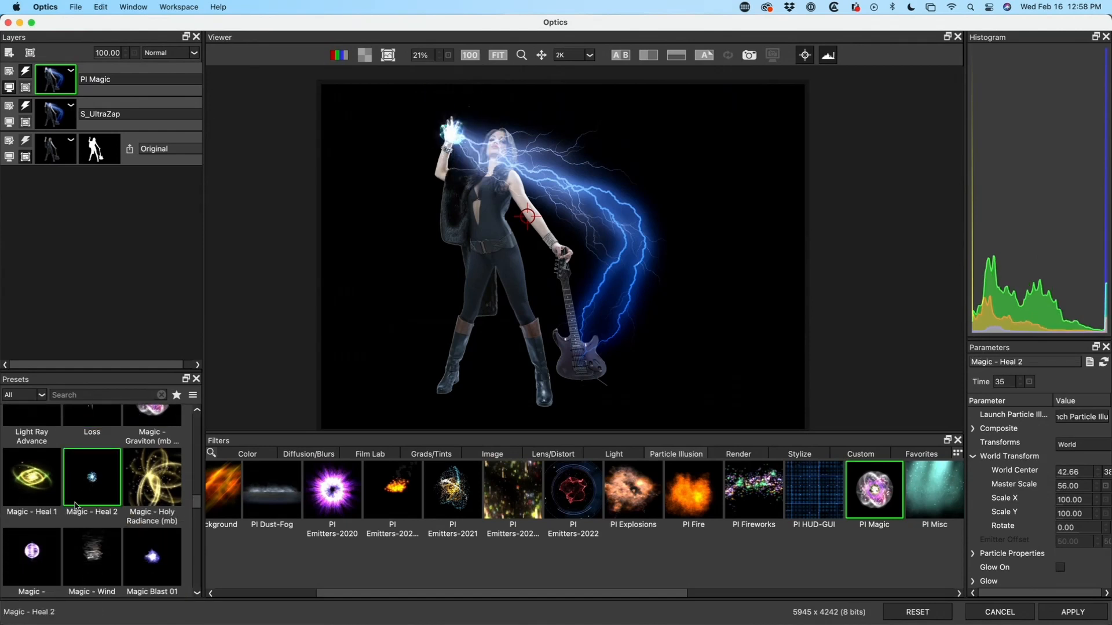
pyautogui.click(41, 556)
pyautogui.scroll(-1, 138, 559)
pyautogui.click(151, 553)
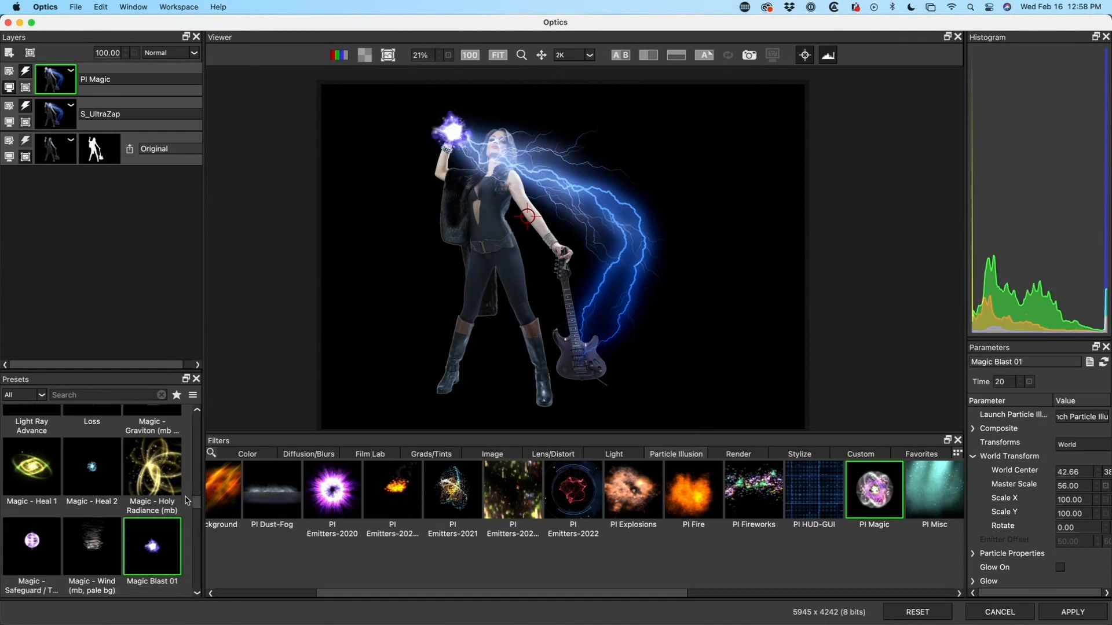
# Try the Magic Pool 01a, Magical Cell, Orbing Beam and Rage of Earth 02 presets on the PI Magic layer
pyautogui.scroll(-8, 189, 513)
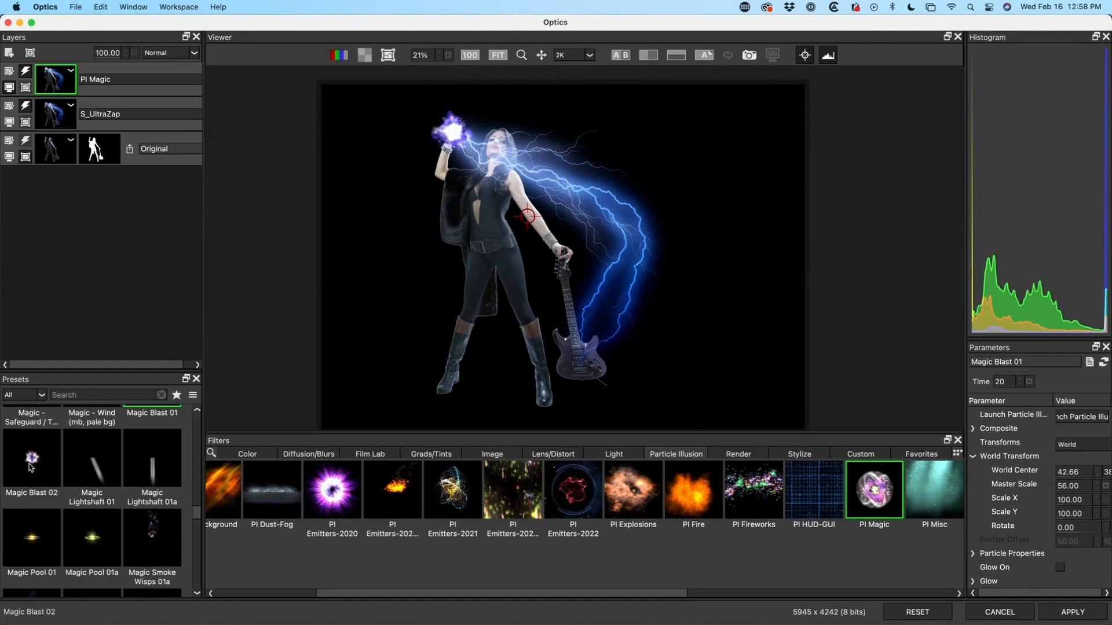
pyautogui.click(58, 537)
pyautogui.click(93, 537)
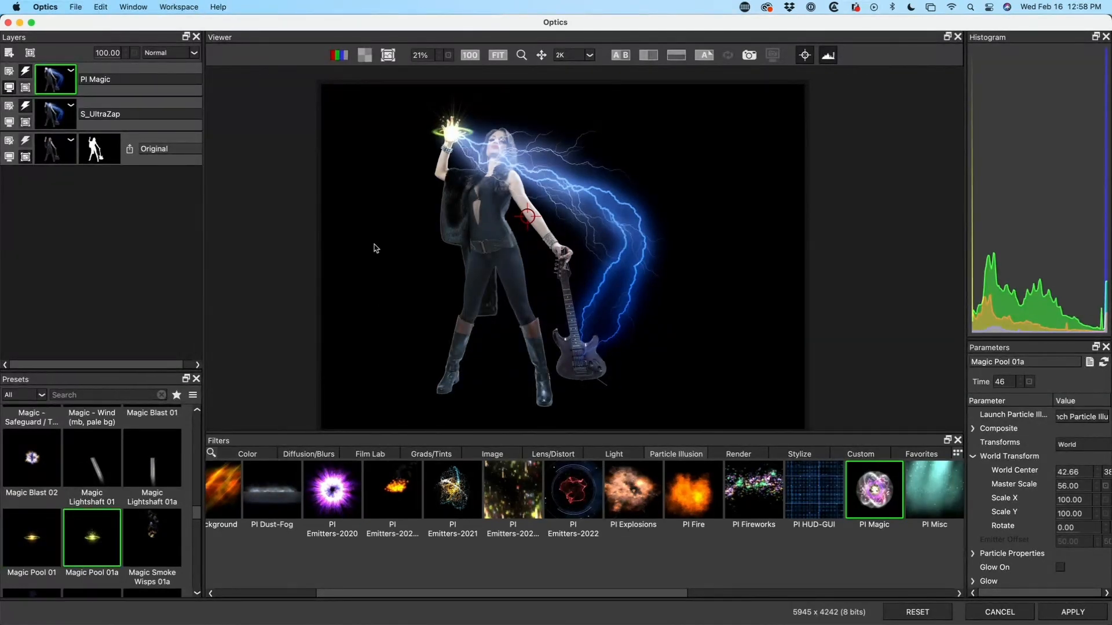
pyautogui.scroll(-3, 154, 521)
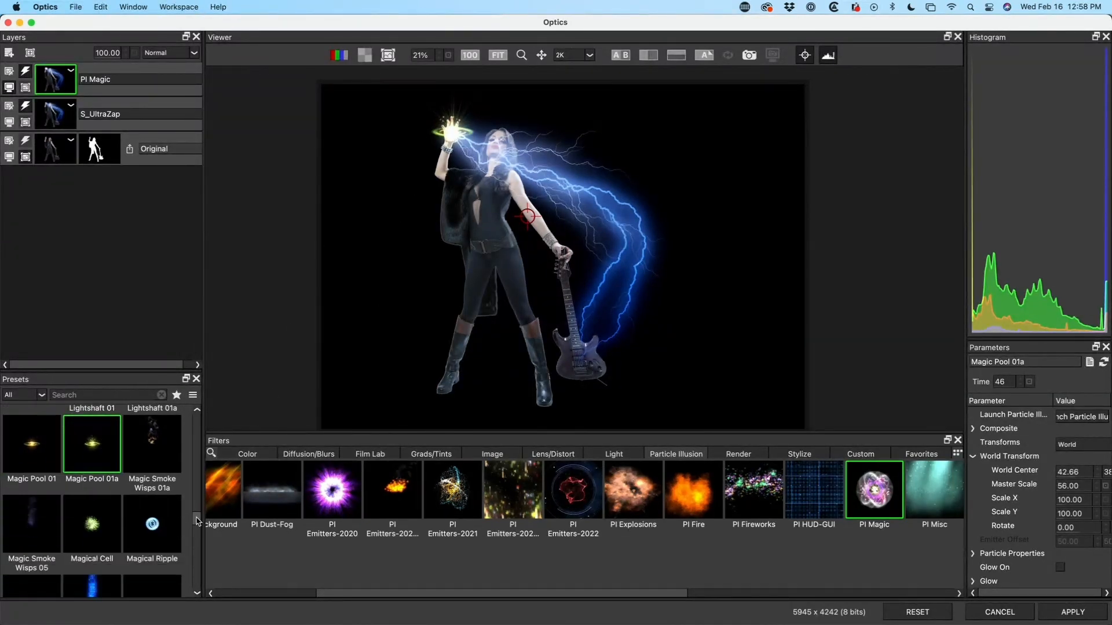
pyautogui.click(92, 524)
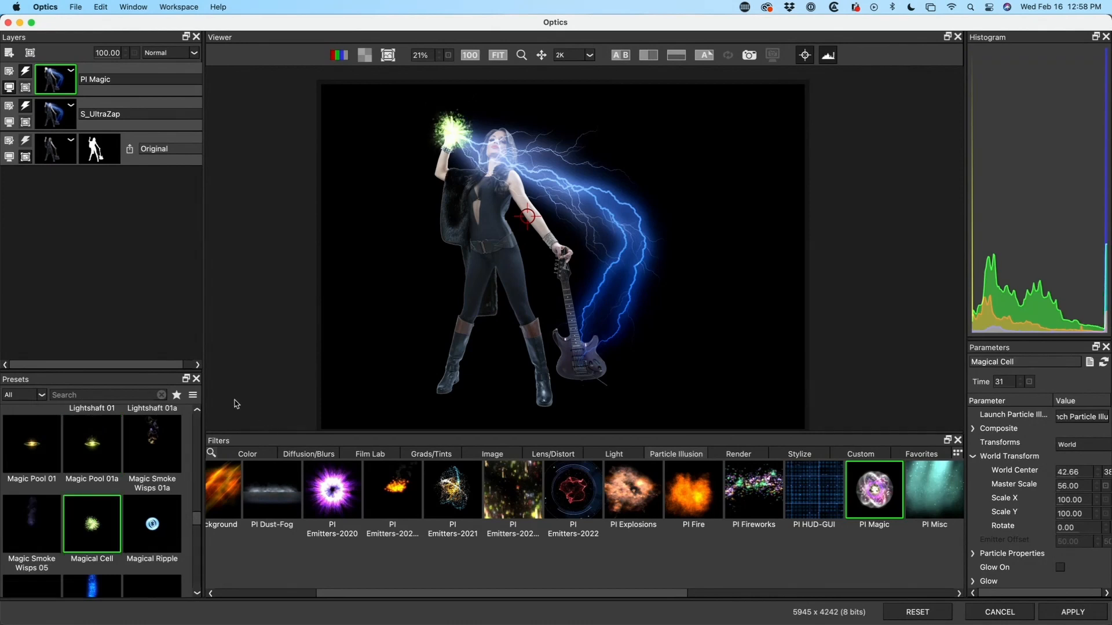
pyautogui.scroll(-5, 186, 517)
pyautogui.click(95, 478)
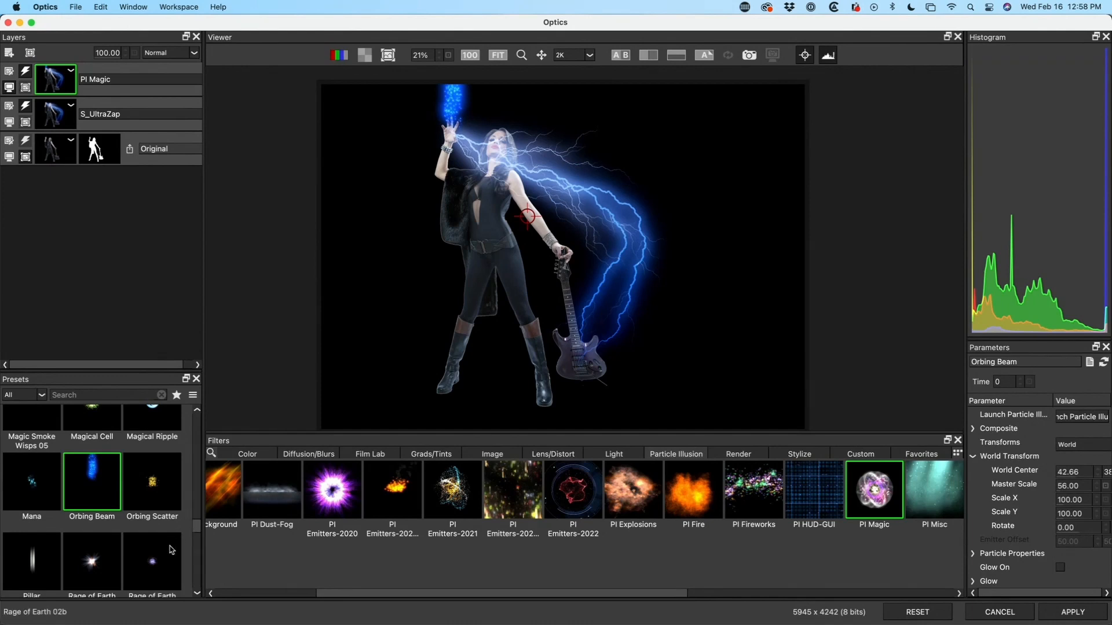
pyautogui.click(92, 559)
pyautogui.scroll(-1, 92, 556)
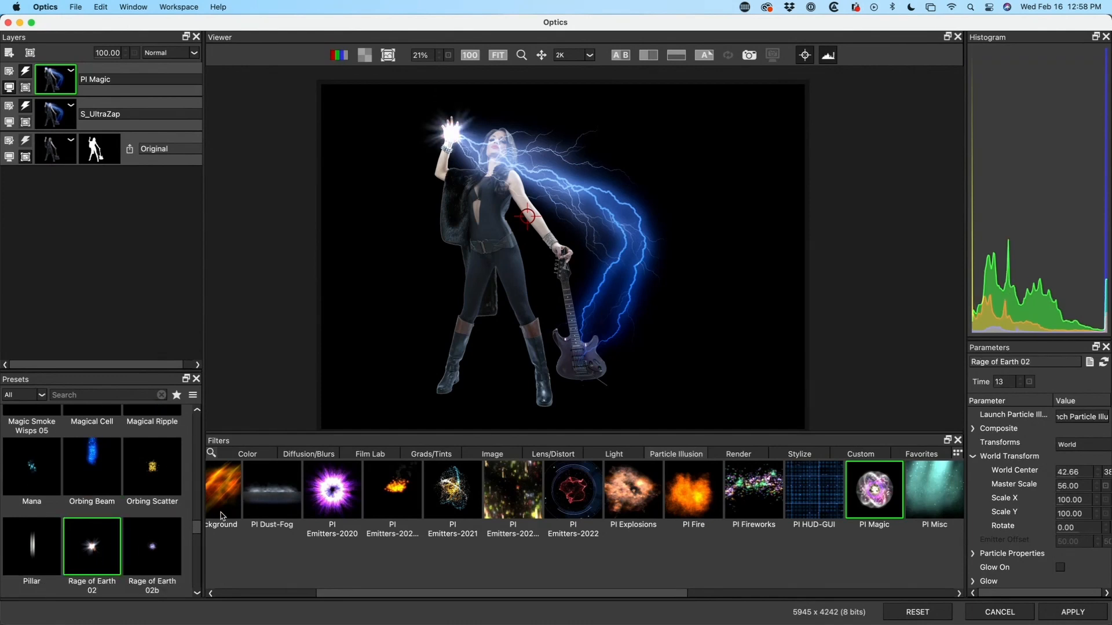
# Preview Life pulse (mb) again, settle on the Loss preset, and apply the finished effects to the Photoshop document
pyautogui.moveTo(197, 526); pyautogui.dragTo(200, 498)
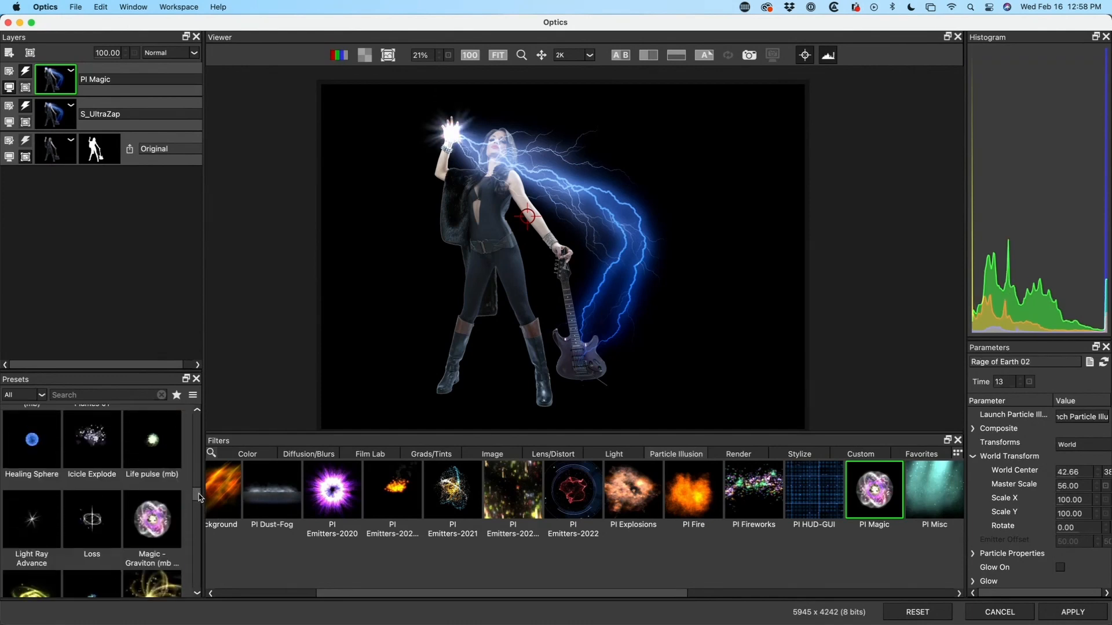
pyautogui.click(143, 444)
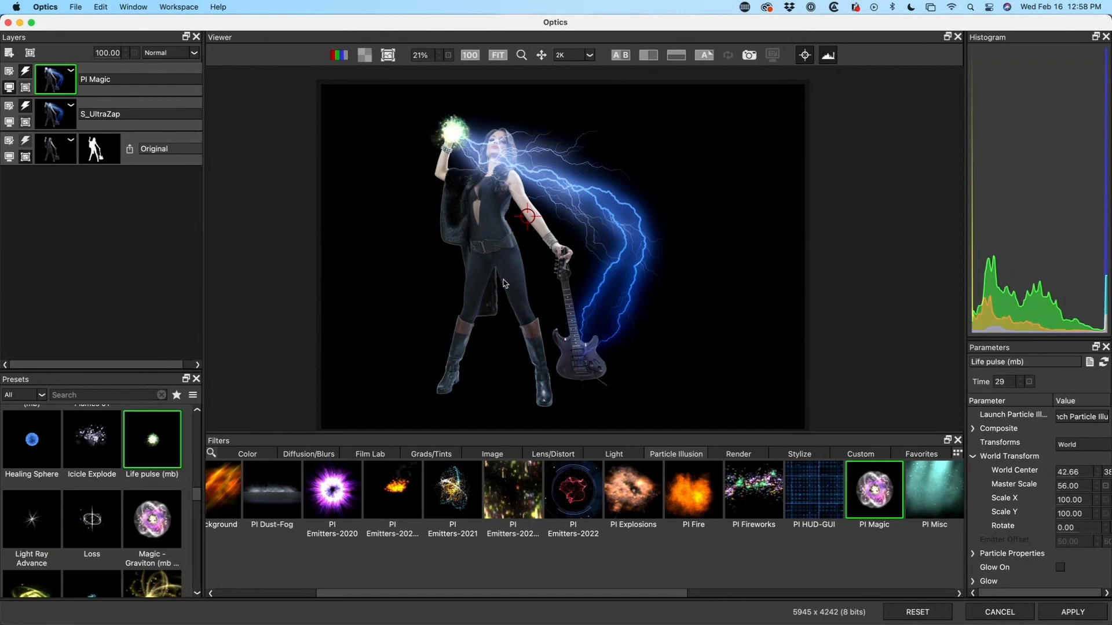
pyautogui.click(94, 510)
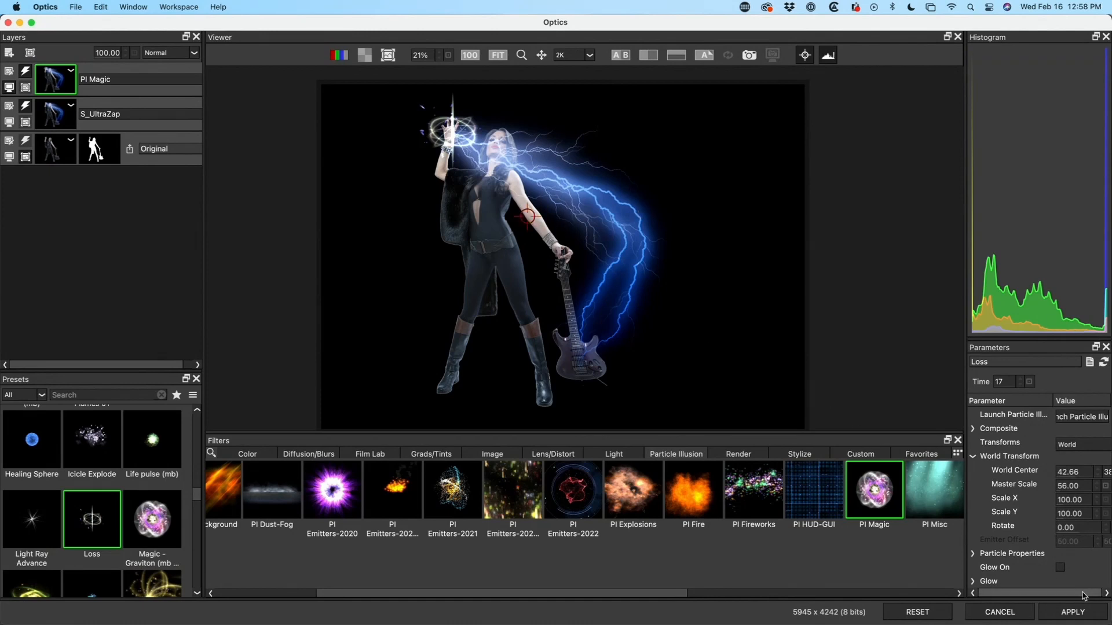
pyautogui.click(1074, 609)
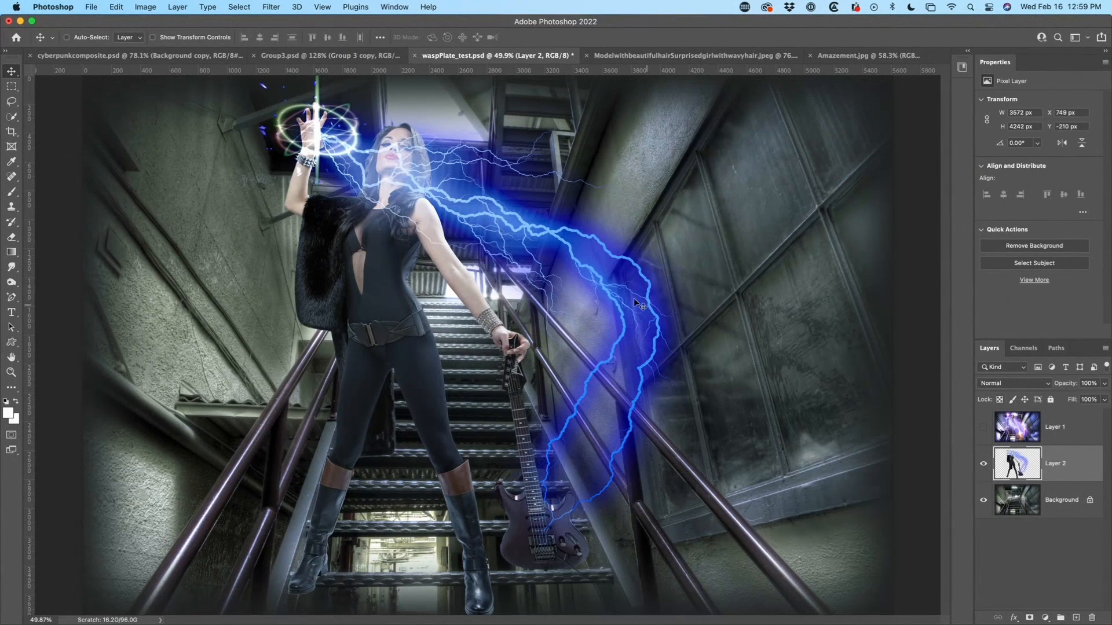
# Stamp Layer 2 and the Background into a new merged layer, and hide the two source layers
pyautogui.click(1064, 500)
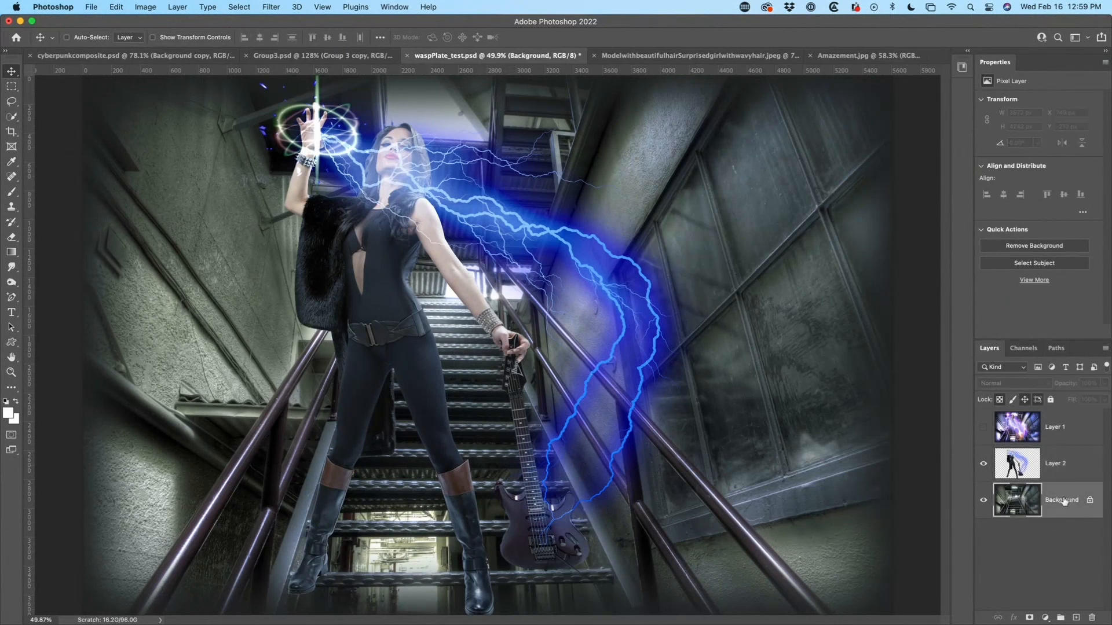
pyautogui.click(1067, 466)
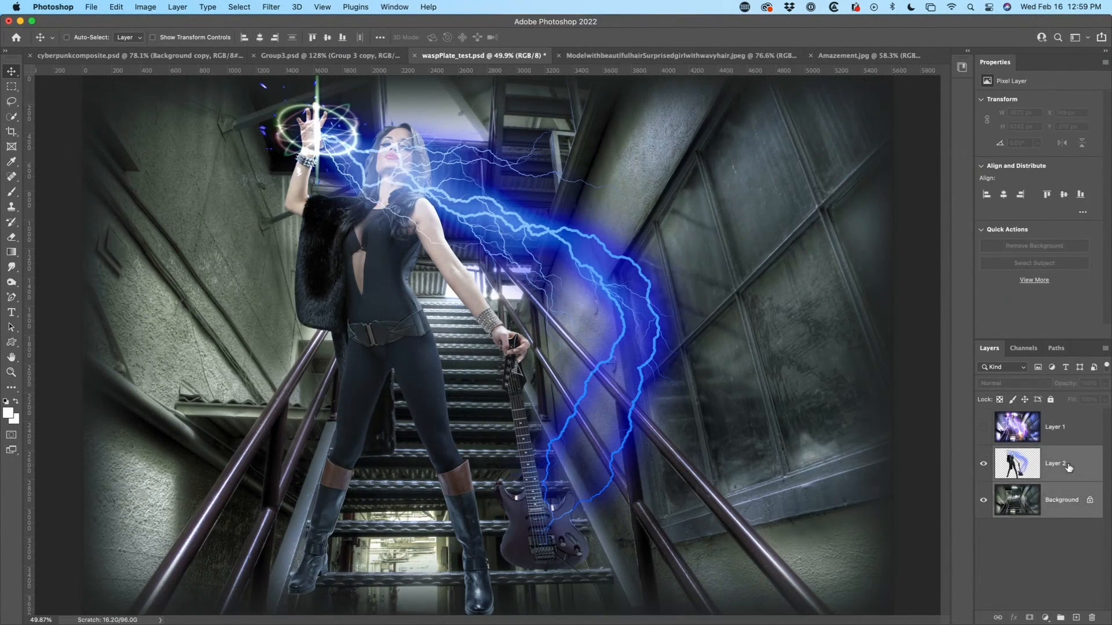
pyautogui.press('super+alt+shift+e')
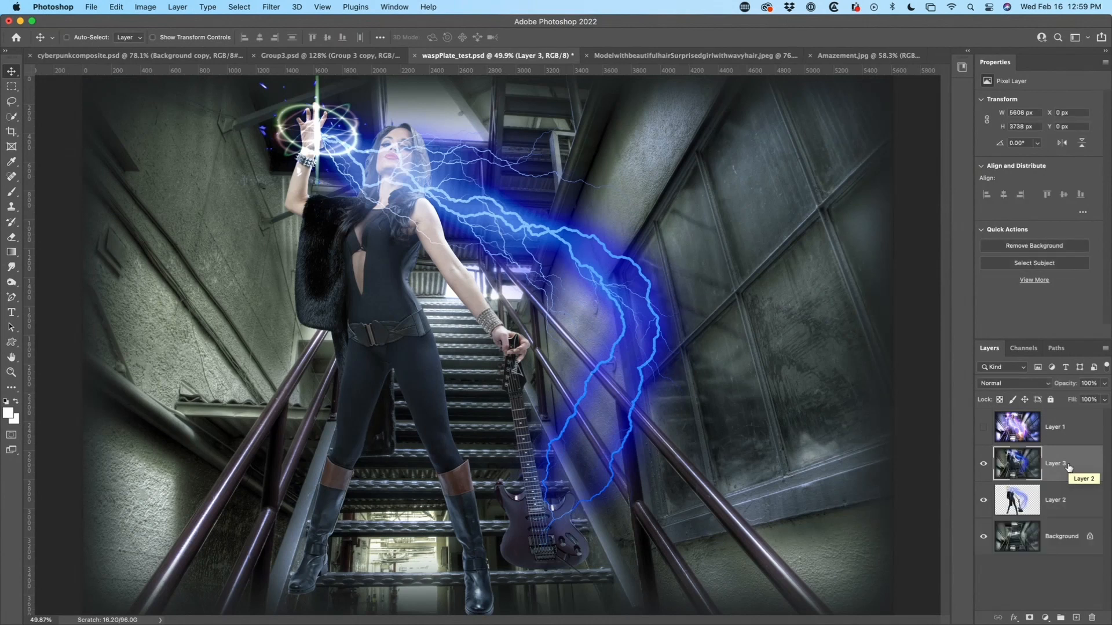
pyautogui.moveTo(980, 507); pyautogui.dragTo(982, 537)
# Open the merged layer in the Boris FX Optics filter without applying the previous filters and masks
pyautogui.click(201, 5)
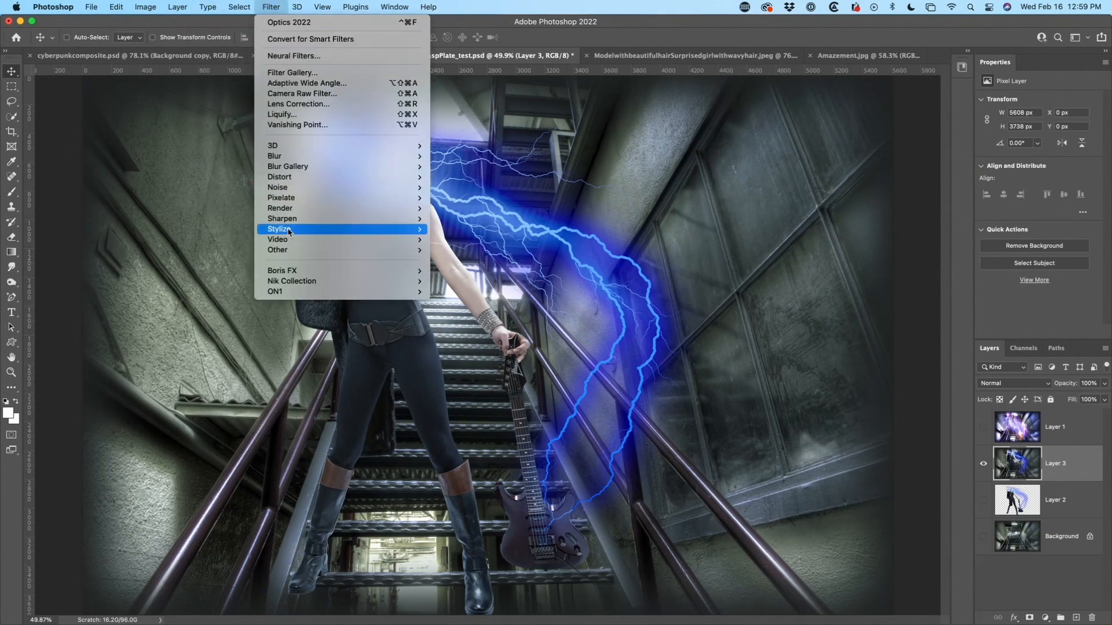
pyautogui.moveTo(292, 272)
pyautogui.click(470, 272)
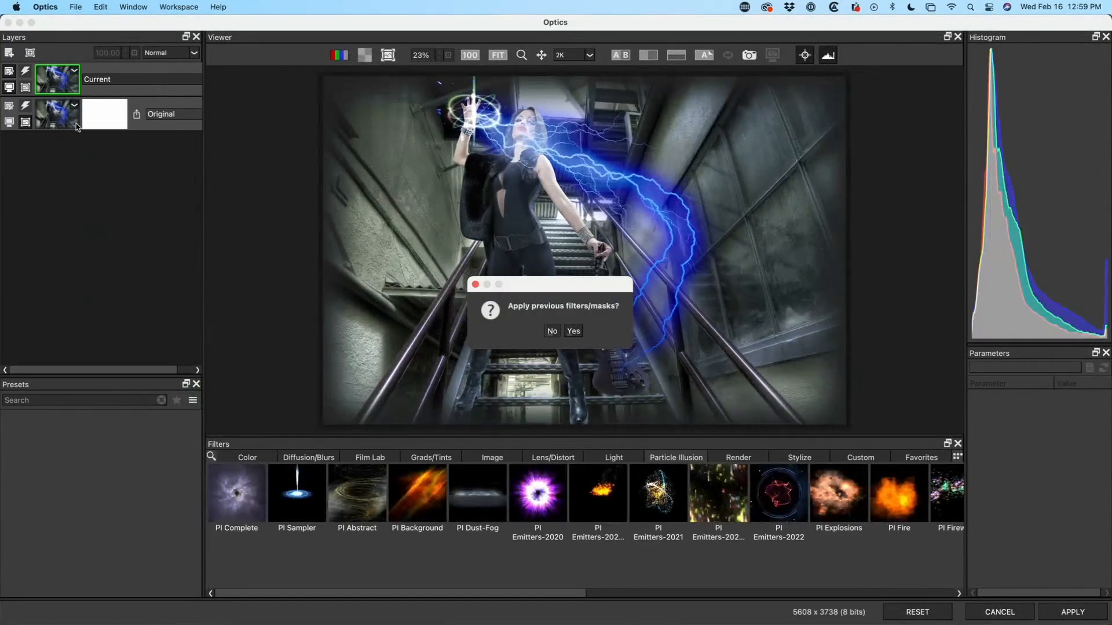
pyautogui.click(554, 331)
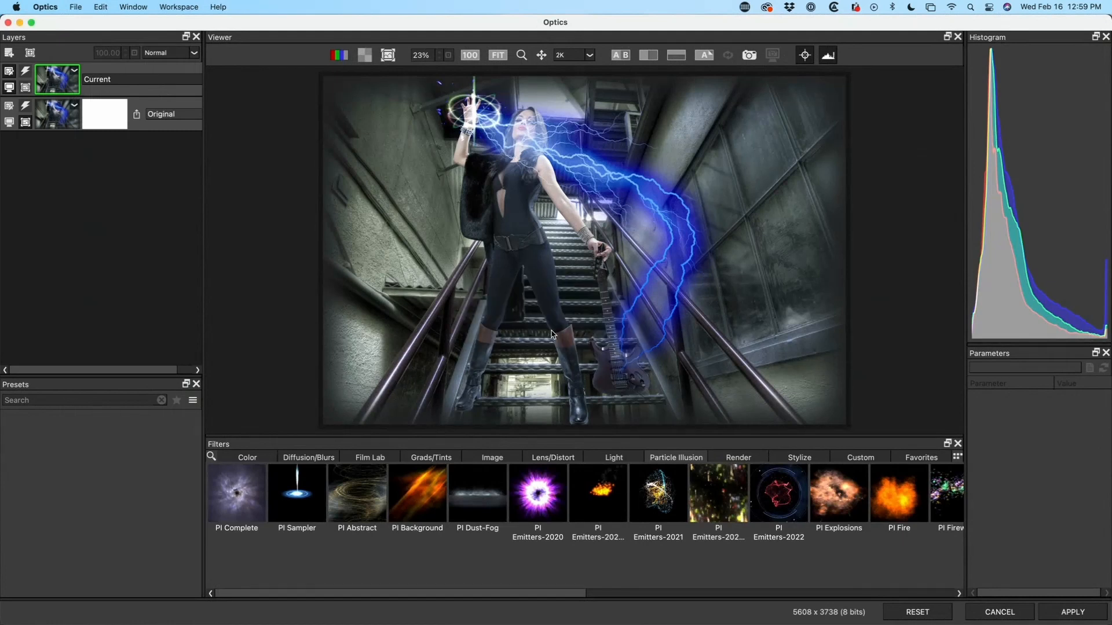
# Look through the Color filters and try the Cross Processing and S_FilmDamage filters from the Film Lab category
pyautogui.click(246, 458)
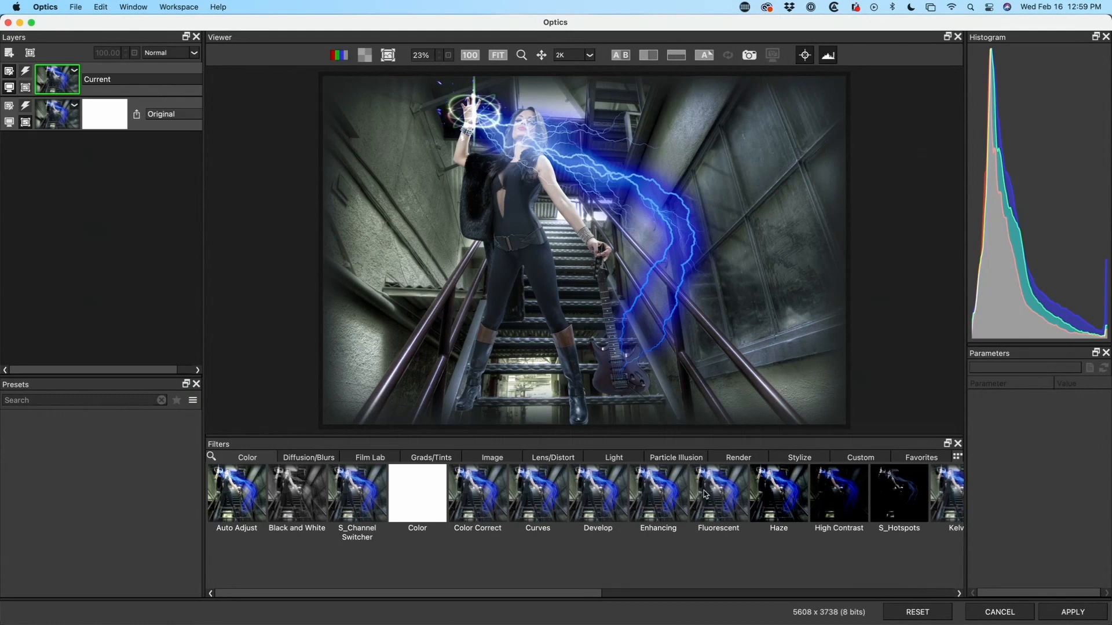
pyautogui.click(349, 459)
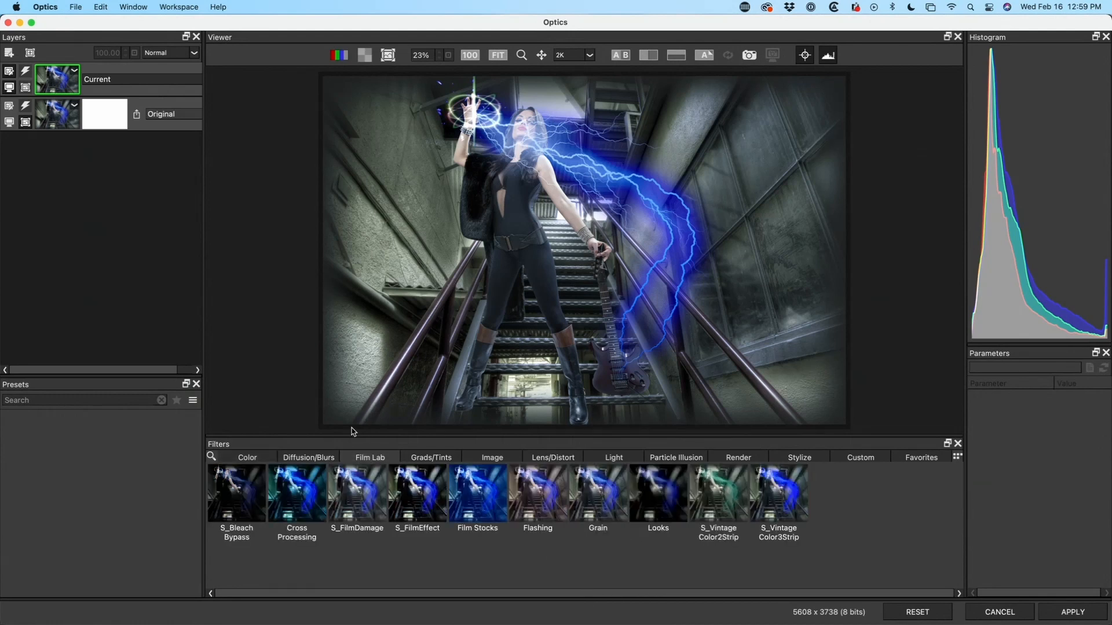
pyautogui.click(302, 497)
pyautogui.click(361, 489)
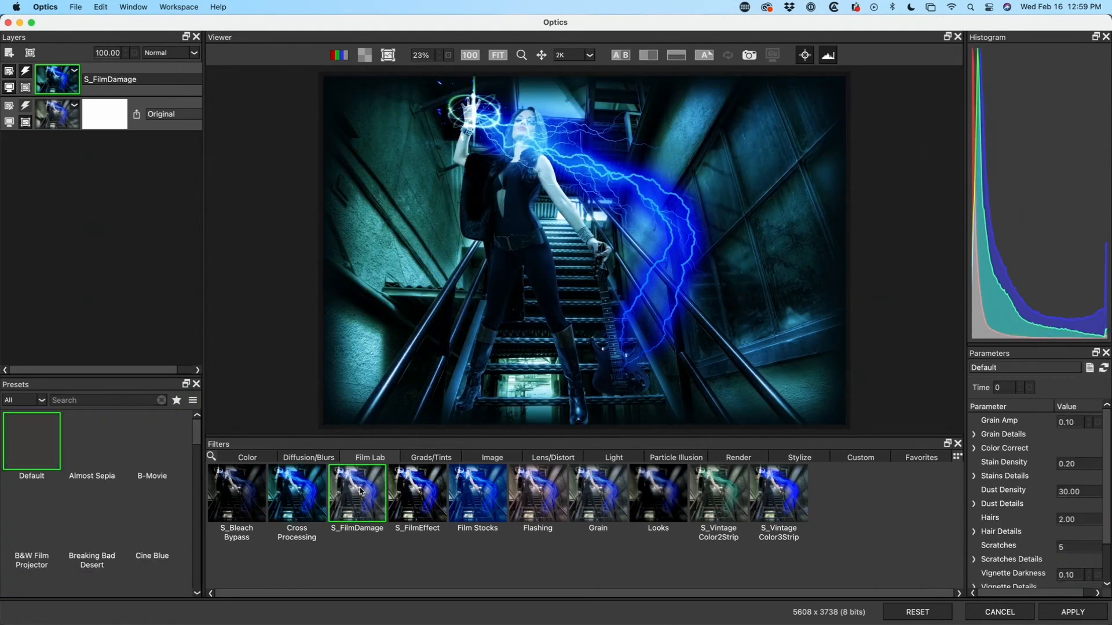
# Try the S_FilmEffect filter with its Attic Reel, Default, After the Rain and A Very Good Year presets
pyautogui.click(410, 497)
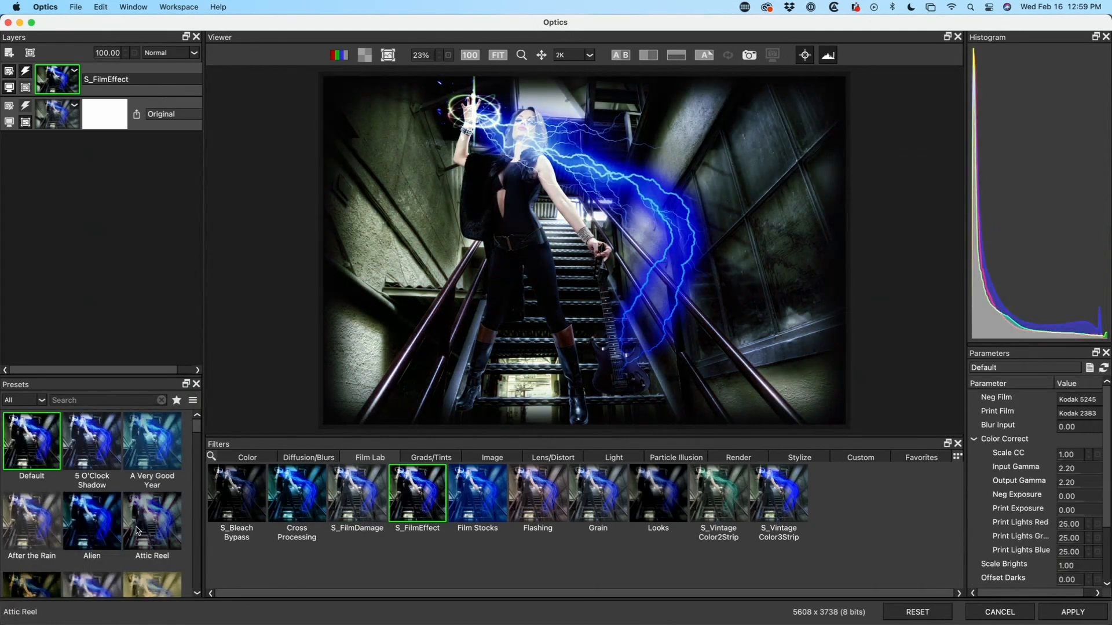
pyautogui.click(152, 519)
pyautogui.click(32, 441)
pyautogui.click(31, 520)
pyautogui.click(149, 466)
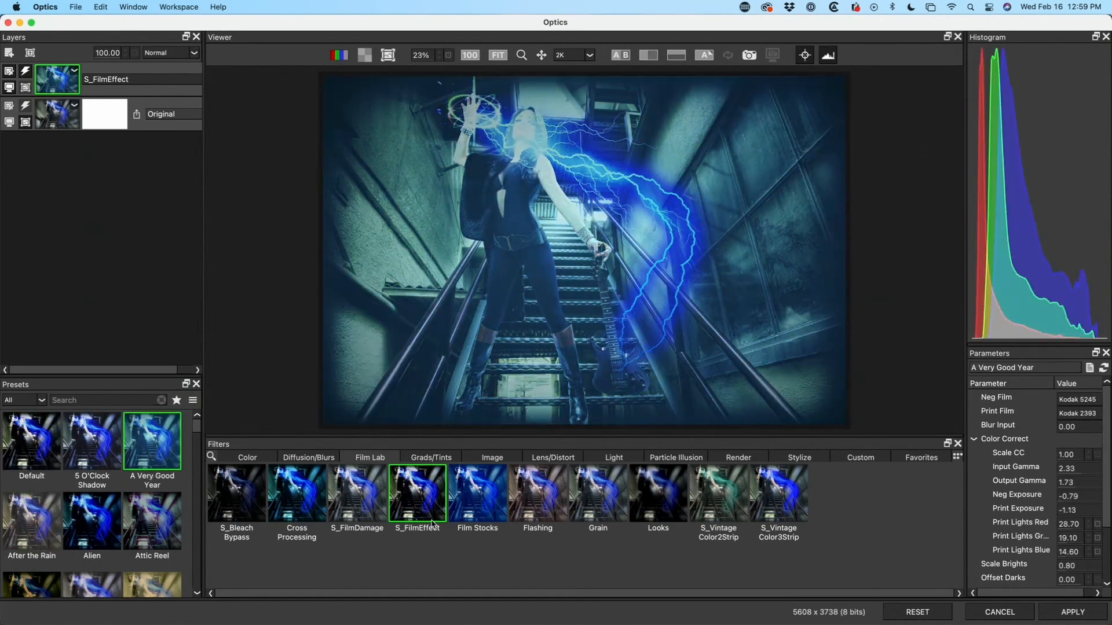
# Try the Film Stocks filter with the Agfa APX 400 - Lomo LCA and Blade Runner 2049 presets
pyautogui.click(531, 501)
pyautogui.click(495, 508)
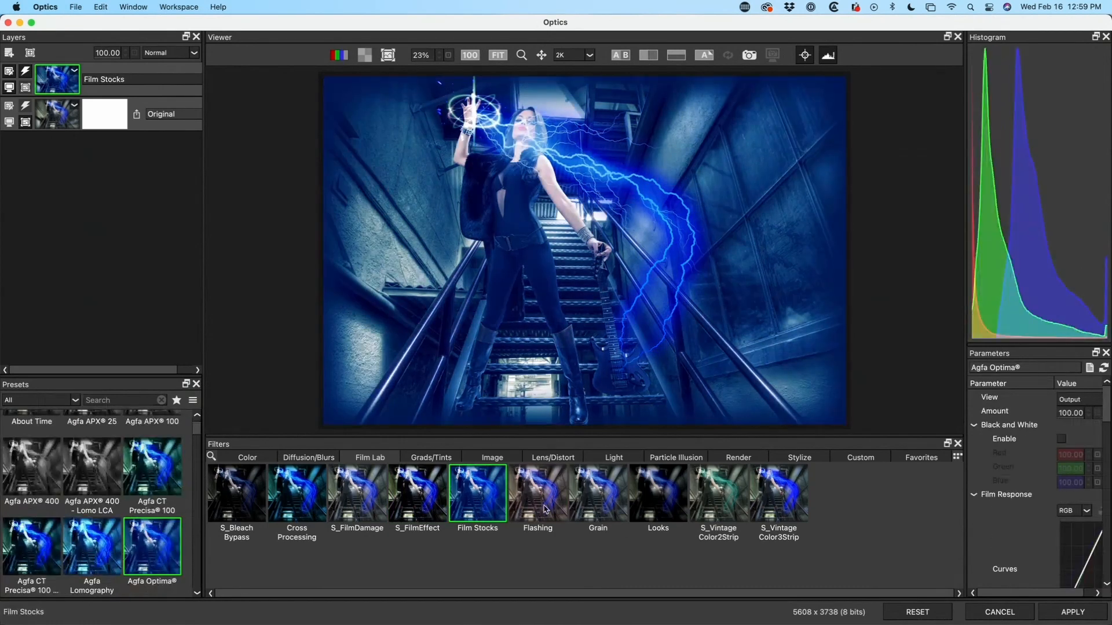
pyautogui.click(91, 481)
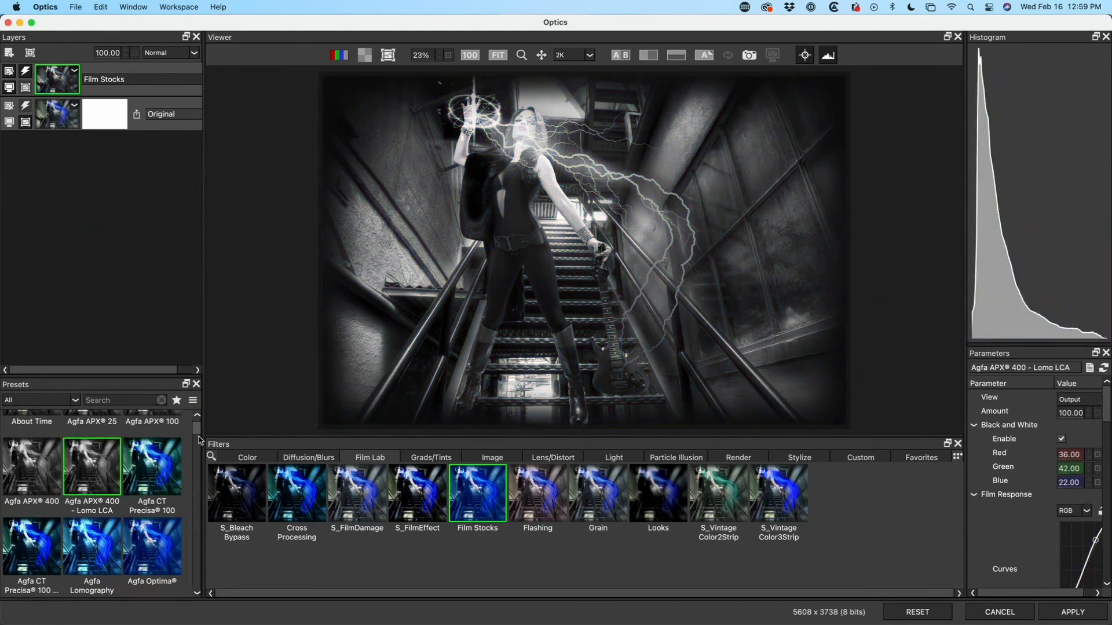
pyautogui.scroll(-10, 196, 429)
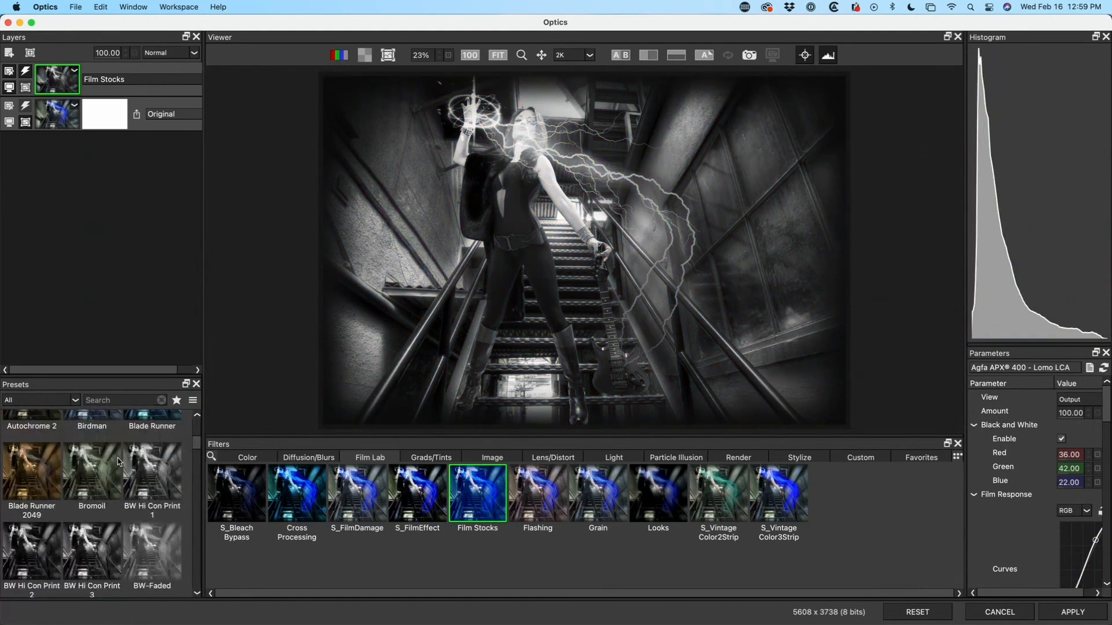
pyautogui.click(33, 482)
# Try the Photo Intaglio 1, Only Lovers Left Alive and Oleobrom presets of the Film Stocks filter
pyautogui.moveTo(197, 443); pyautogui.dragTo(197, 550)
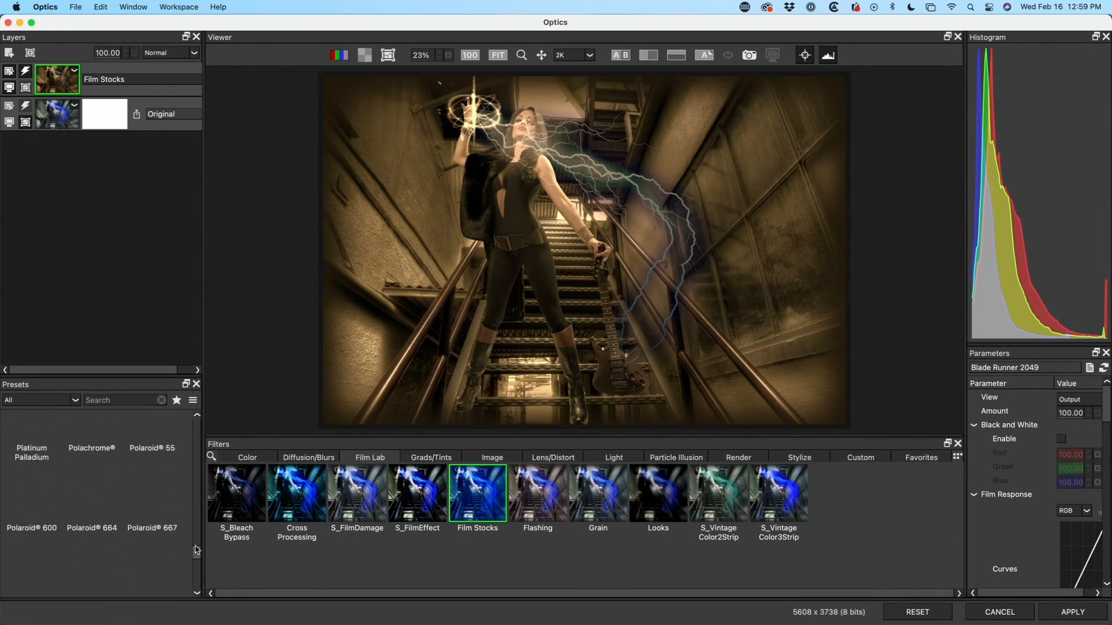
pyautogui.click(95, 512)
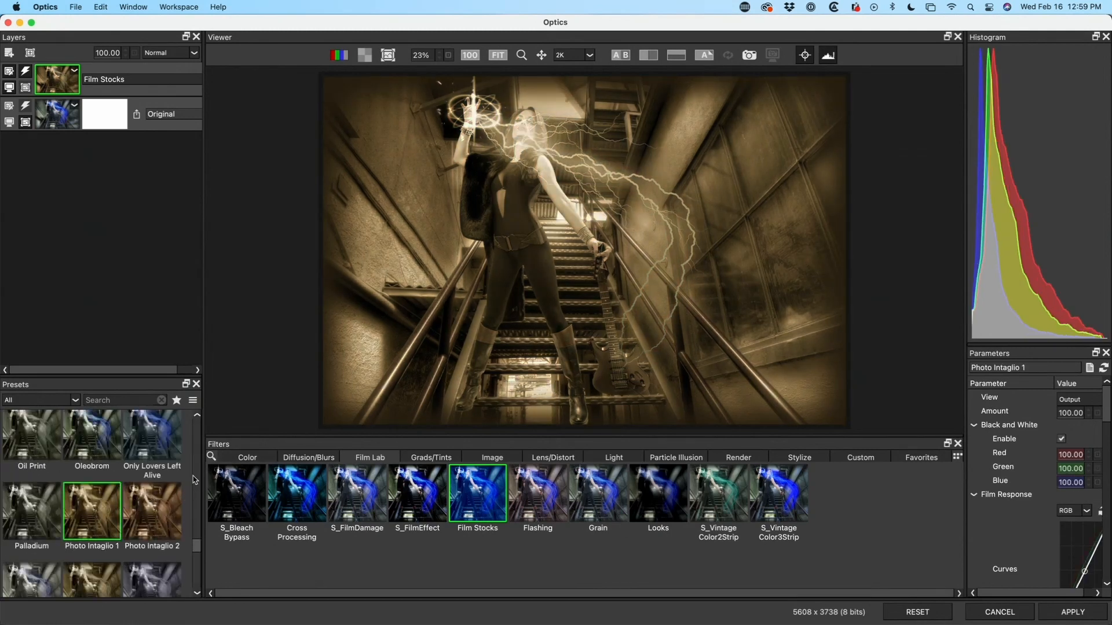
pyautogui.click(155, 440)
pyautogui.click(108, 443)
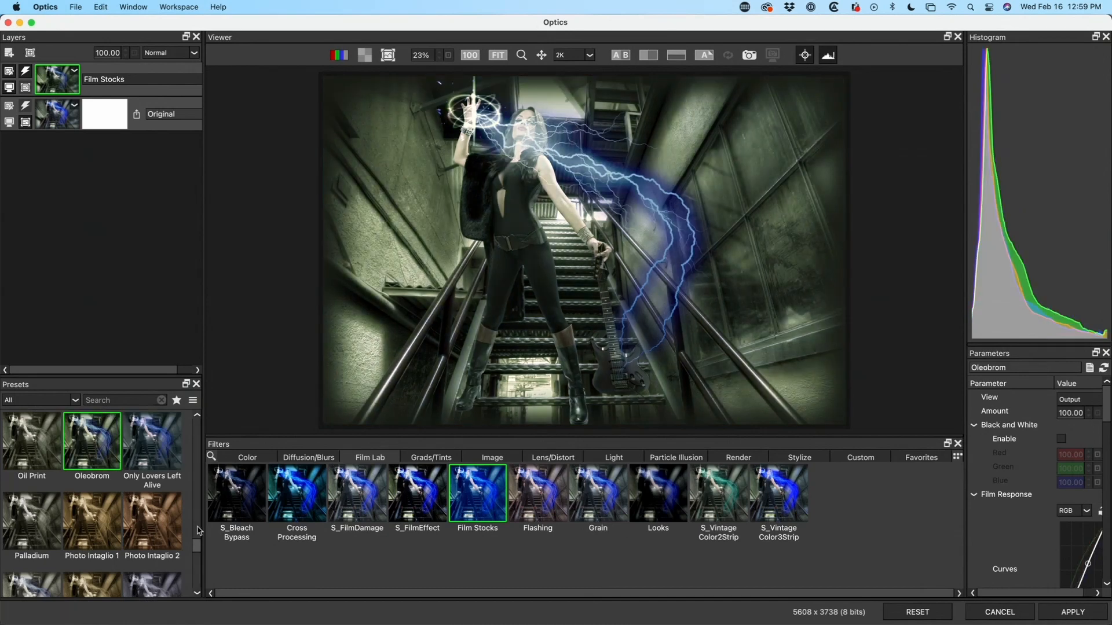
# Try the Lost in Translation and Lumen Print 2 film stock presets and look over the filter's parameters
pyautogui.scroll(5, 191, 533)
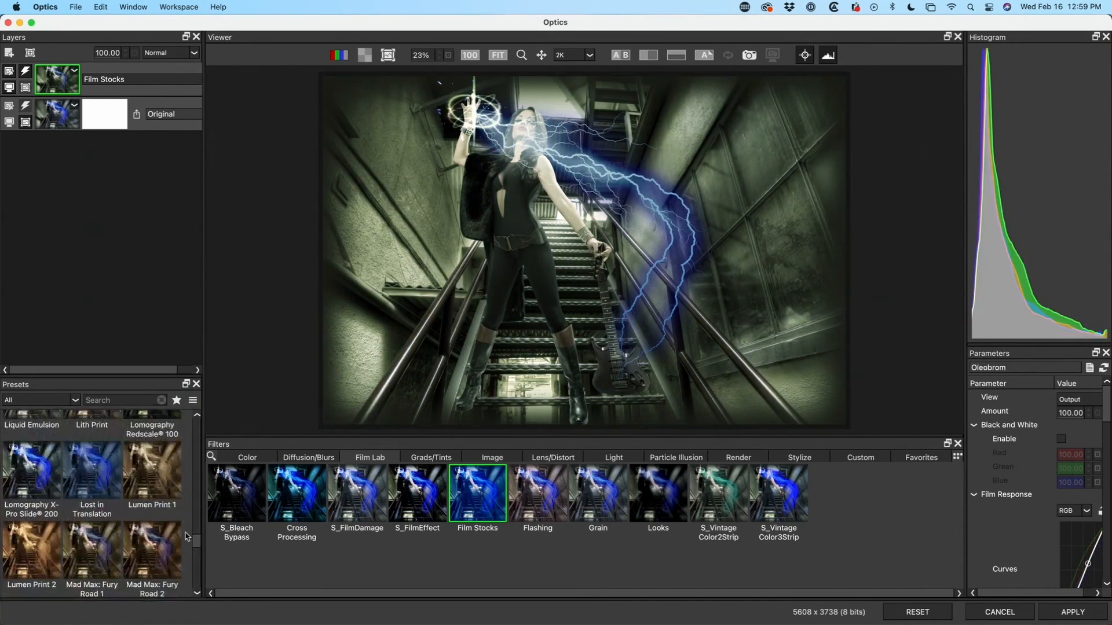
pyautogui.click(92, 470)
pyautogui.click(49, 545)
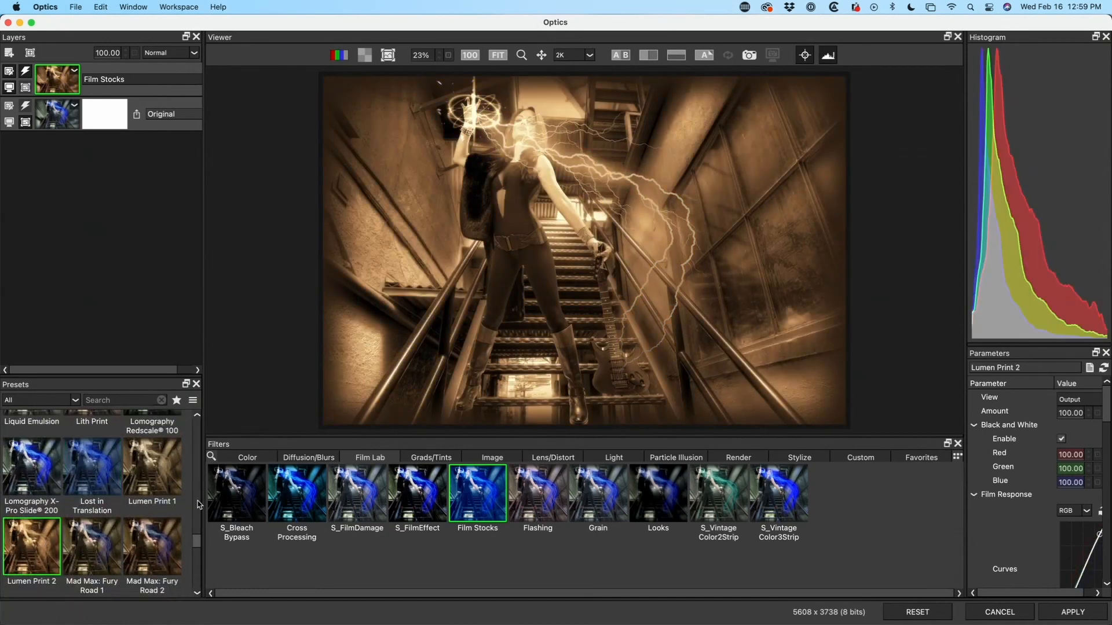
pyautogui.moveTo(199, 539); pyautogui.dragTo(197, 502)
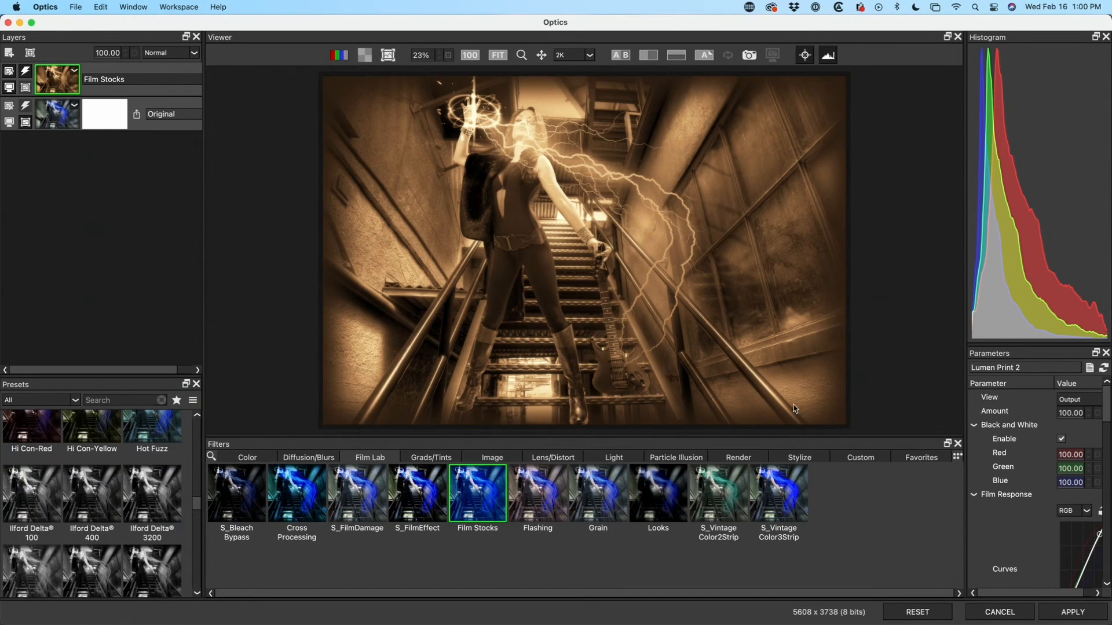
pyautogui.hscroll(1, 1078, 412)
pyautogui.moveTo(1107, 405)
pyautogui.mouseDown()
pyautogui.moveTo(1101, 476)
pyautogui.moveTo(1100, 393)
pyautogui.mouseUp()
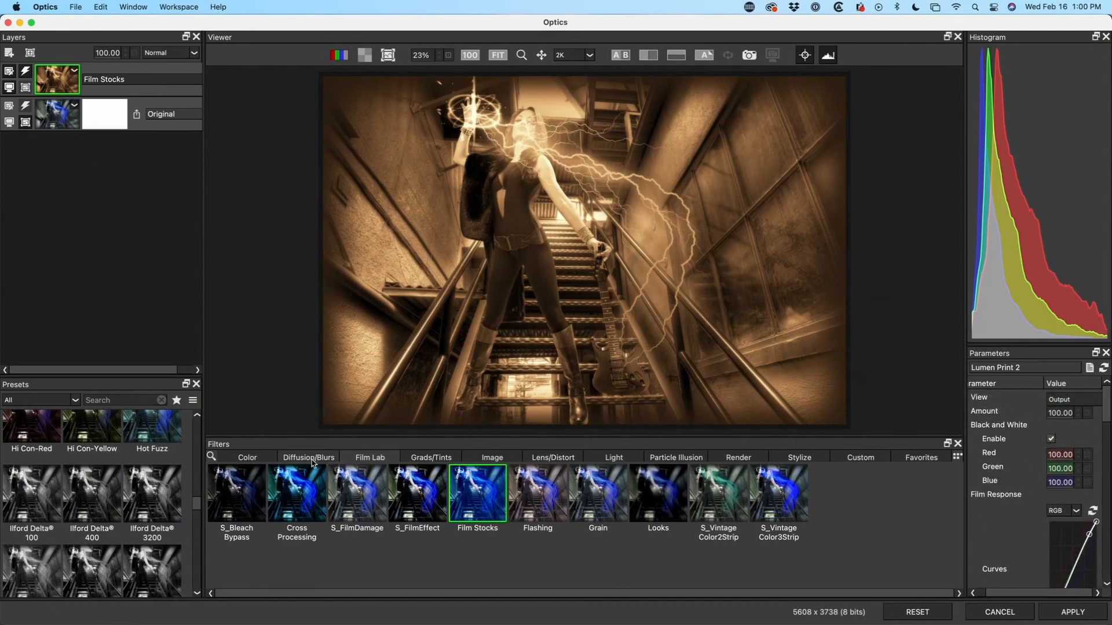
# Try the Dual Gradient, Color Spot, Color Gradient and Sepia filters from the Grads/Tints category
pyautogui.click(452, 463)
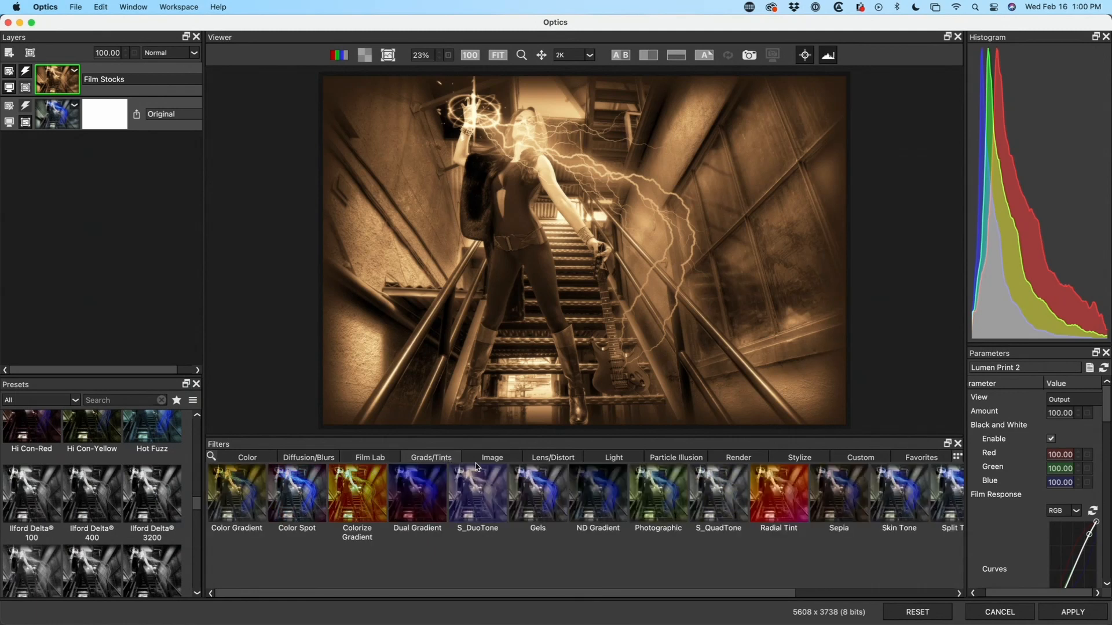
pyautogui.click(422, 492)
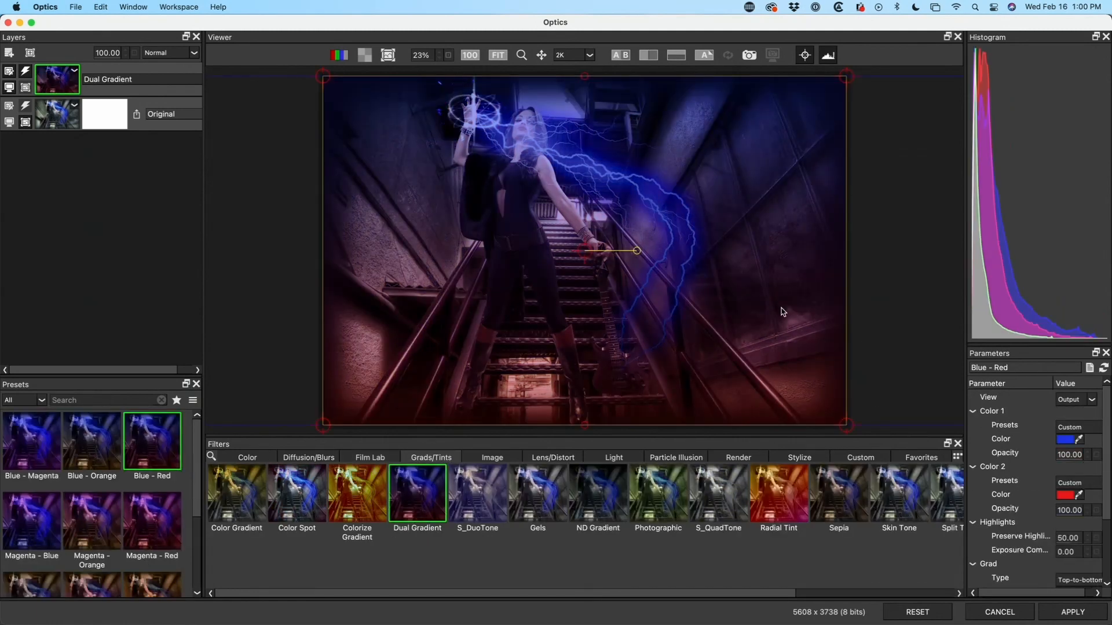
pyautogui.click(290, 493)
pyautogui.click(244, 500)
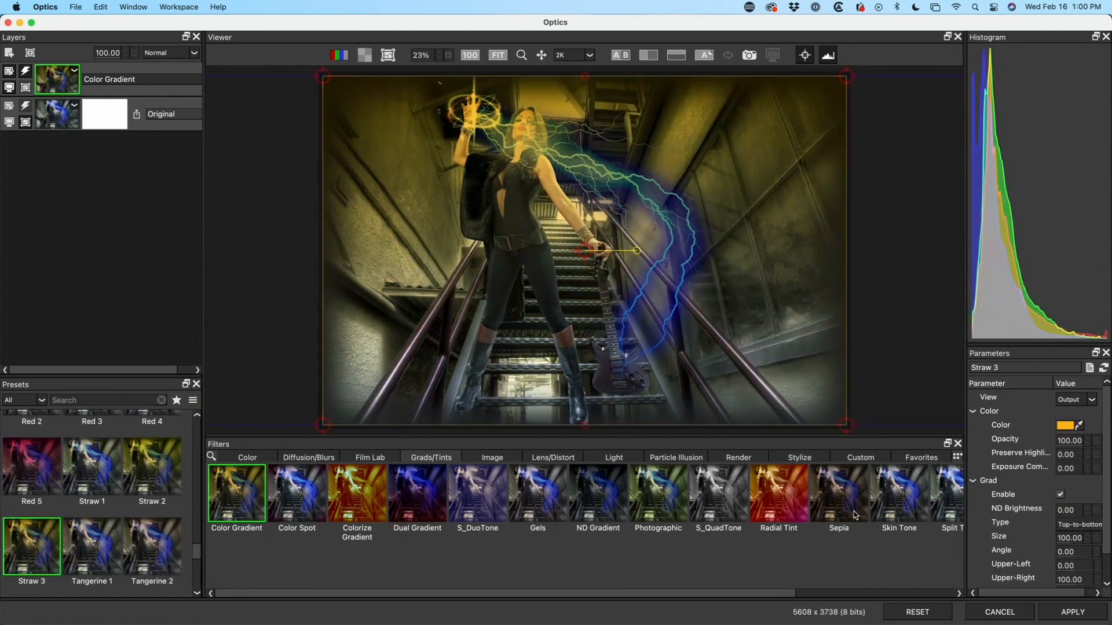
pyautogui.click(855, 515)
# Apply the Color Correct filter to the layer and enlarge the preset browser upward to show more thumbnails
pyautogui.click(248, 458)
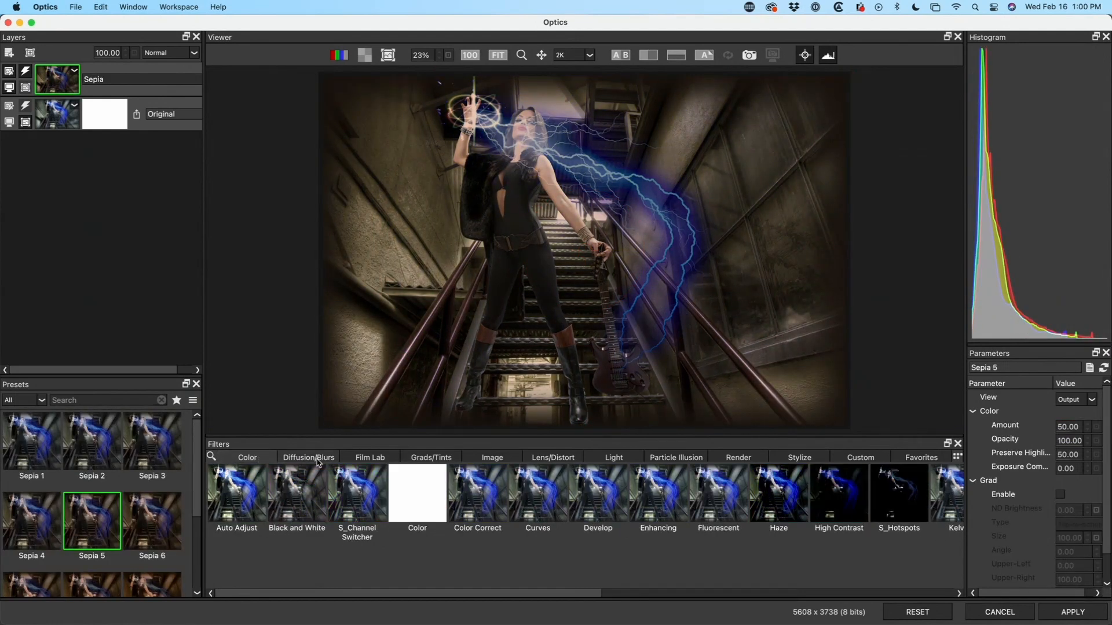
pyautogui.click(478, 495)
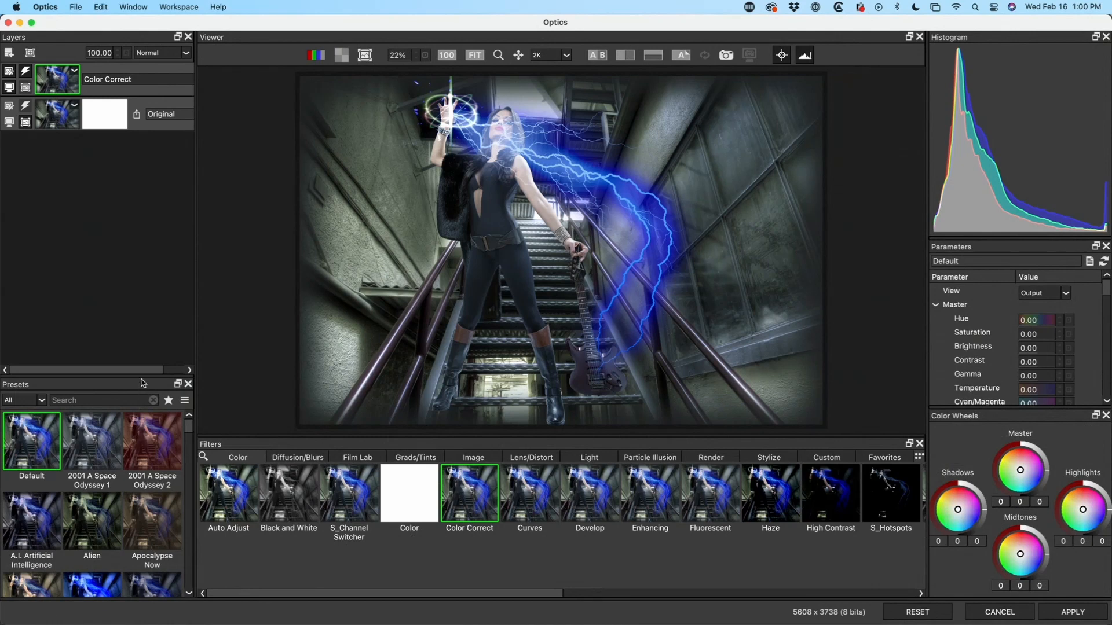
pyautogui.moveTo(143, 374); pyautogui.dragTo(125, 177)
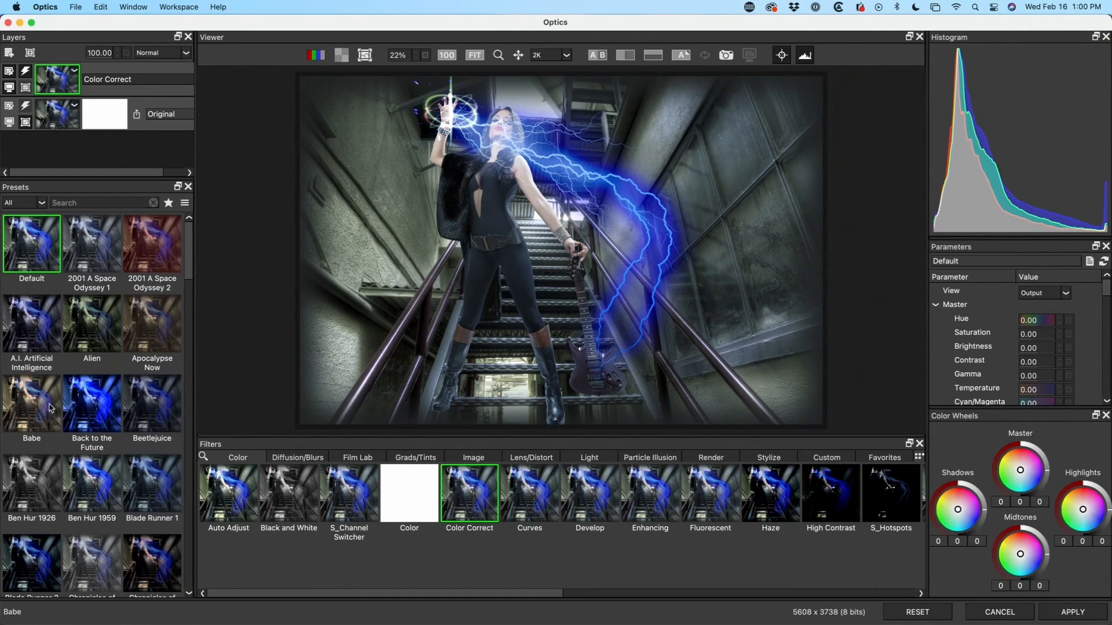
# Try the Malcolm X, The Last Temptation of Christ, Titanic 1 and Tron presets on the Color Correct layer
pyautogui.scroll(-15, 110, 452)
pyautogui.click(152, 529)
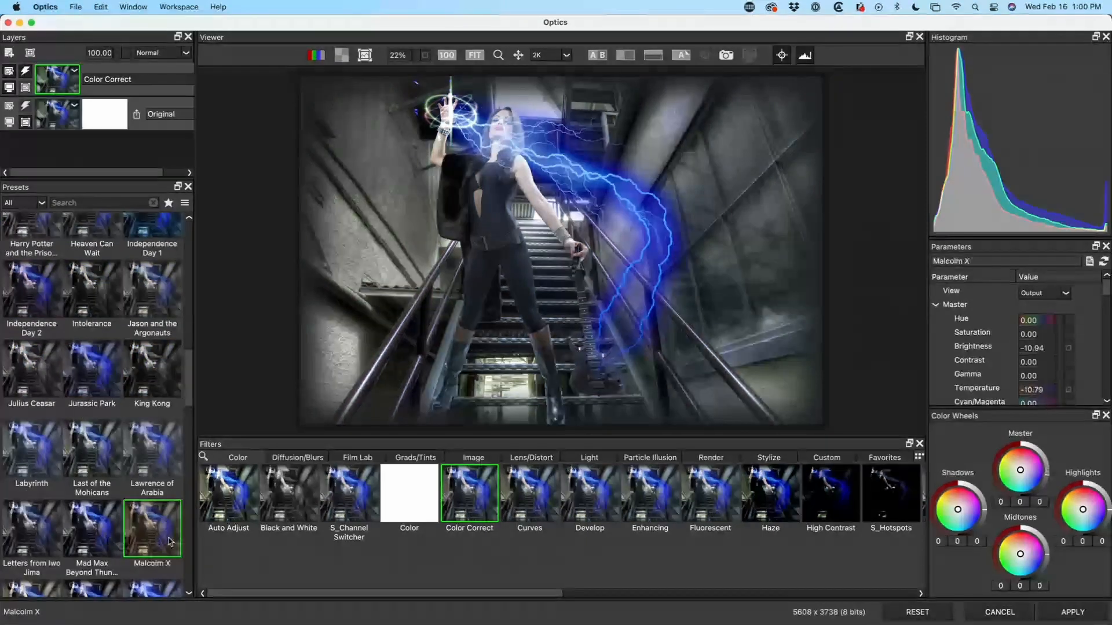
pyautogui.scroll(-10, 89, 501)
pyautogui.click(87, 498)
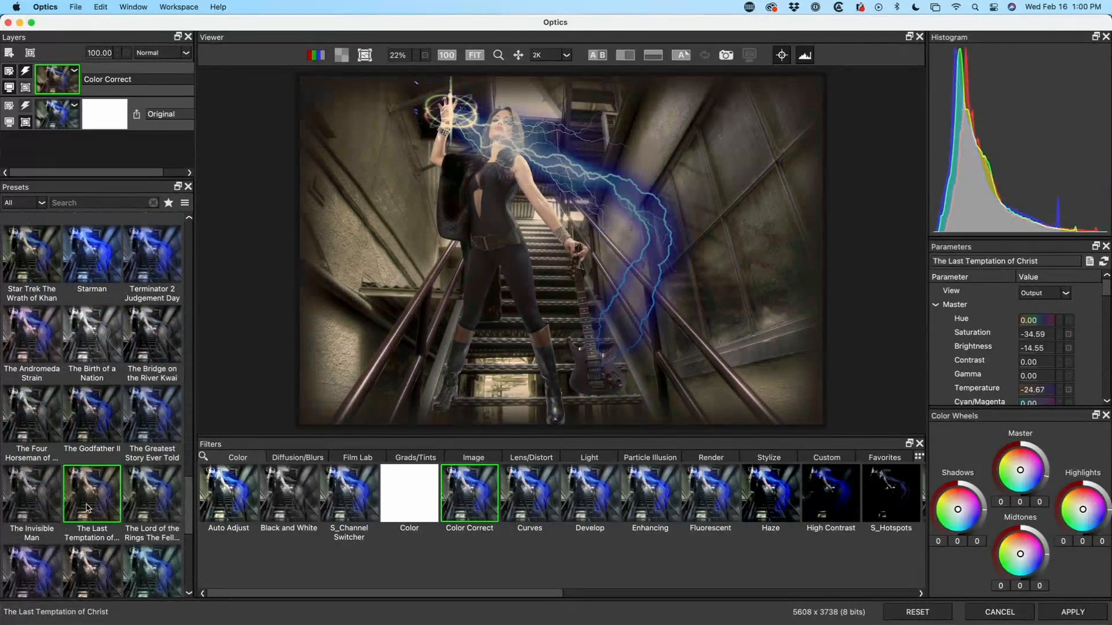
pyautogui.scroll(-5, 90, 492)
pyautogui.click(142, 496)
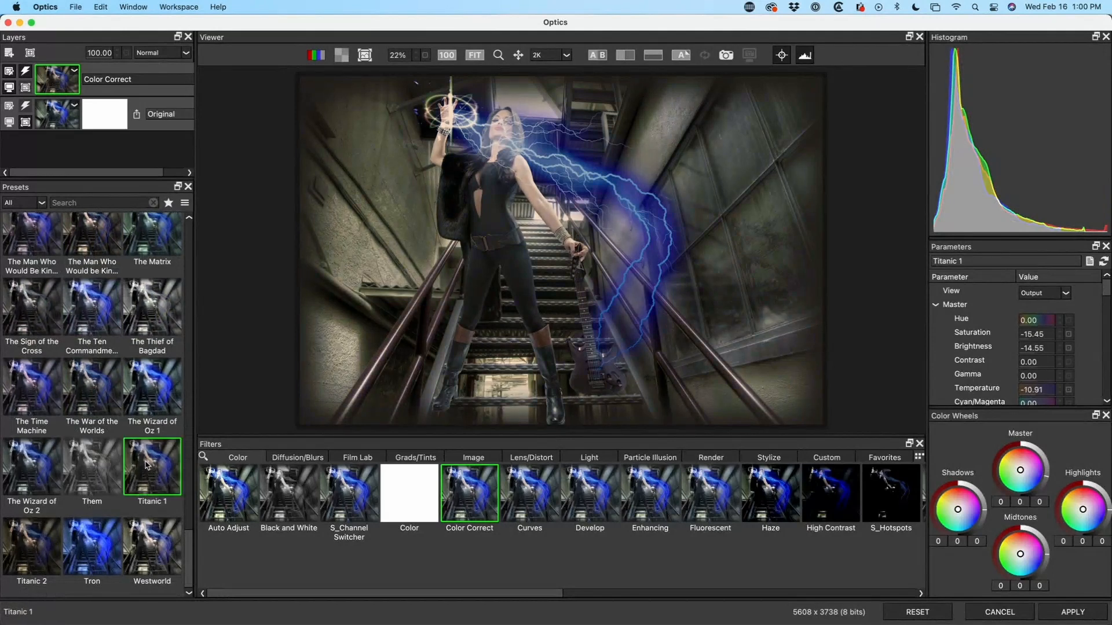
pyautogui.click(91, 573)
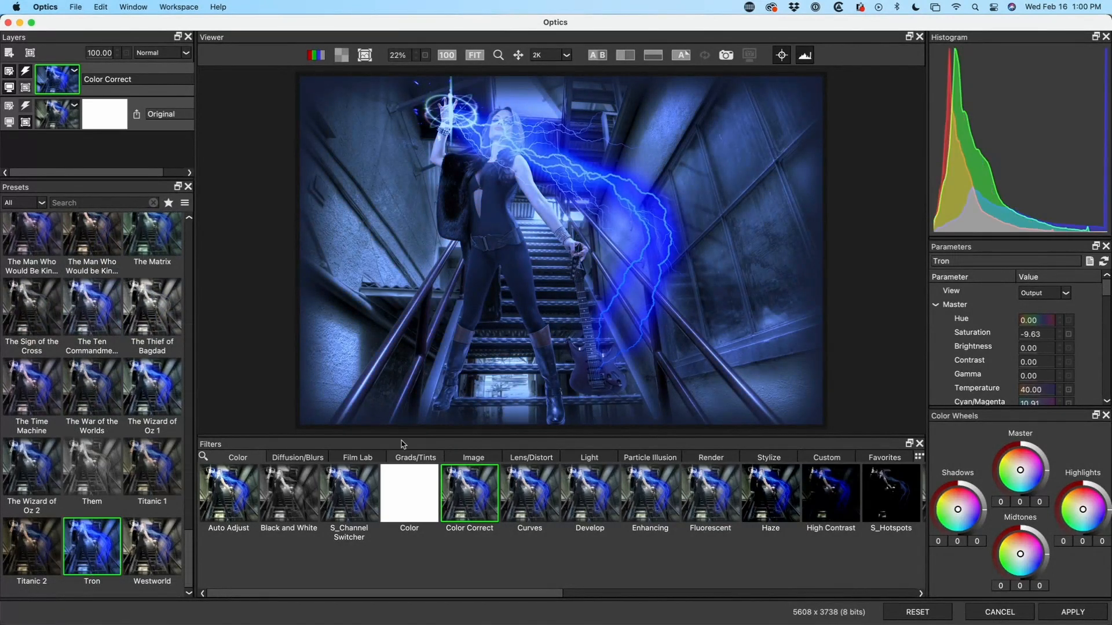
# Set the Color Correct layer to The Time Machine preset and add a new layer above it
pyautogui.click(41, 385)
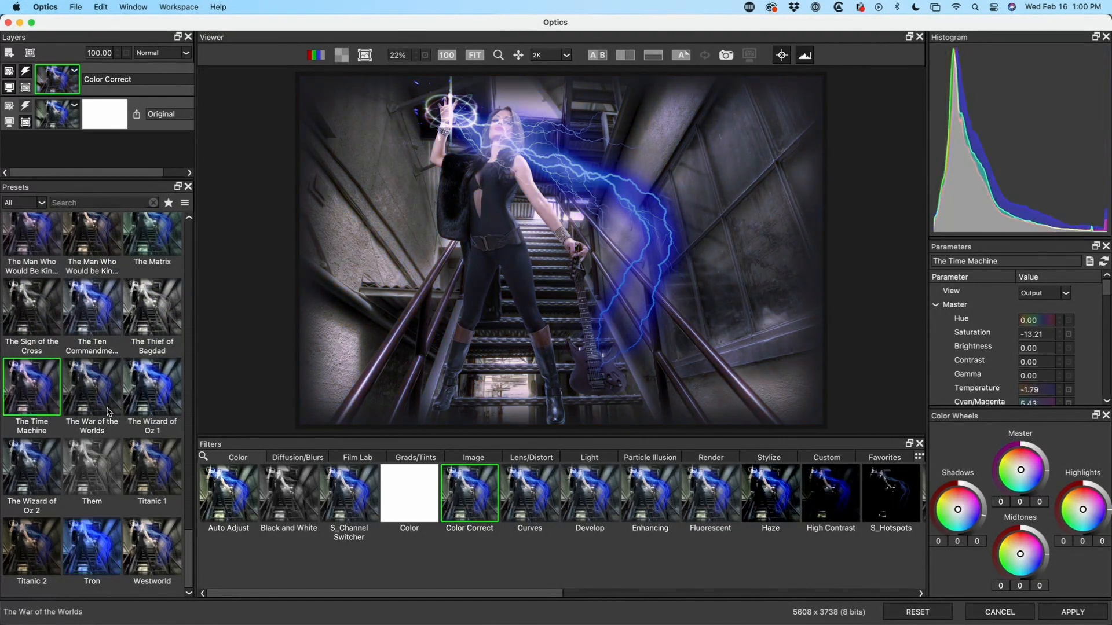
pyautogui.click(8, 53)
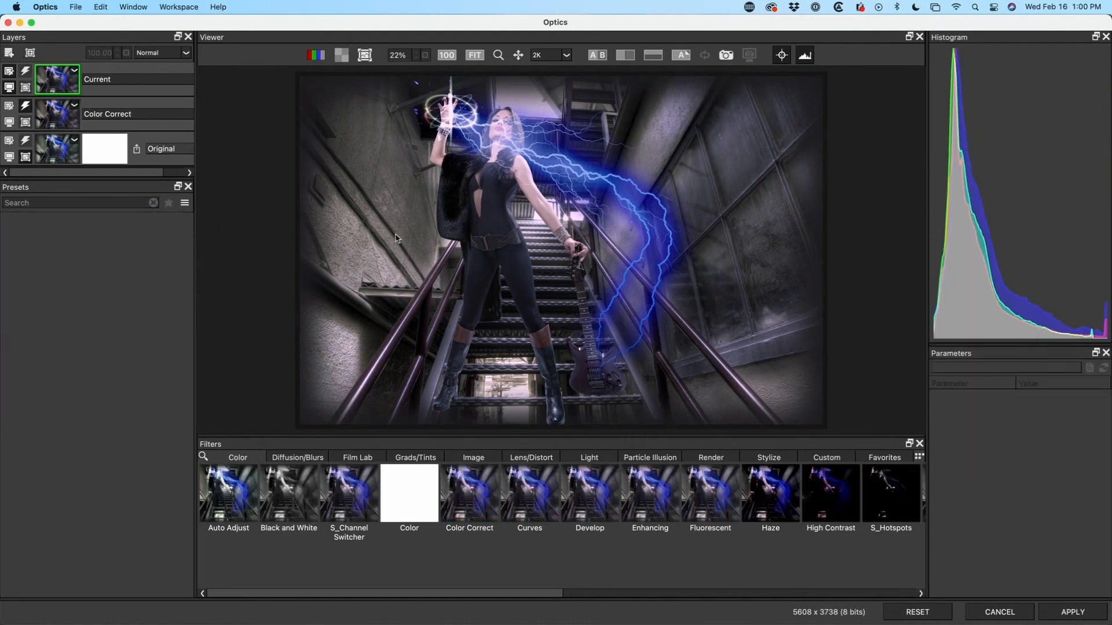
# Look over the Render and Stylize filter categories and apply the finished color grade to the Photoshop document
pyautogui.click(765, 458)
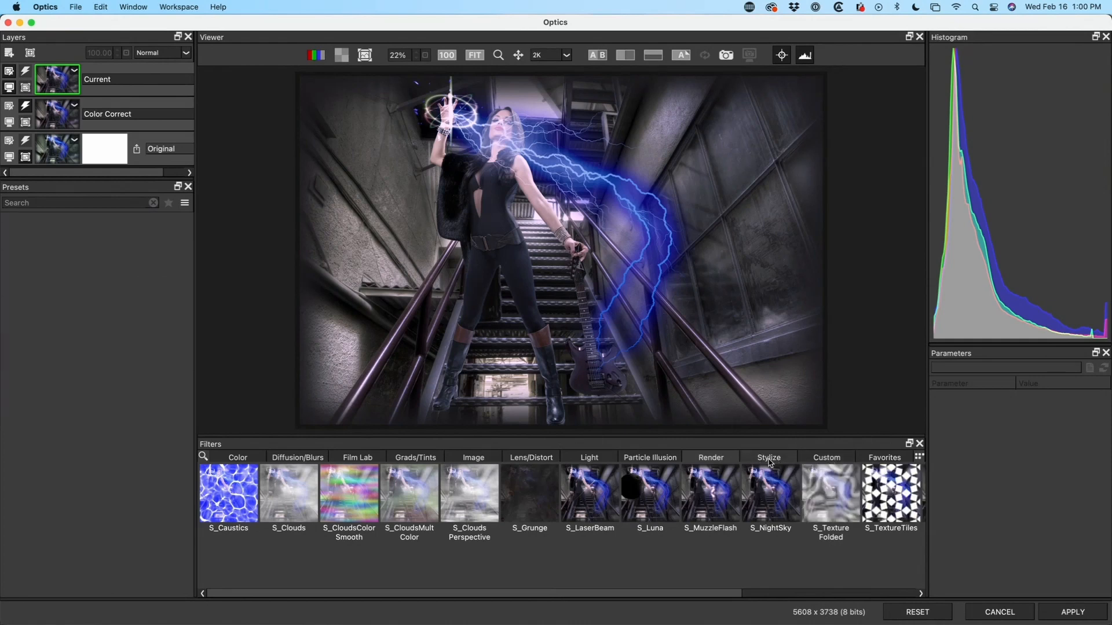
pyautogui.click(814, 459)
pyautogui.click(769, 458)
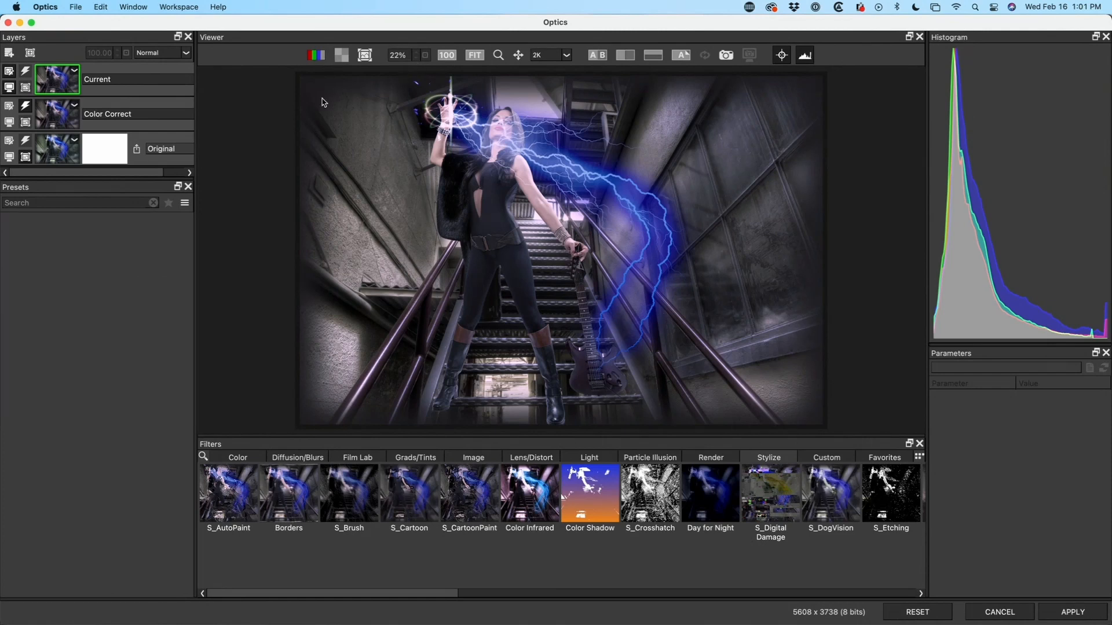
pyautogui.click(1073, 612)
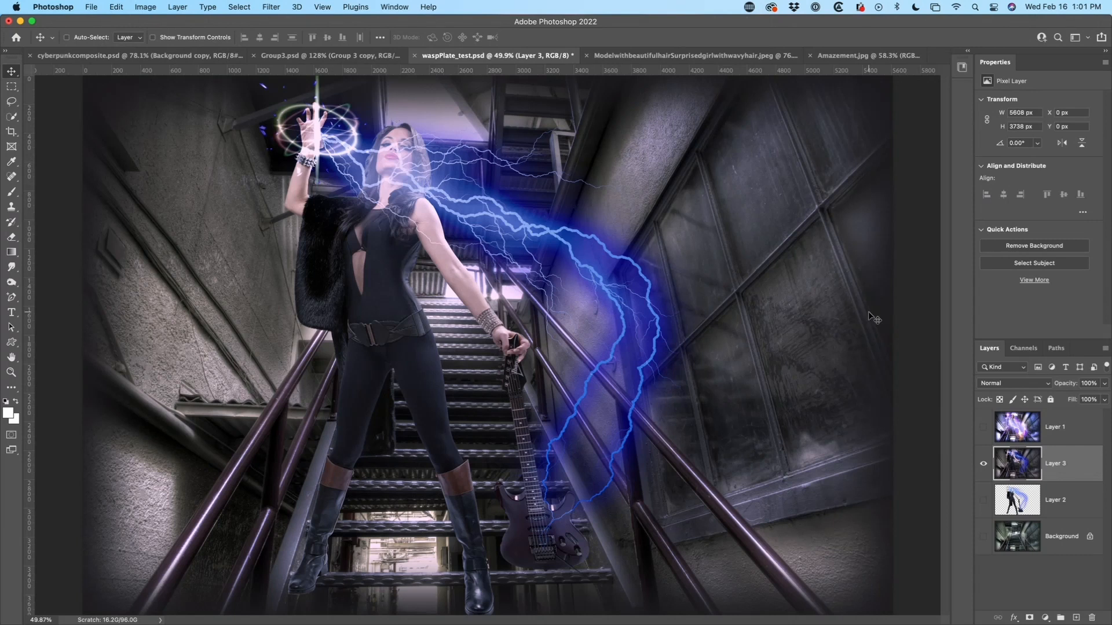
# Show Layer 2 and the Background again and set the blend mode of the graded Layer 3 to Lighten
pyautogui.click(983, 500)
pyautogui.click(983, 536)
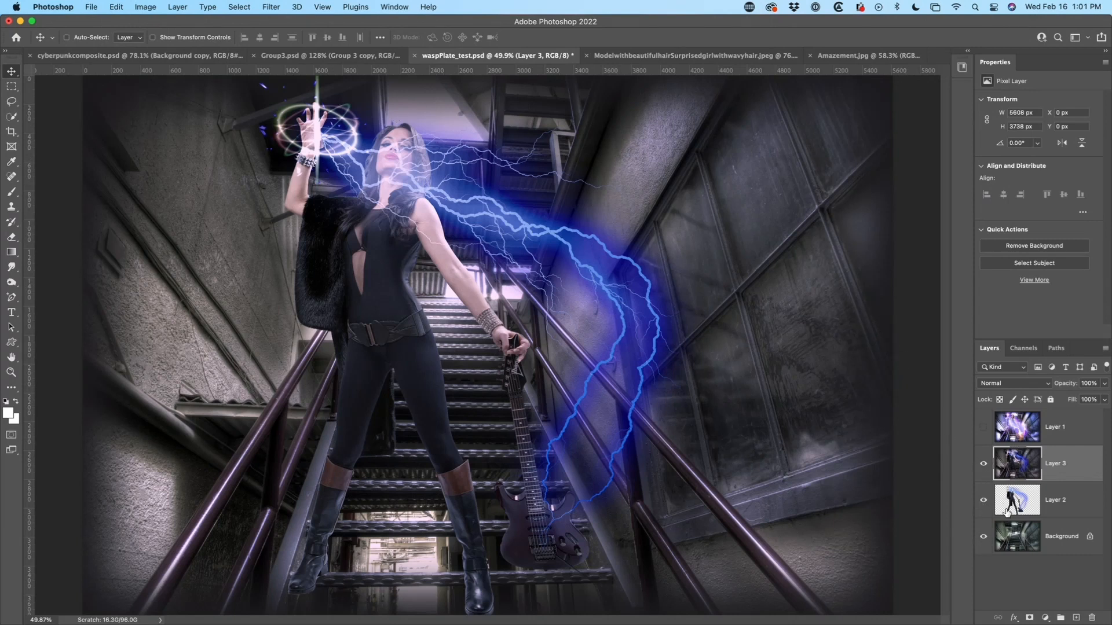
pyautogui.click(1010, 385)
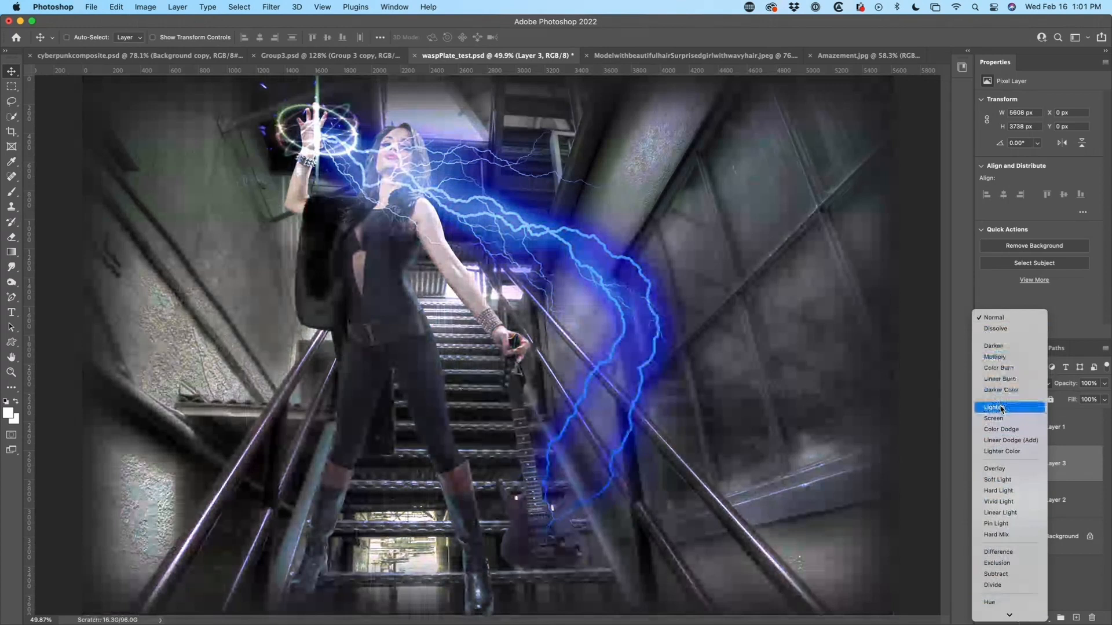
pyautogui.click(1002, 408)
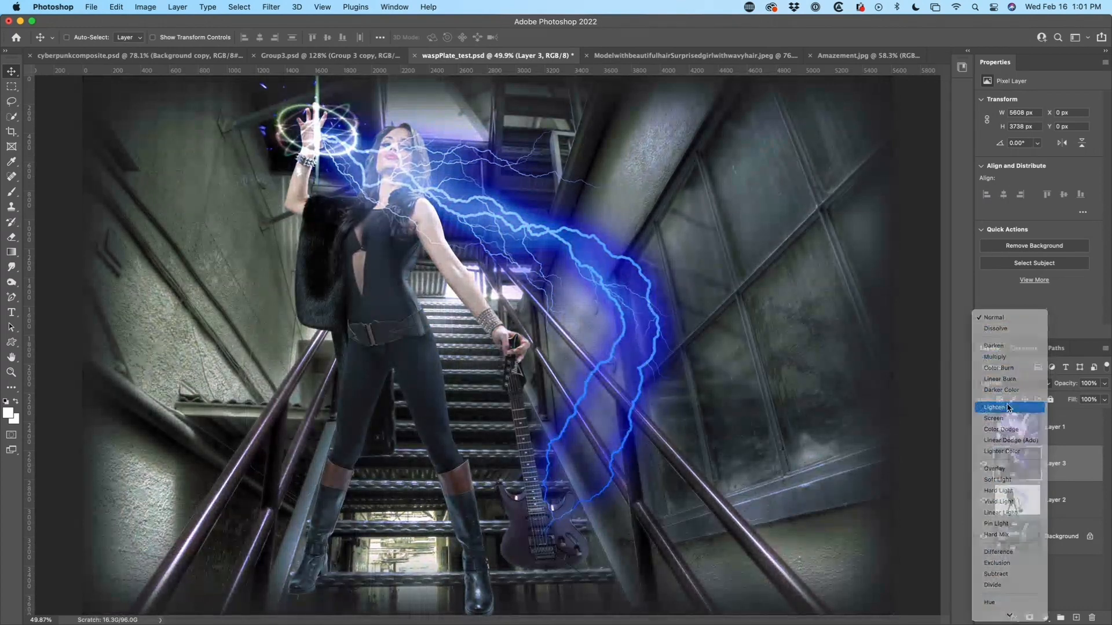
# Toggle the visibility of Layer 3 off and on to compare the image with and without the Lighten grade
pyautogui.click(985, 467)
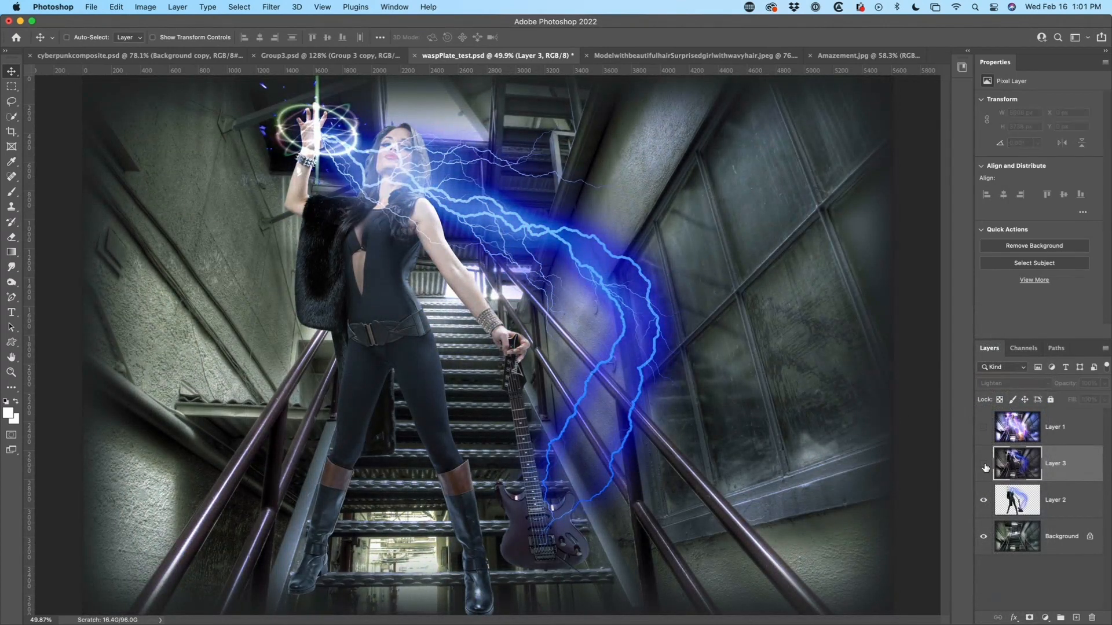
pyautogui.click(985, 467)
pyautogui.click(985, 465)
pyautogui.click(985, 465)
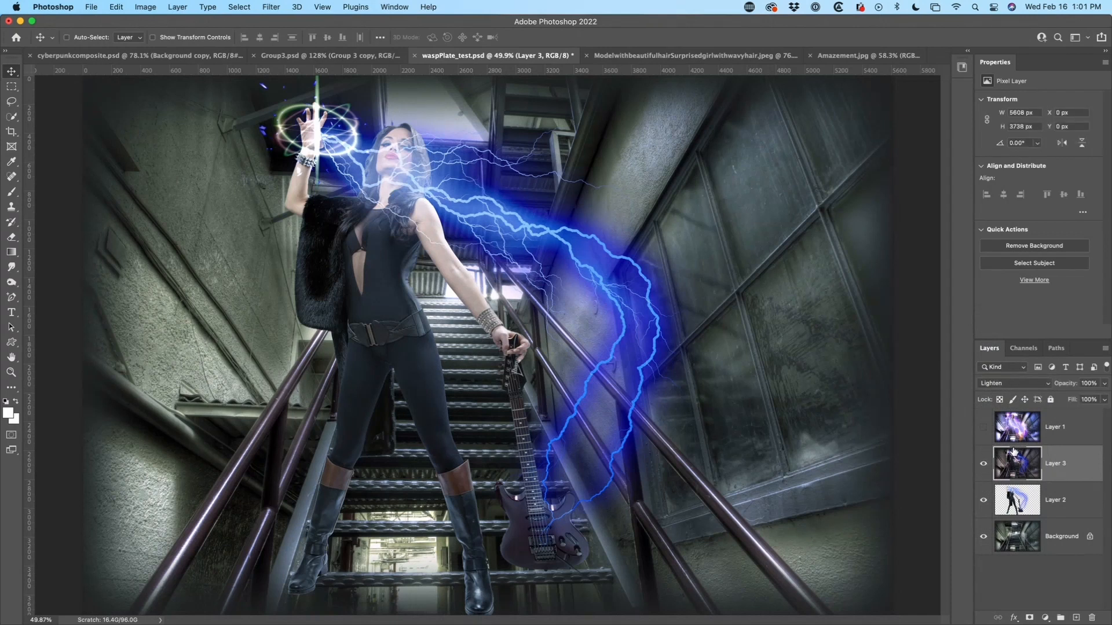
# Try the Color blend mode on Layer 3 and toggle the layer's visibility to compare the result
pyautogui.click(1018, 384)
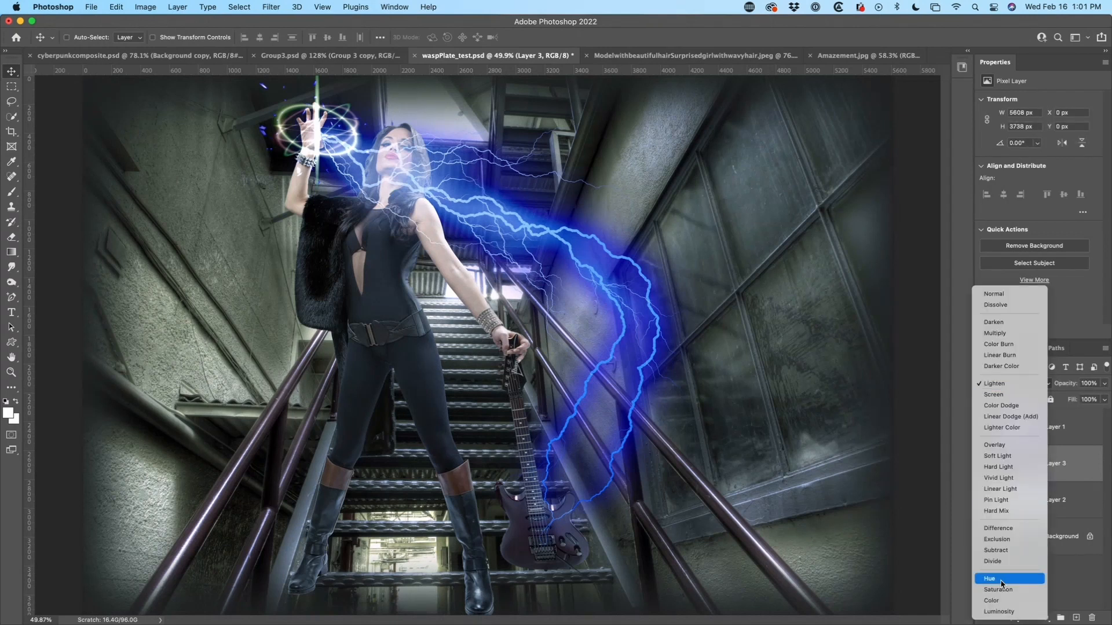
pyautogui.click(1004, 601)
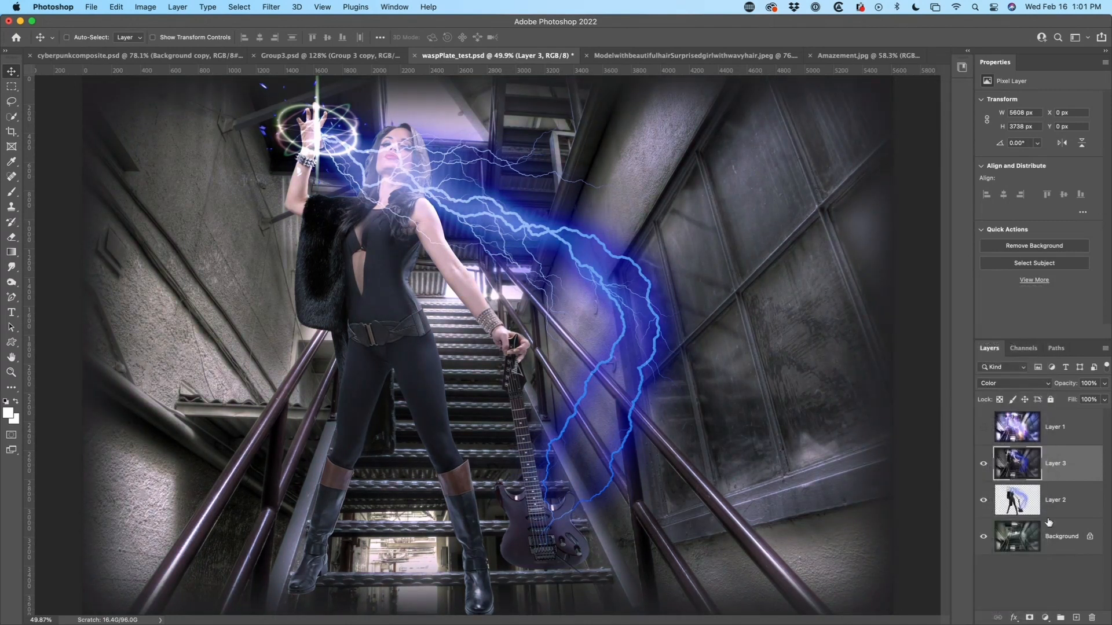
pyautogui.click(984, 466)
pyautogui.click(983, 466)
# Try the Luminosity blend mode on Layer 3 and toggle the layer's visibility off and on to compare
pyautogui.click(1000, 385)
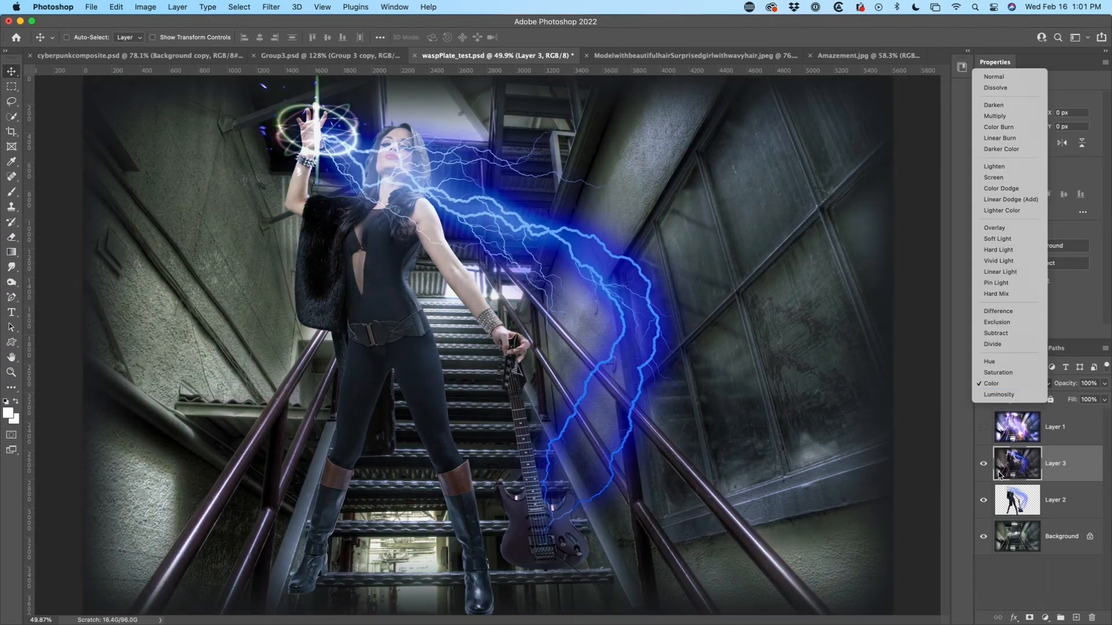
pyautogui.click(998, 398)
pyautogui.click(984, 466)
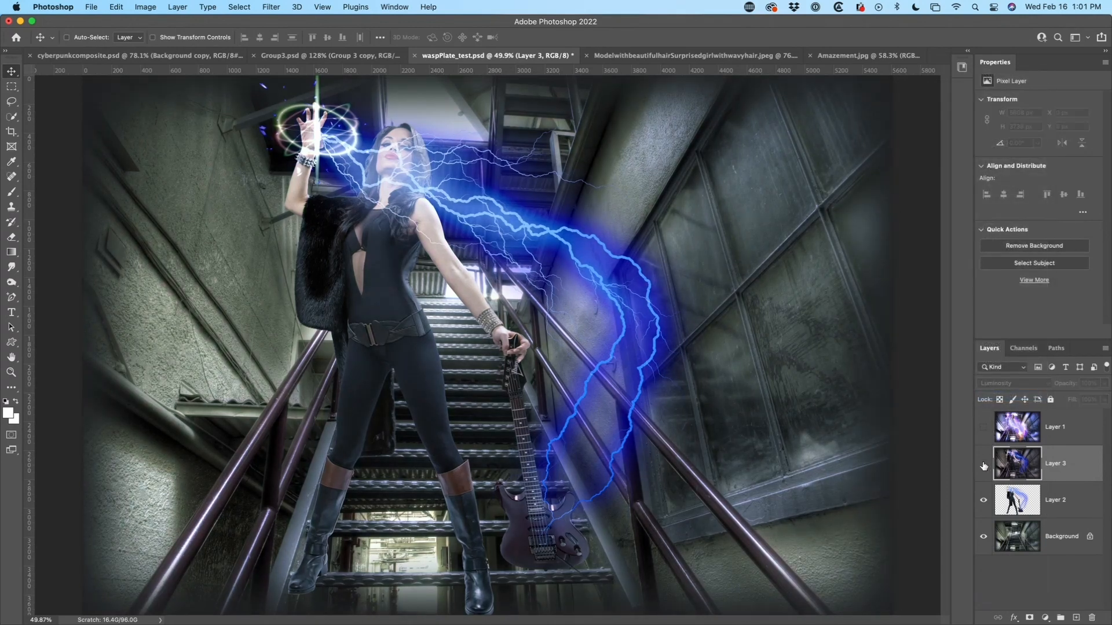
pyautogui.click(983, 465)
pyautogui.click(984, 465)
pyautogui.click(984, 466)
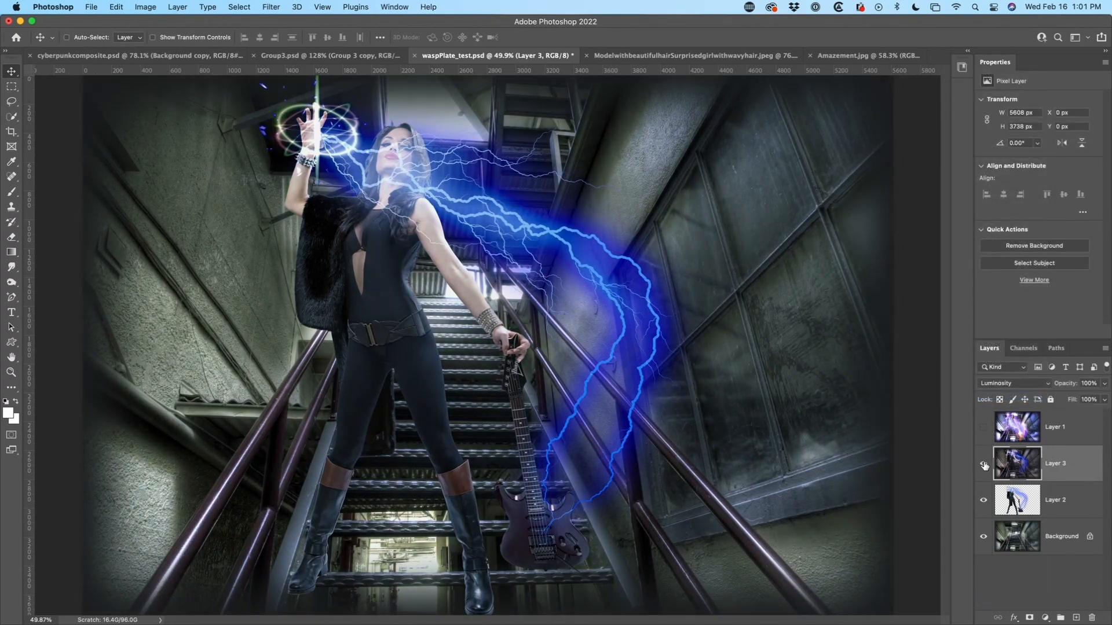
# Return Layer 3 to the Normal blend mode and lower its opacity to 0%
pyautogui.click(1020, 385)
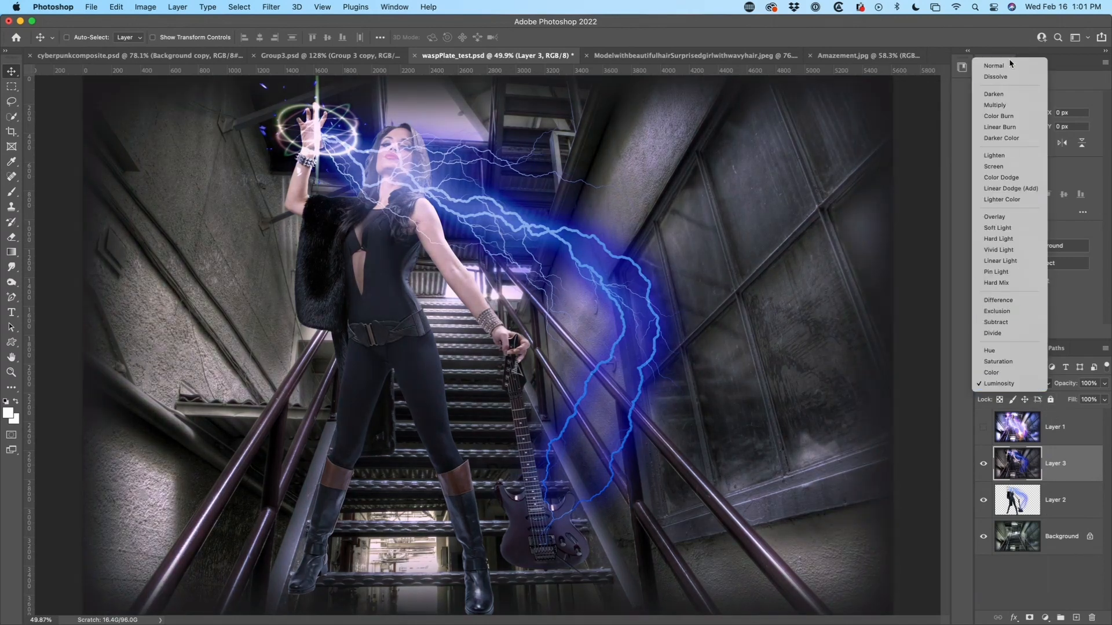
pyautogui.click(1011, 71)
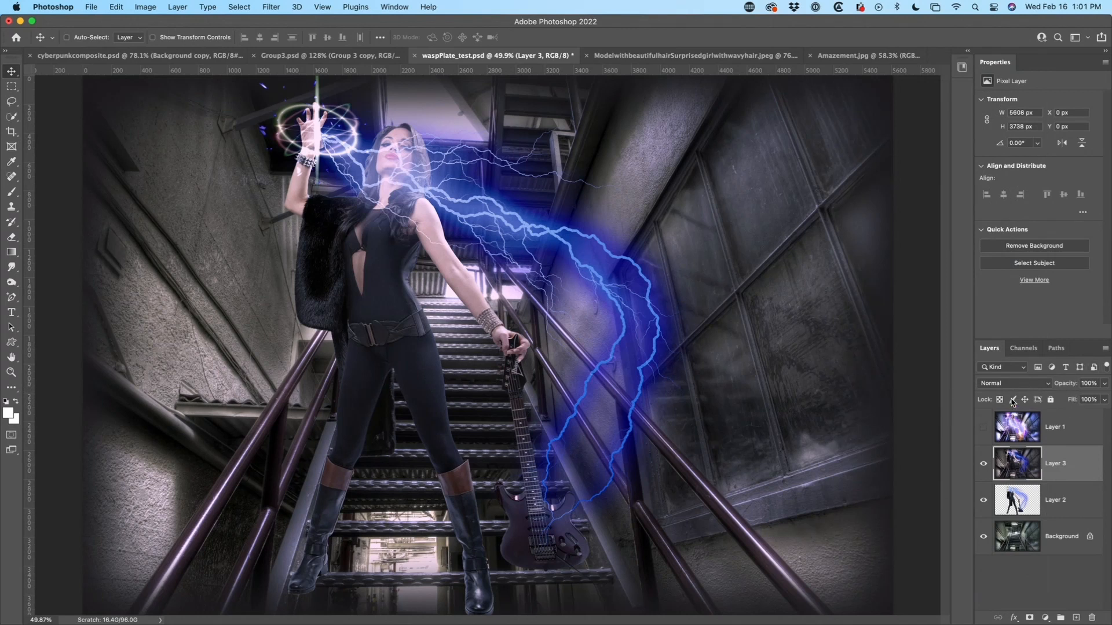
pyautogui.moveTo(1068, 383); pyautogui.dragTo(881, 390)
pyautogui.moveTo(1057, 383); pyautogui.dragTo(1069, 386)
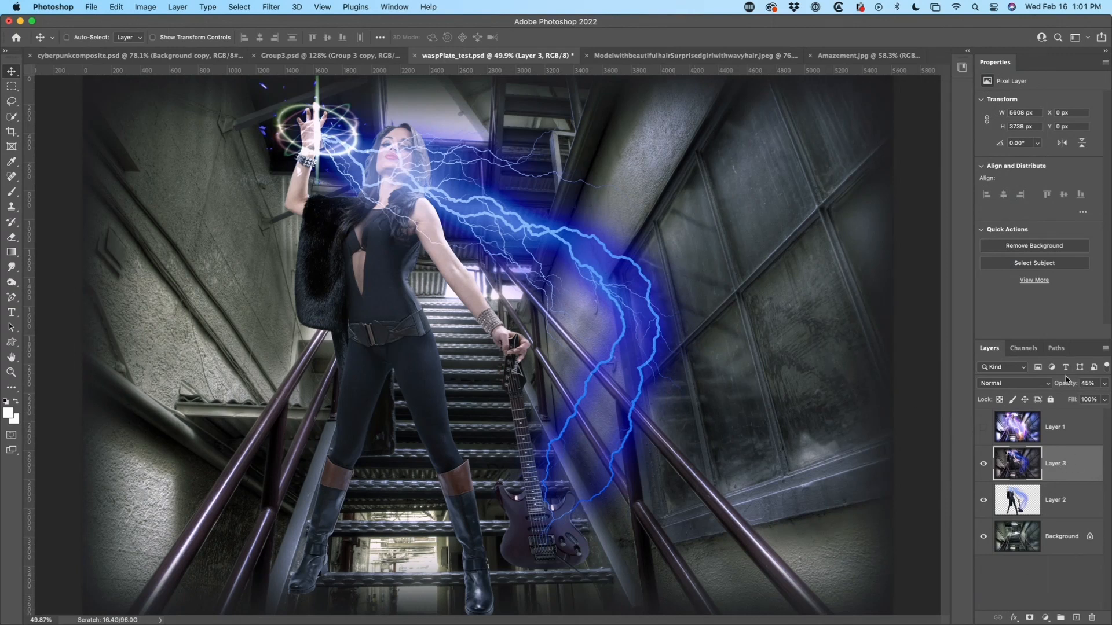
pyautogui.moveTo(1068, 385); pyautogui.dragTo(907, 391)
pyautogui.click(1016, 501)
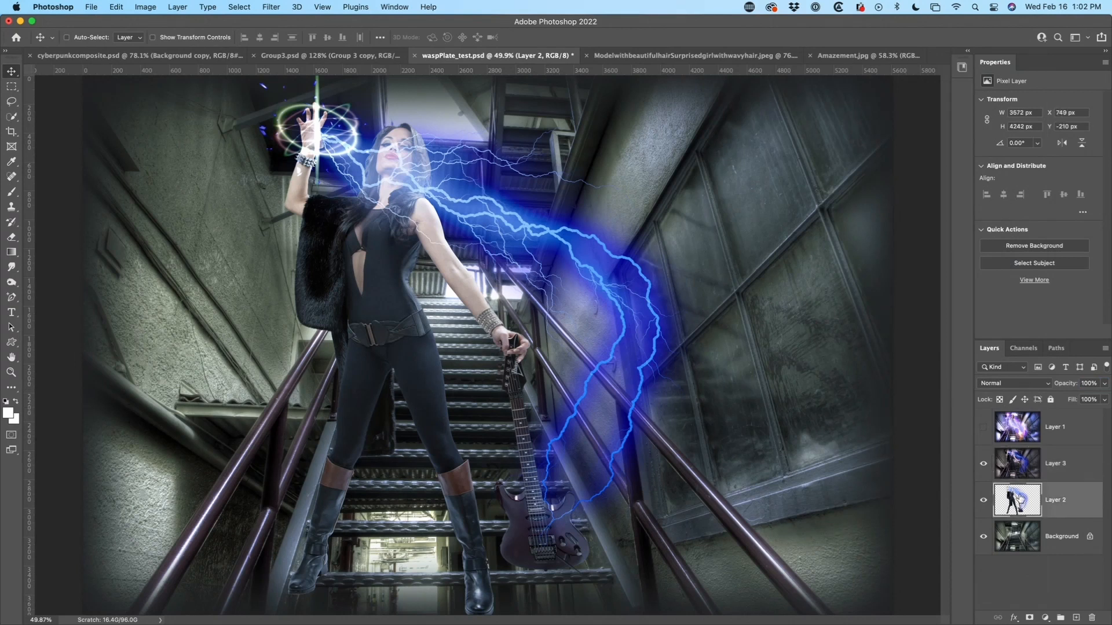
pyautogui.moveTo(1069, 386); pyautogui.dragTo(1110, 386)
pyautogui.click(1030, 464)
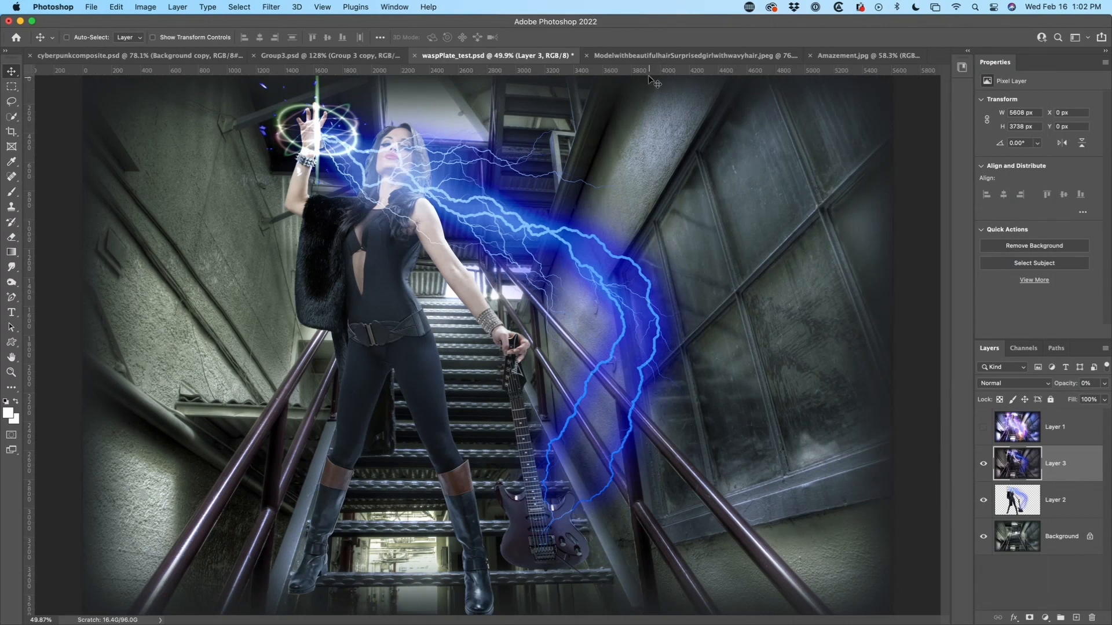
# Add a layer mask to the wavy-haired model portrait and make the layer's image active instead of the mask
pyautogui.click(635, 56)
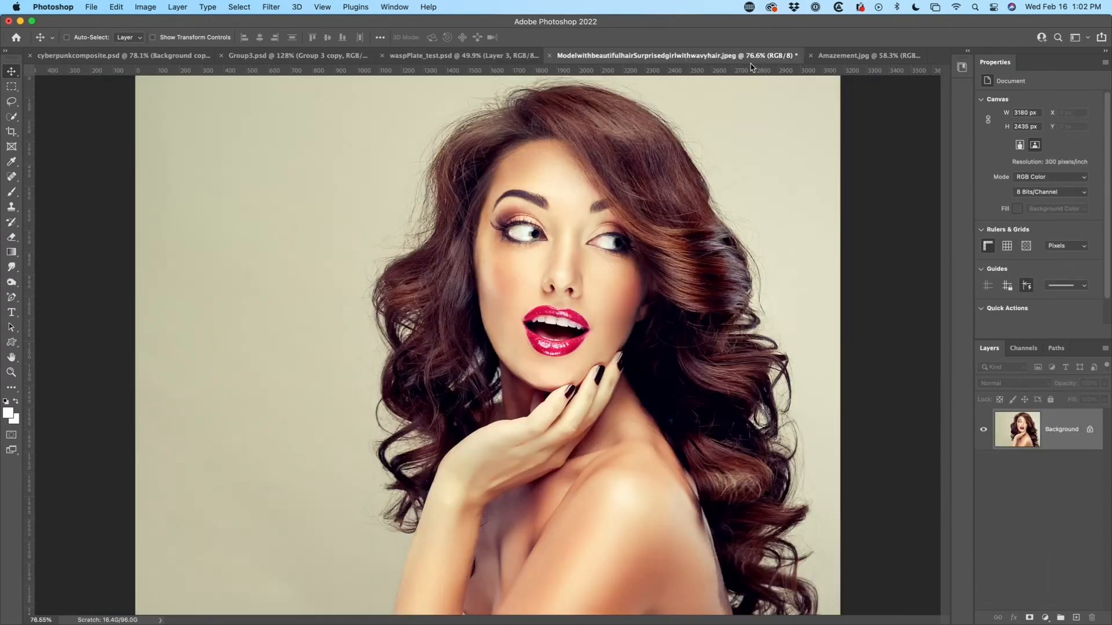
pyautogui.click(831, 58)
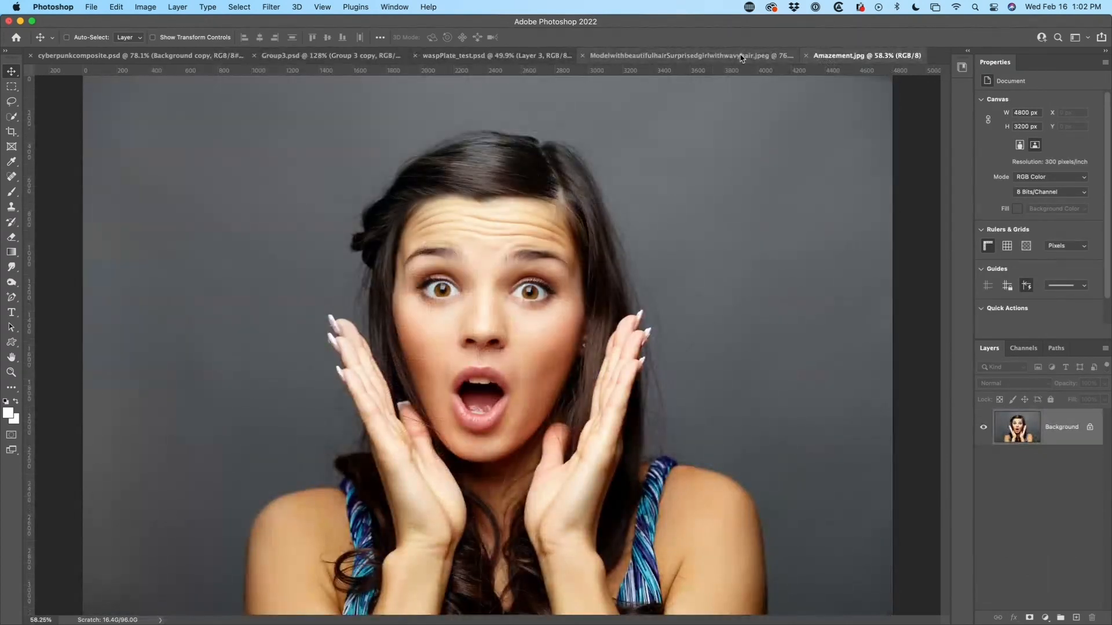
pyautogui.click(741, 56)
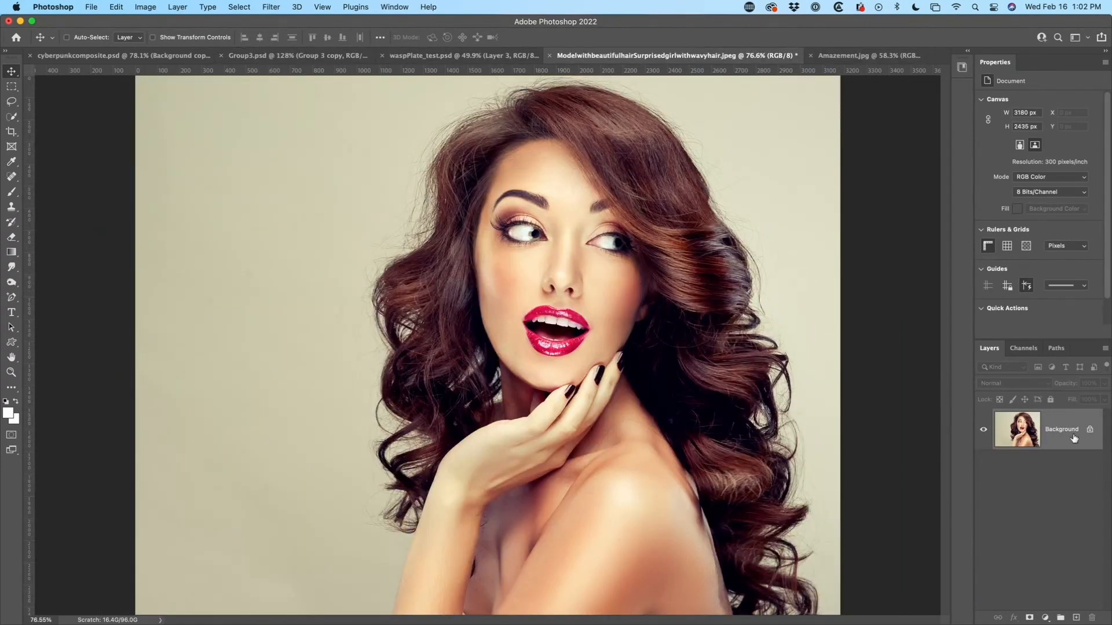
pyautogui.click(1029, 618)
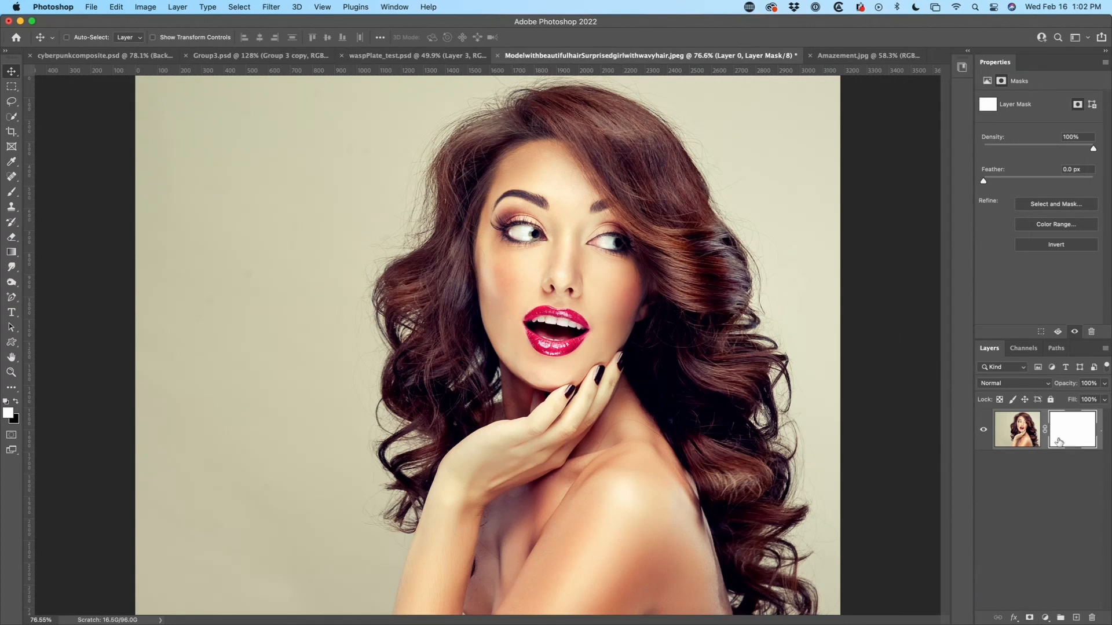
pyautogui.click(1026, 433)
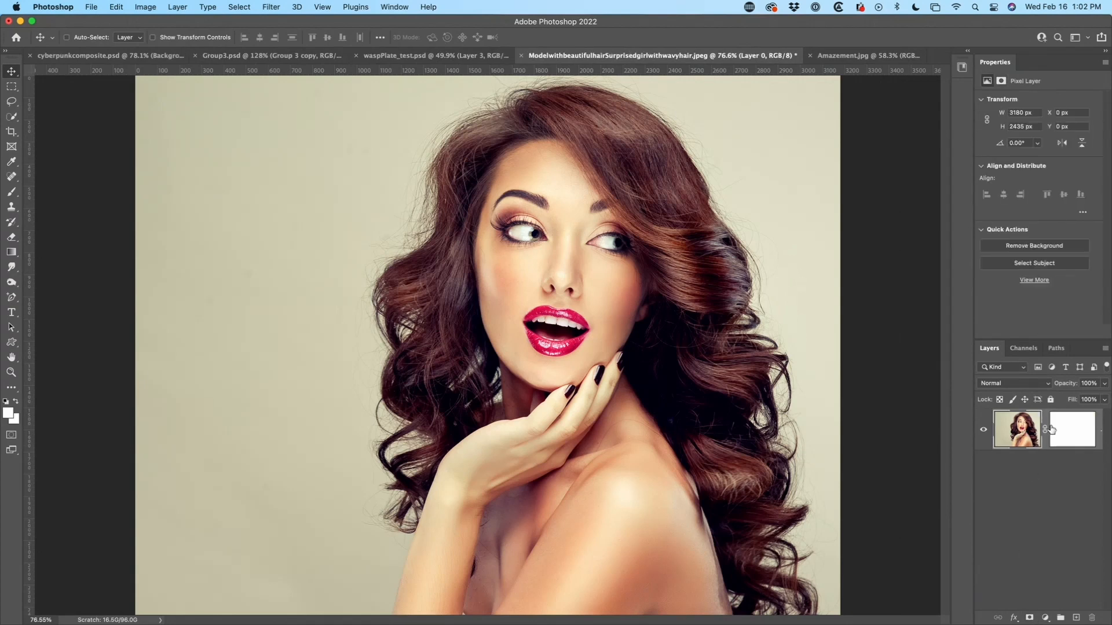
# Run the Boris FX Optics 2022 filter on the image of the masked portrait layer
pyautogui.click(173, 7)
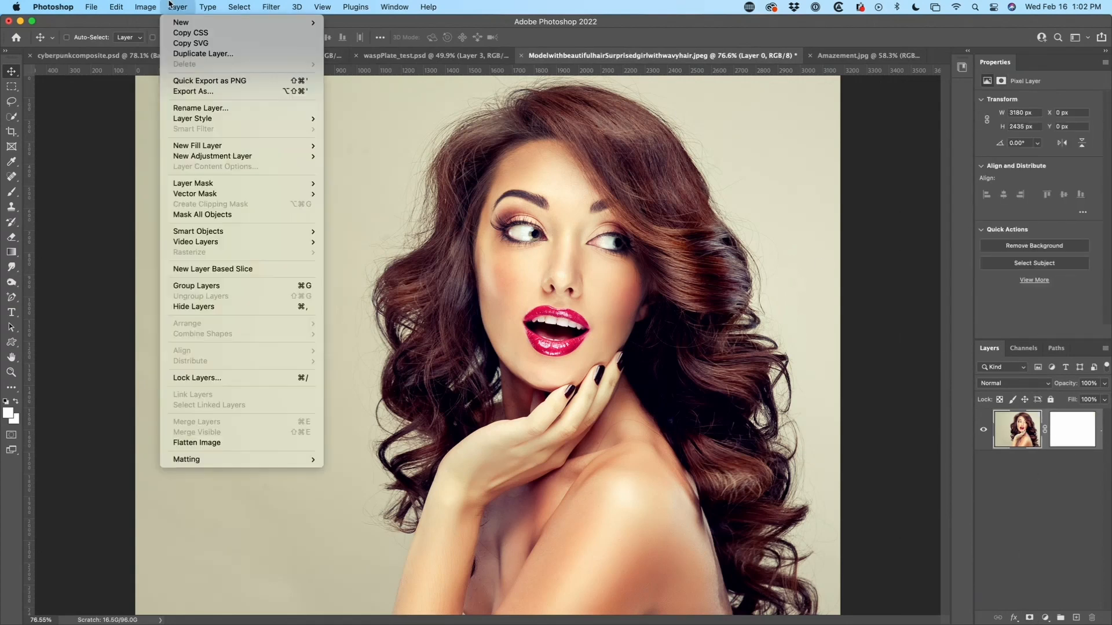
pyautogui.moveTo(270, 7)
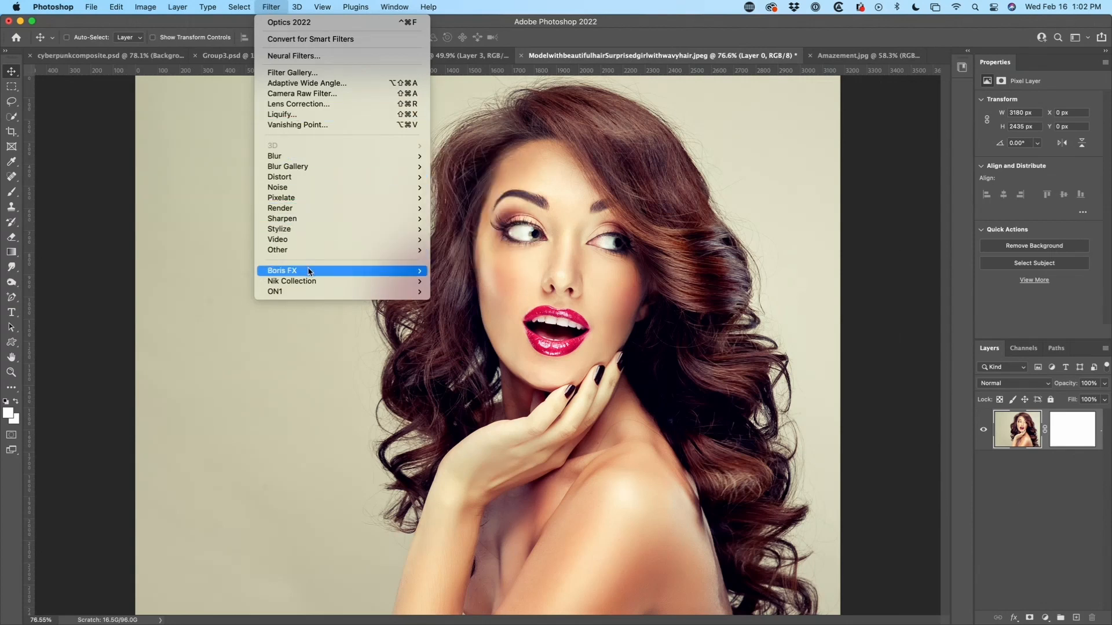
pyautogui.moveTo(310, 270)
pyautogui.click(476, 272)
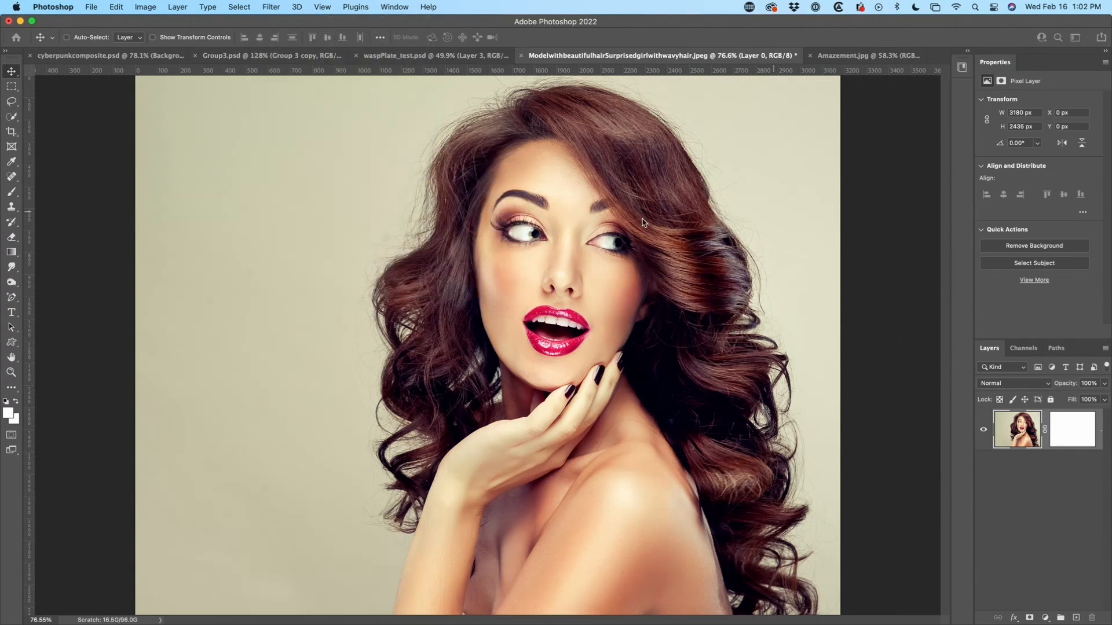
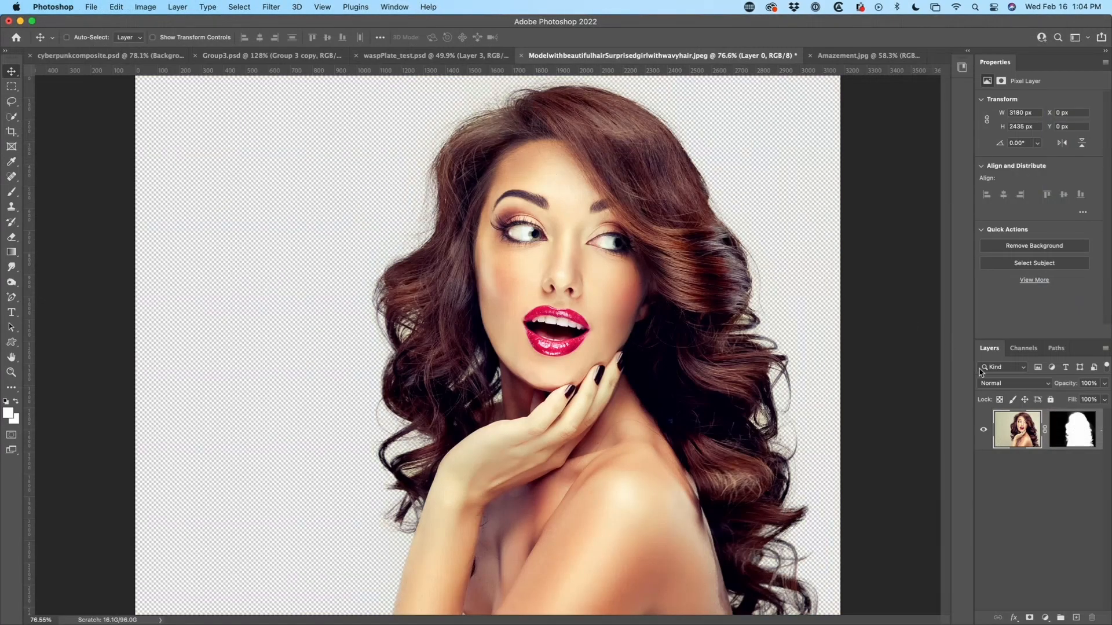
# Refine Layer 0's mask in mask view with Levels inputs of 32, 1.26 and 244, and return to the layer's image
pyautogui.keyDown('alt'); pyautogui.click(1073, 430); pyautogui.keyUp('alt')
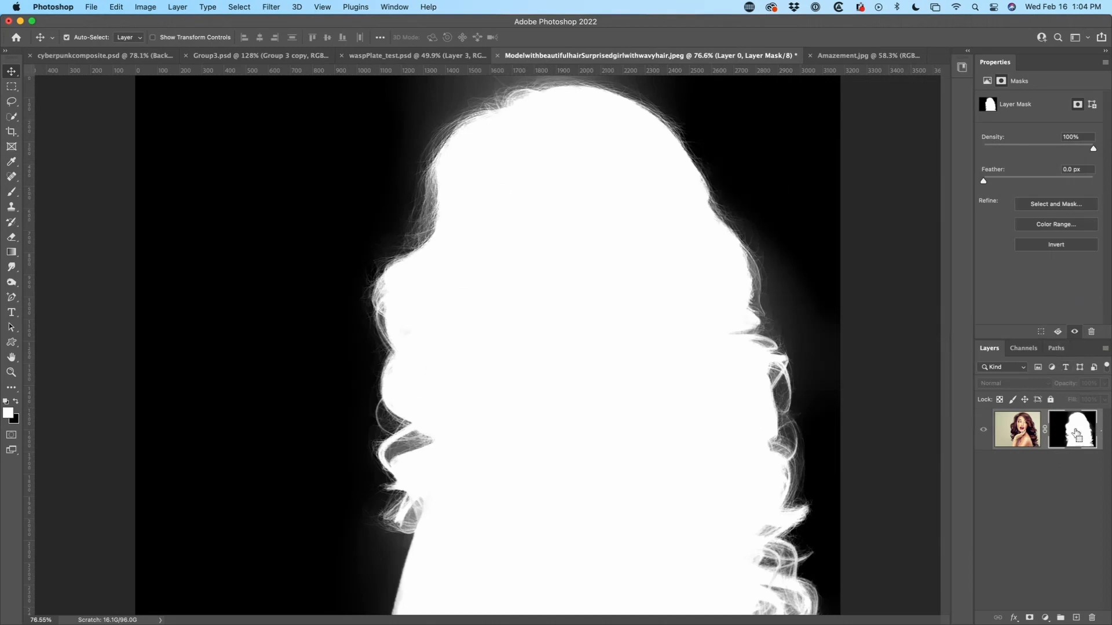
pyautogui.press('super+l')
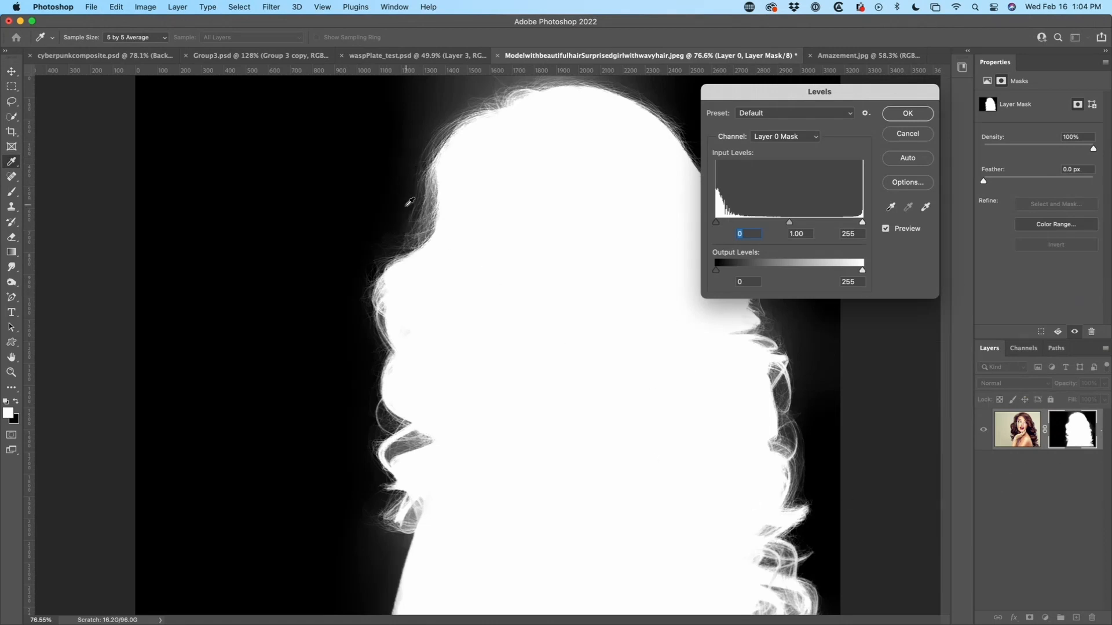
pyautogui.moveTo(717, 223); pyautogui.dragTo(734, 224)
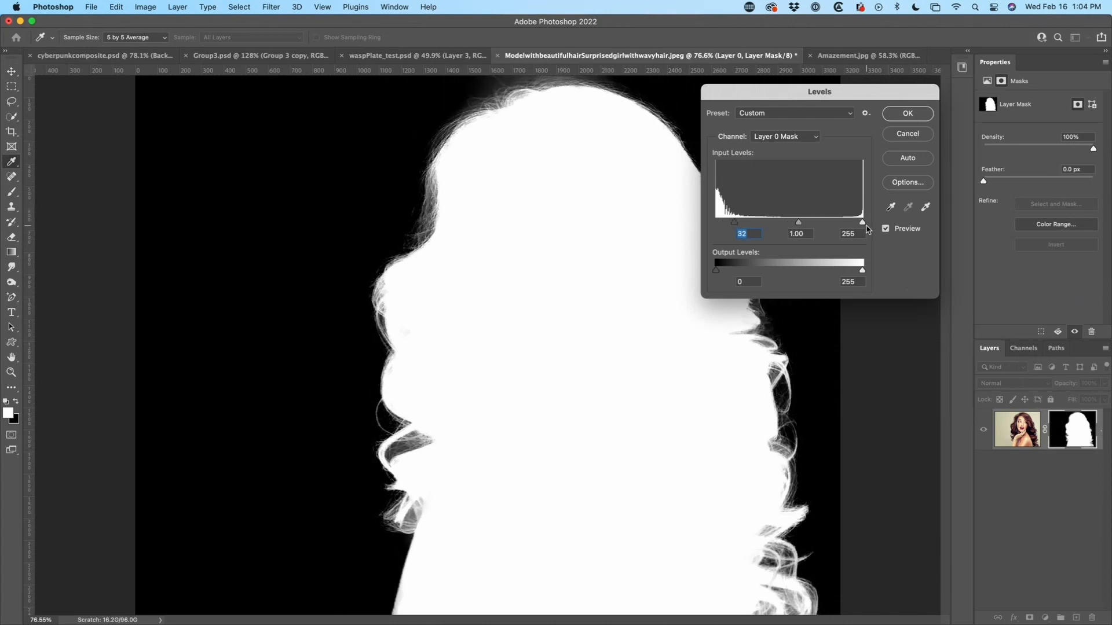
pyautogui.moveTo(863, 222); pyautogui.dragTo(785, 225)
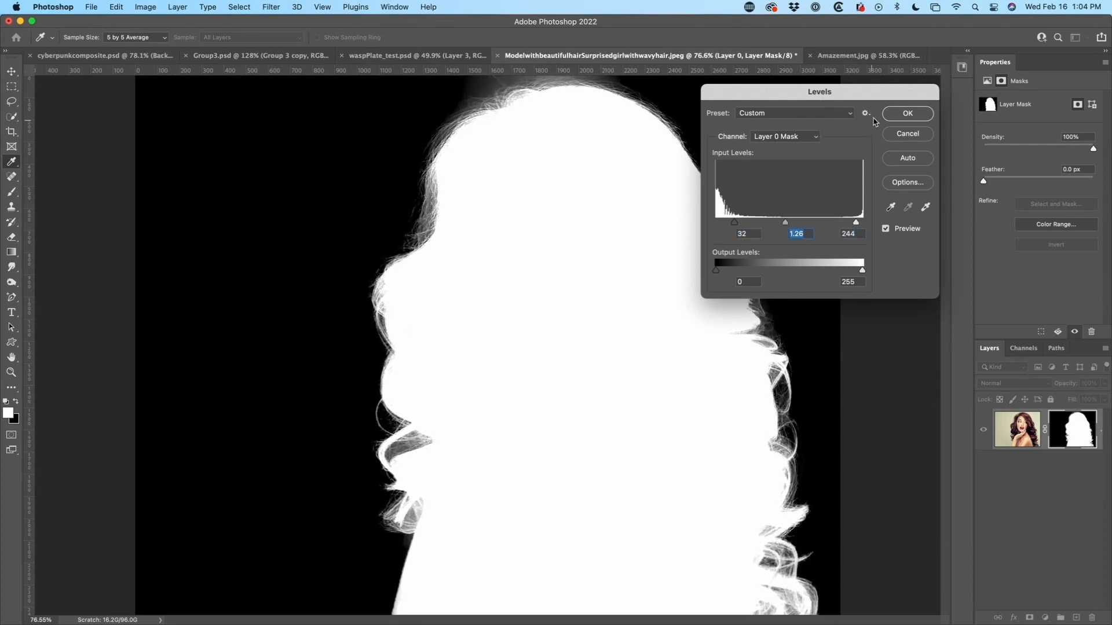
pyautogui.click(908, 113)
pyautogui.click(1024, 432)
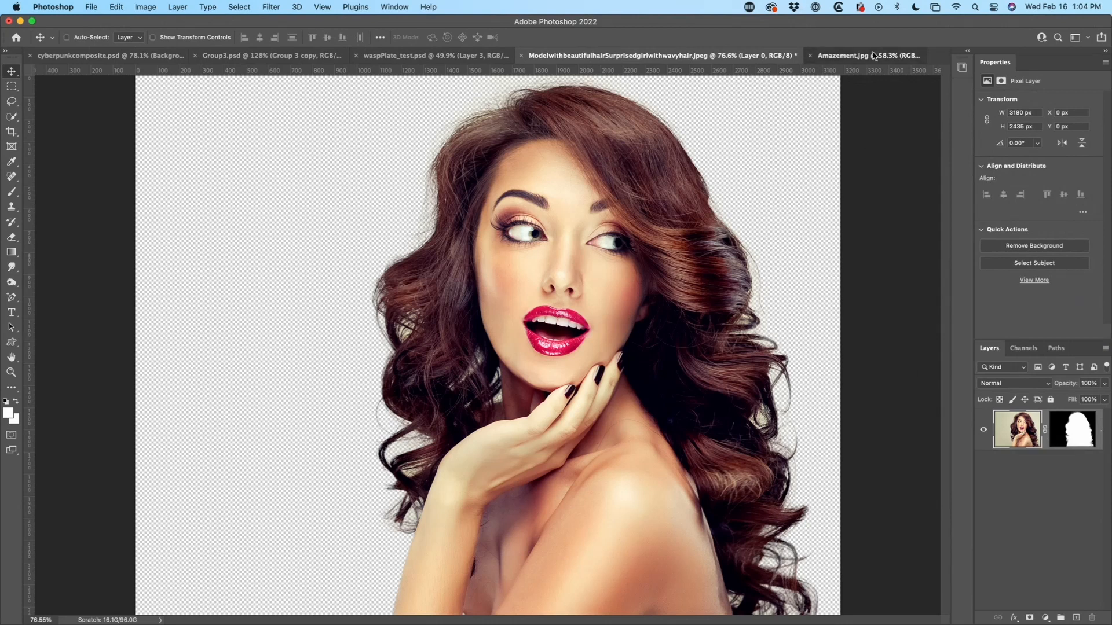
pyautogui.click(814, 58)
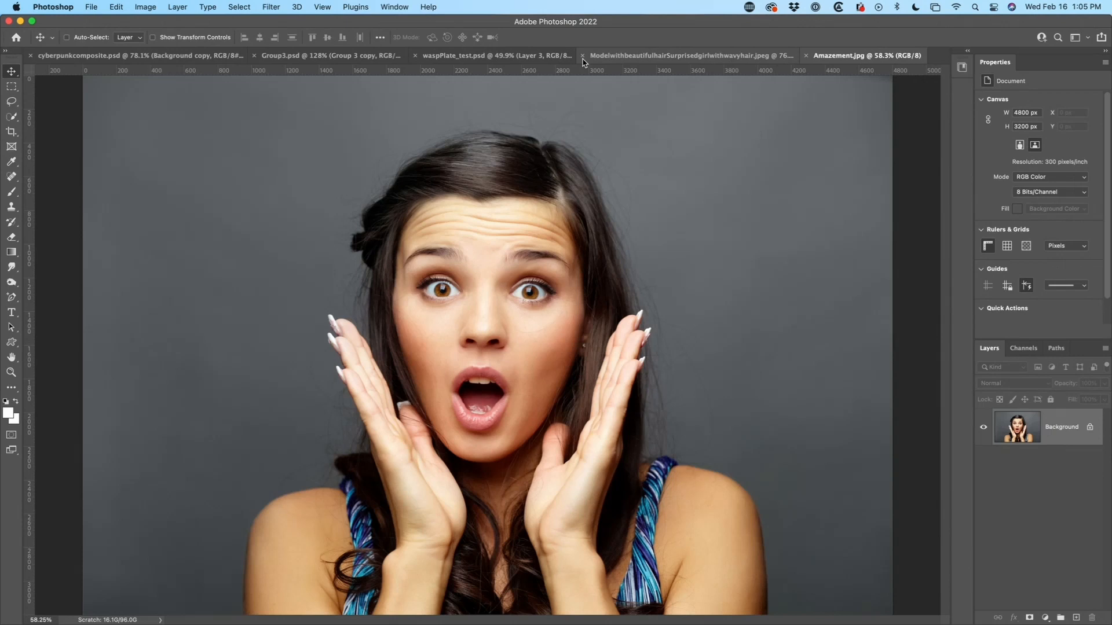
pyautogui.click(146, 56)
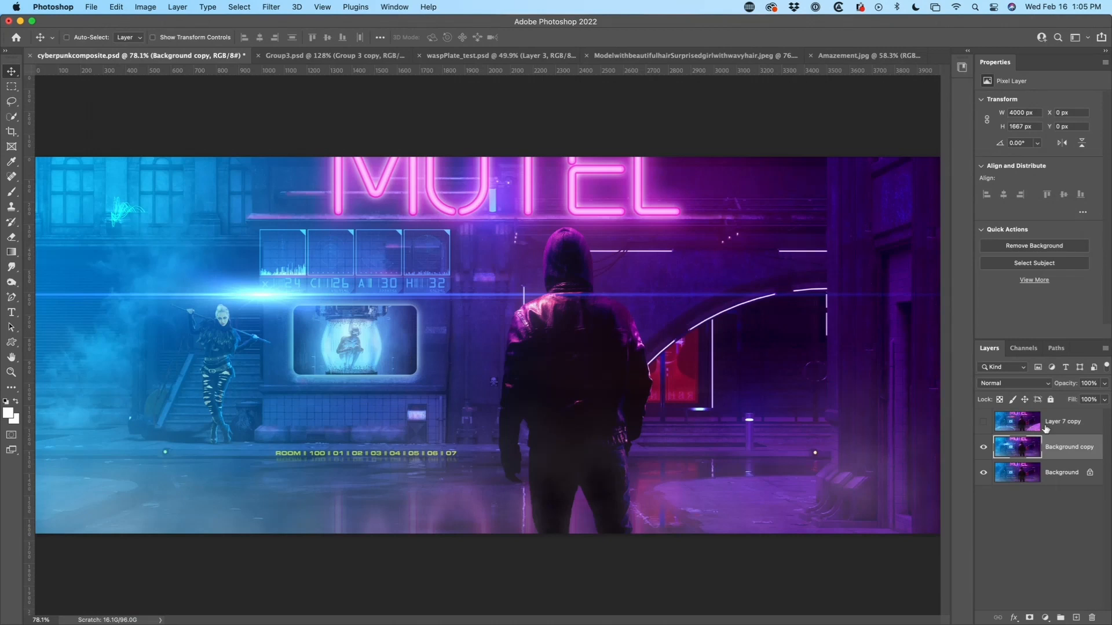
pyautogui.click(173, 7)
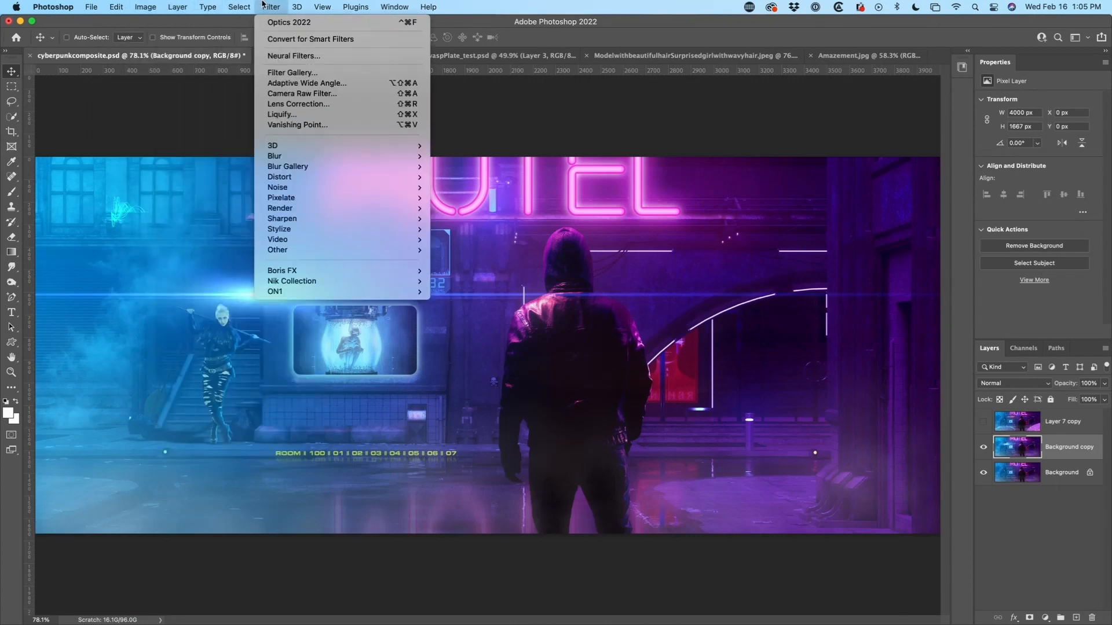
pyautogui.click(1008, 316)
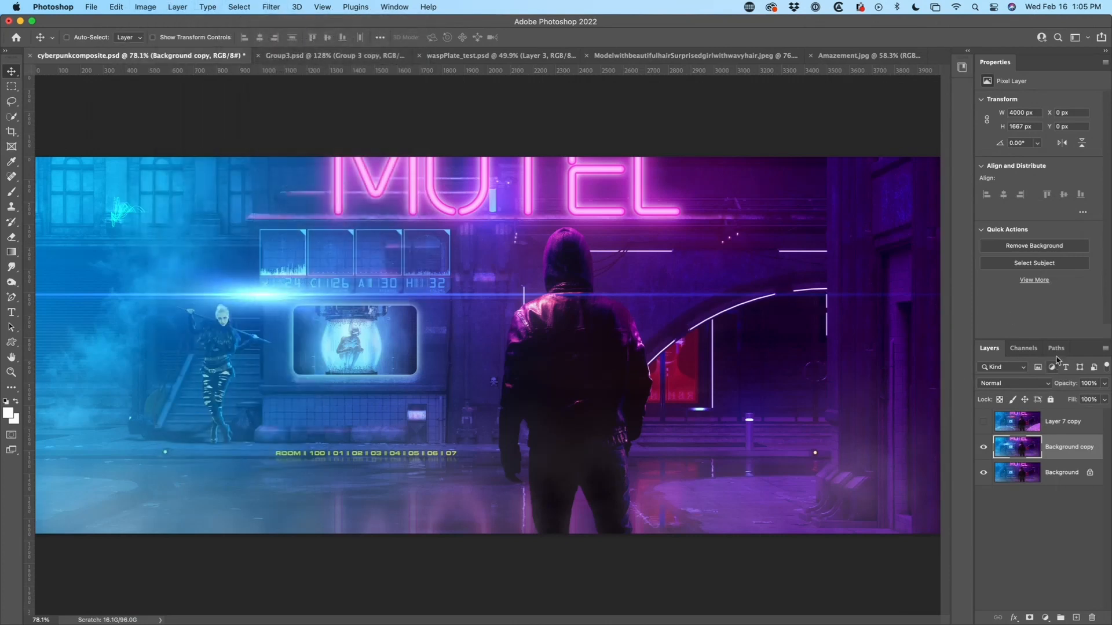
# Open the Amazement.jpg image in Boris FX Optics 2022 without applying the previous filters or masks
pyautogui.click(845, 56)
pyautogui.click(239, 7)
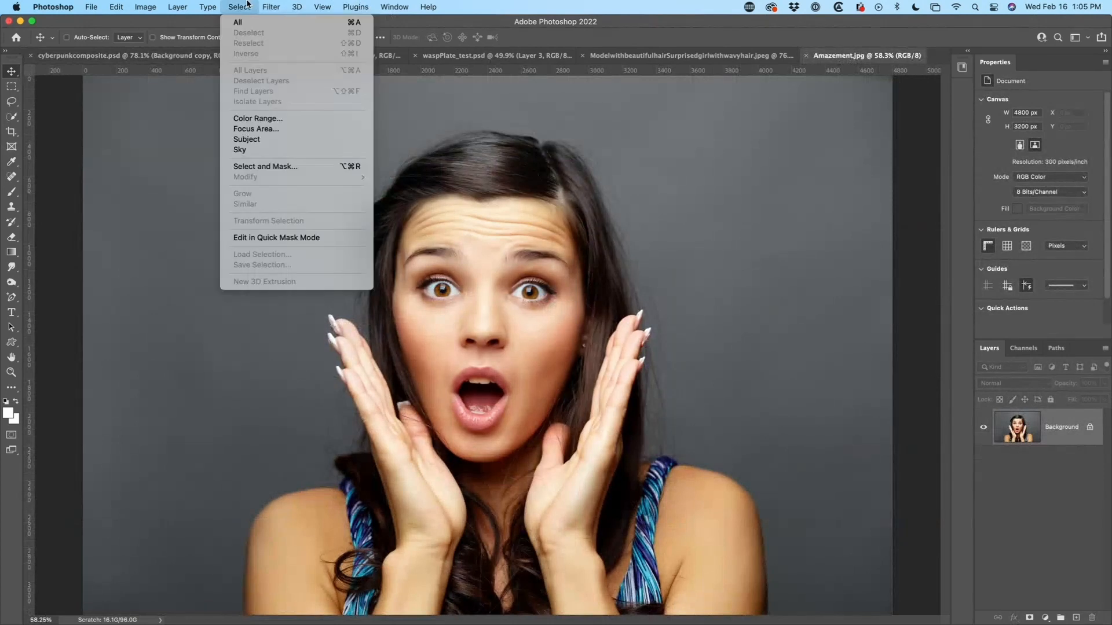
pyautogui.moveTo(269, 6)
pyautogui.moveTo(318, 271)
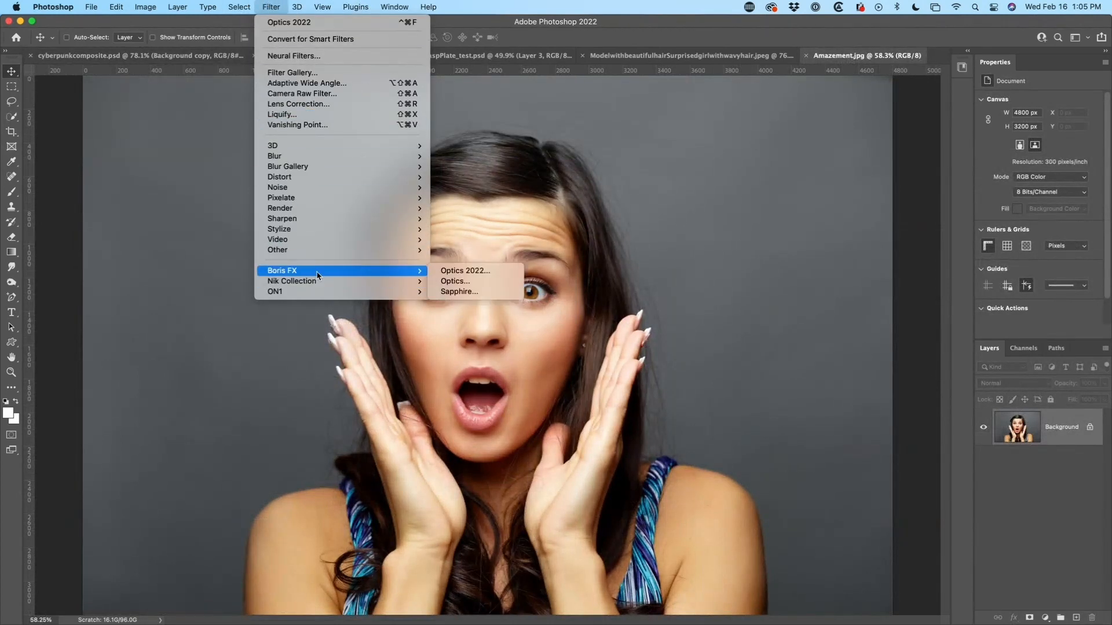
pyautogui.click(492, 271)
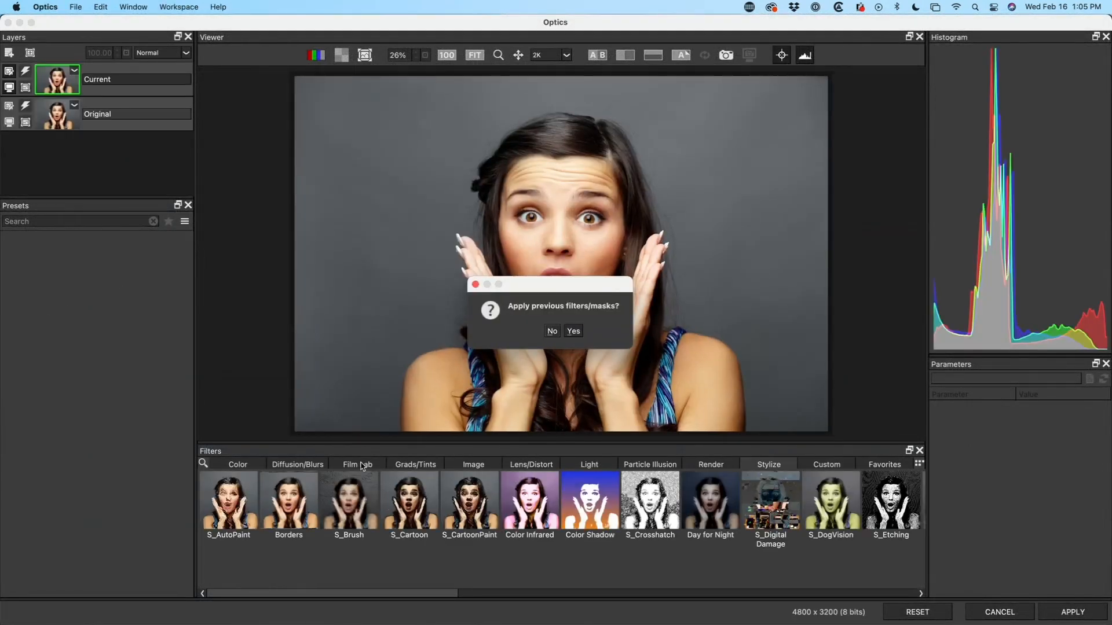
pyautogui.click(552, 331)
# Apply the Film Lab Film Stocks filter to the portrait and set it to the Agfa APX 400 - Lomo LCA preset
pyautogui.click(364, 461)
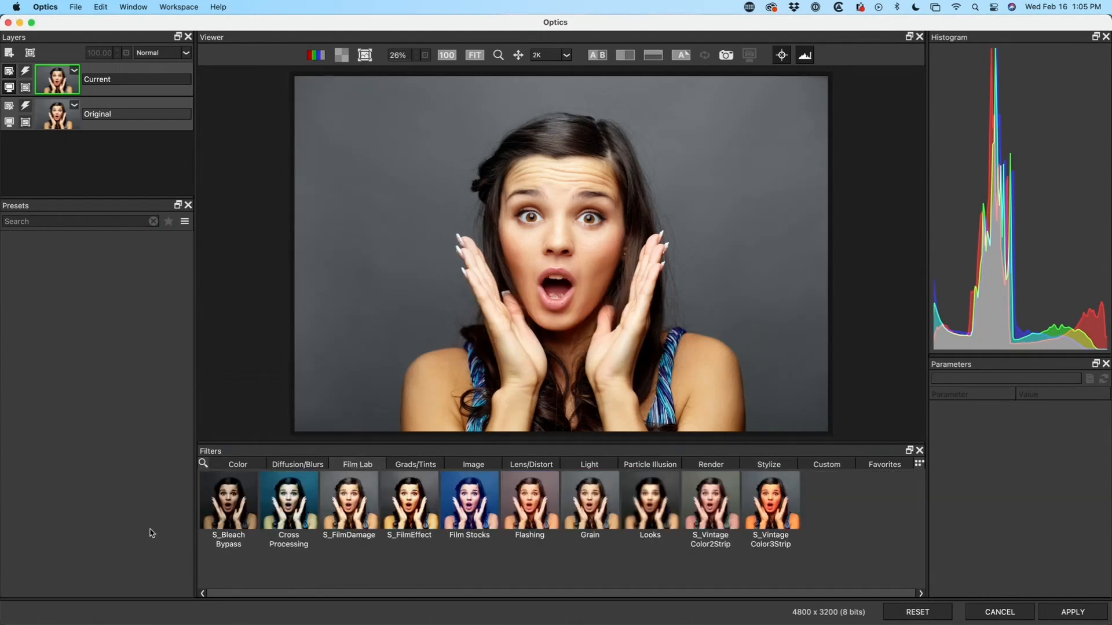
pyautogui.click(497, 505)
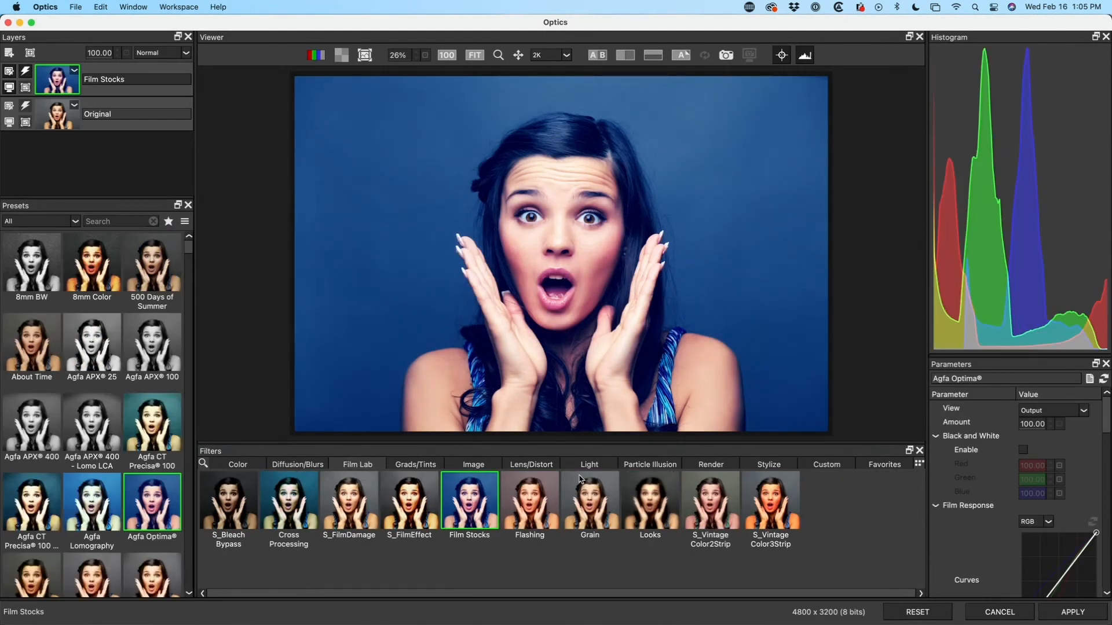
pyautogui.click(152, 427)
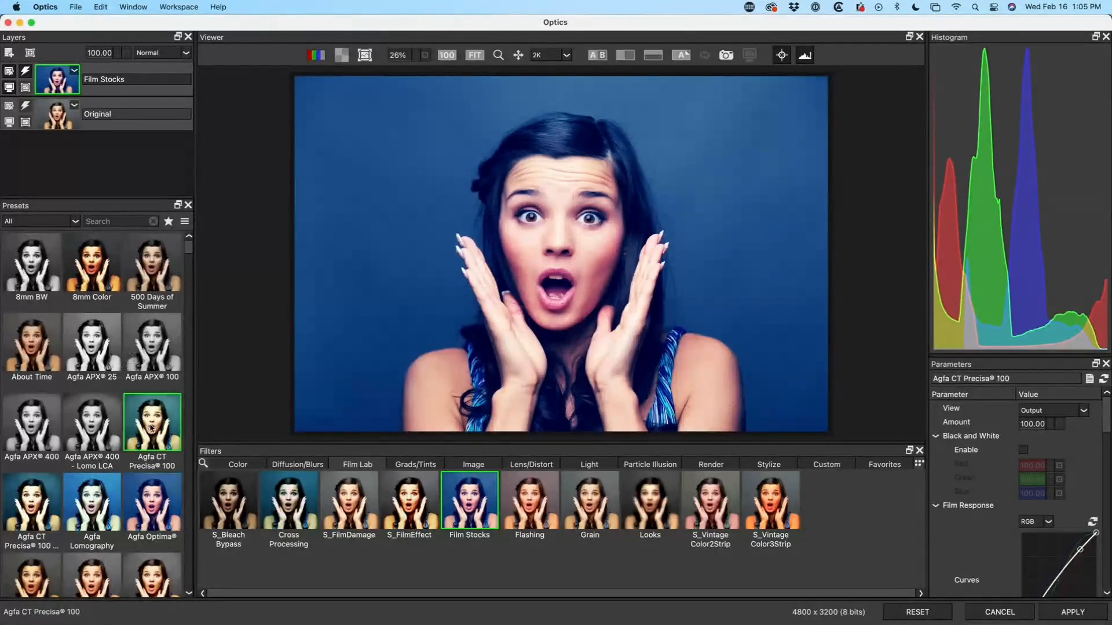
pyautogui.click(93, 428)
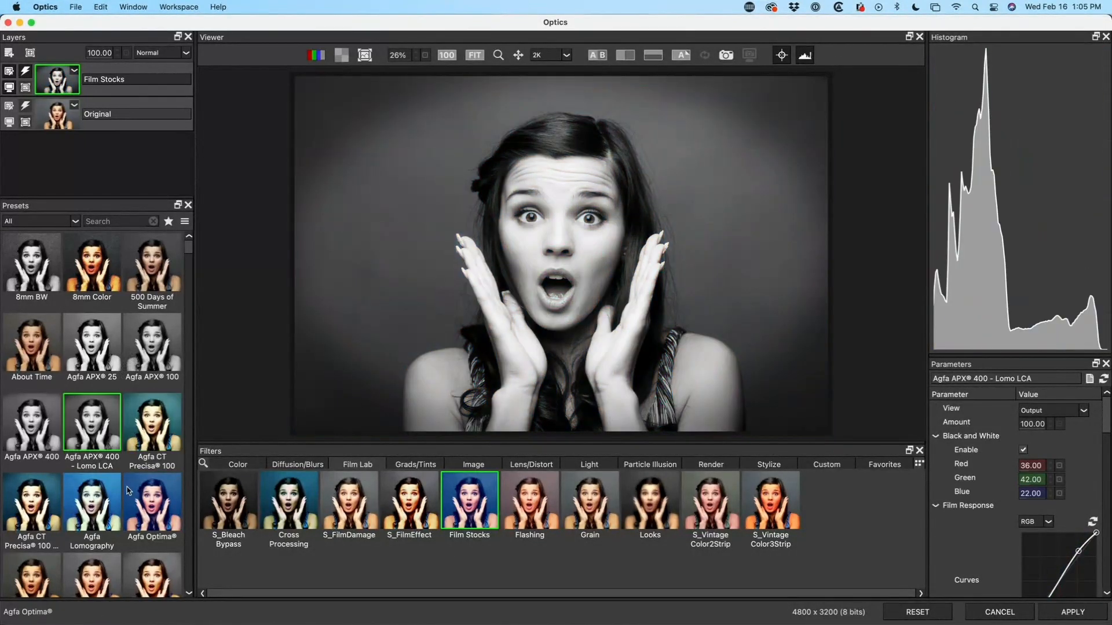
# Set the Film Stocks layer to the Agfa Optima preset and its opacity to 25
pyautogui.click(150, 509)
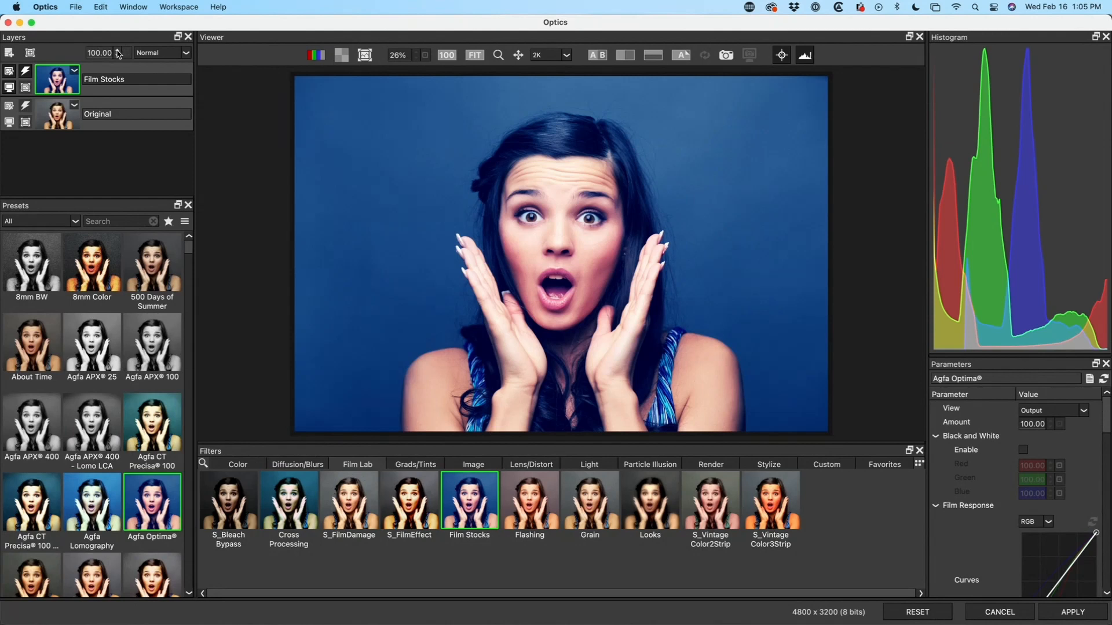
pyautogui.moveTo(105, 53)
pyautogui.mouseDown()
pyautogui.moveTo(73, 53)
pyautogui.moveTo(102, 54)
pyautogui.mouseUp()
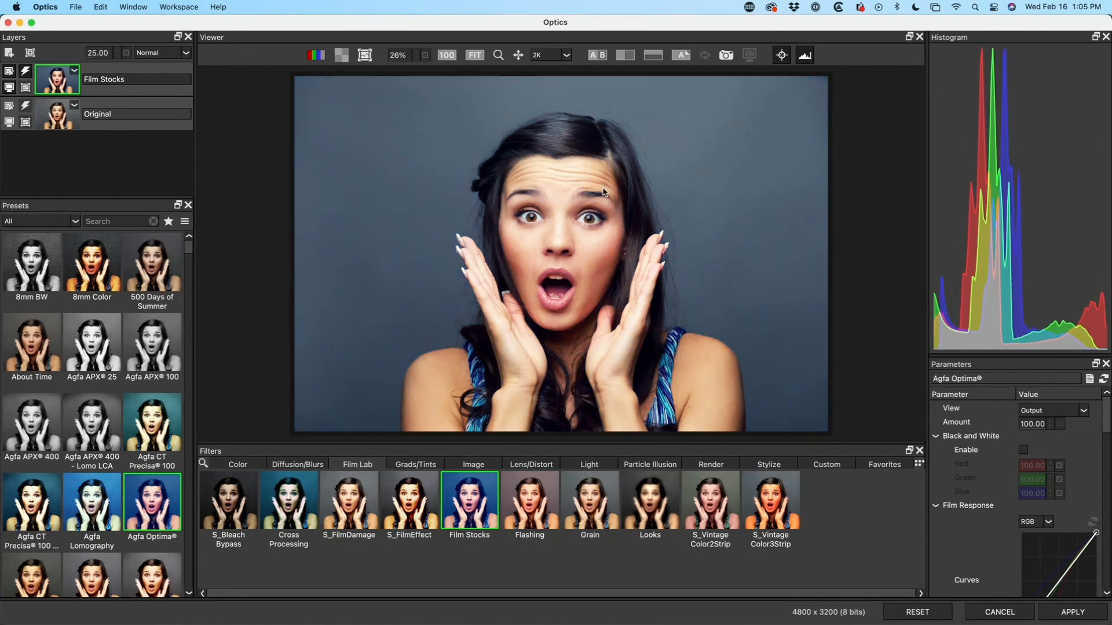
# Try the Lighten blend mode on the Film Stocks layer, raise its opacity to 100, and restore Normal mode
pyautogui.click(184, 55)
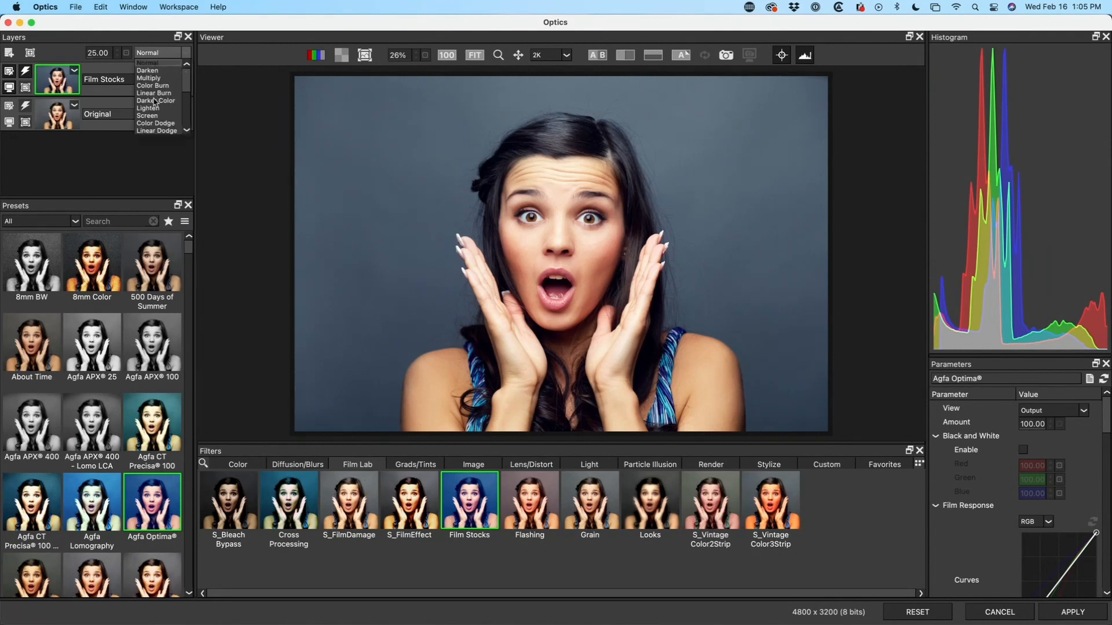
pyautogui.click(154, 108)
pyautogui.moveTo(93, 53); pyautogui.dragTo(167, 52)
pyautogui.click(186, 53)
pyautogui.click(161, 53)
pyautogui.click(188, 53)
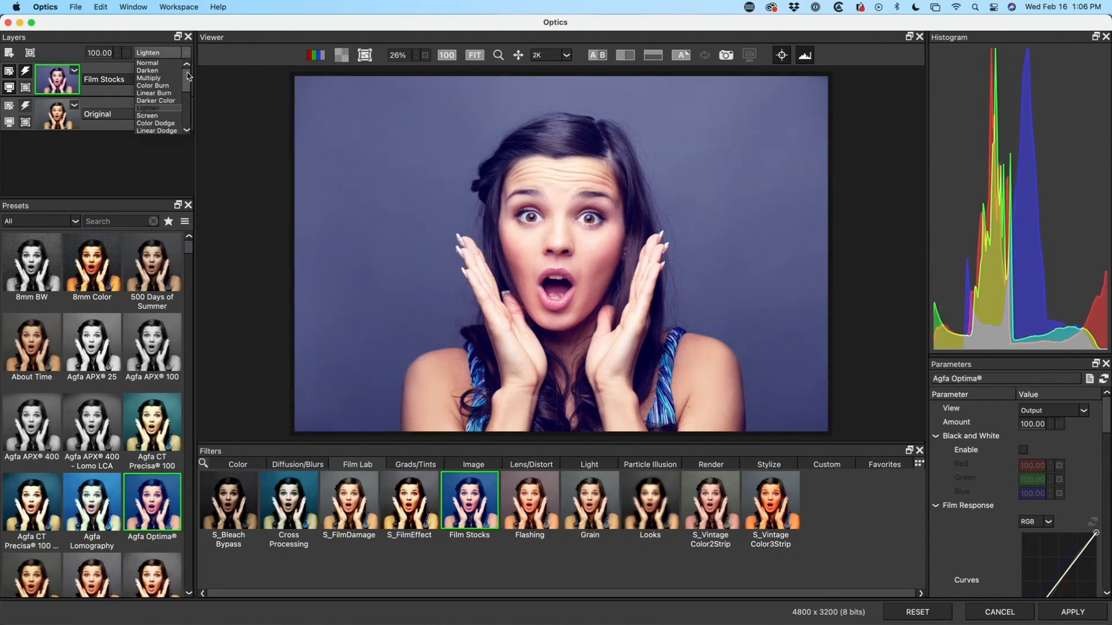
pyautogui.click(148, 63)
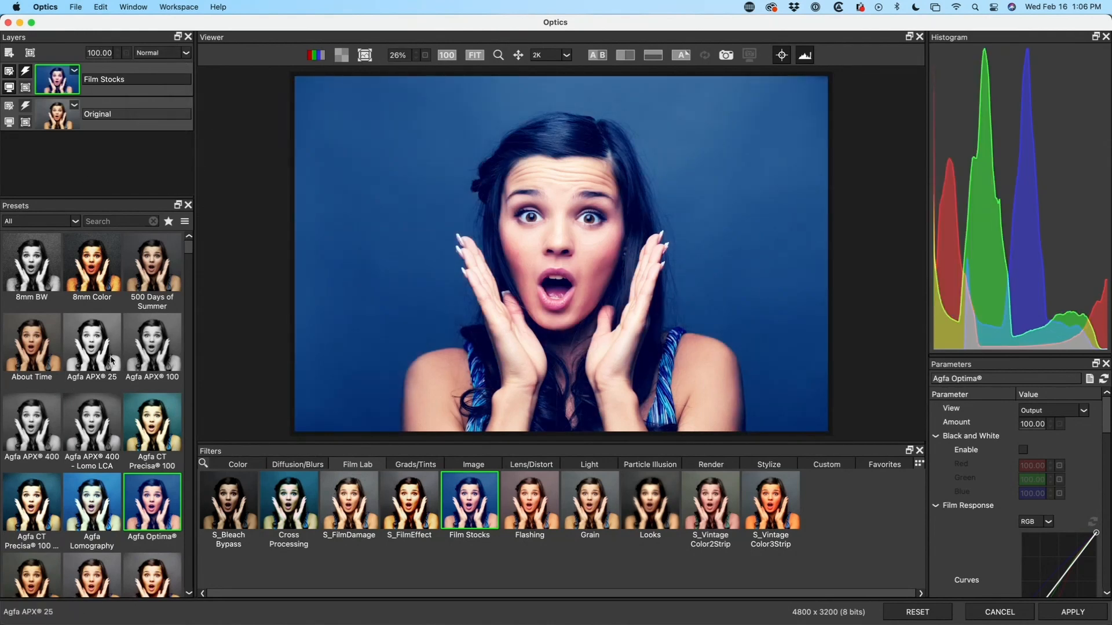
# Try the Agfa RSX II 100 and Agfa CT Precisa 100 - Lomo LC-A film stock presets on the portrait
pyautogui.click(153, 409)
pyautogui.click(46, 555)
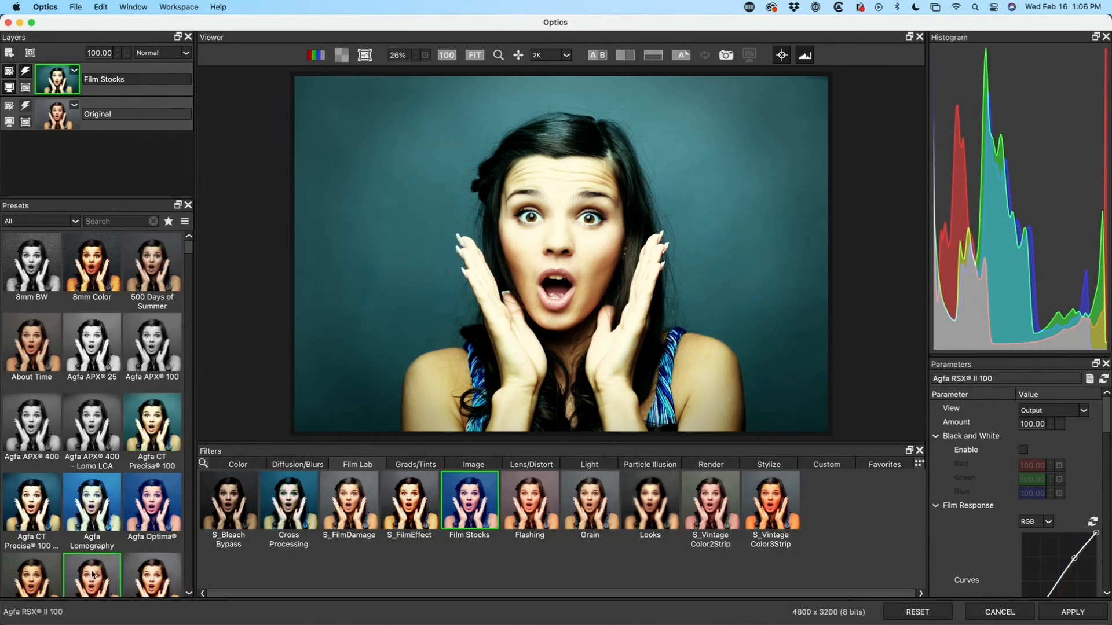
pyautogui.scroll(-1, 41, 440)
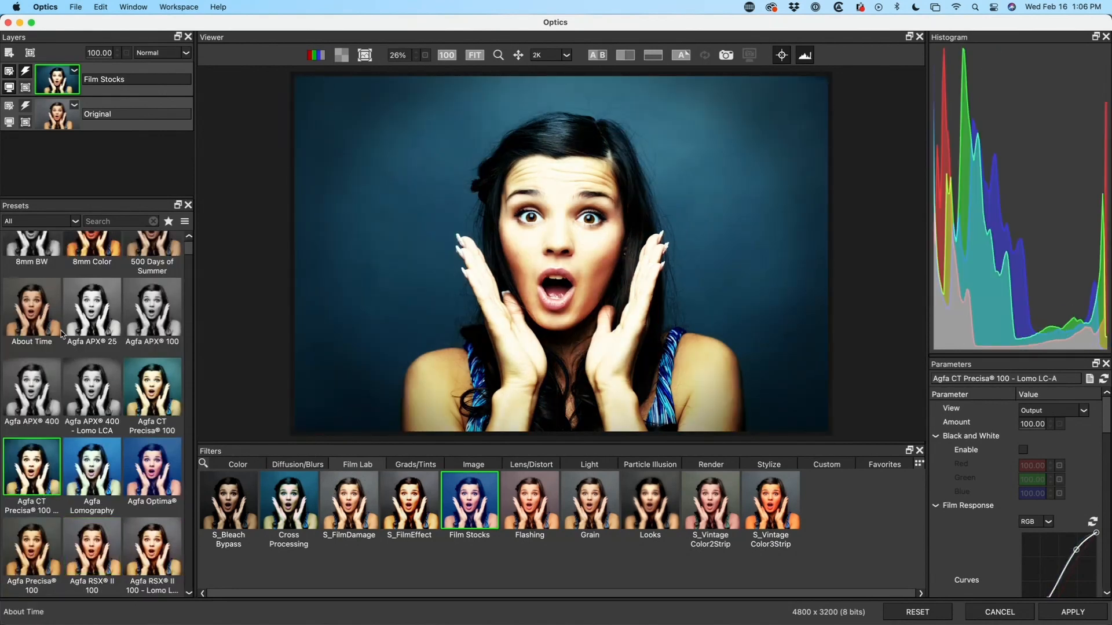
pyautogui.scroll(-5, 32, 318)
# Try the Anthotype 2, Argyrotype 1, Arrival, Autochrome 1 and Blade Runner film stock presets on the portrait
pyautogui.click(17, 357)
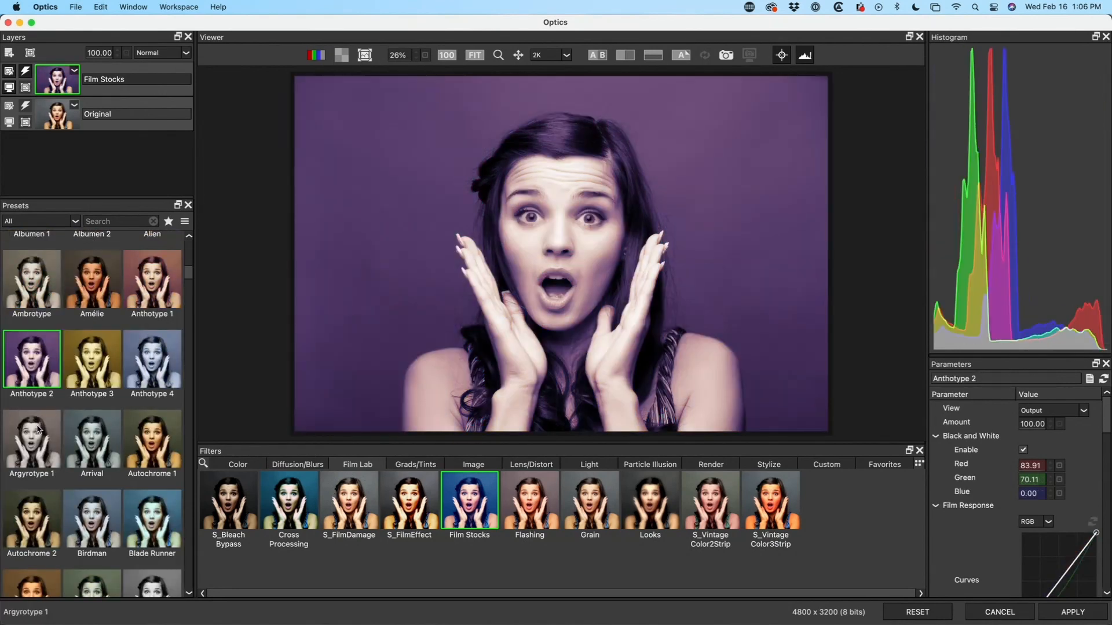
pyautogui.click(32, 439)
pyautogui.click(93, 439)
pyautogui.click(148, 466)
pyautogui.click(152, 516)
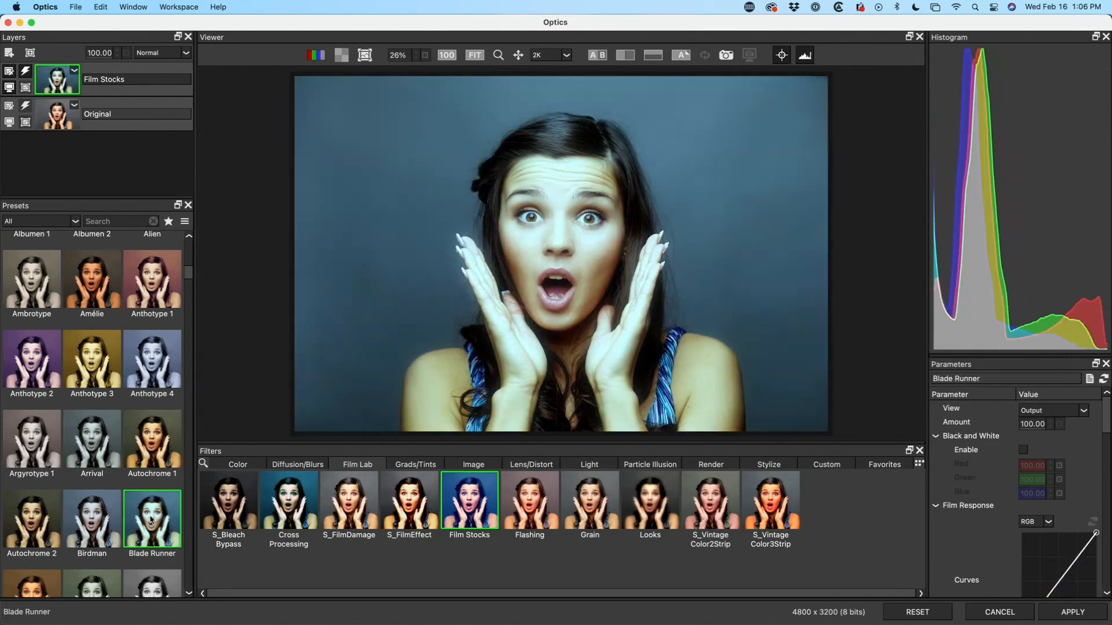
pyautogui.scroll(-5, 46, 447)
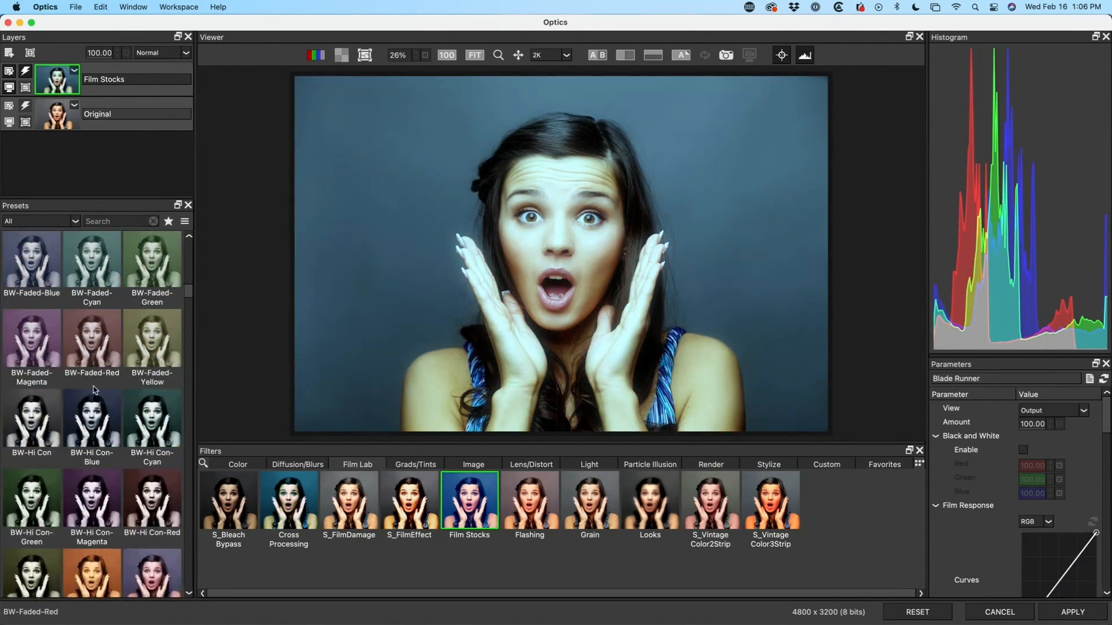
# Replace the layer's filter with S_FilmDamage and try its Cine Blue and B&W Film Projector presets
pyautogui.click(329, 502)
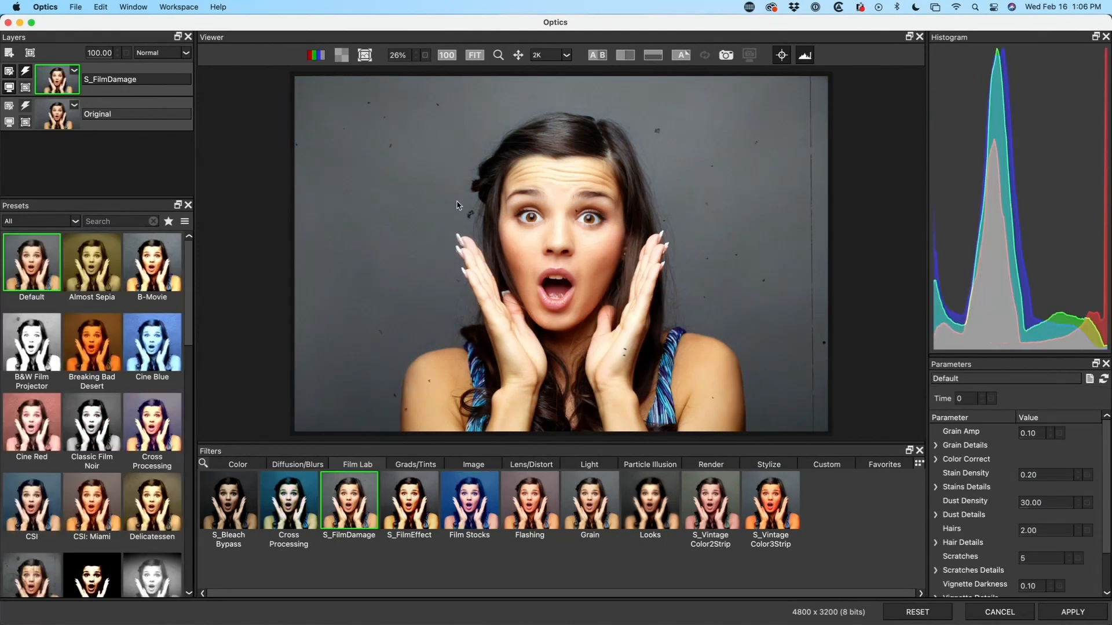
pyautogui.click(154, 342)
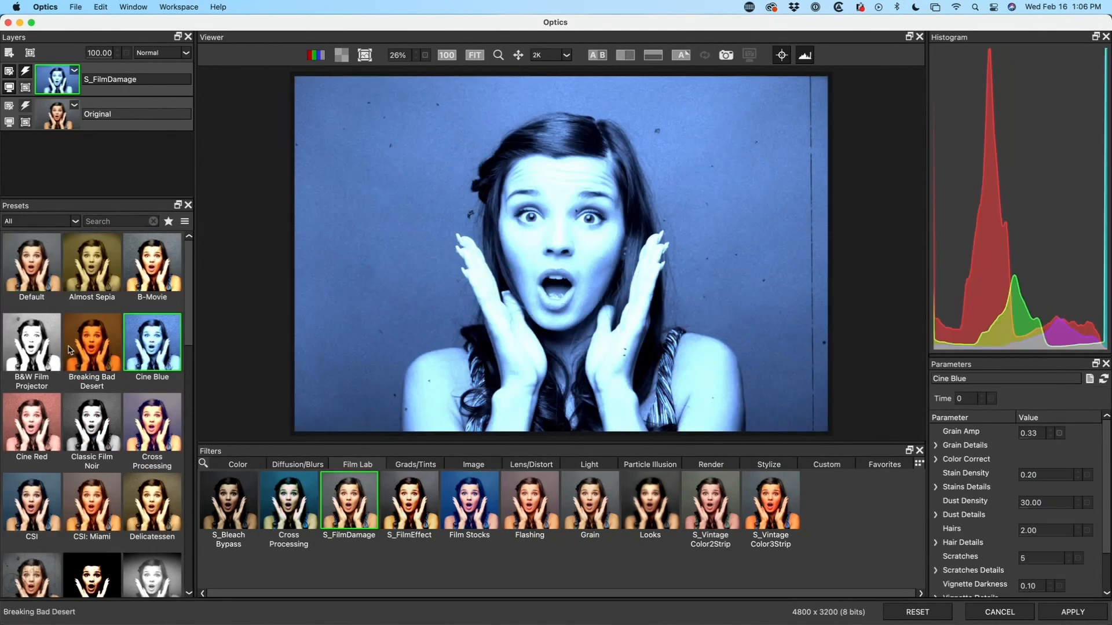
pyautogui.click(35, 345)
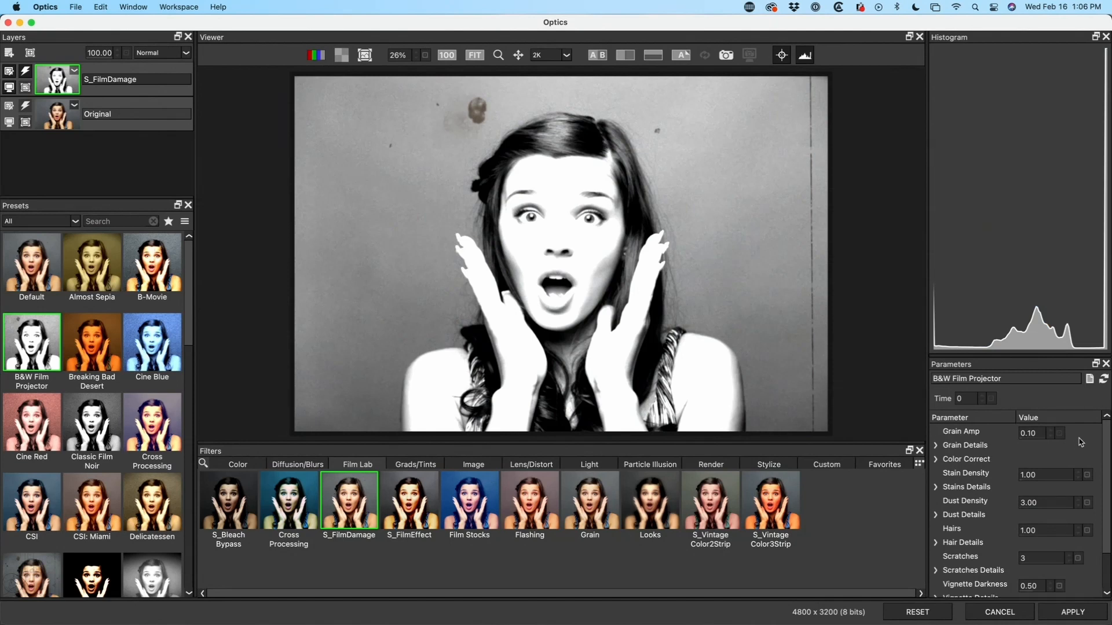
pyautogui.moveTo(1107, 437)
pyautogui.mouseDown()
pyautogui.moveTo(1108, 481)
pyautogui.moveTo(1107, 443)
pyautogui.mouseUp()
# Try the Cross Processing, Cine Blue and CSI presets on the S_FilmDamage layer
pyautogui.click(153, 425)
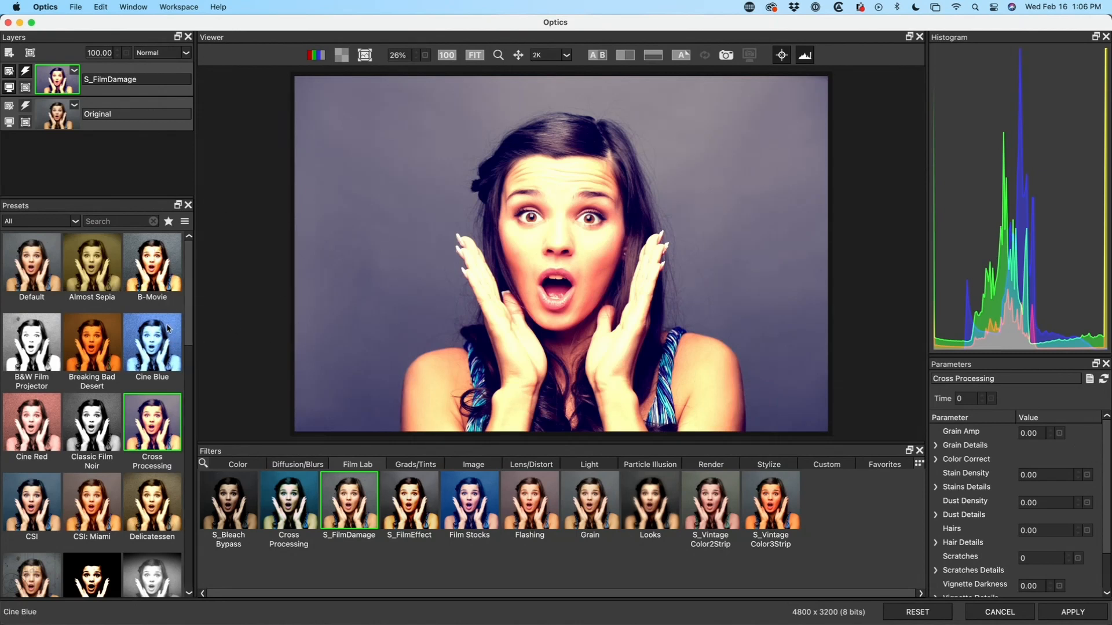
pyautogui.click(152, 342)
pyautogui.click(27, 510)
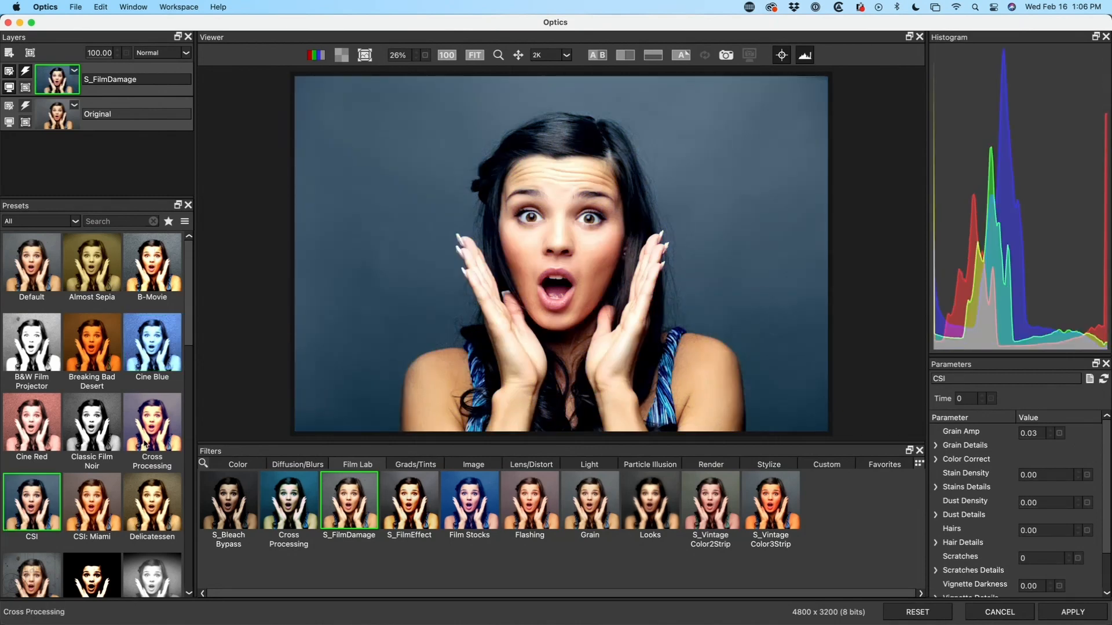
pyautogui.scroll(-5, 41, 376)
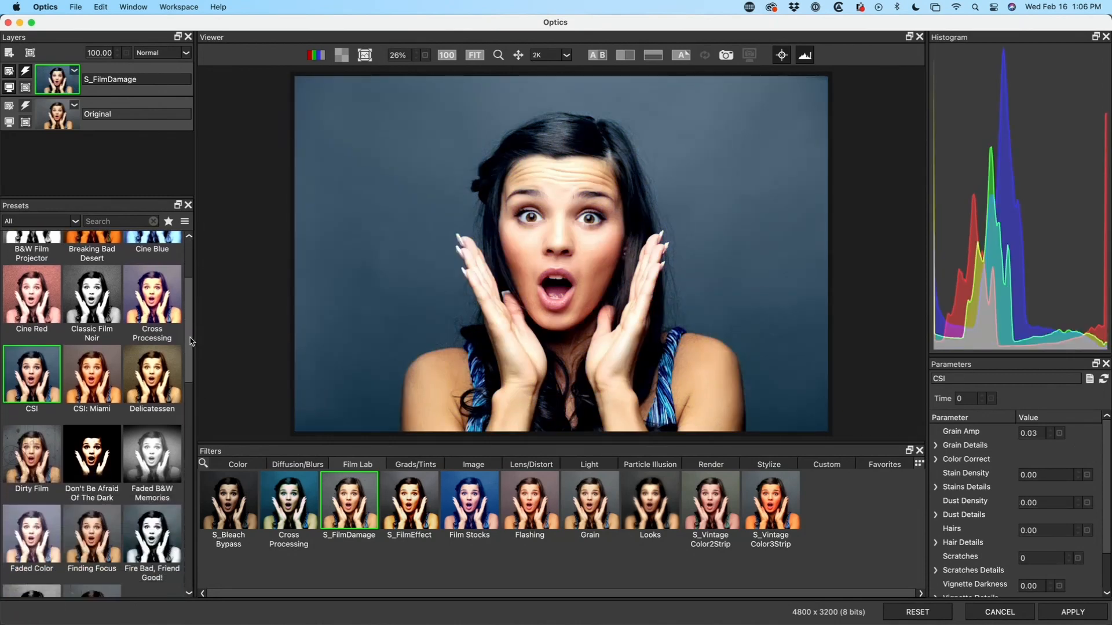
# Set S_FilmDamage to the Dirty Film preset with Hairs at 5.23 and Scratches at 113
pyautogui.click(40, 376)
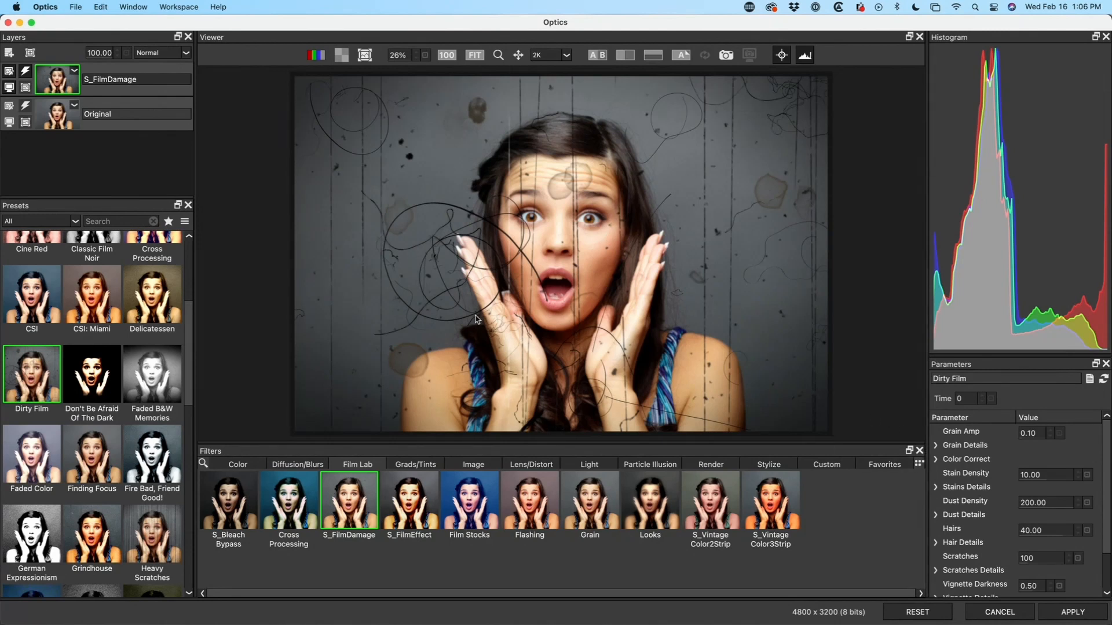
pyautogui.moveTo(1107, 439); pyautogui.dragTo(1106, 481)
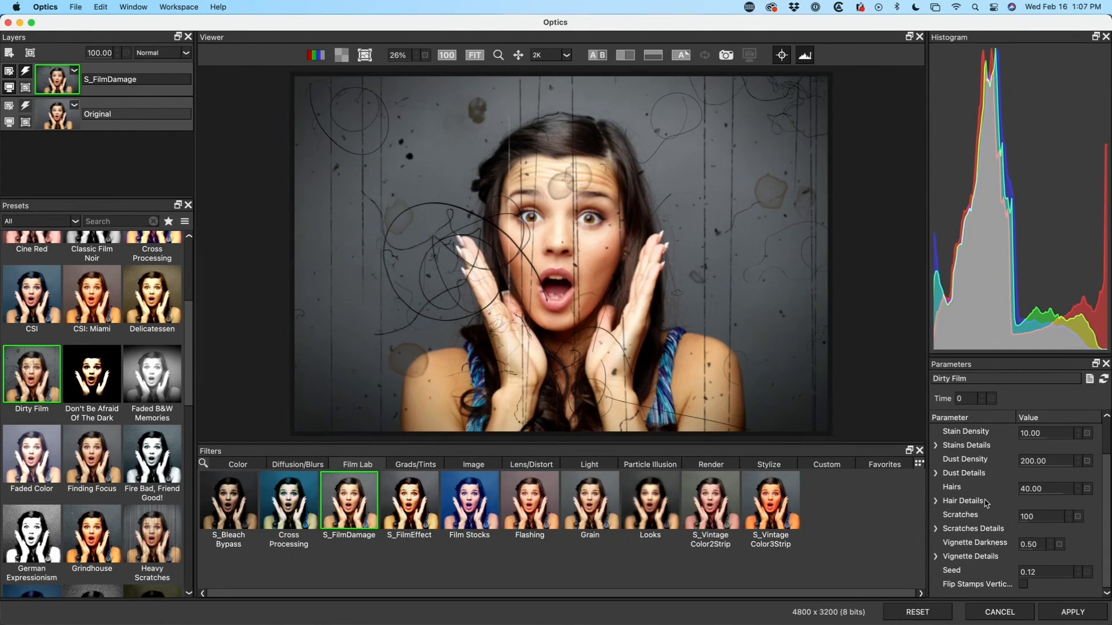
pyautogui.moveTo(1044, 516); pyautogui.dragTo(971, 485)
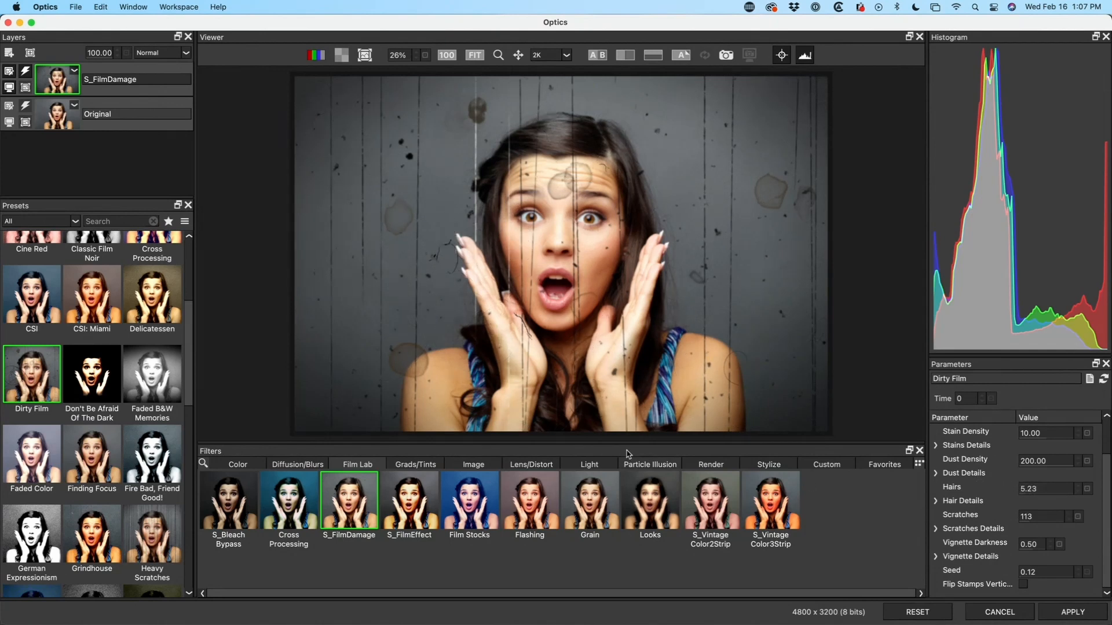
# Add a layer above the film damage and apply the Cross Processing filter with the Cross Processing 4 preset
pyautogui.click(8, 51)
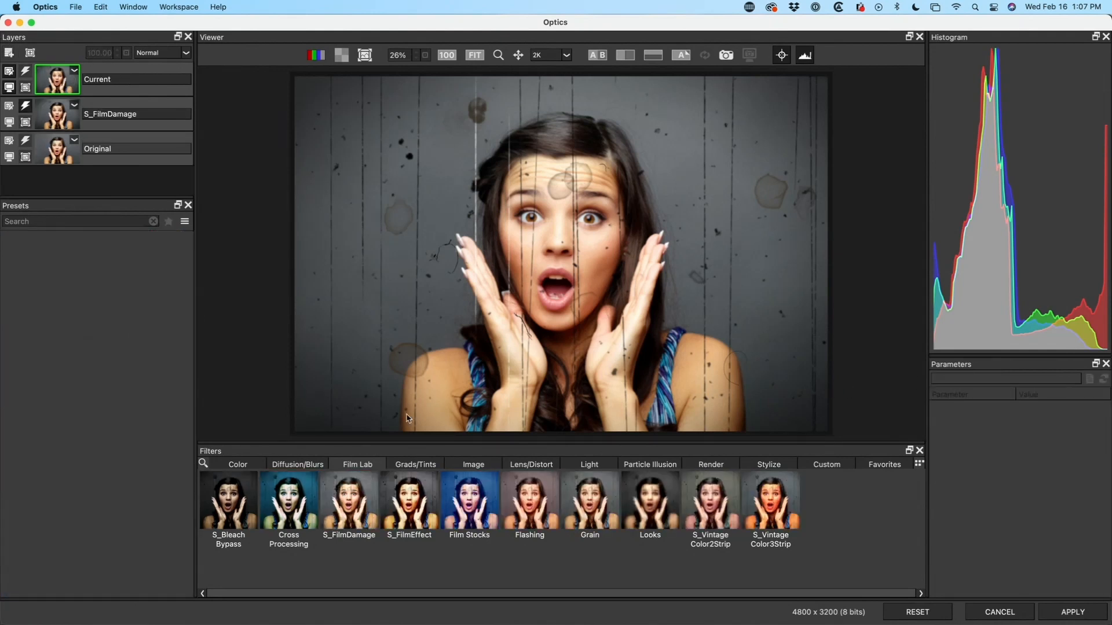
pyautogui.click(275, 490)
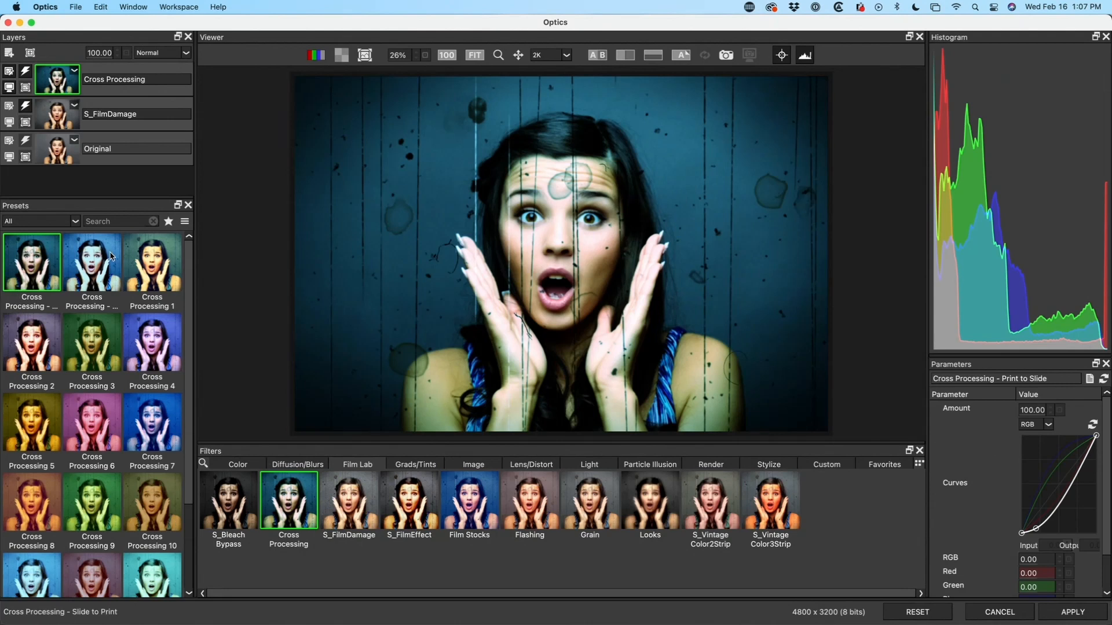
pyautogui.click(155, 425)
pyautogui.click(153, 345)
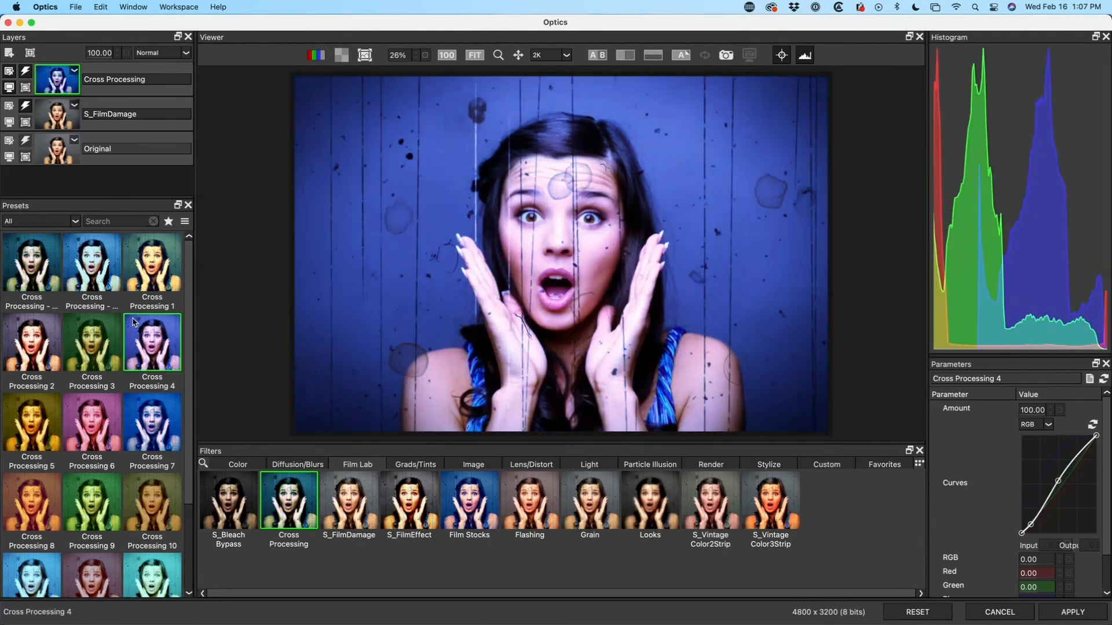
# Try the Flashing, Looks and S_VintageColor2Strip filters on the added layer
pyautogui.click(533, 496)
pyautogui.click(649, 497)
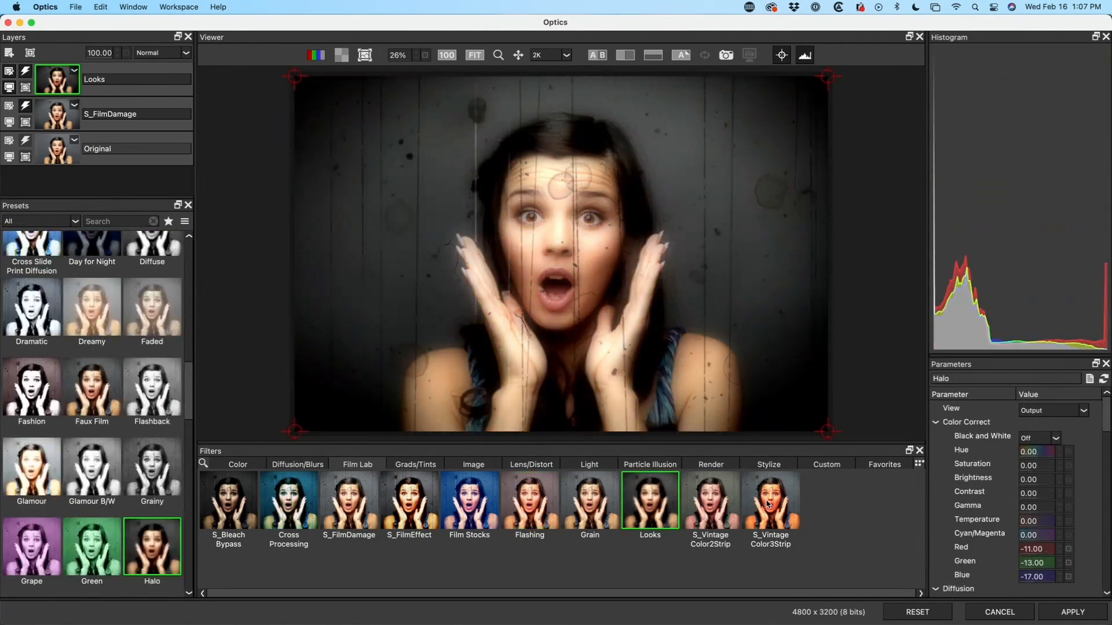
pyautogui.click(711, 501)
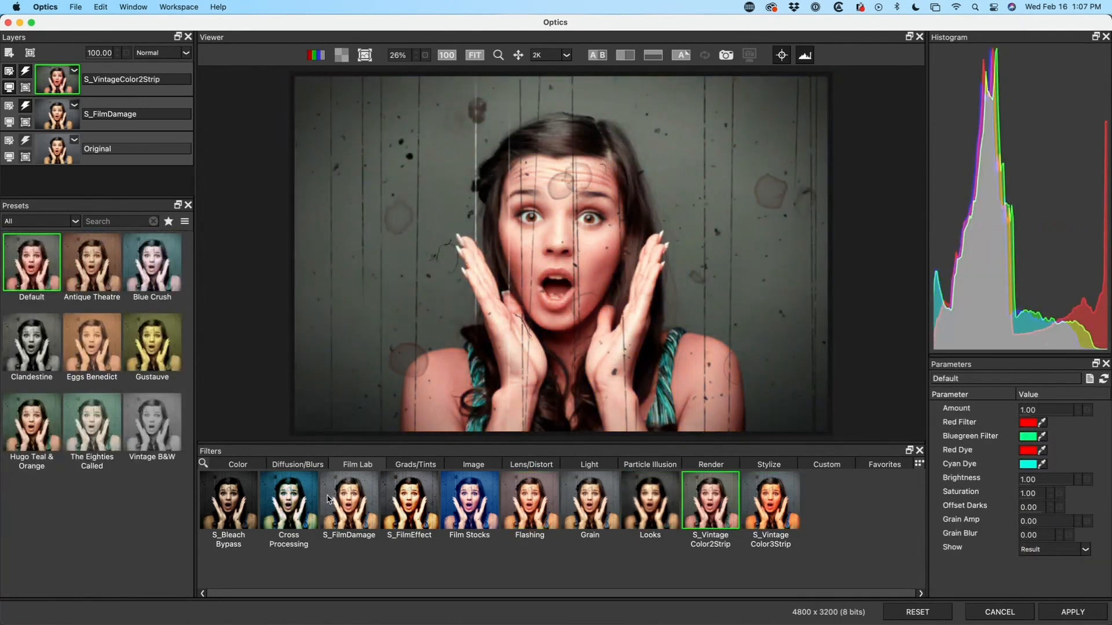
# Try the S_FilmEffect filter on the added layer with the After the Rain and Alien presets
pyautogui.click(408, 500)
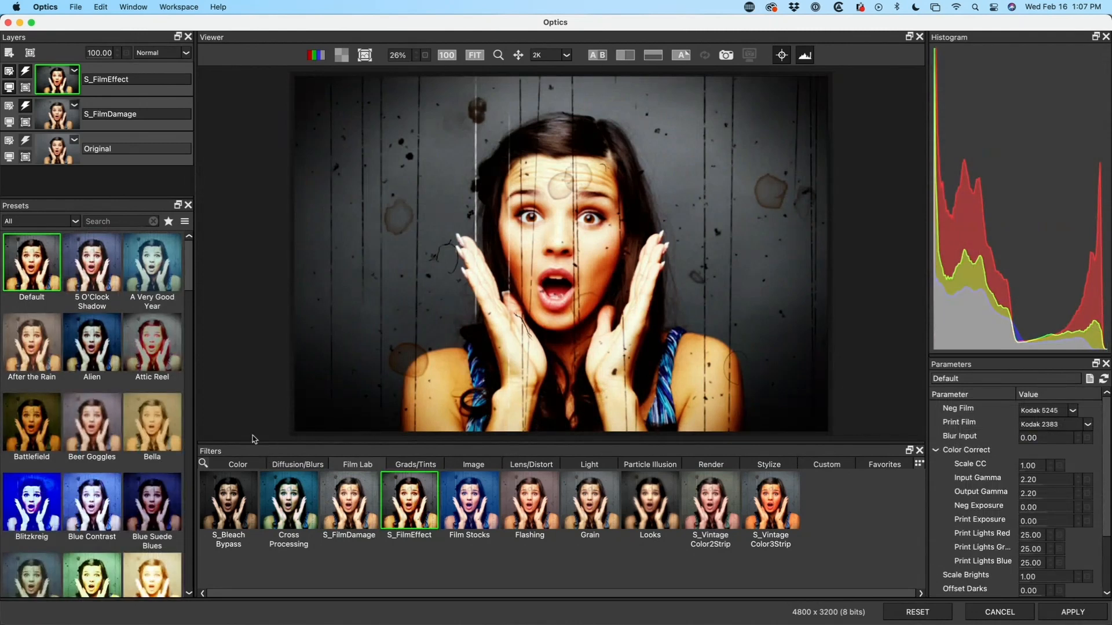
pyautogui.click(148, 355)
pyautogui.click(51, 351)
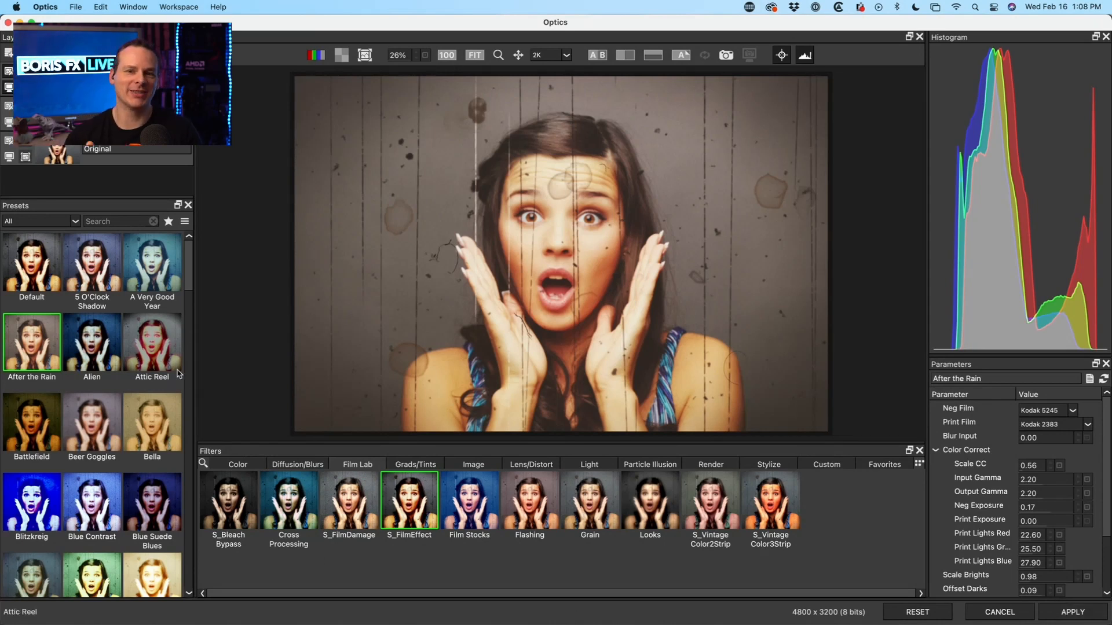
pyautogui.click(107, 344)
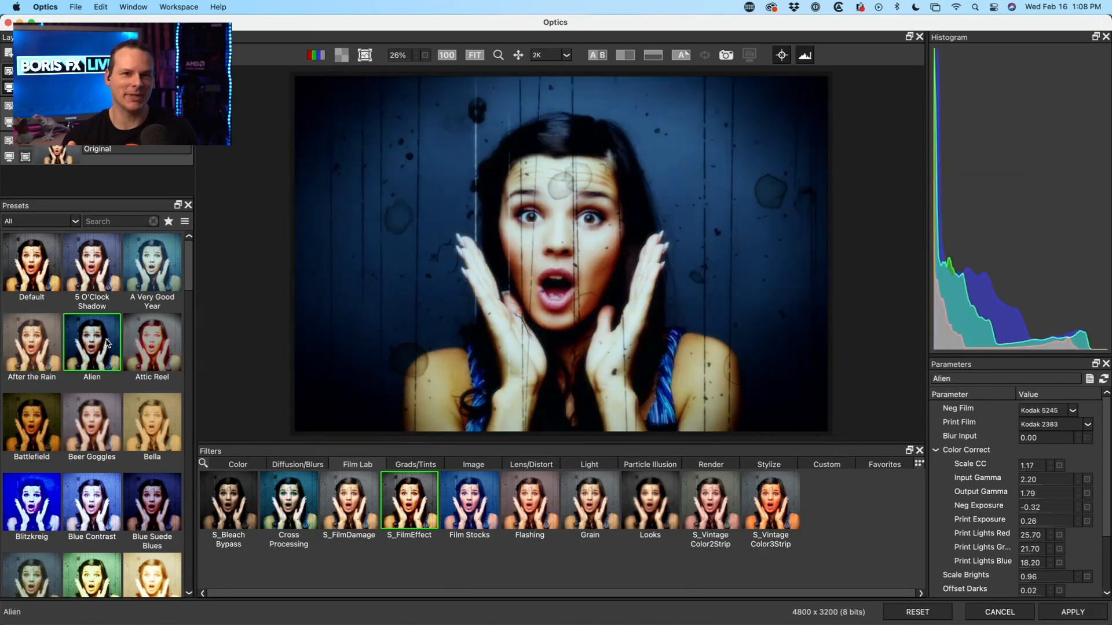
# Try the Looks filter on the added layer, and replace it with Film Stocks using the Agfa Optima preset
pyautogui.click(659, 503)
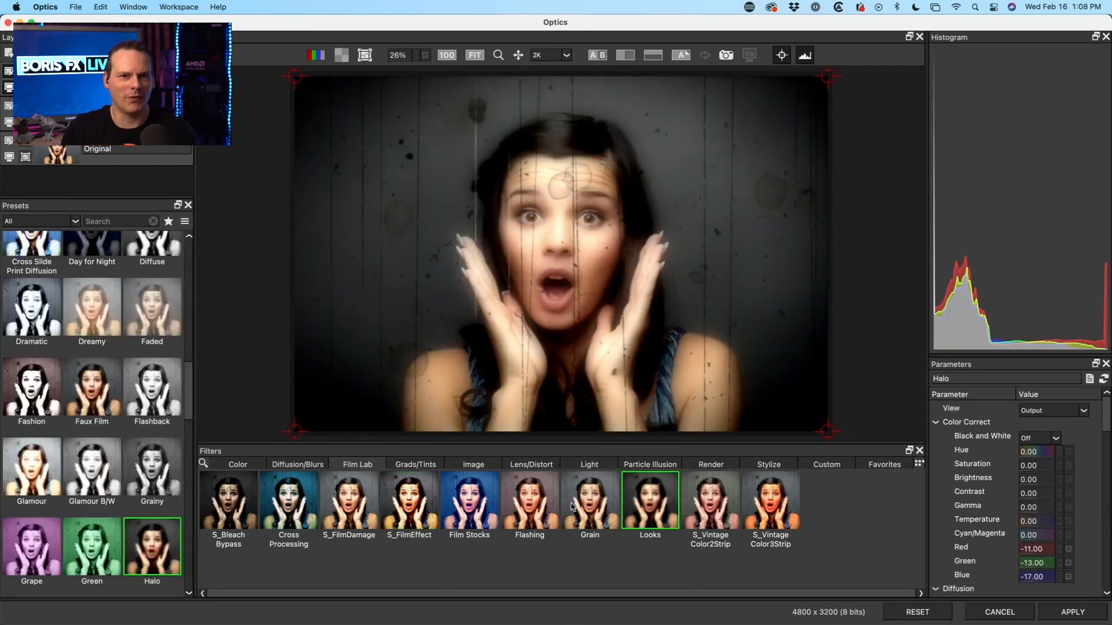
pyautogui.click(470, 497)
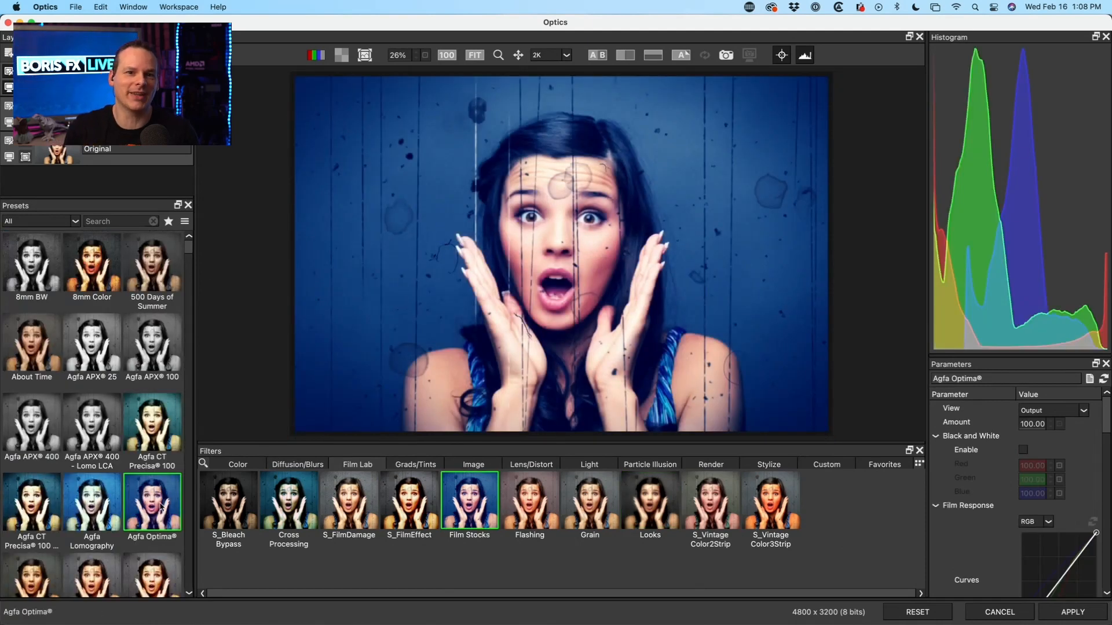
# Add another layer with the Looks filter, try its Flashback preset, and settle on the Grainy preset
pyautogui.click(7, 53)
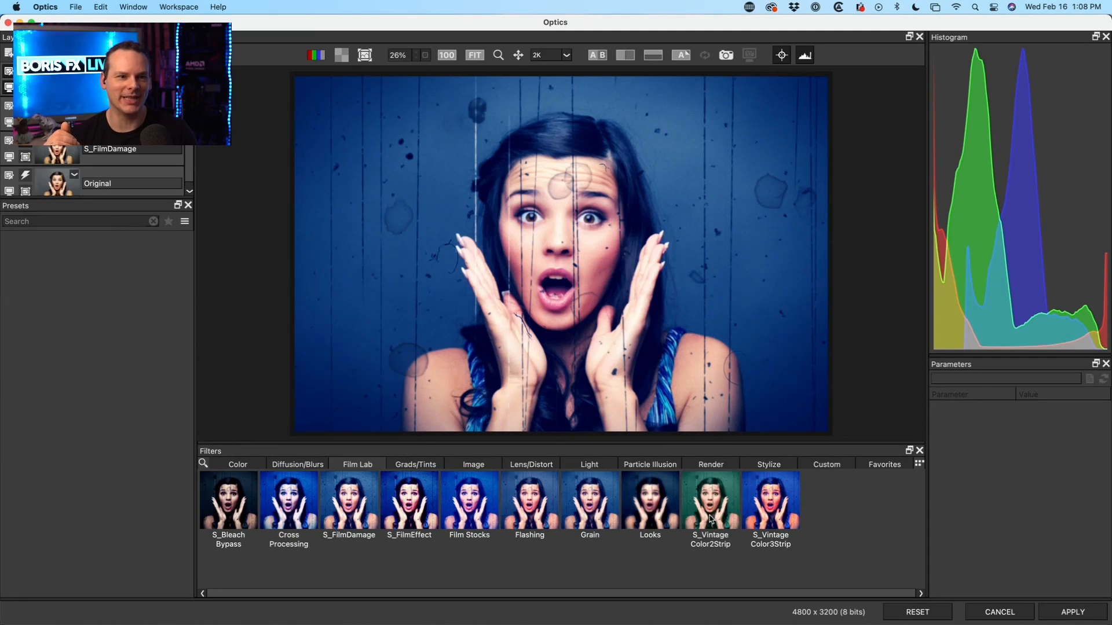
pyautogui.click(649, 499)
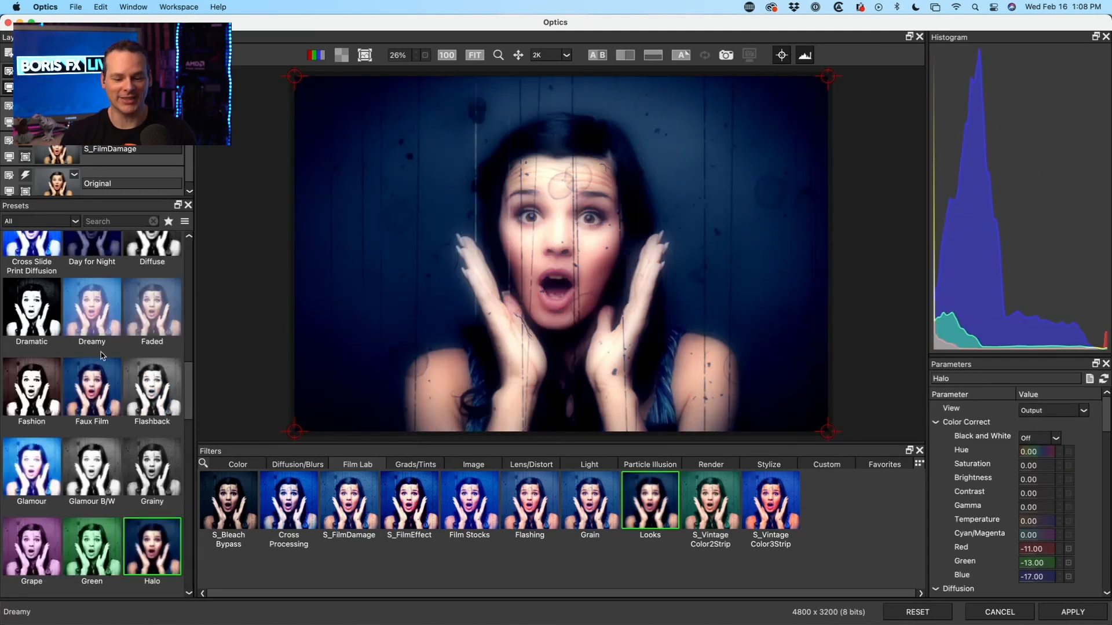
pyautogui.click(137, 391)
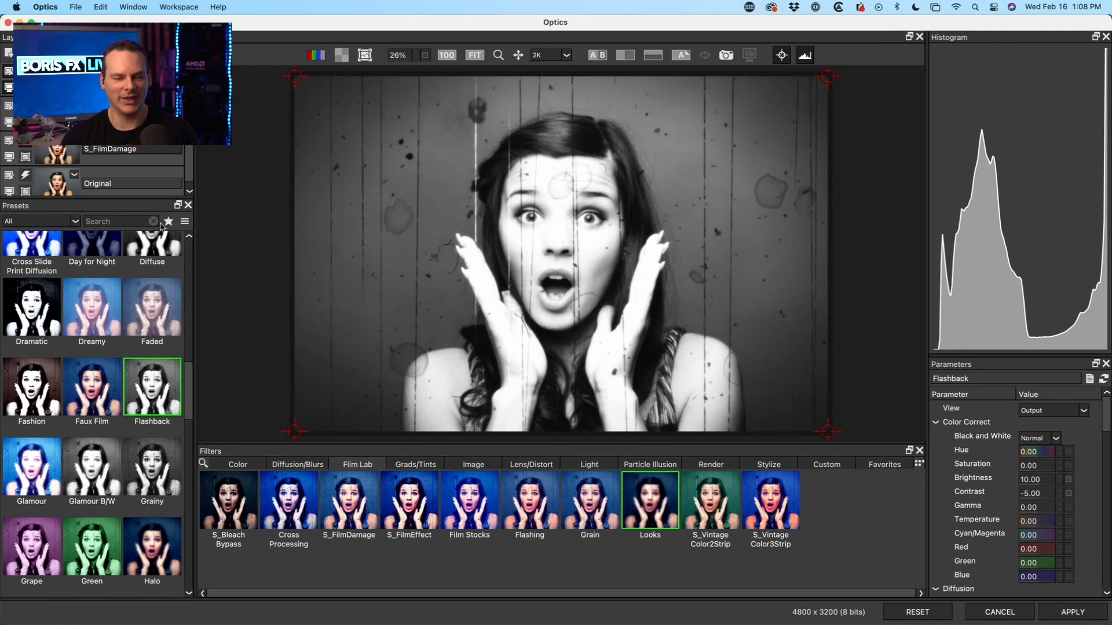
pyautogui.click(152, 468)
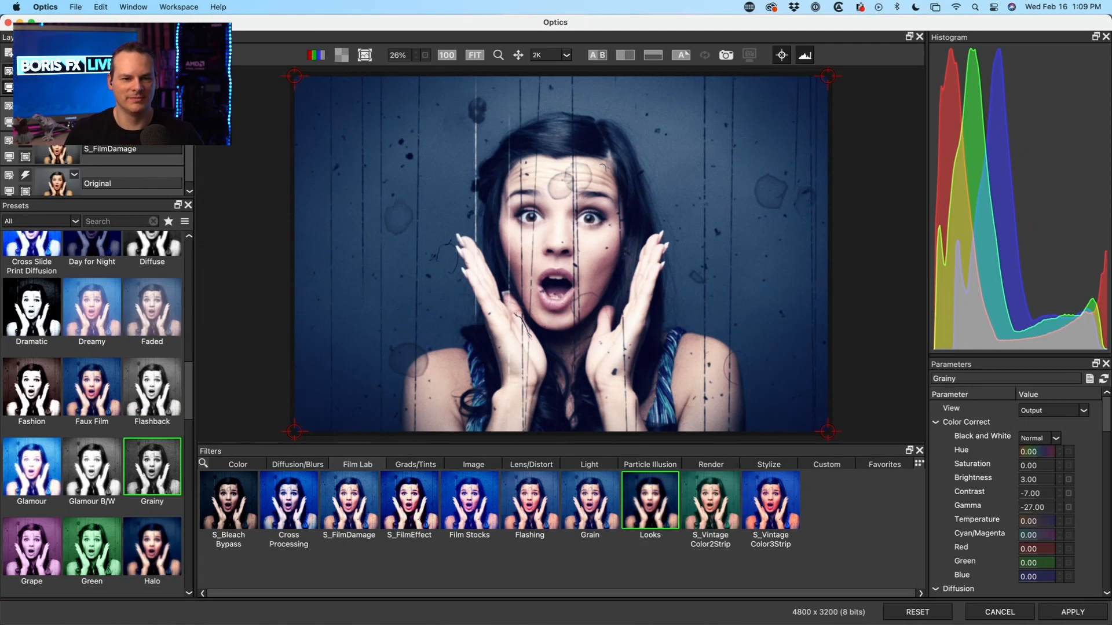
# Apply the layered film looks to Amazement.jpg and switch to the Photoshop document of the masked wavy-haired model
pyautogui.click(1073, 612)
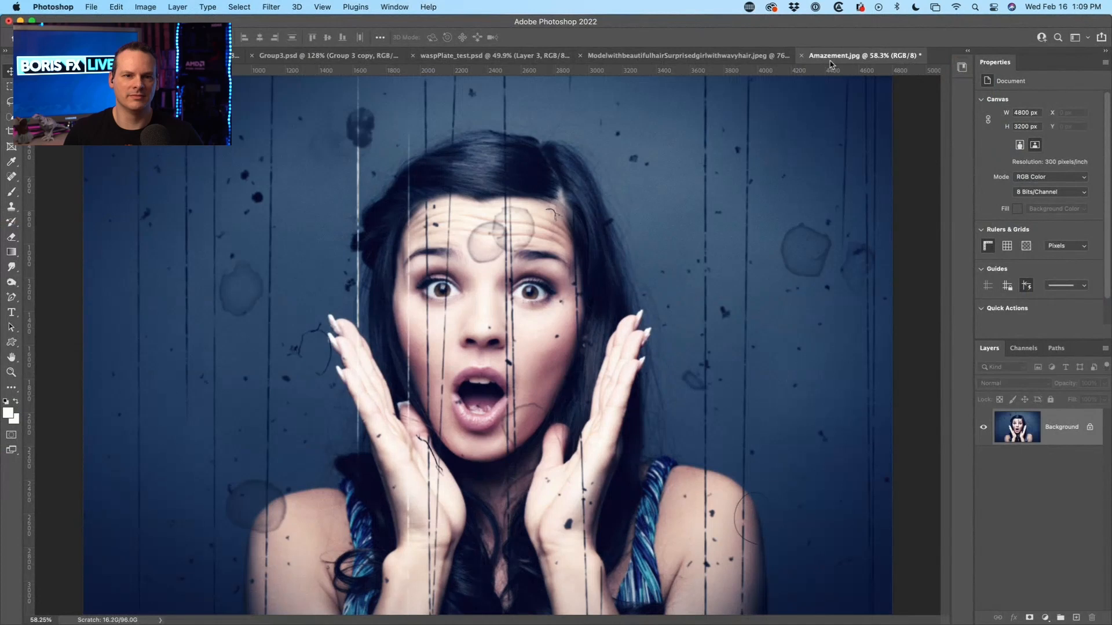
pyautogui.click(723, 56)
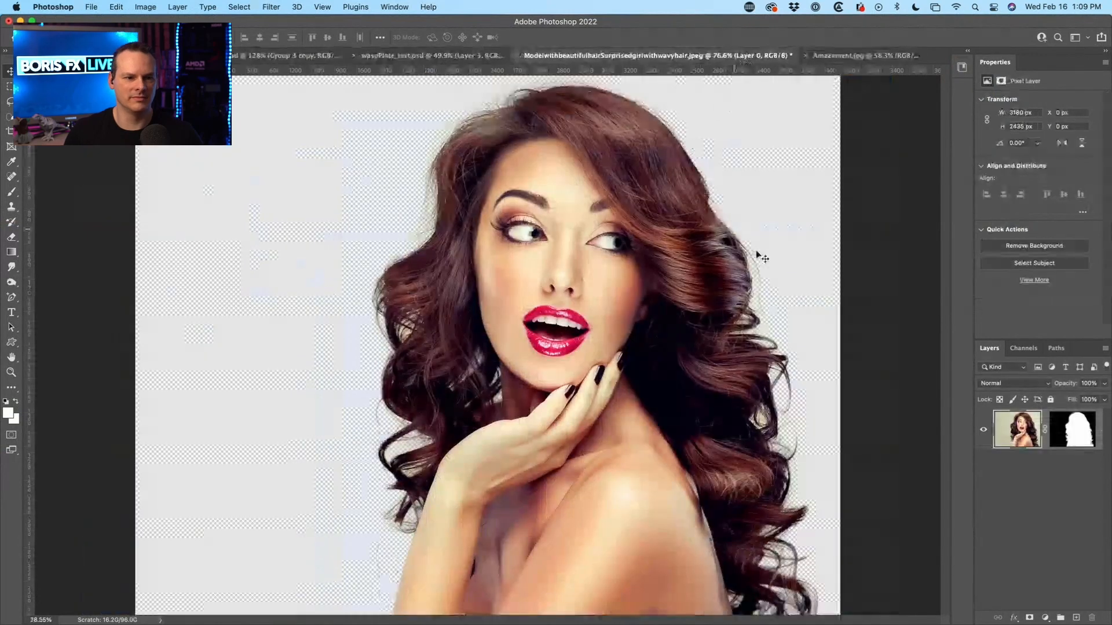
# Disable the model layer's mask and run Optics 2022 on the layer's image, reusing and applying the previous filters and masks
pyautogui.keyDown('shift'); pyautogui.click(1072, 429); pyautogui.keyUp('shift')
pyautogui.click(1019, 428)
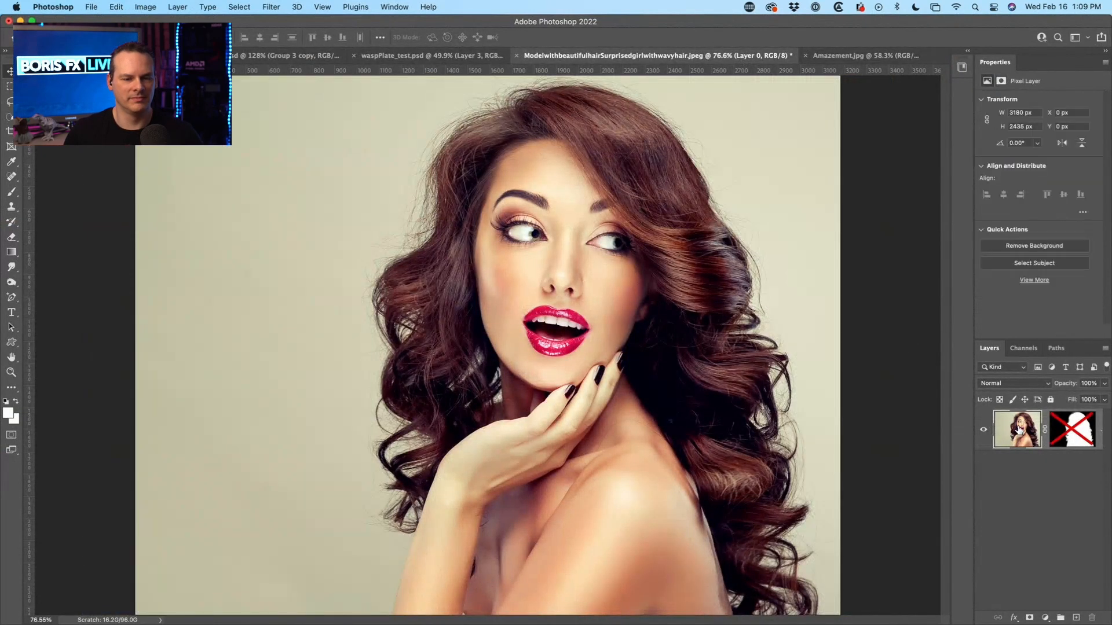
pyautogui.click(277, 7)
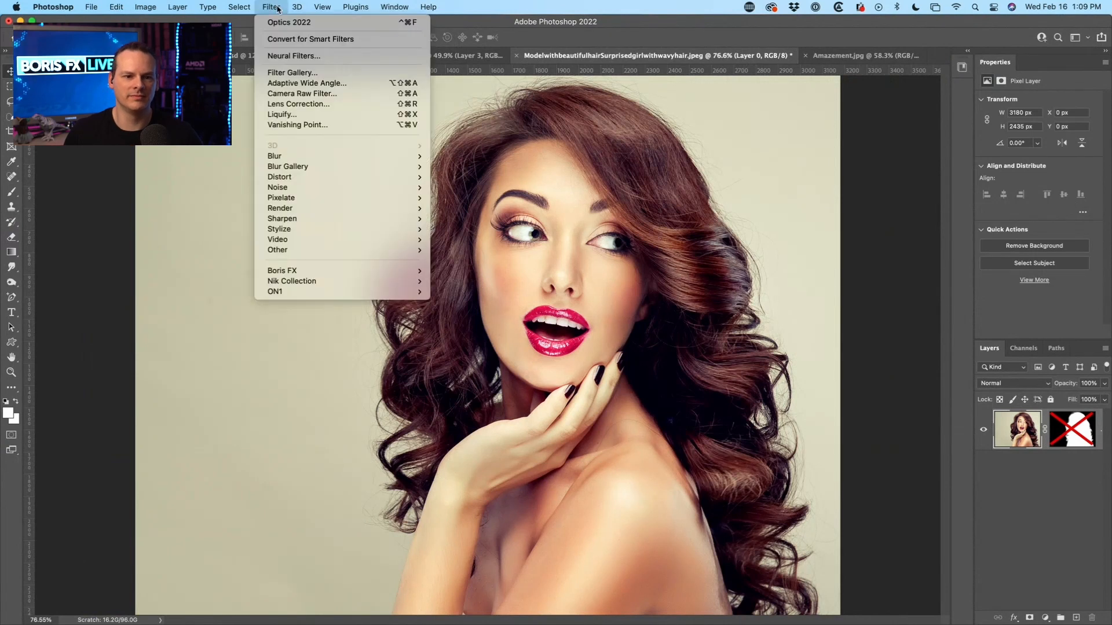
pyautogui.moveTo(406, 274)
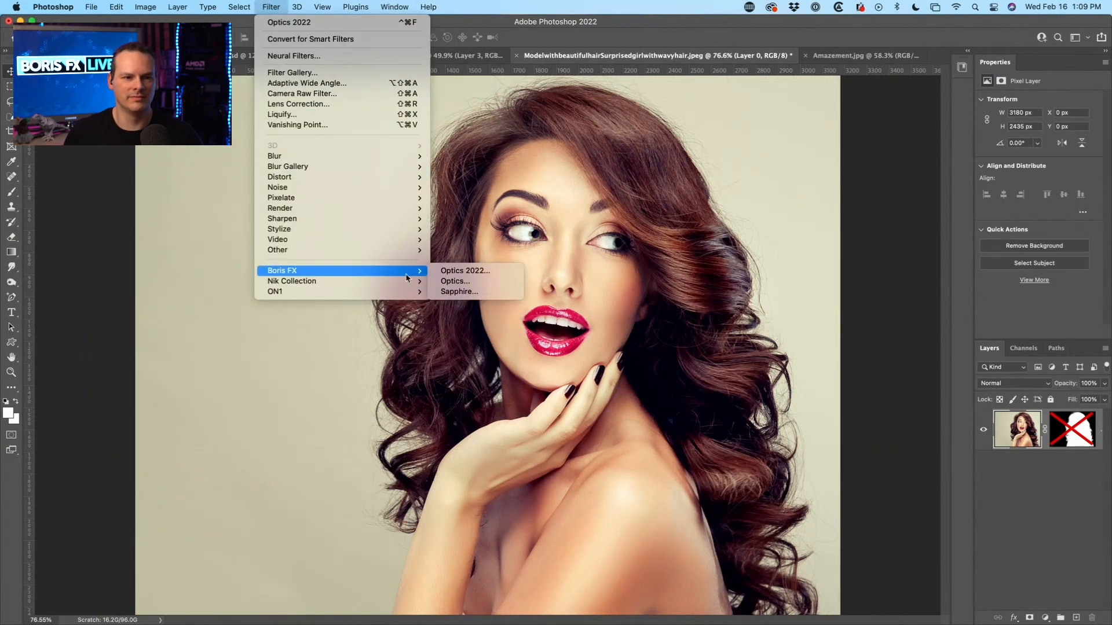
pyautogui.click(464, 270)
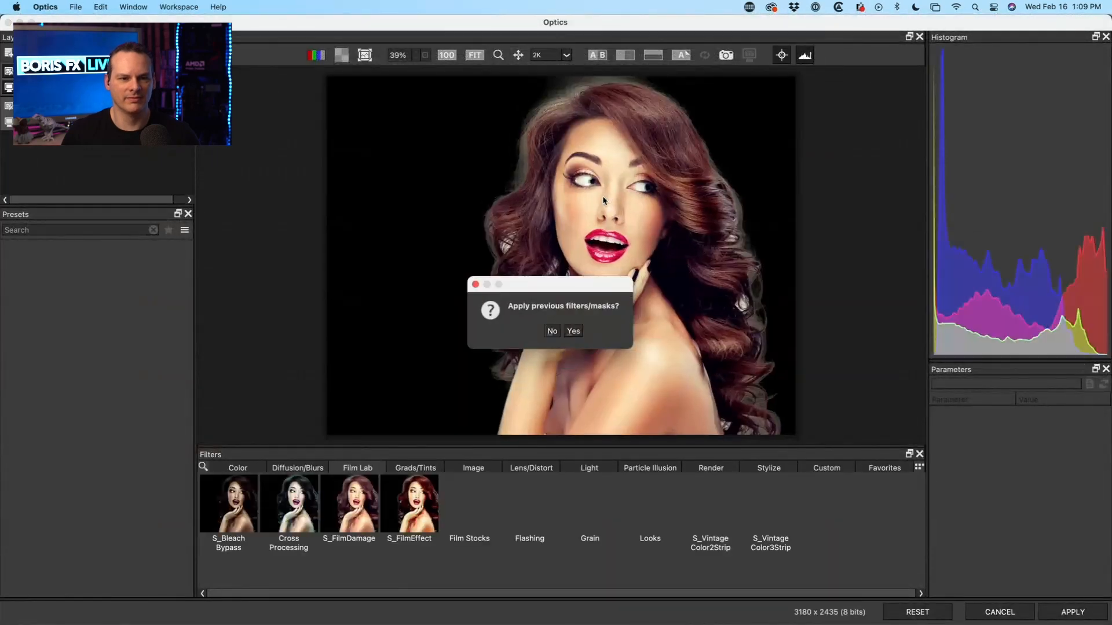
pyautogui.click(576, 331)
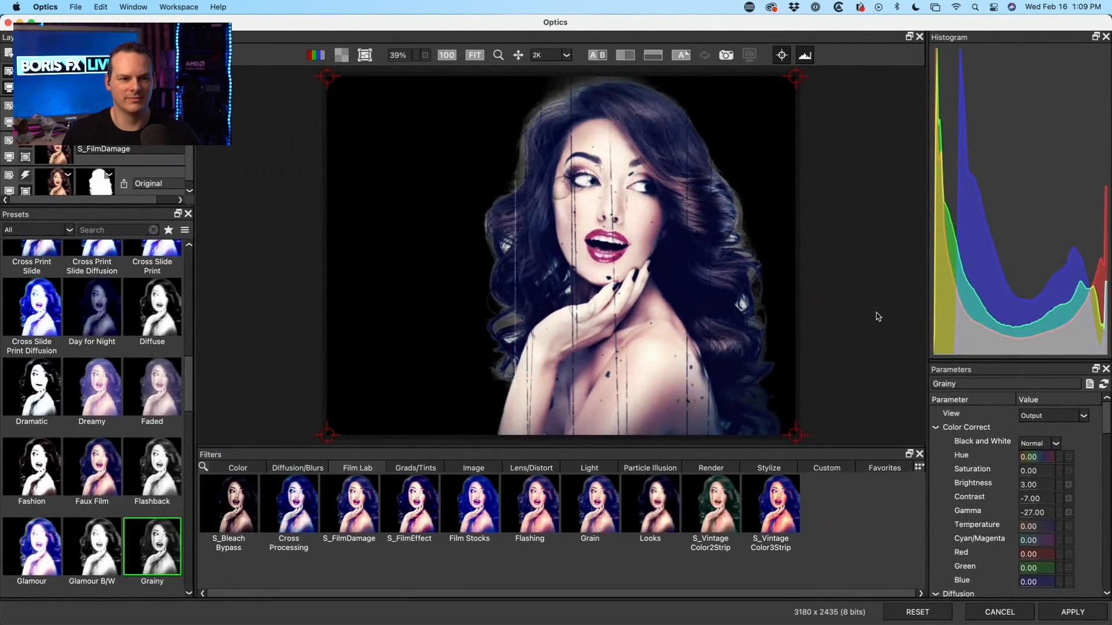
pyautogui.click(1076, 613)
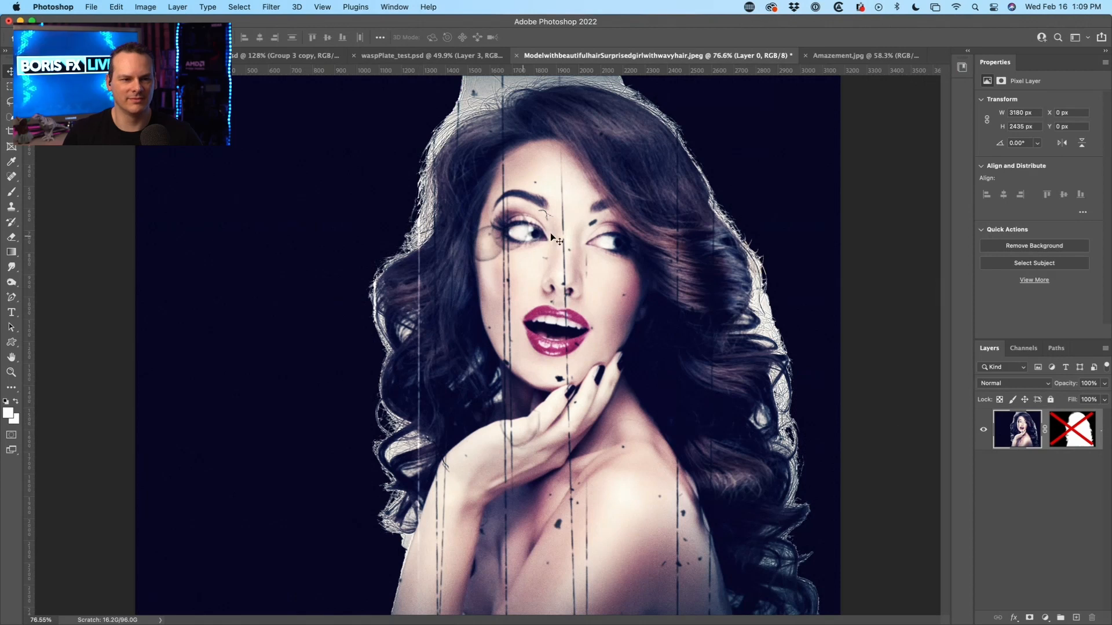
# Re-enable the layer mask on the filtered model layer
pyautogui.keyDown('shift'); pyautogui.click(1065, 429); pyautogui.keyUp('shift')
pyautogui.keyDown('shift'); pyautogui.click(1067, 429); pyautogui.keyUp('shift')
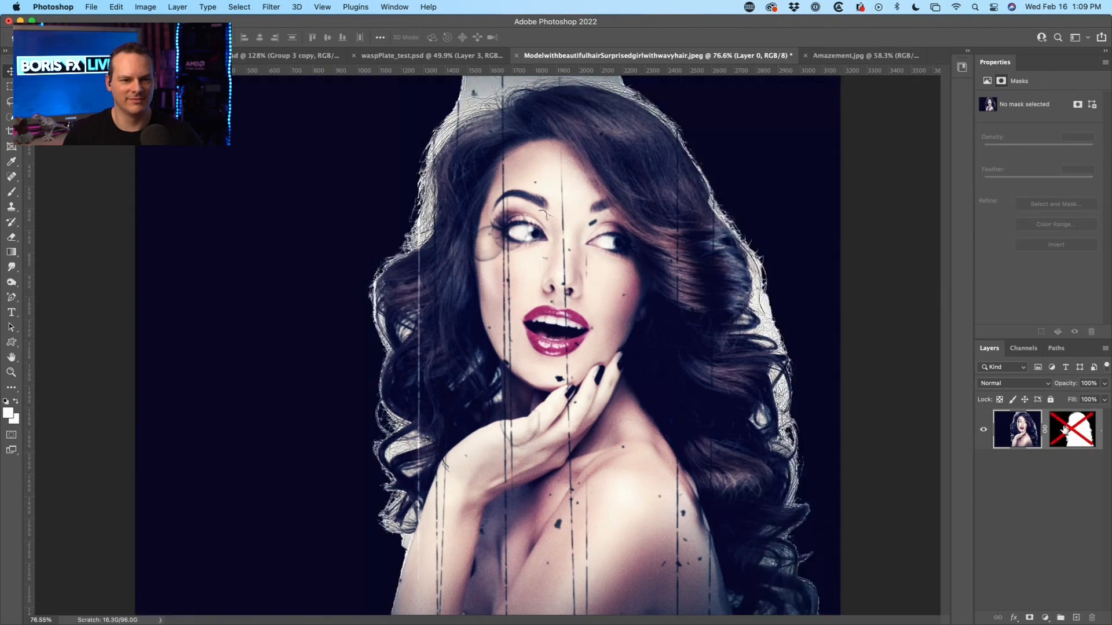
pyautogui.keyDown('shift'); pyautogui.click(1065, 430); pyautogui.keyUp('shift')
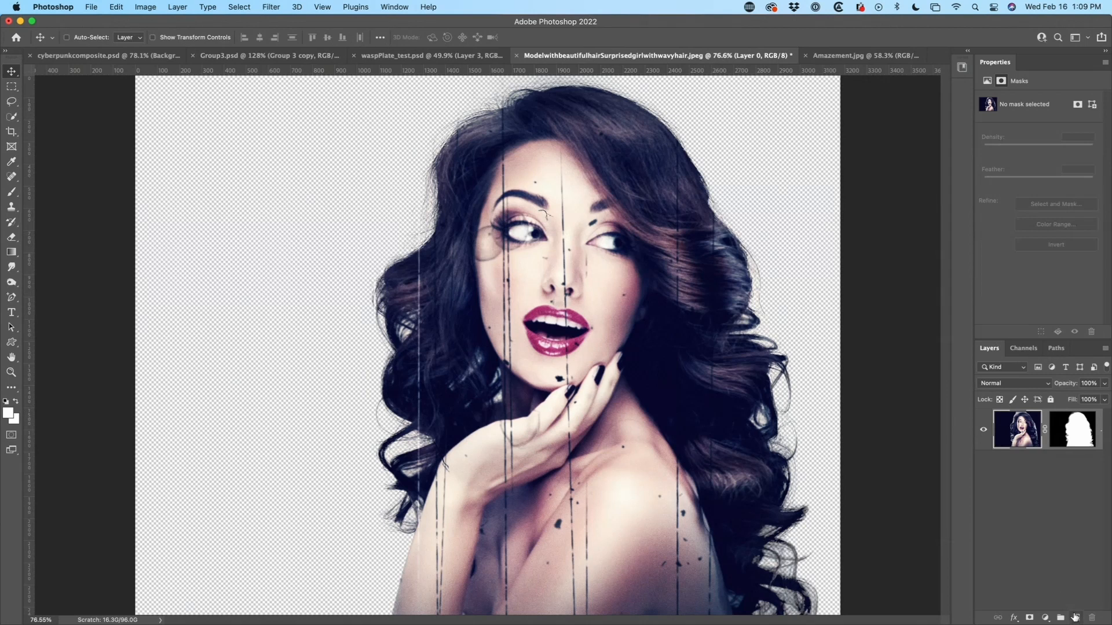
# Add a new layer beneath the masked model and fill it with white
pyautogui.click(1076, 618)
pyautogui.moveTo(1018, 429); pyautogui.dragTo(1023, 488)
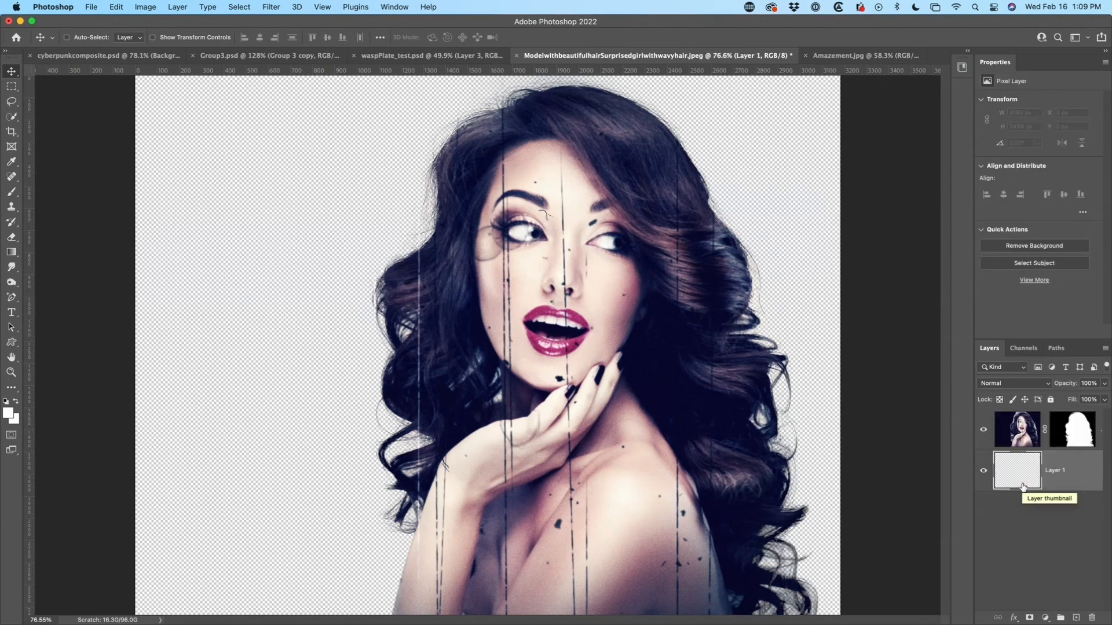
pyautogui.hotkey('alt', 'BackSpace')
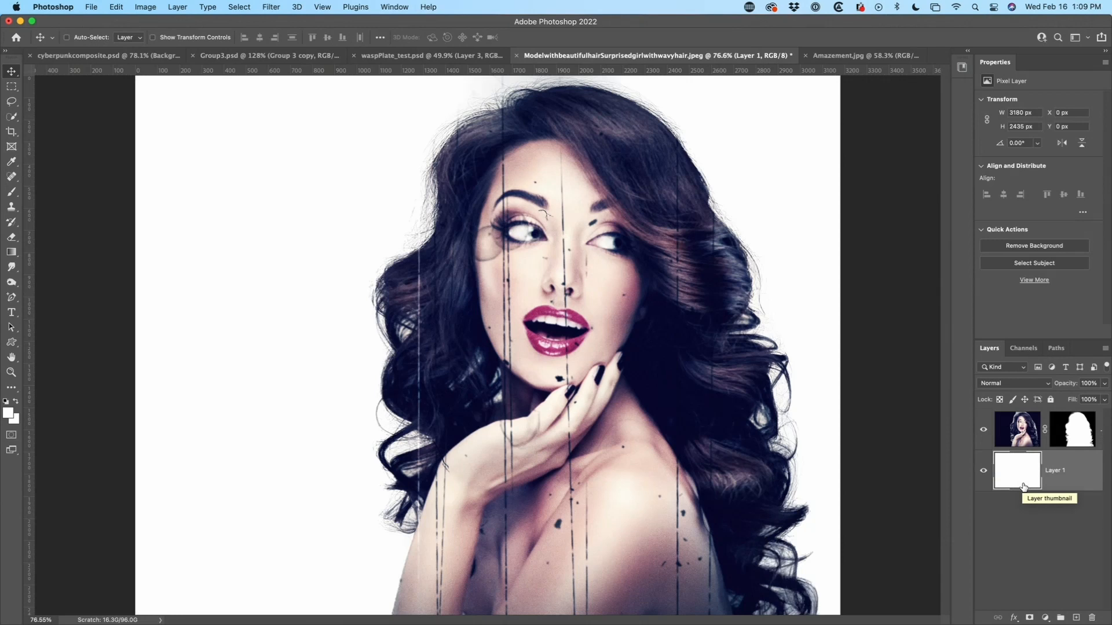